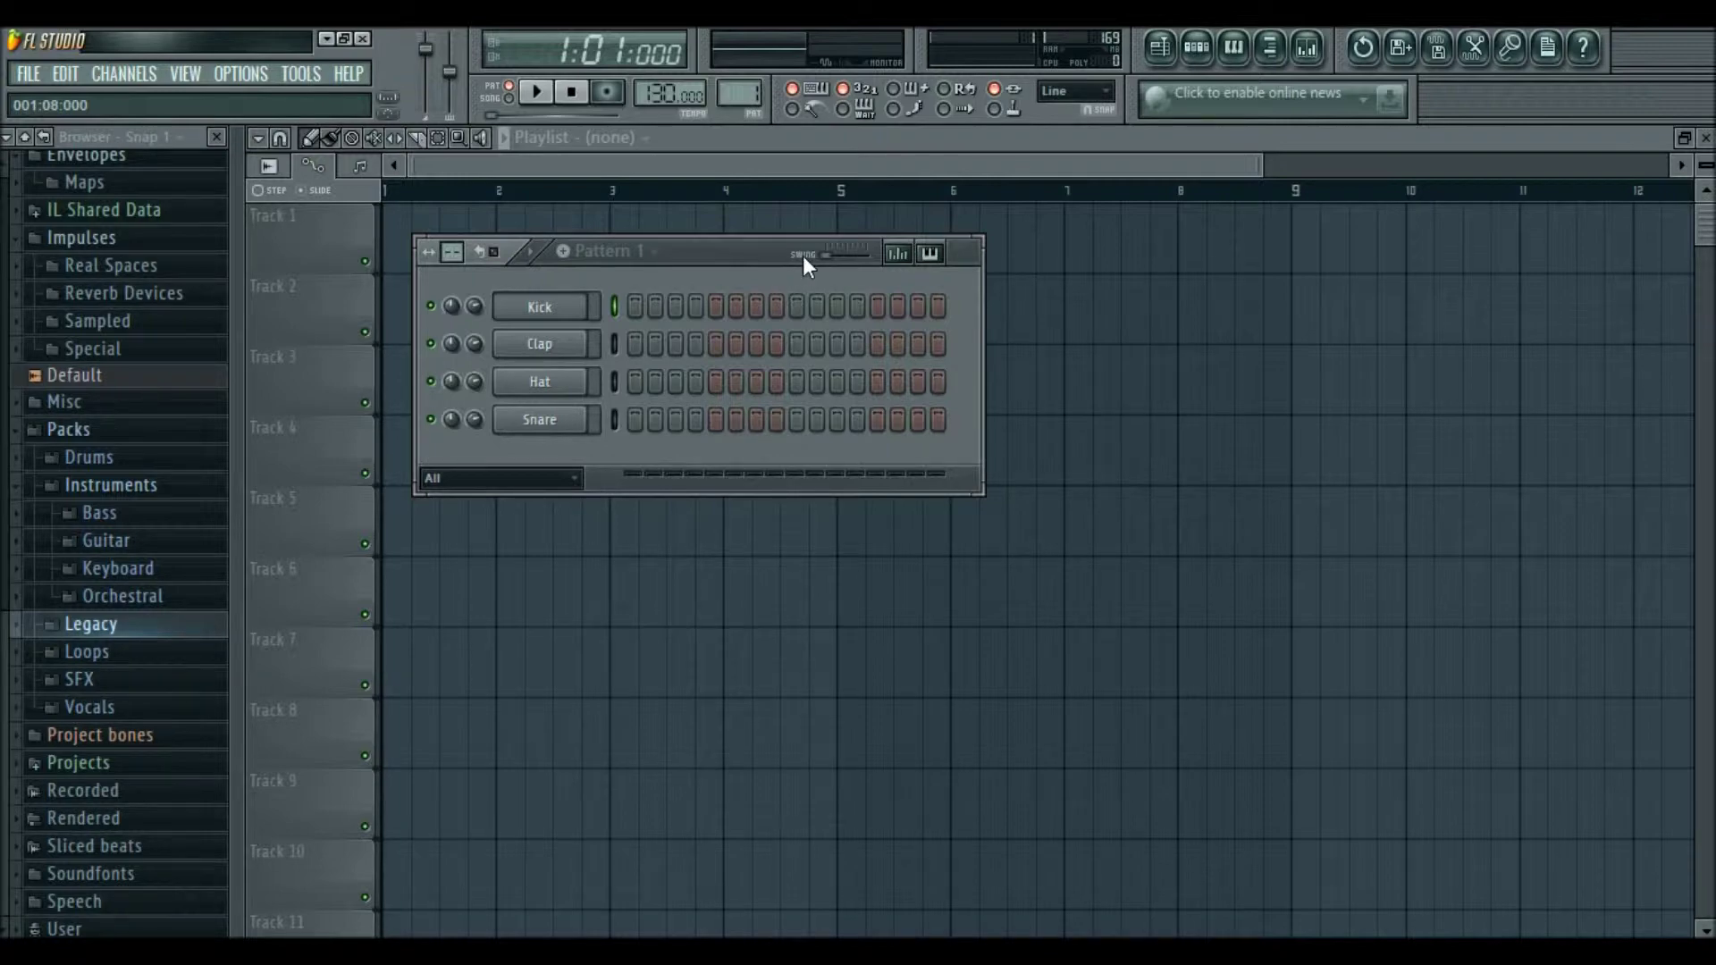
pyautogui.moveTo(732, 245)
pyautogui.mouseDown()
pyautogui.moveTo(716, 233)
pyautogui.moveTo(736, 227)
pyautogui.mouseUp()
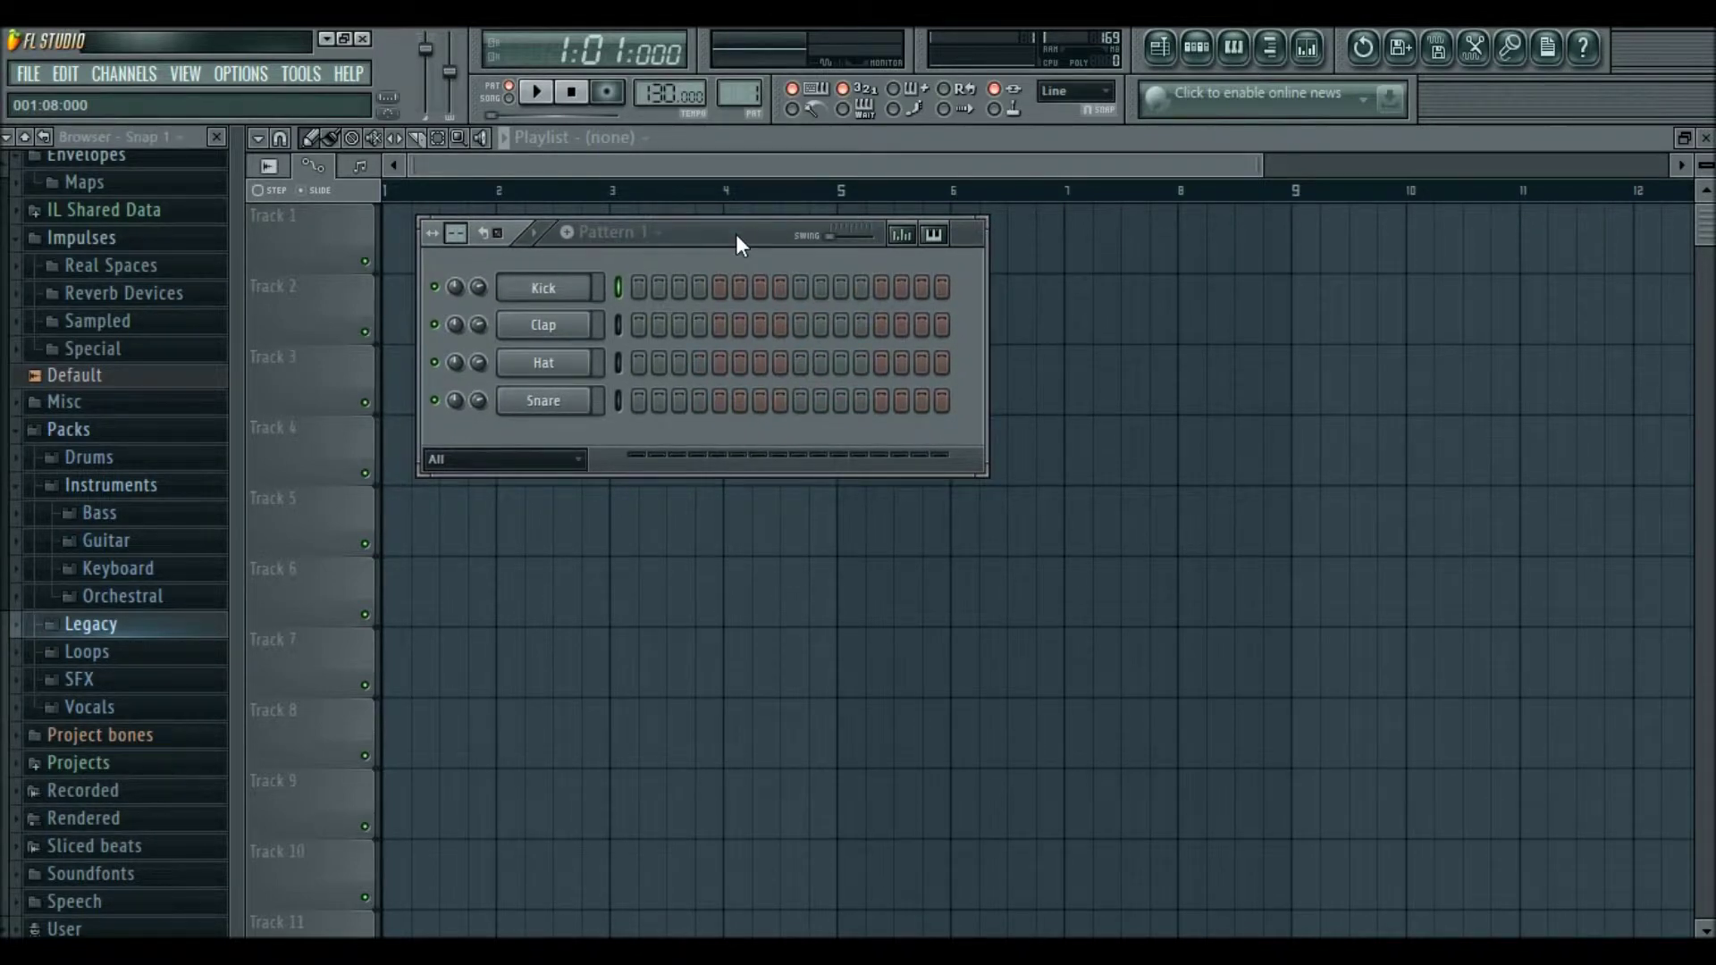
pyautogui.moveTo(706, 226); pyautogui.dragTo(768, 312)
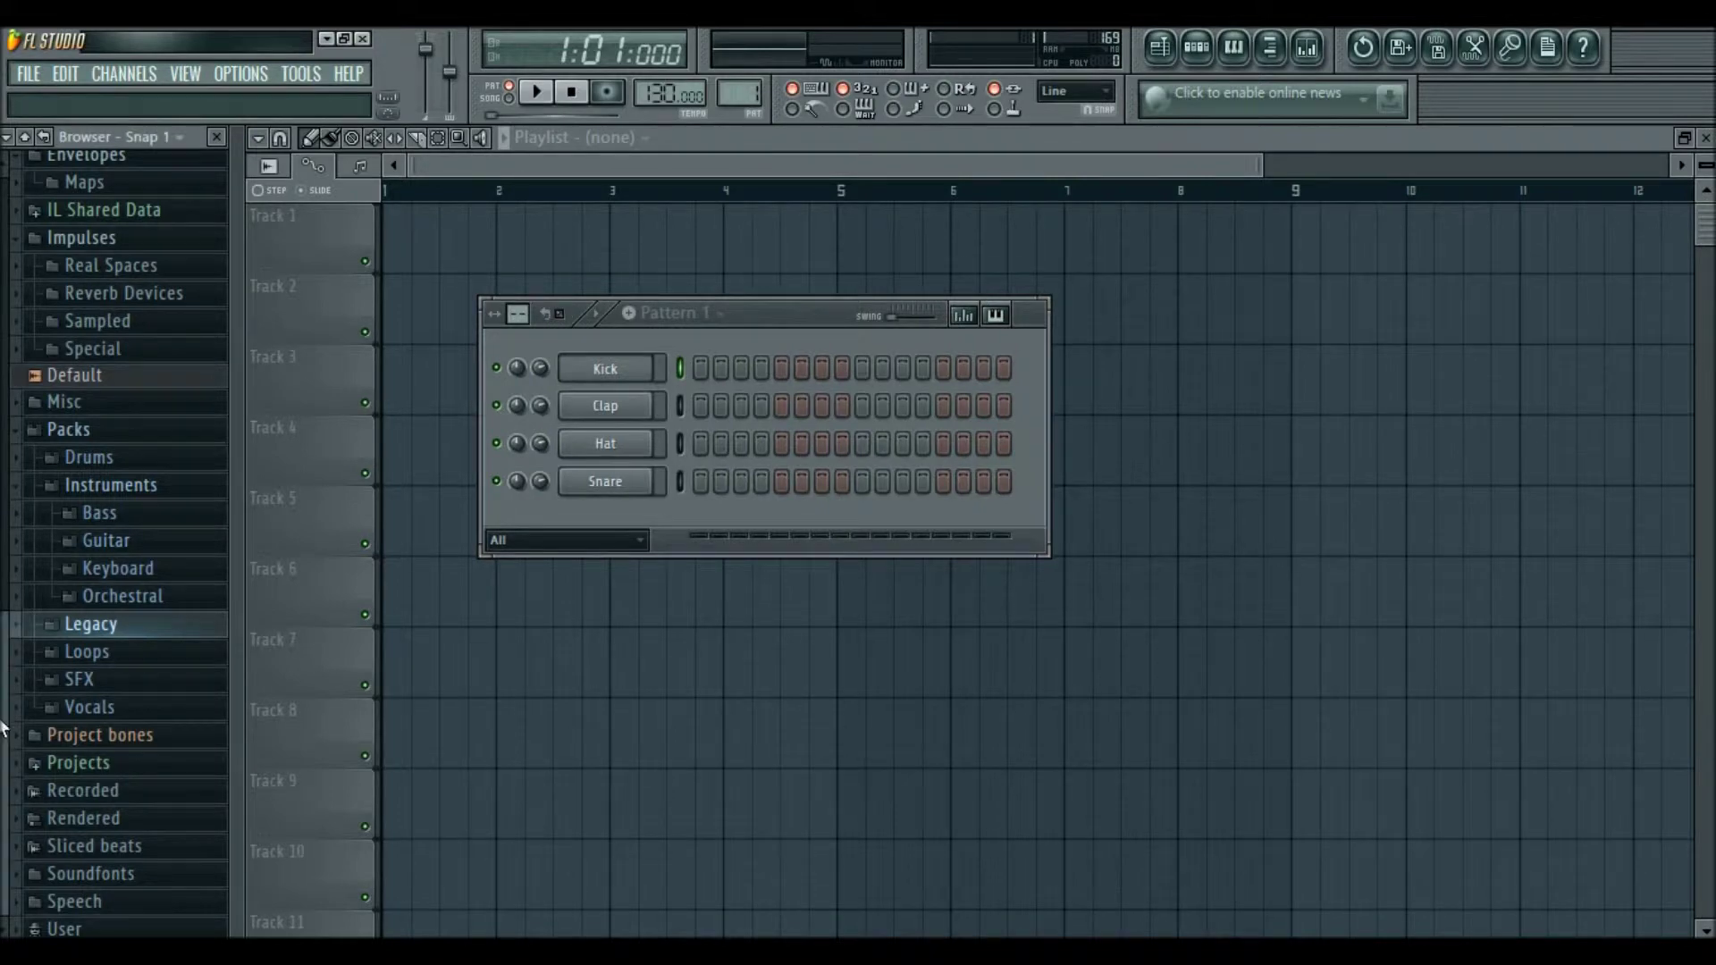
# Open the HipHop folder among the Legacy pack's drums in the sample browser and preview HIP_Kick_2.
pyautogui.click(80, 626)
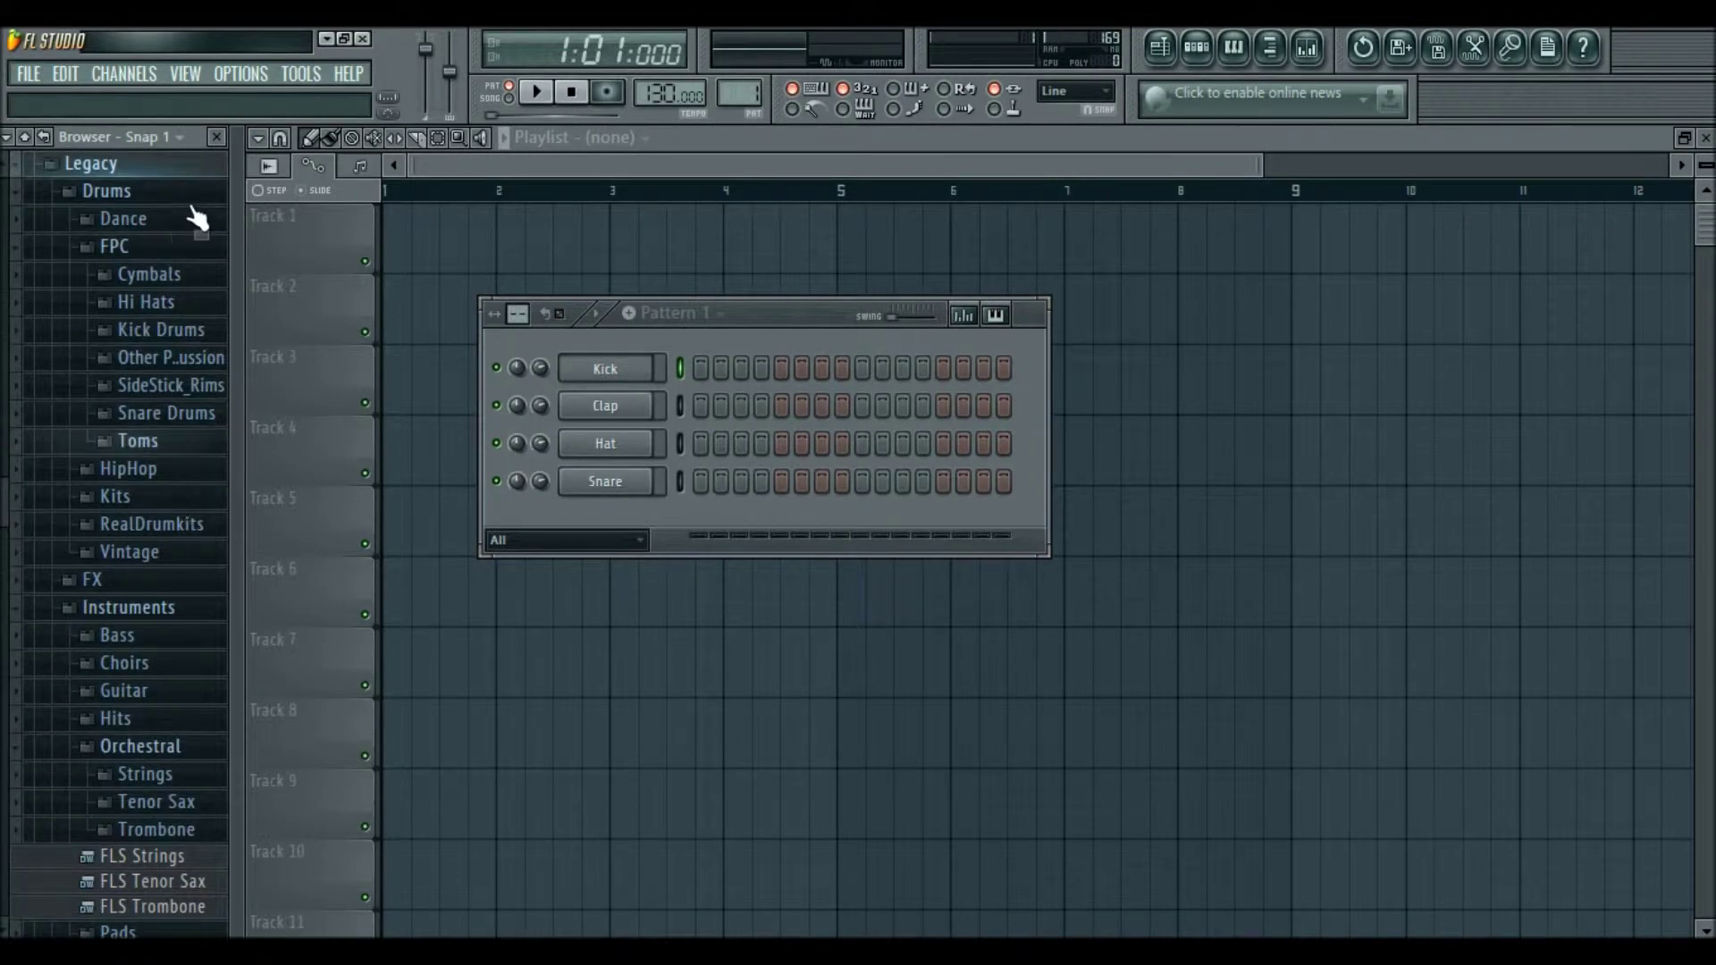
pyautogui.scroll(-2, 50, 544)
pyautogui.scroll(3, 100, 504)
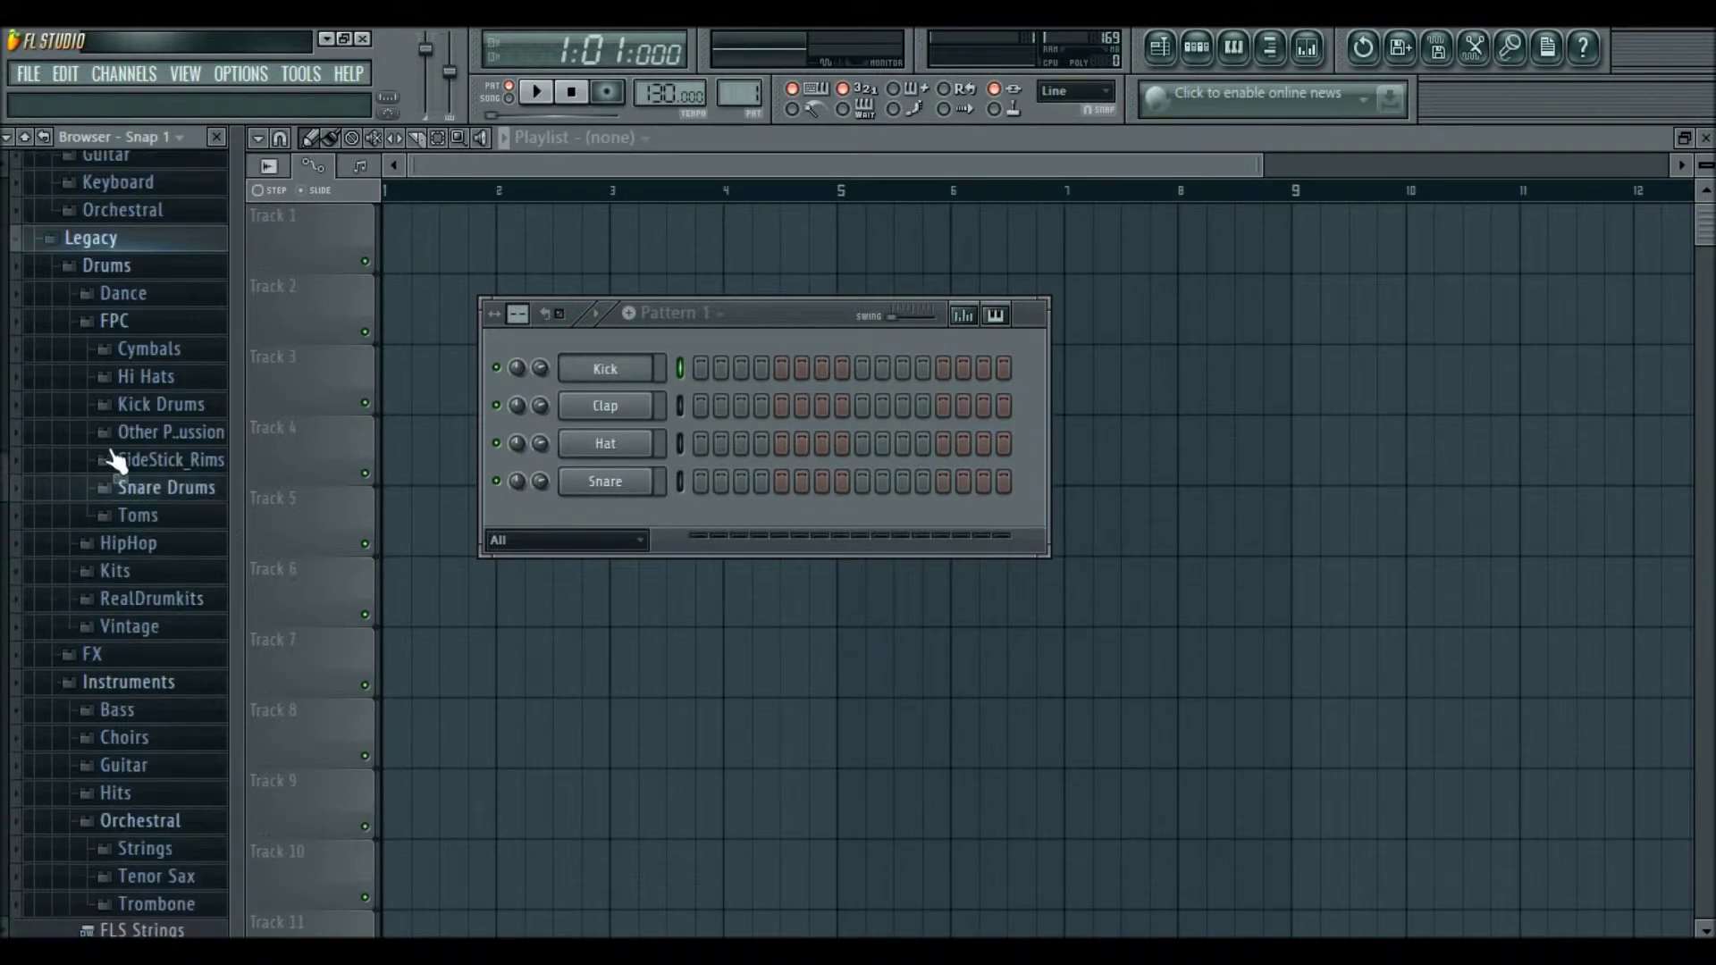
pyautogui.click(206, 547)
pyautogui.scroll(-3, 199, 509)
pyautogui.scroll(3, 199, 410)
pyautogui.scroll(-1, 129, 531)
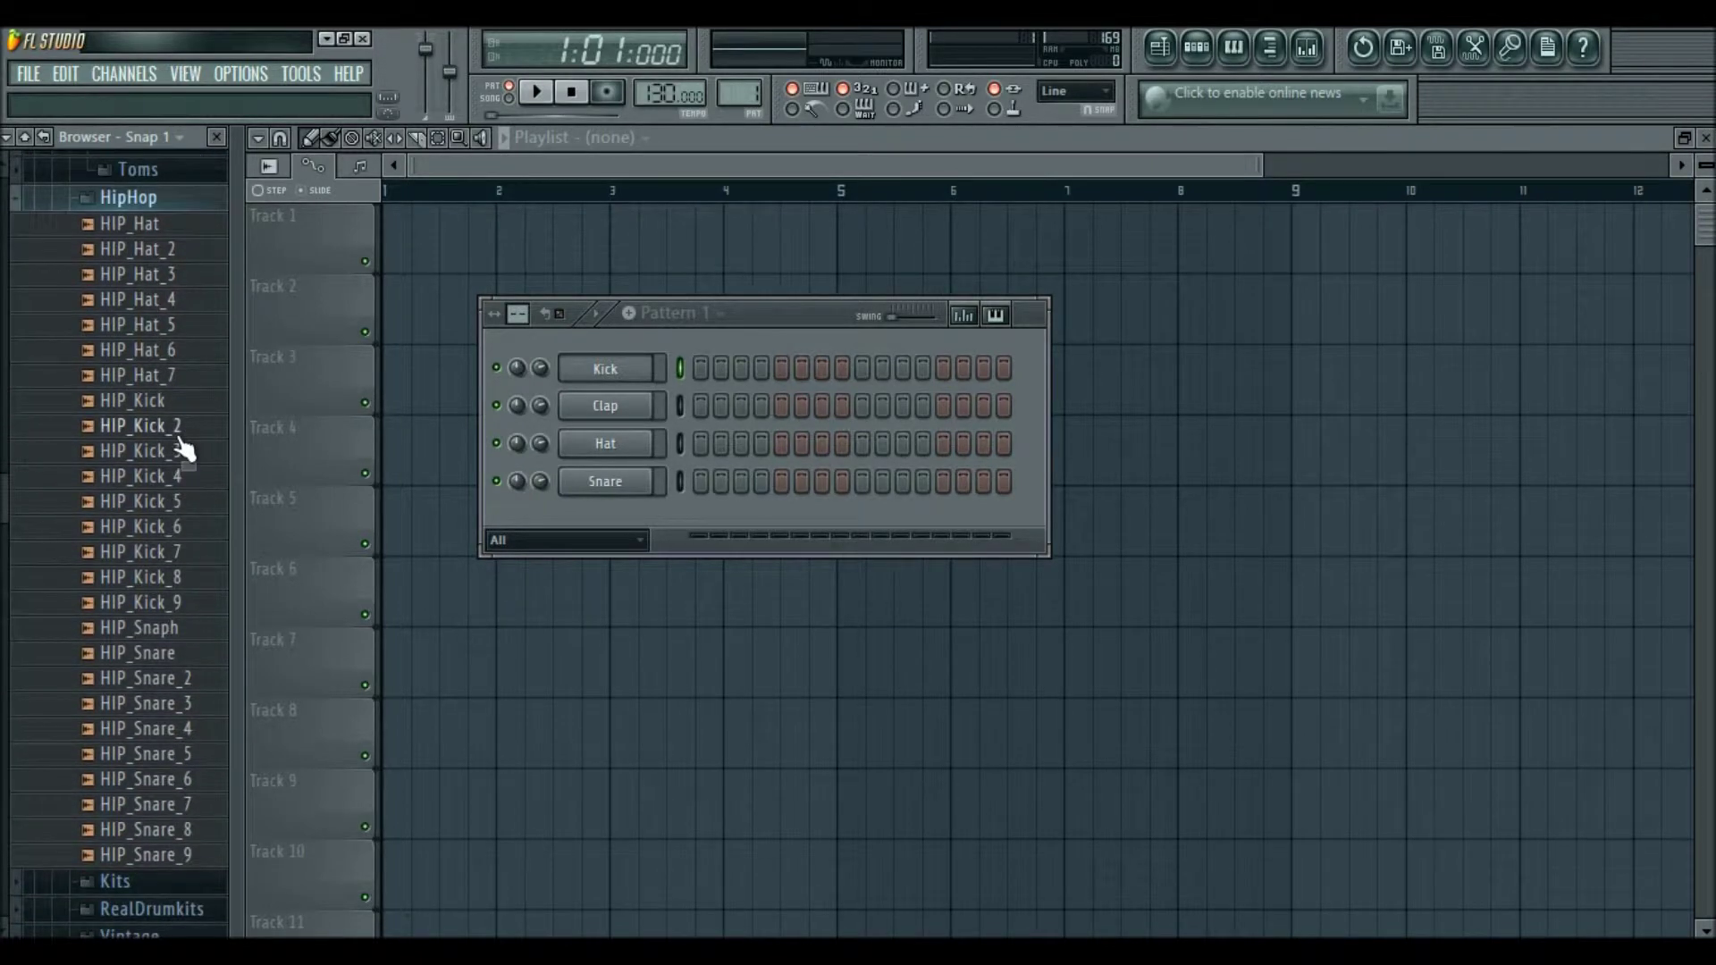
pyautogui.click(170, 427)
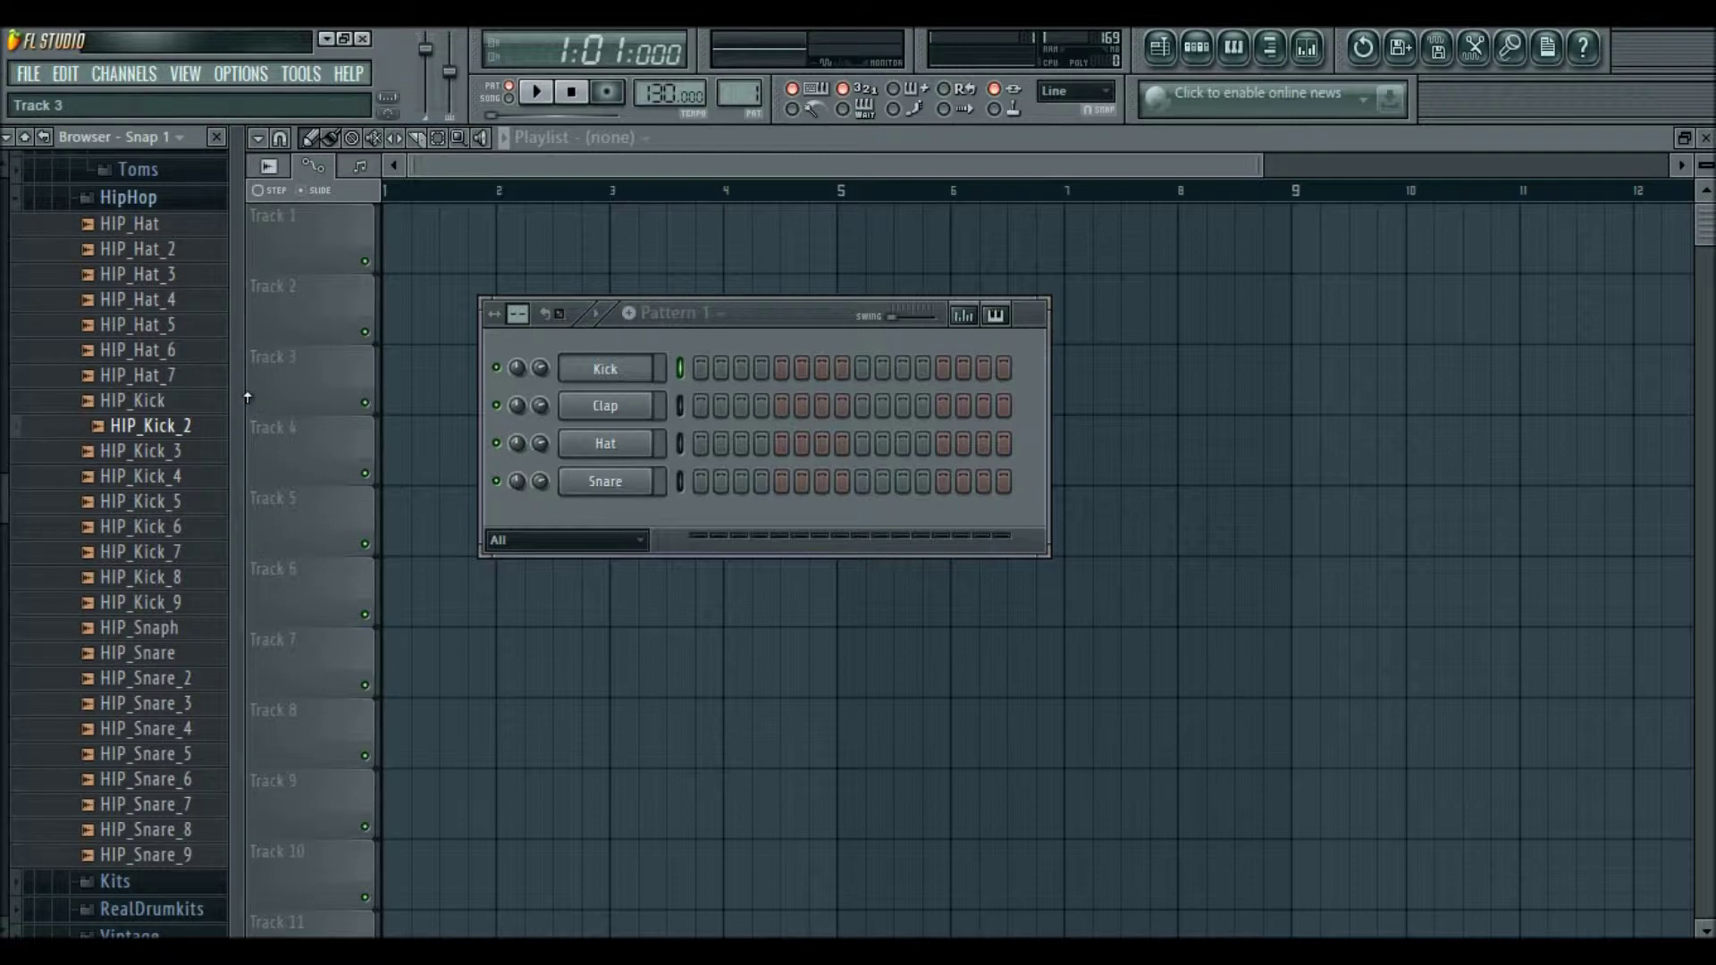
# Collapse the Legacy and Packs folders in the sample browser and expand them again down to the HipHop samples.
pyautogui.scroll(15, 2, 444)
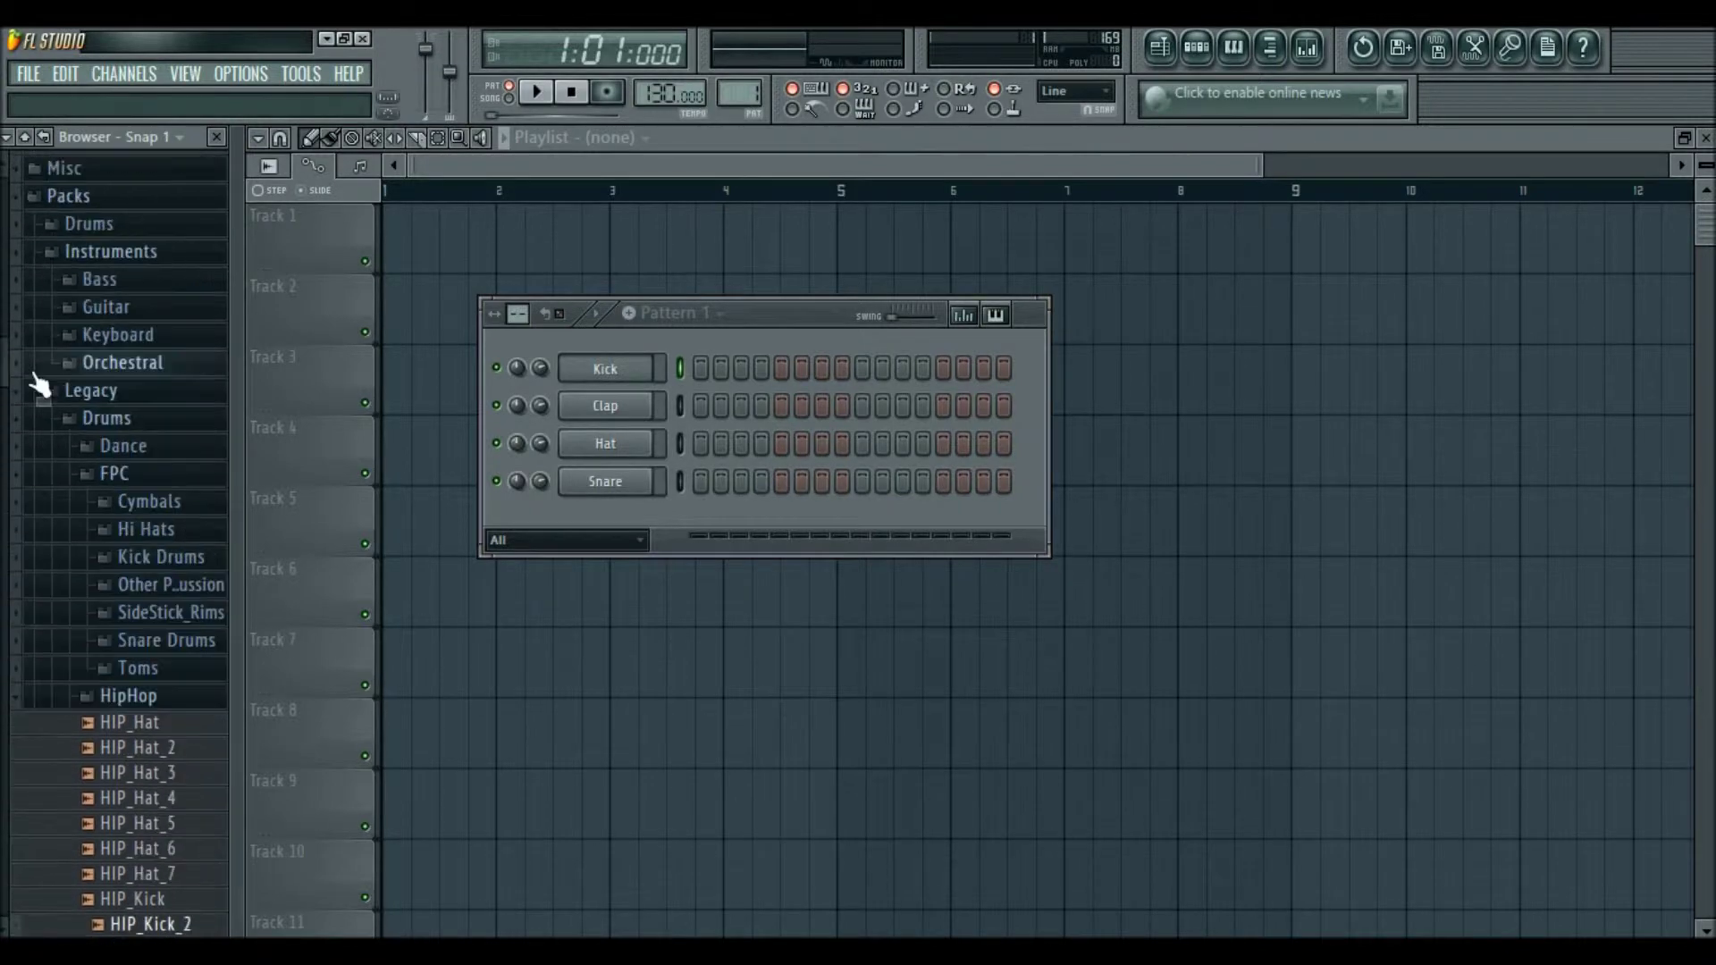
pyautogui.click(179, 441)
pyautogui.scroll(5, 148, 362)
pyautogui.scroll(3, 148, 362)
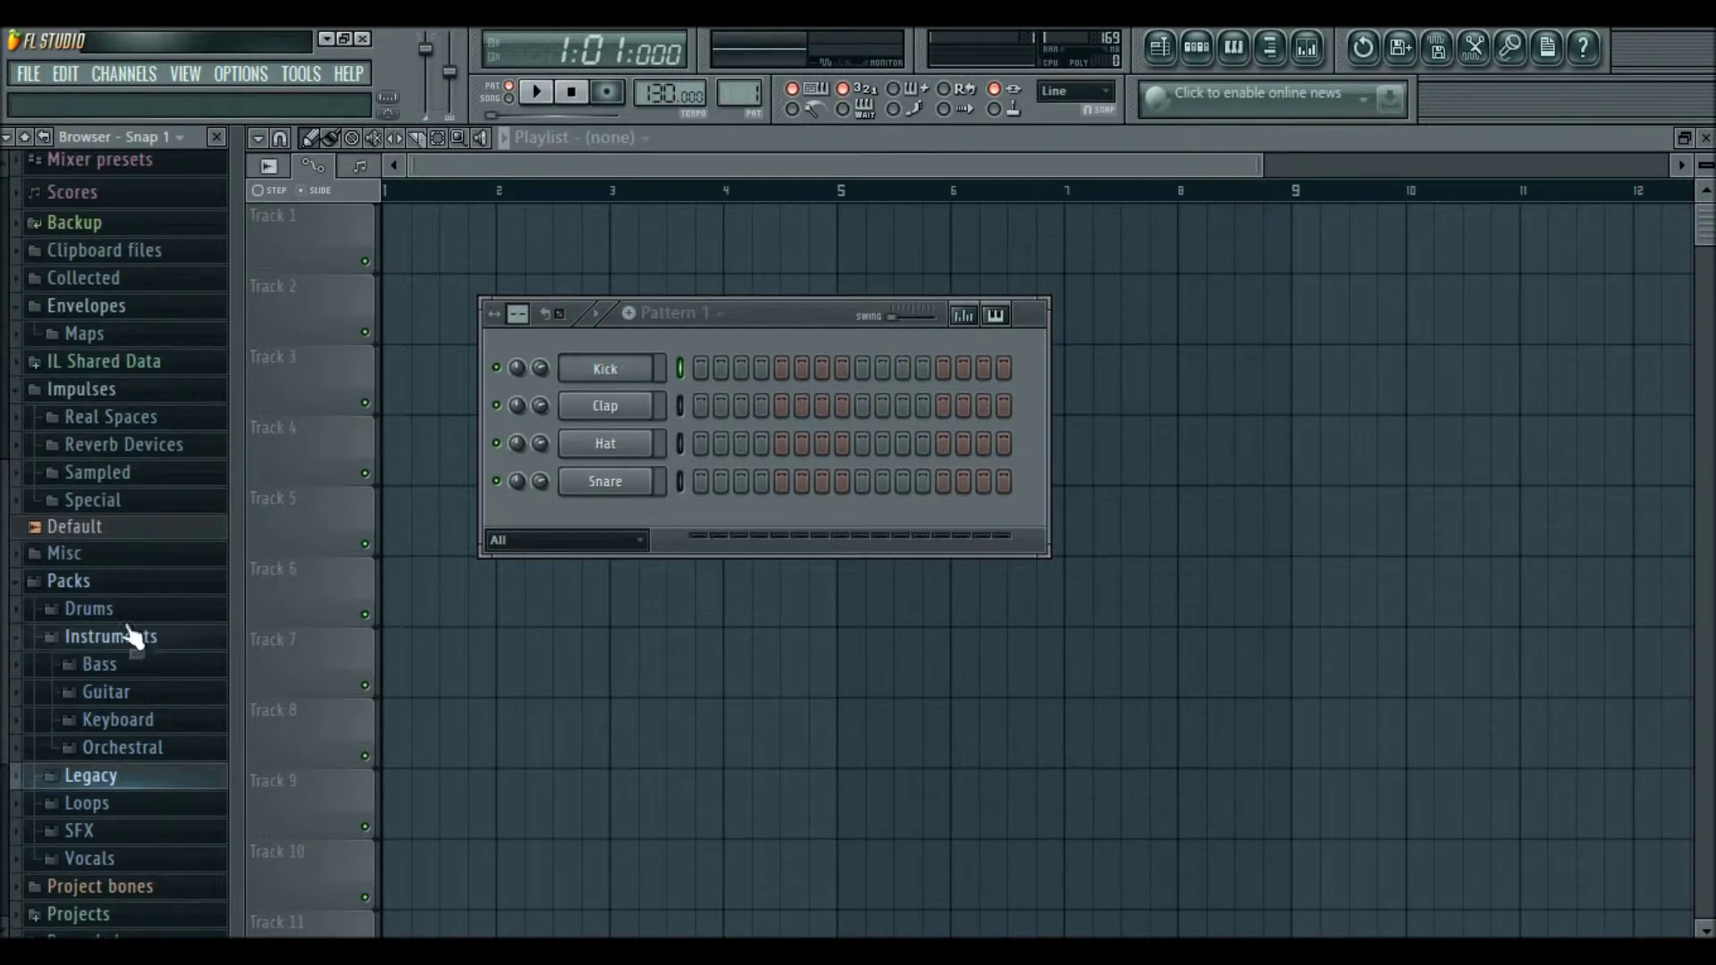
pyautogui.click(116, 583)
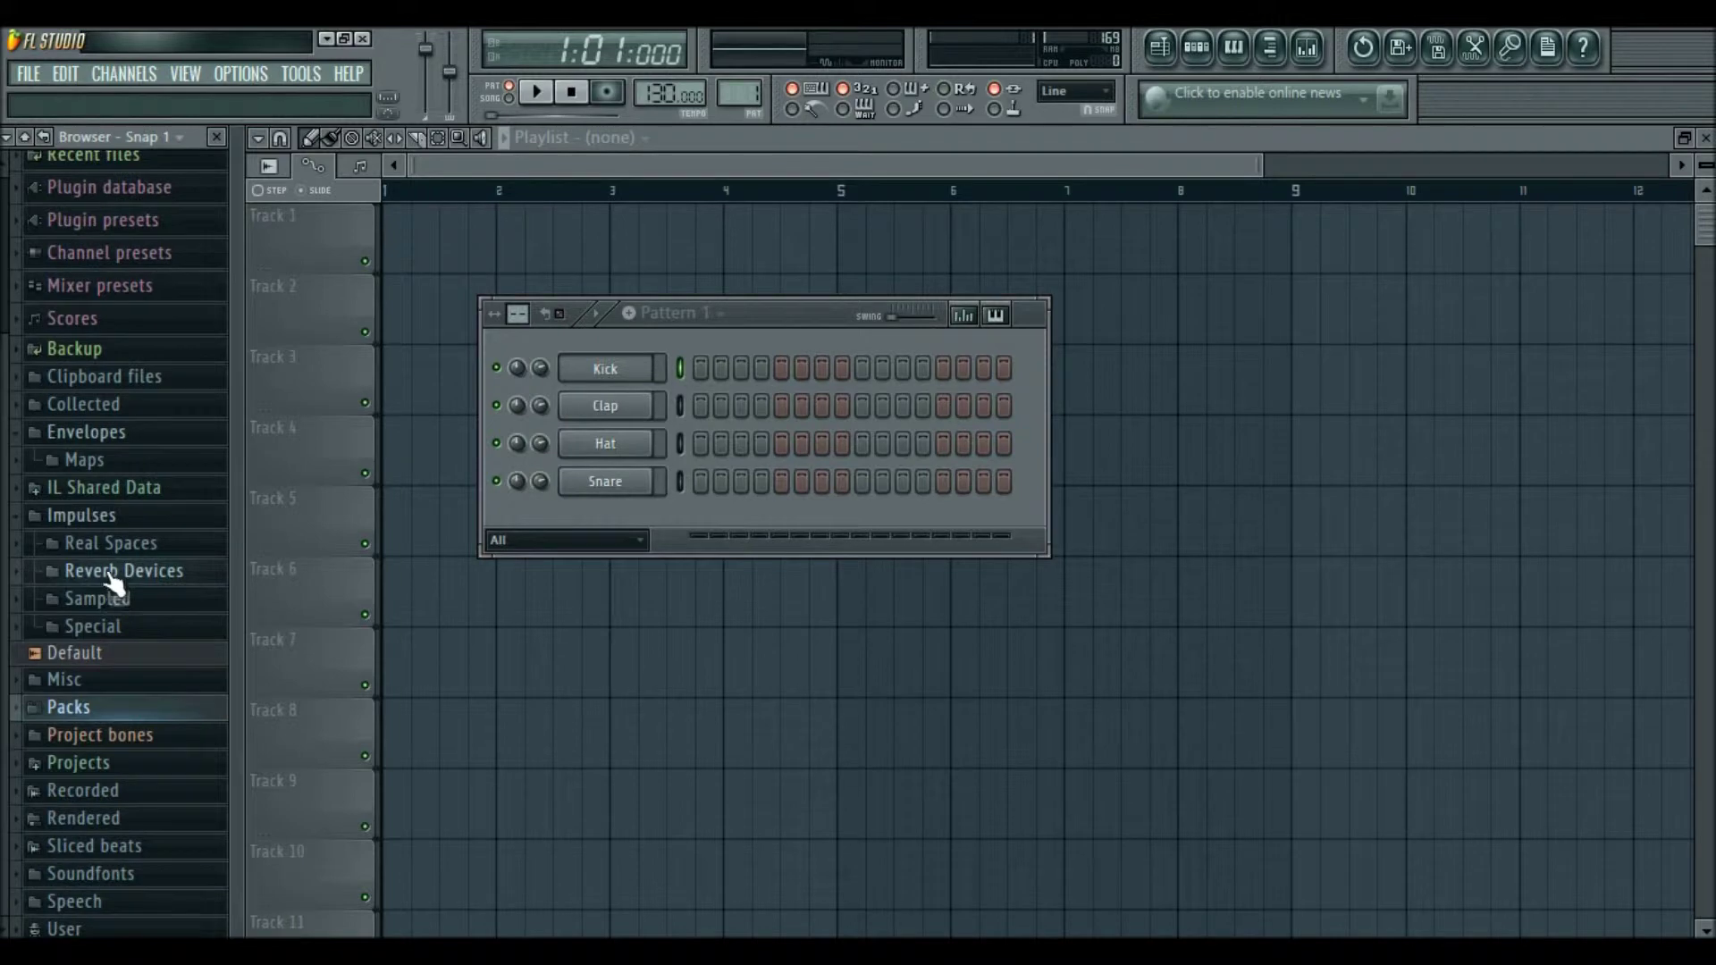
pyautogui.click(116, 707)
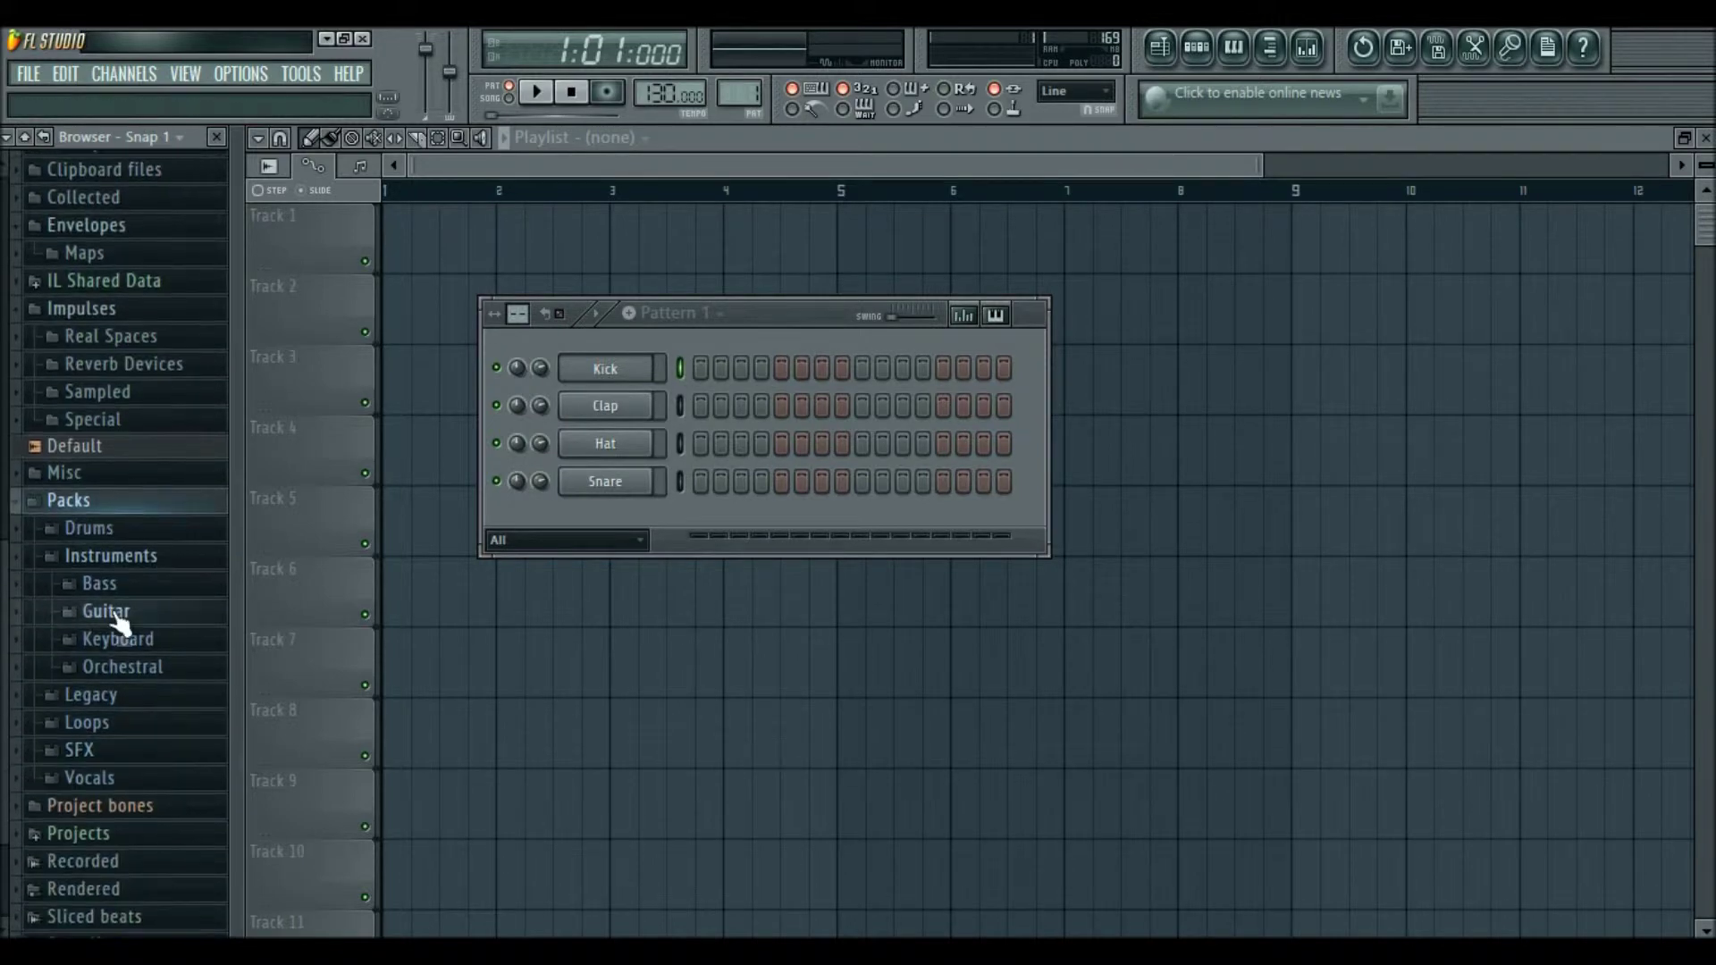
pyautogui.click(114, 698)
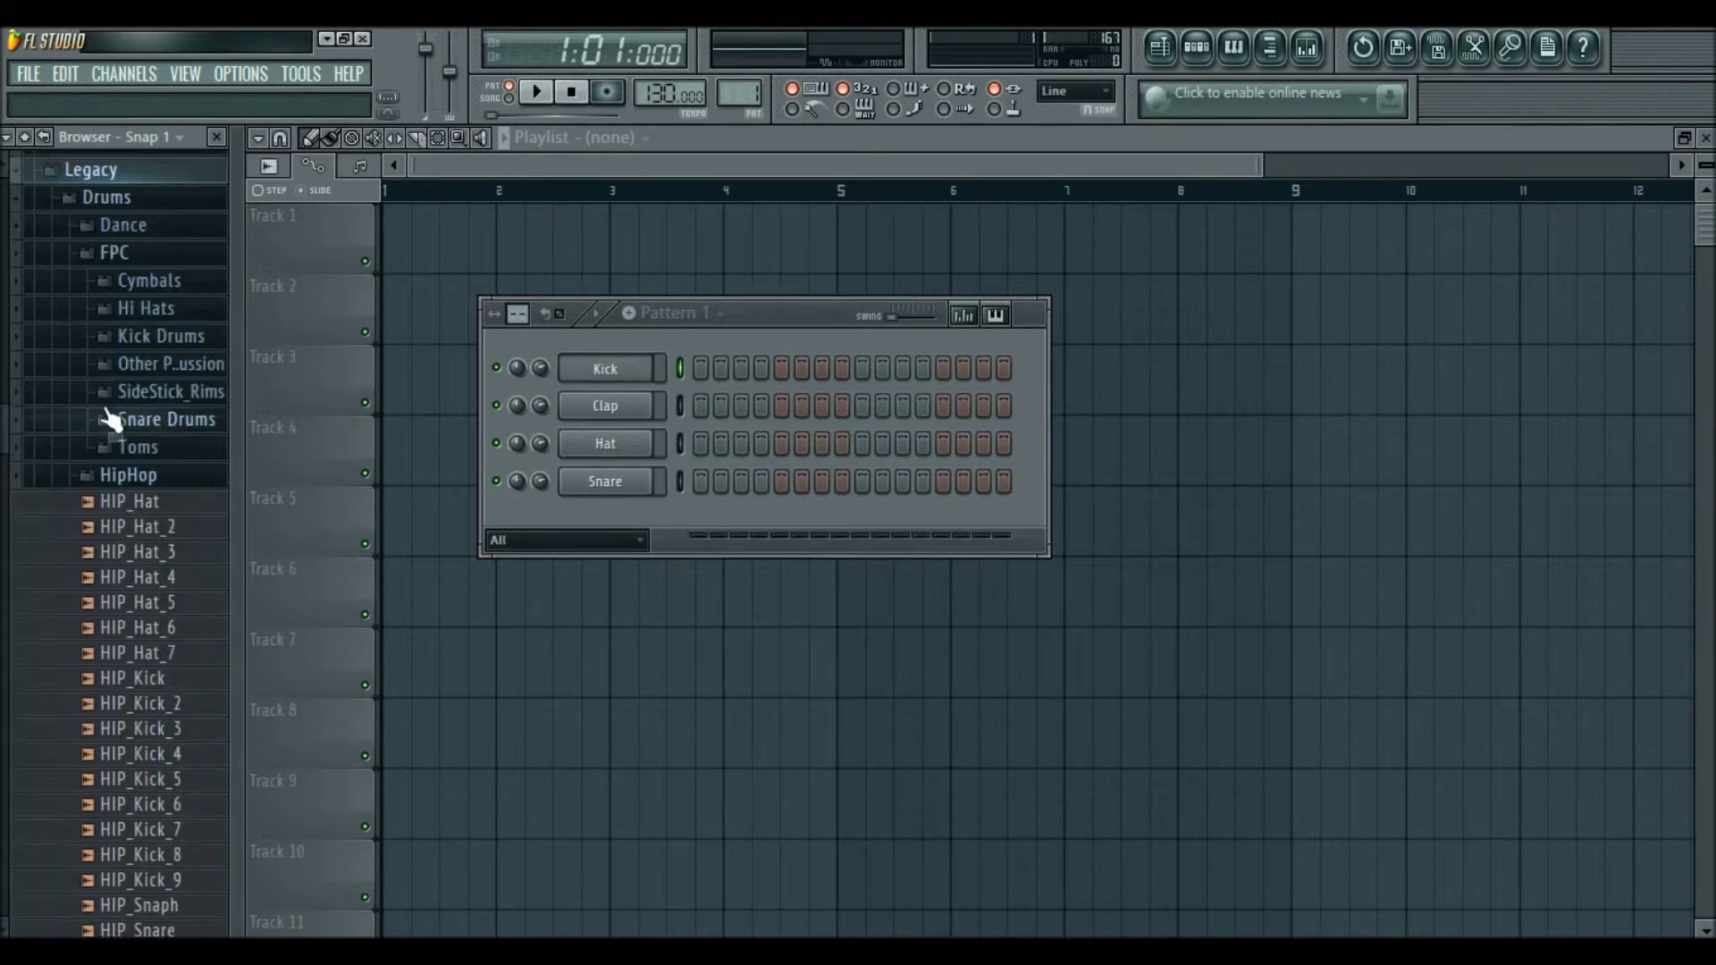
pyautogui.click(153, 464)
pyautogui.click(154, 466)
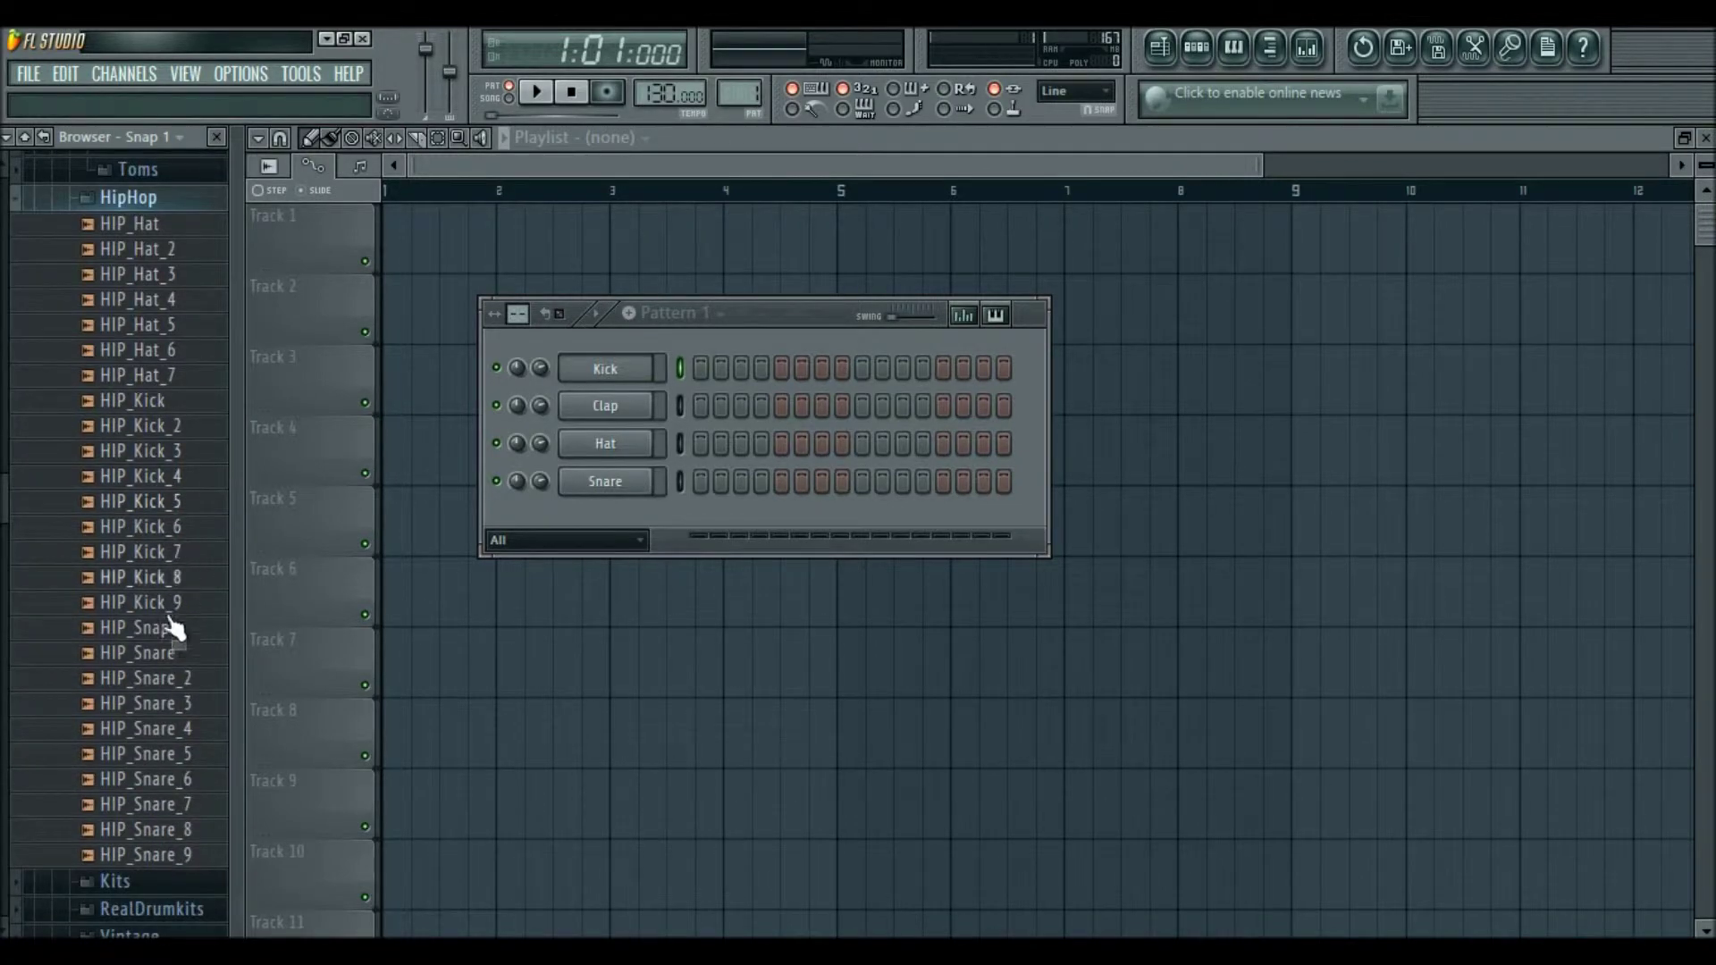
# Collapse the HipHop folder and expand the neighbouring Kits folder to look through its drum kits.
pyautogui.moveTo(179, 809); pyautogui.dragTo(161, 207)
pyautogui.click(159, 201)
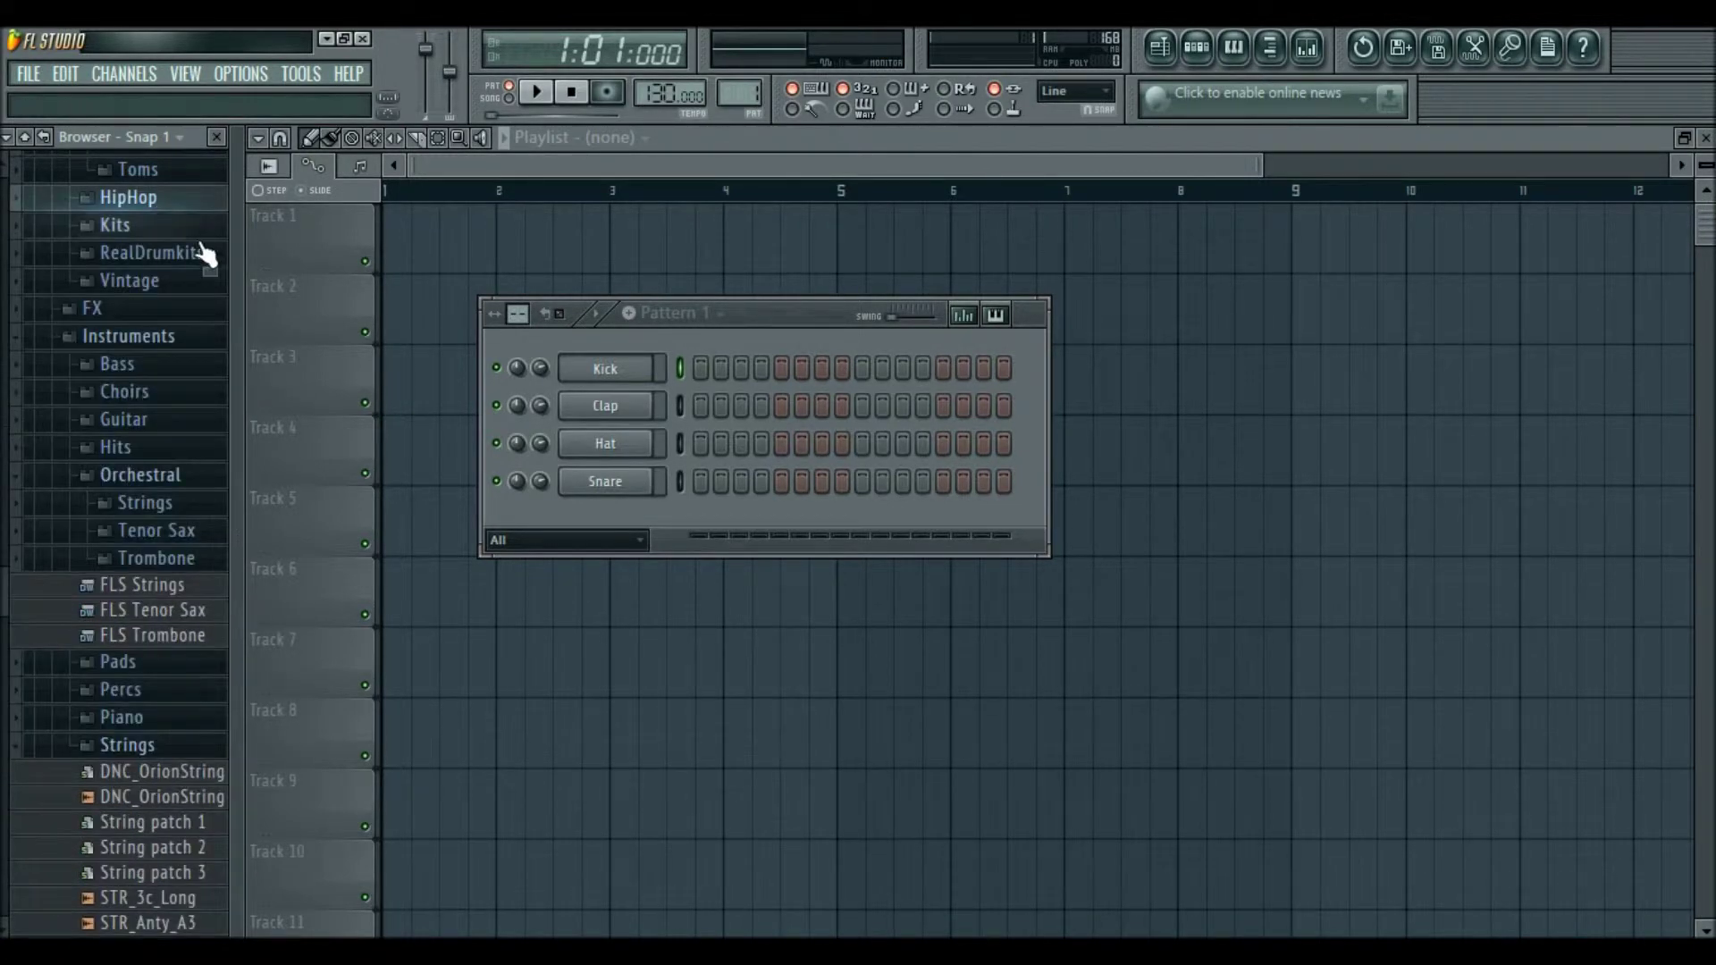
pyautogui.scroll(4, 178, 317)
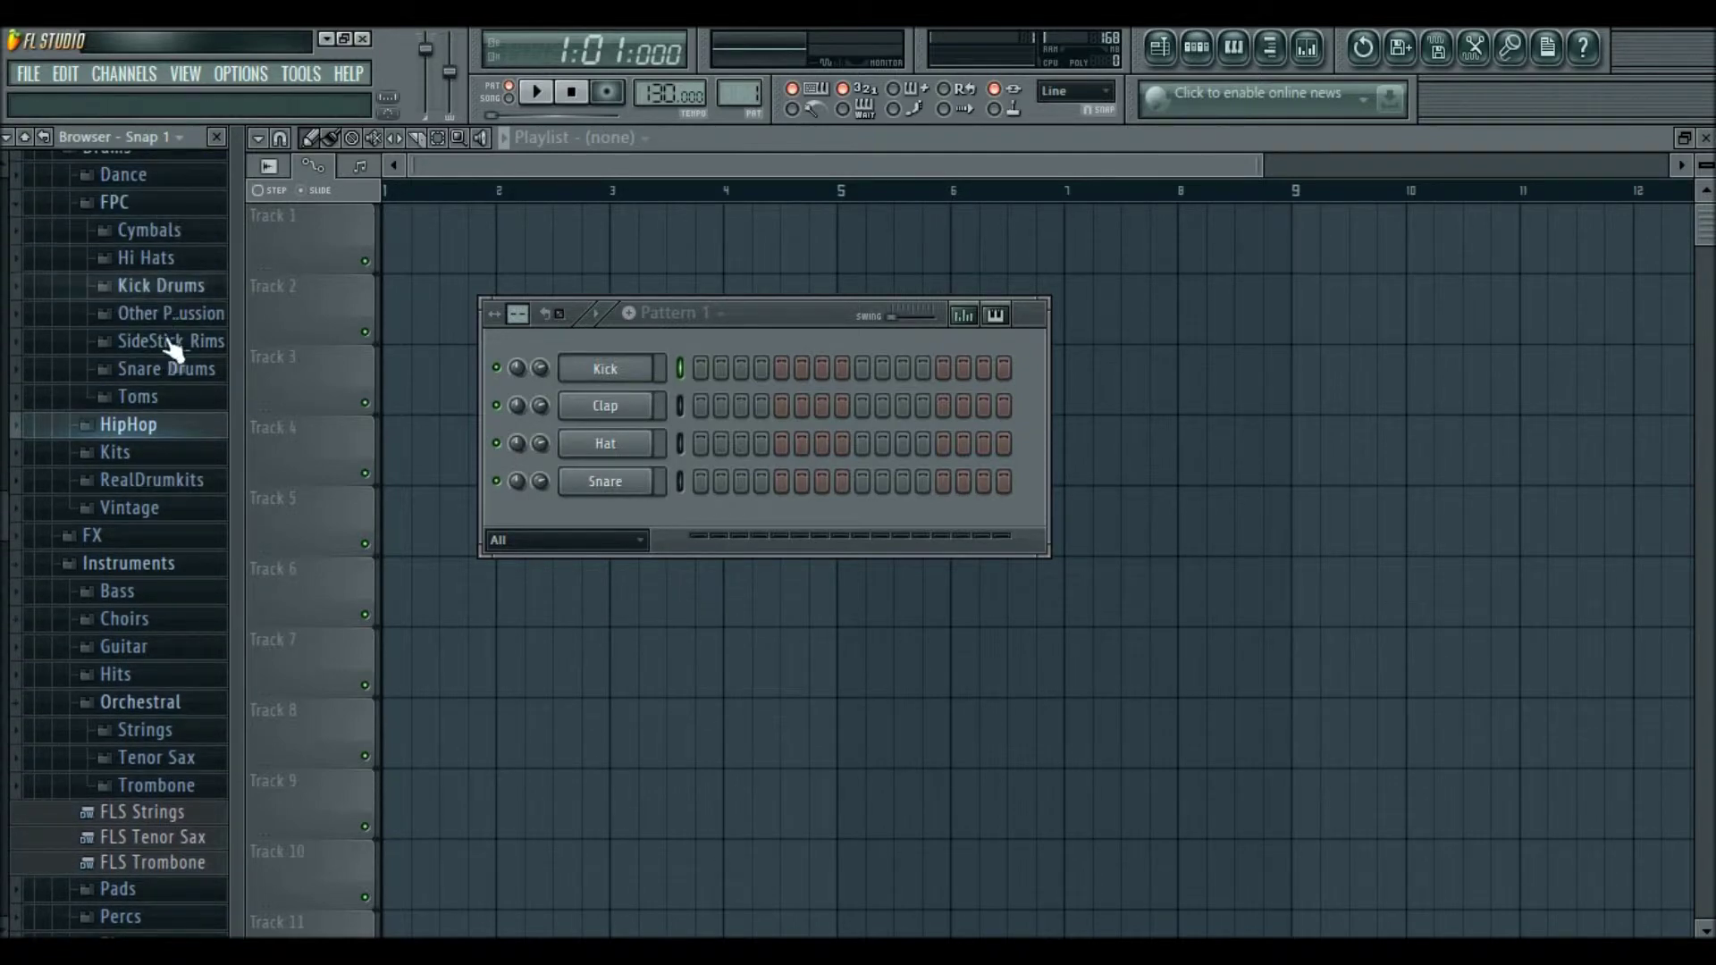
pyautogui.click(179, 465)
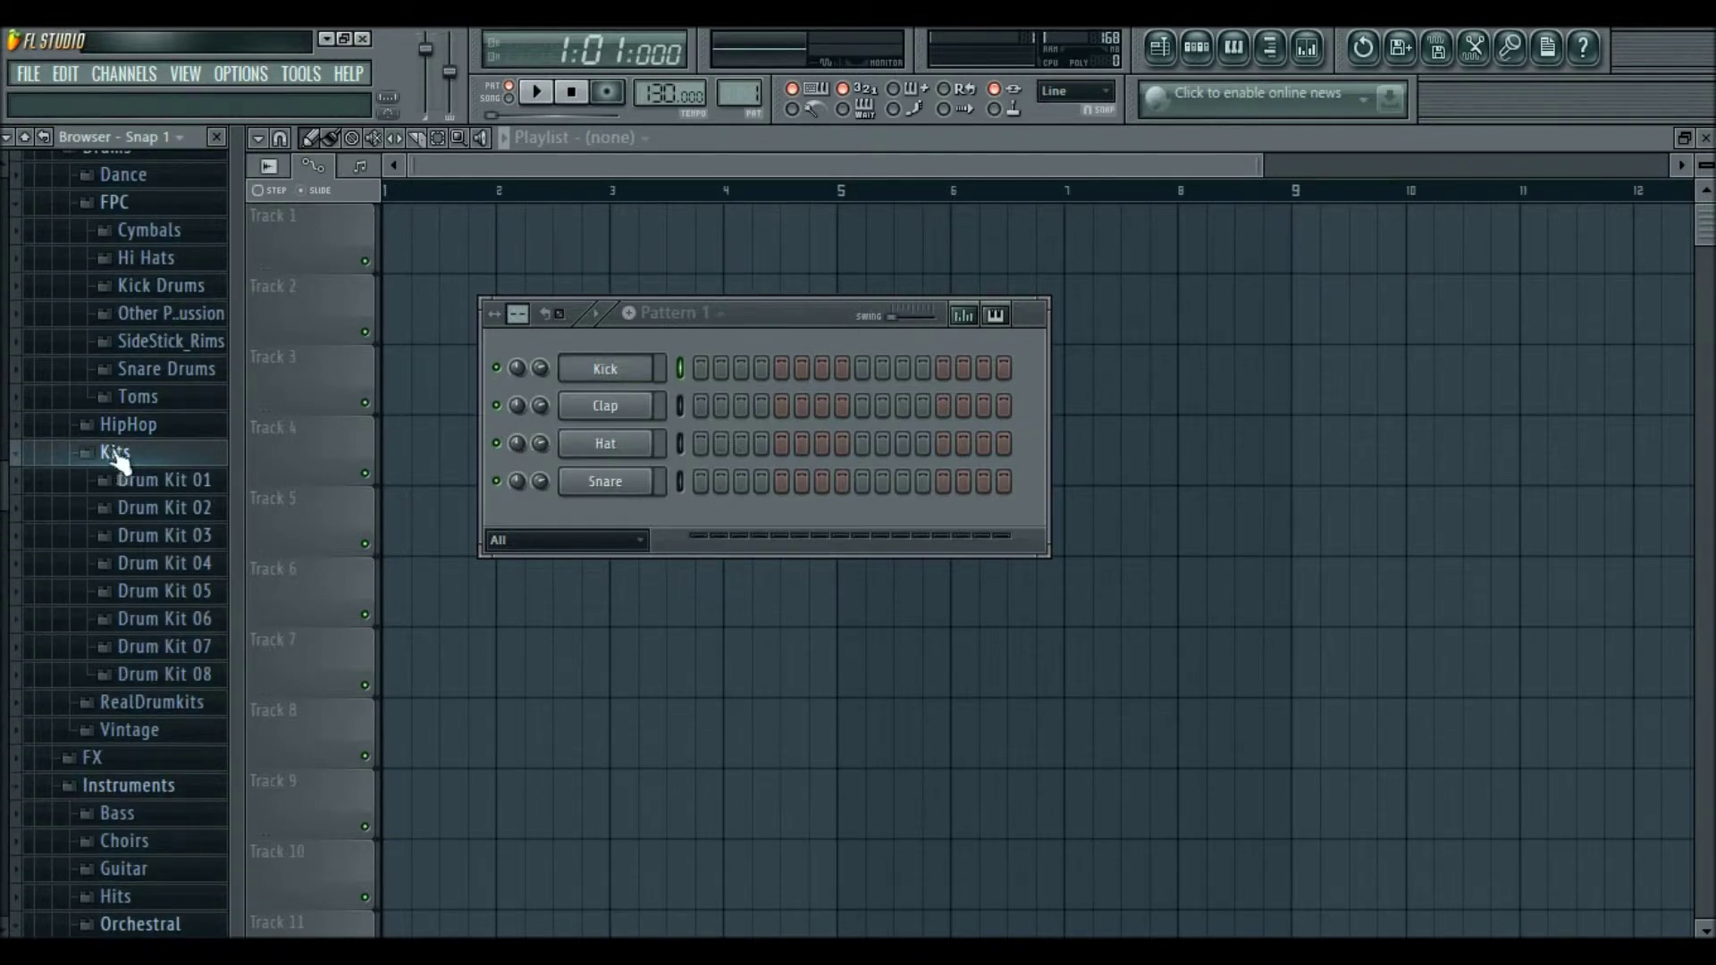
# Reopen the HipHop folder and load HIP_Kick_3 into the Kick channel of the step sequencer.
pyautogui.click(130, 424)
pyautogui.moveTo(178, 454); pyautogui.dragTo(618, 372)
pyautogui.moveTo(813, 325); pyautogui.dragTo(745, 311)
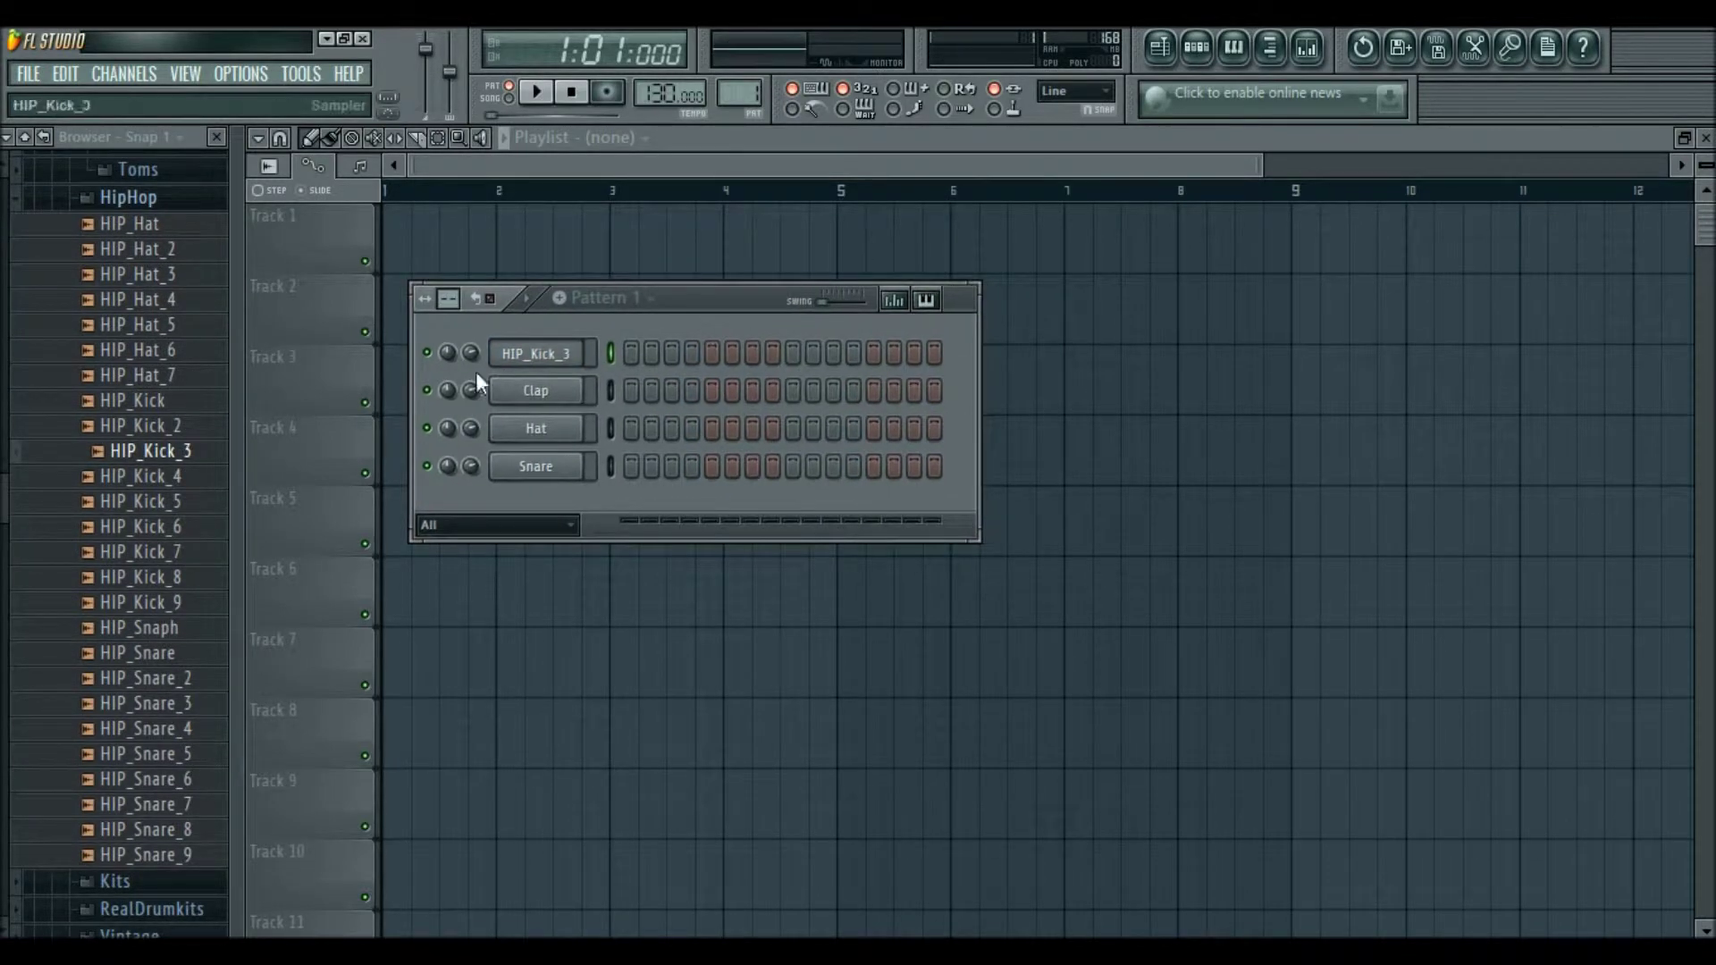
# Preview the HIP_Snare_2 and HIP_Snare_3 samples from the HipHop folder.
pyautogui.scroll(3, 4, 474)
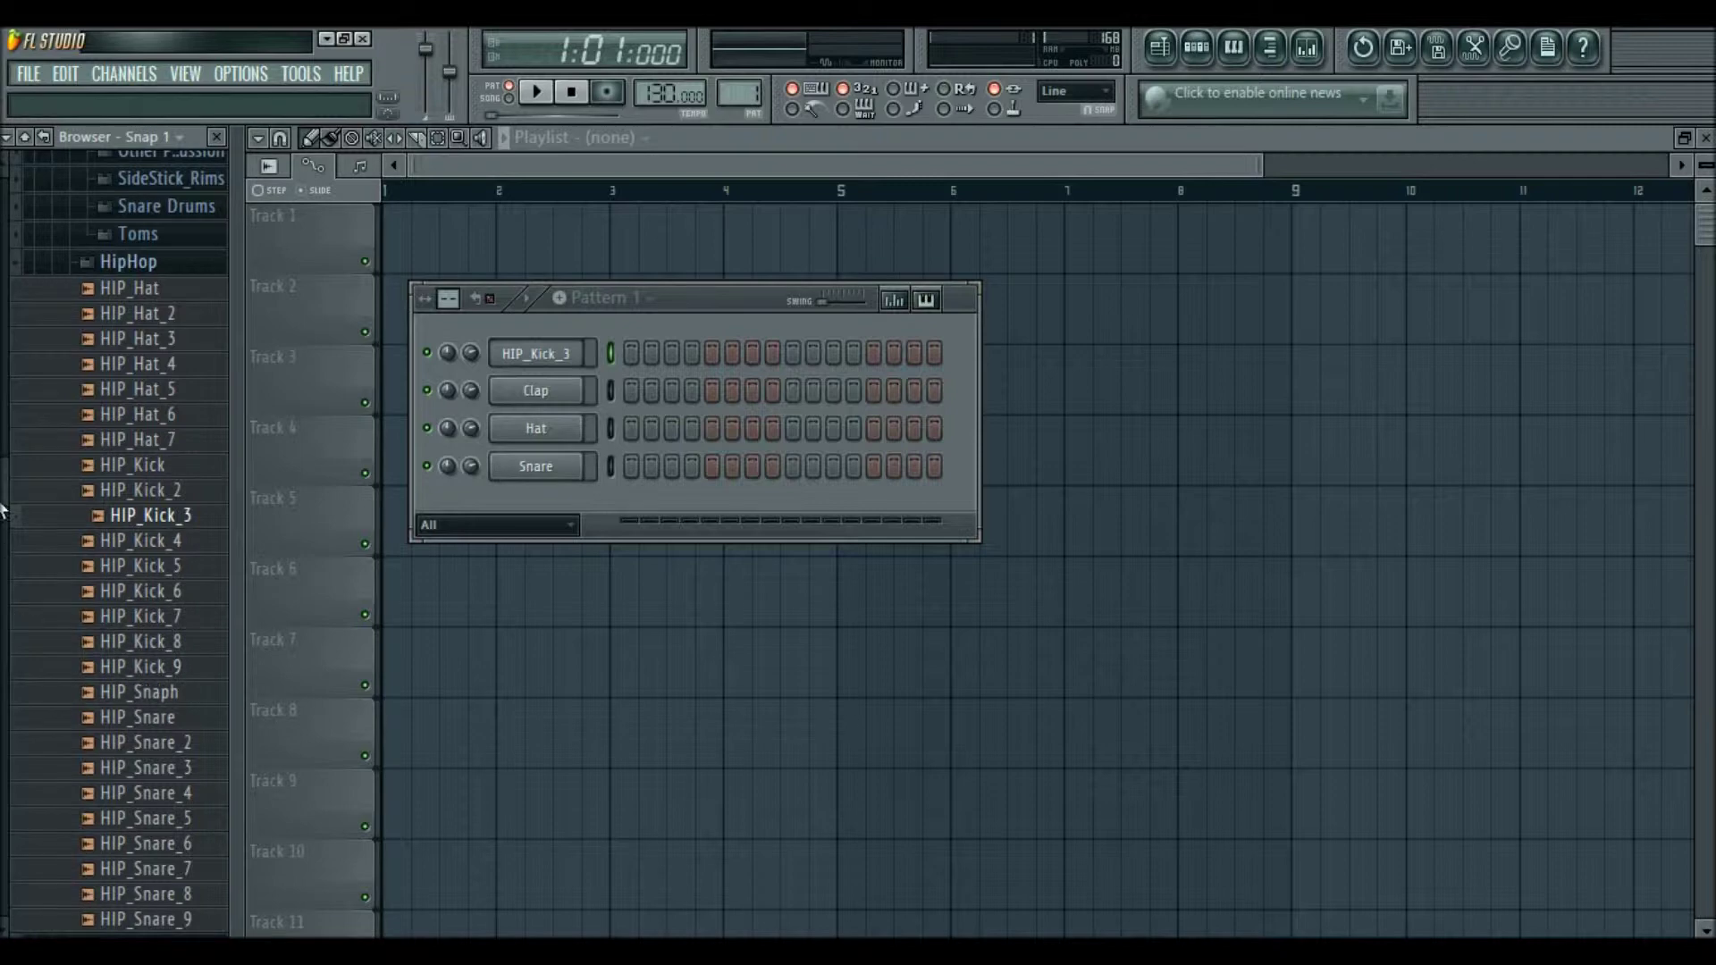
pyautogui.scroll(-7, 184, 670)
pyautogui.click(215, 569)
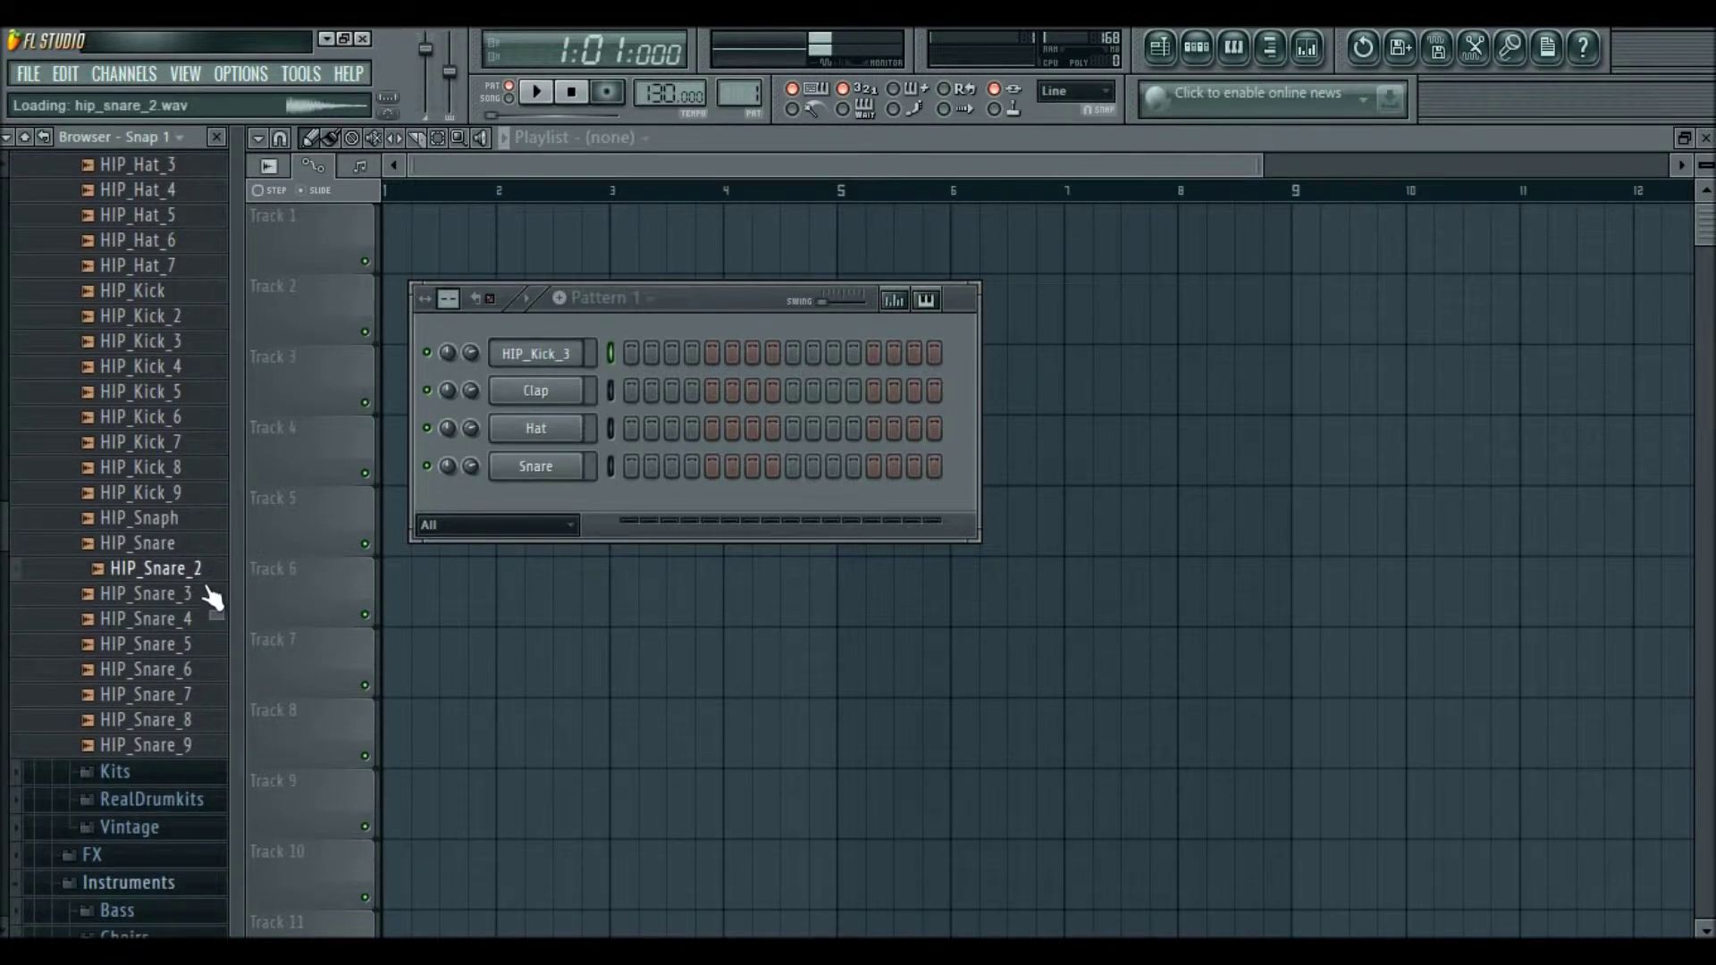
pyautogui.click(217, 593)
pyautogui.click(200, 571)
pyautogui.click(179, 597)
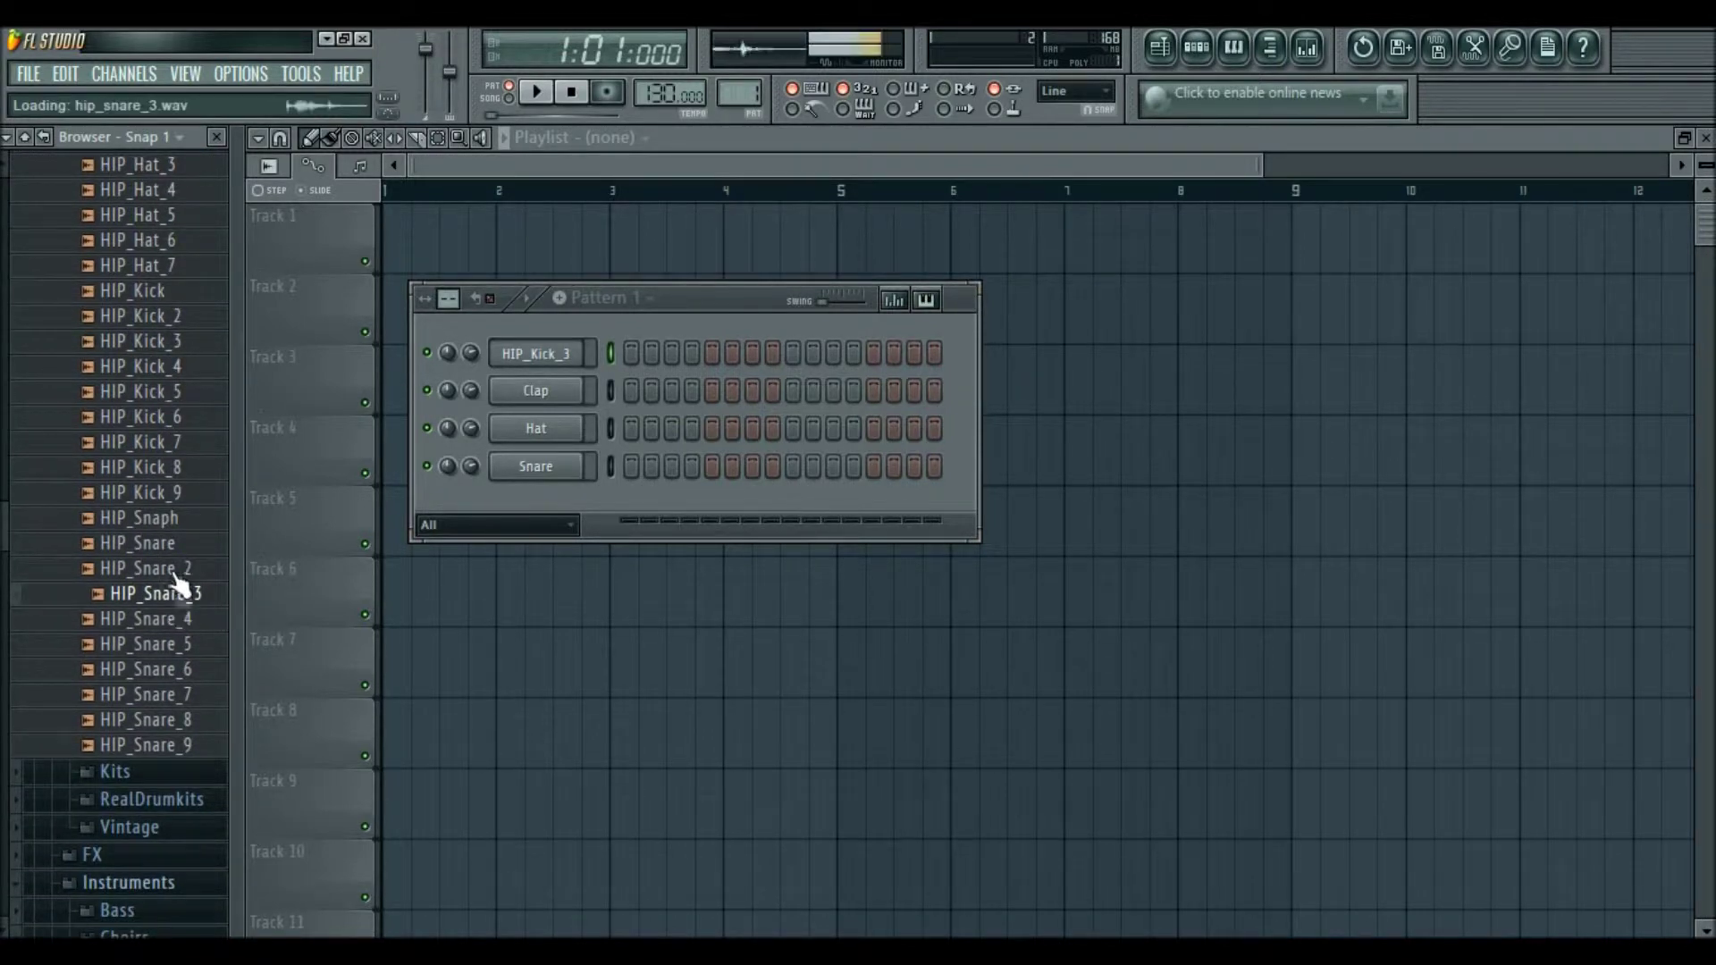
# Load the HIP_Snaph sample into the Snare channel and open that channel's settings.
pyautogui.moveTo(169, 525); pyautogui.dragTo(572, 463)
pyautogui.click(536, 466)
pyautogui.click(540, 355)
pyautogui.click(610, 466)
pyautogui.moveTo(713, 307); pyautogui.dragTo(670, 303)
# Set the project tempo to 90 BPM and move the step sequencer window up over the playlist.
pyautogui.moveTo(670, 93); pyautogui.dragTo(670, 105)
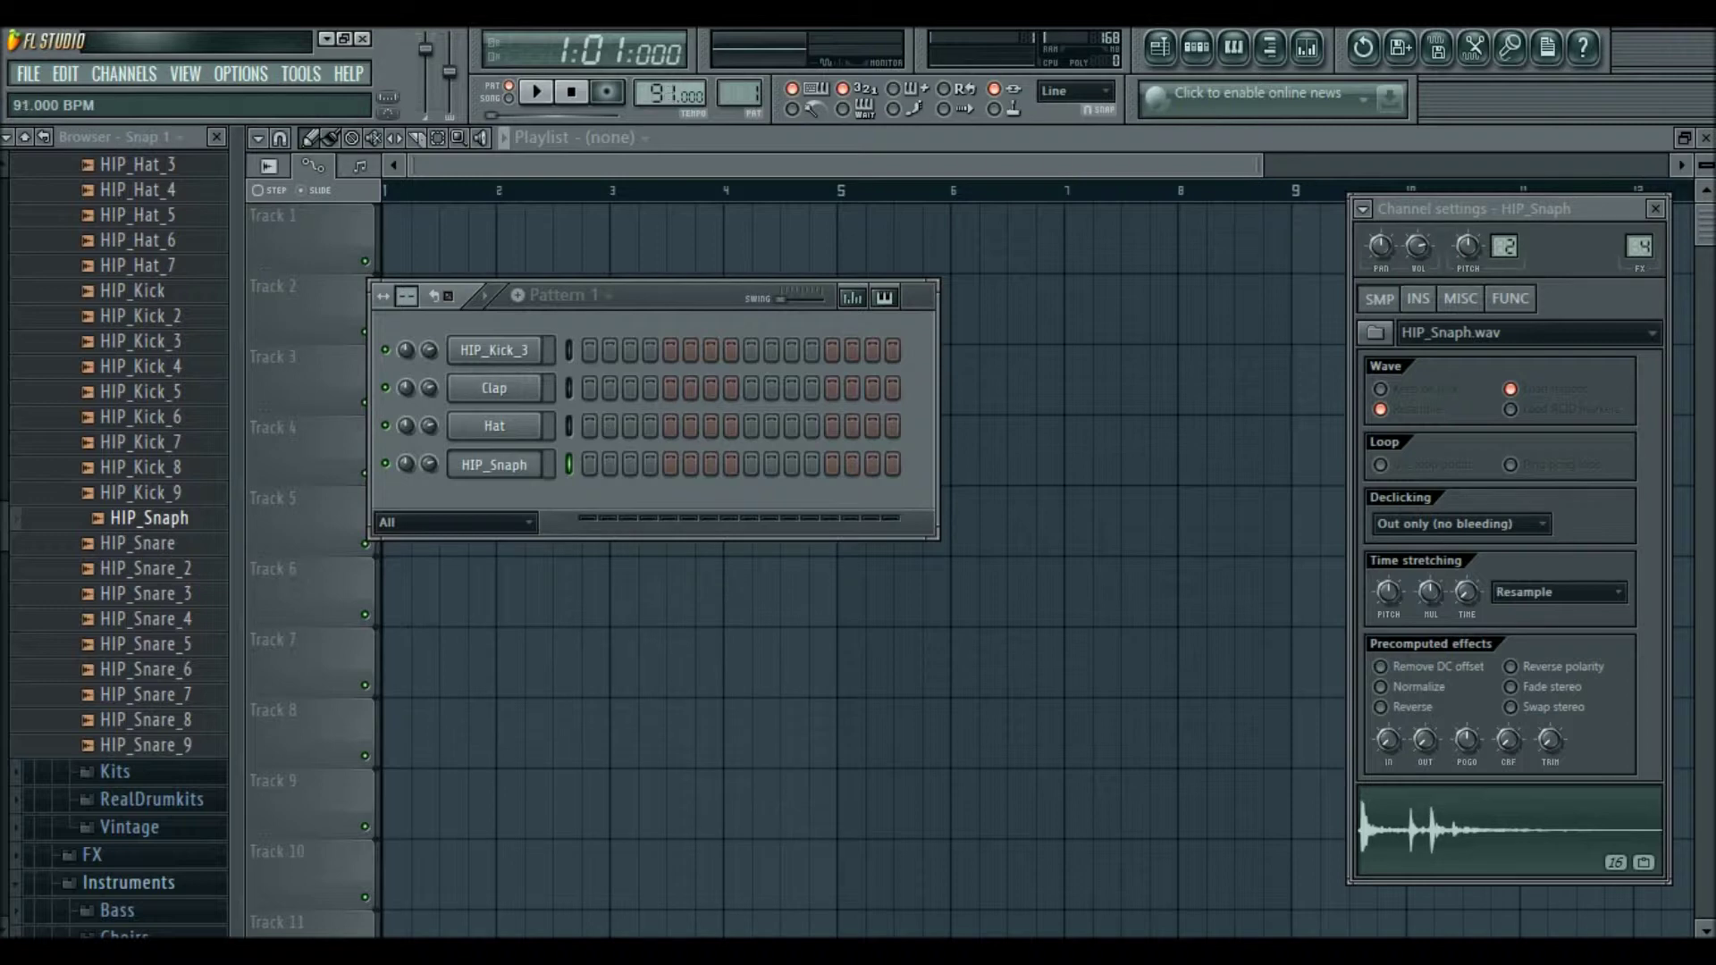
pyautogui.moveTo(658, 86); pyautogui.dragTo(679, 97)
pyautogui.moveTo(674, 303); pyautogui.dragTo(695, 237)
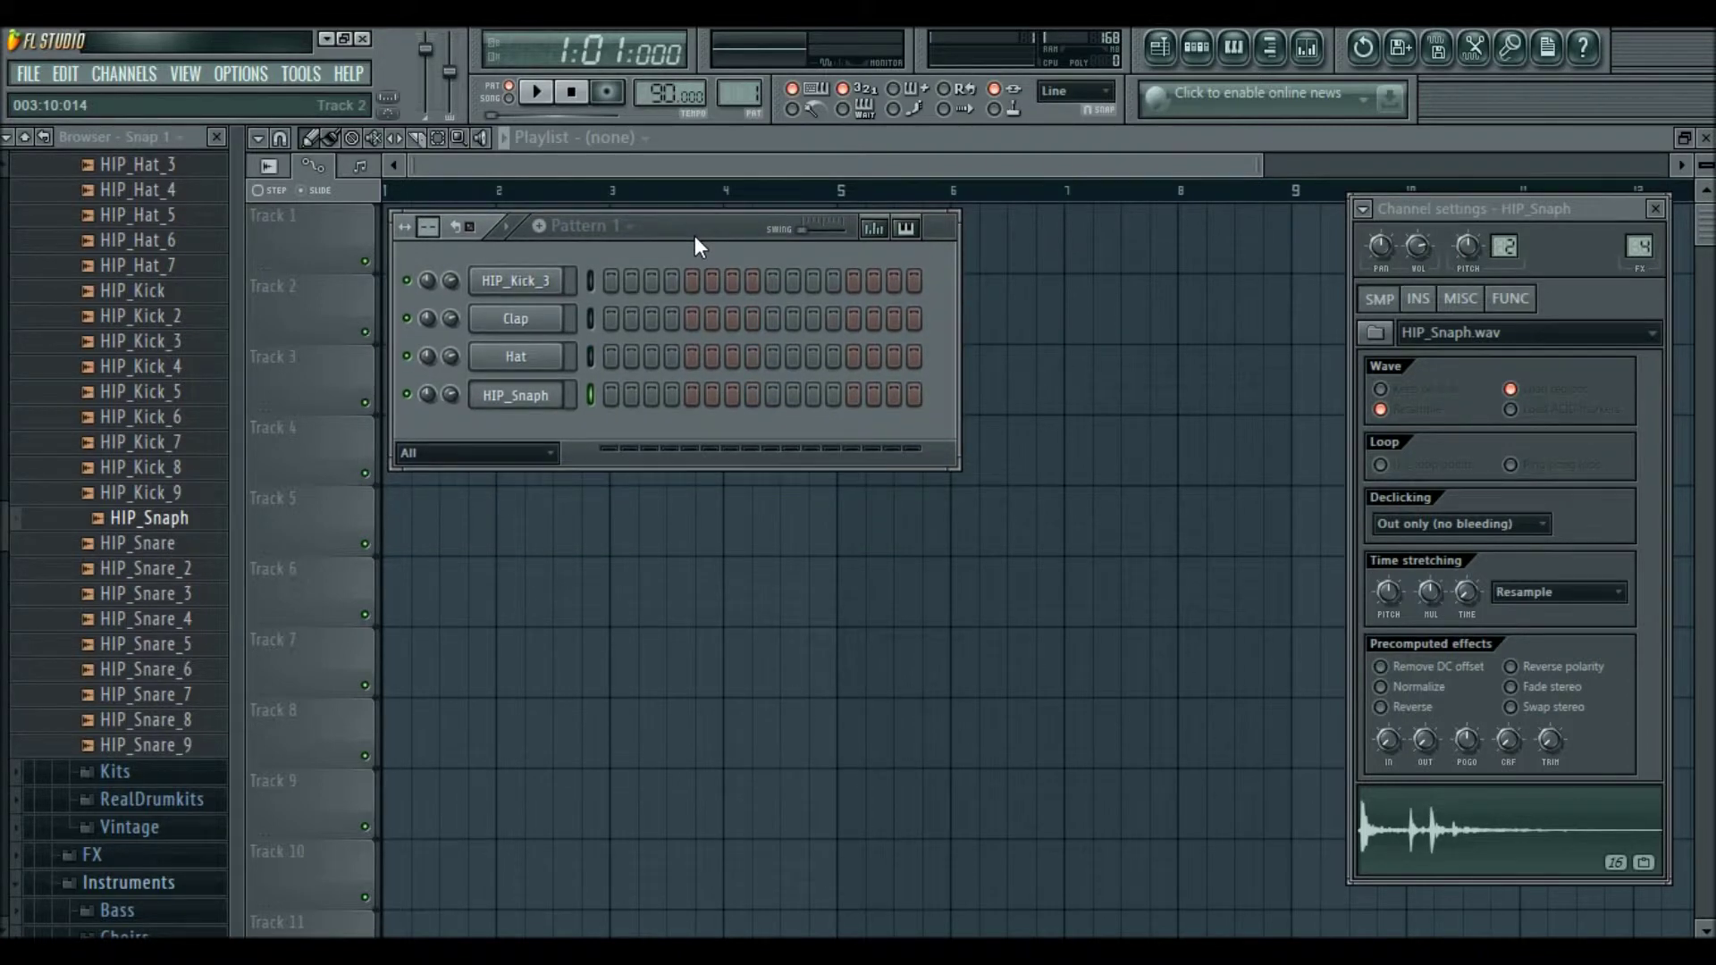
# Check the application levels in the system Volume Mixer and close it.
pyautogui.click(1709, 236)
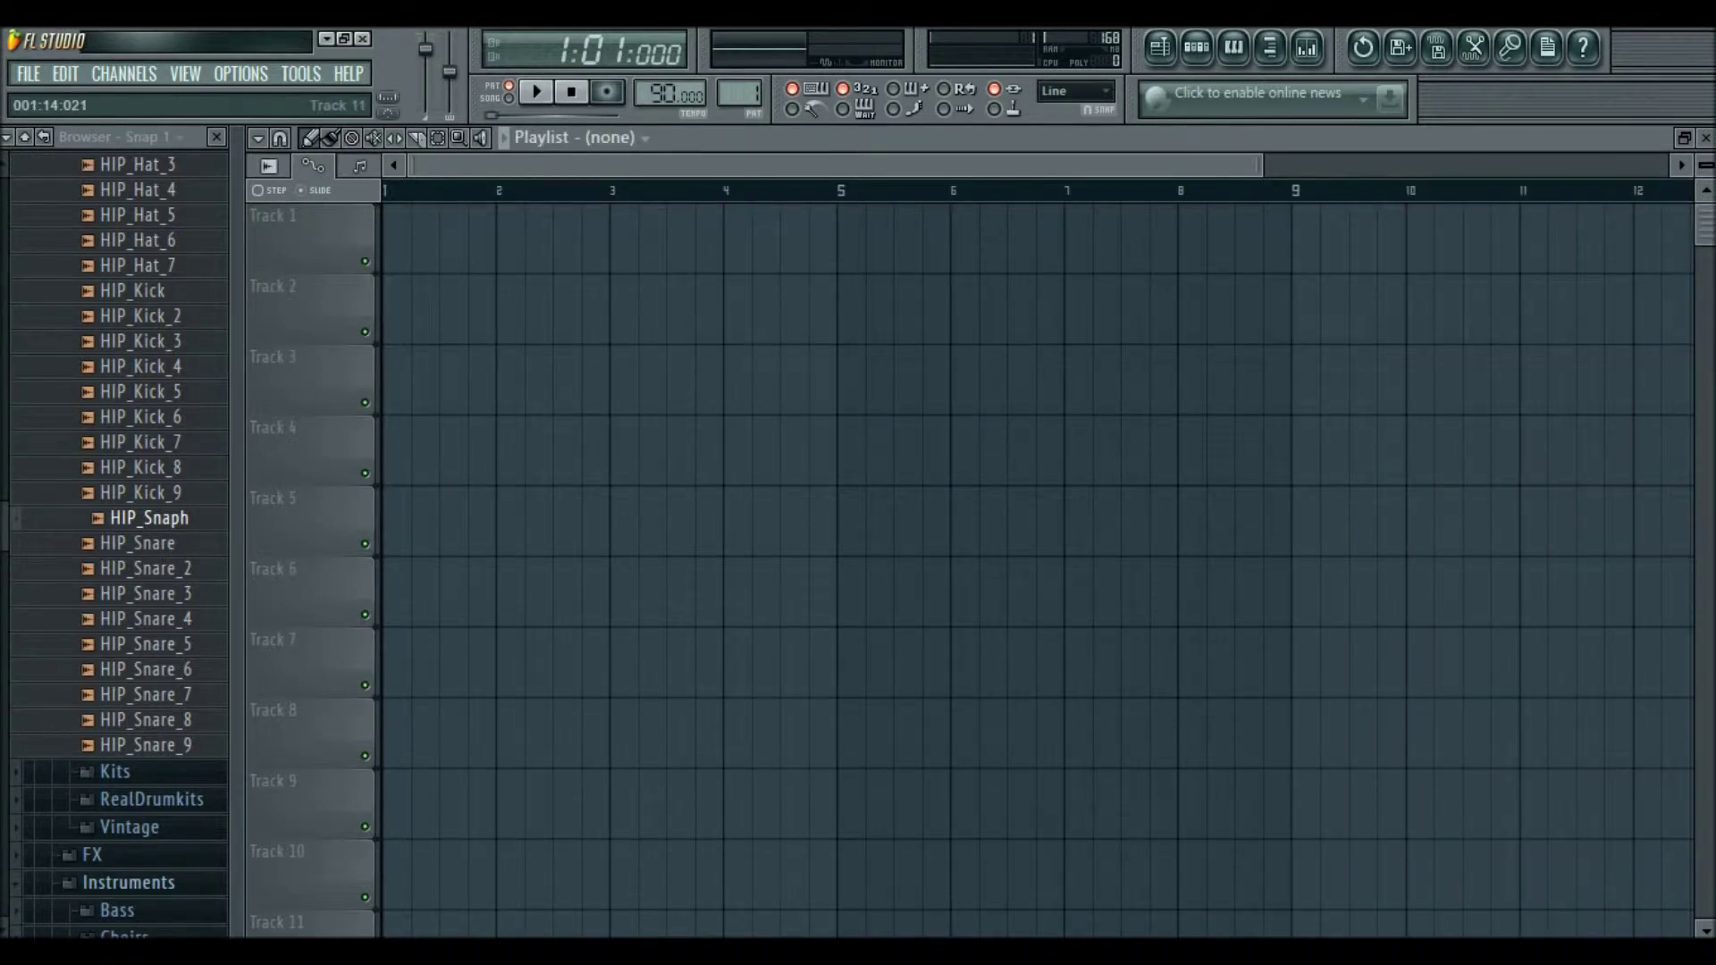
pyautogui.click(601, 951)
pyautogui.click(1681, 506)
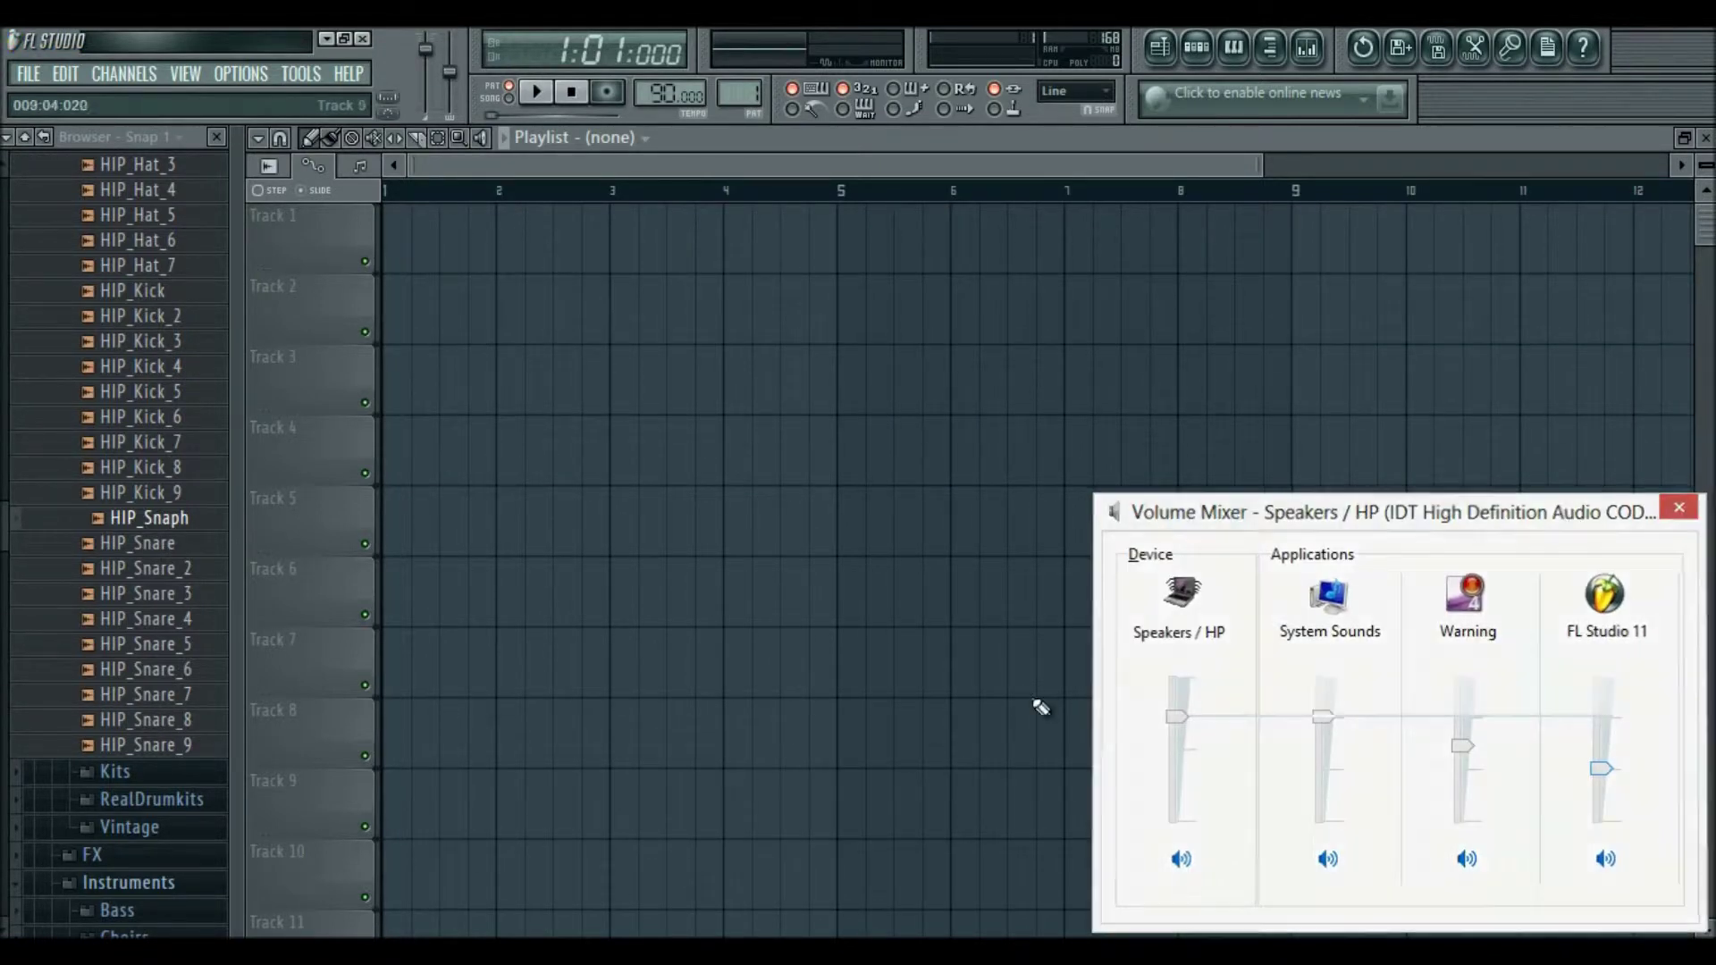
# Show the step sequencer again, lengthen Pattern 1 to 64 steps and widen the window to fit them.
pyautogui.click(1195, 47)
pyautogui.moveTo(671, 234); pyautogui.dragTo(655, 280)
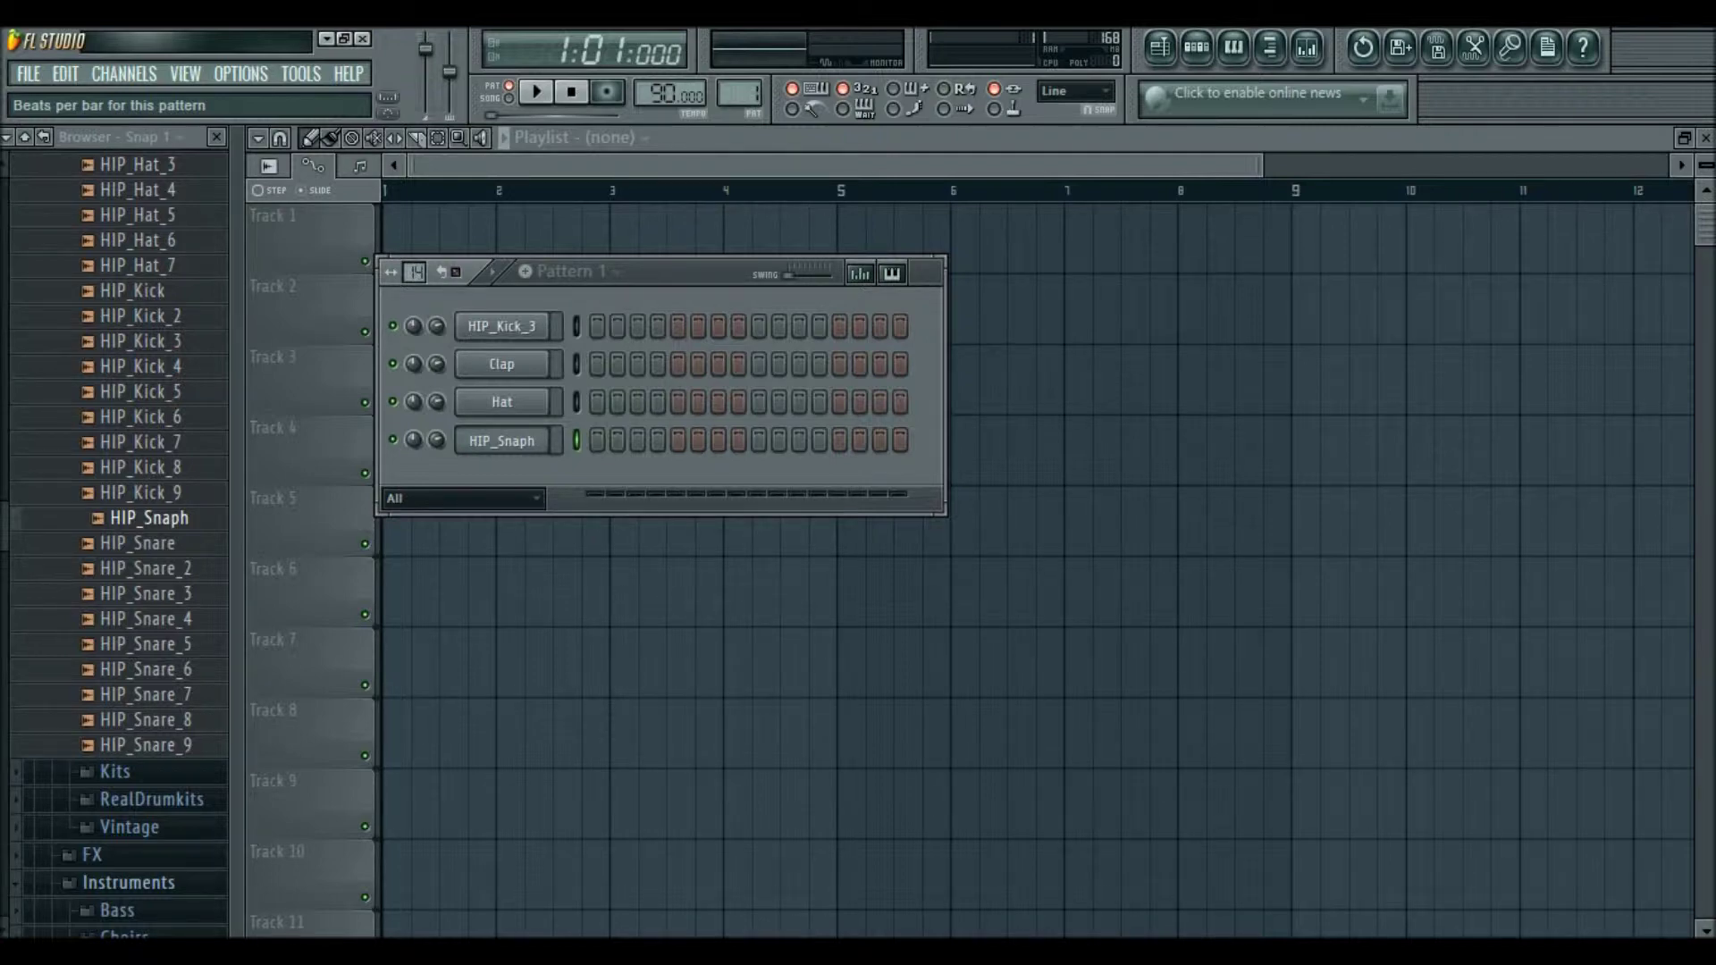
pyautogui.moveTo(414, 273); pyautogui.dragTo(413, 229)
pyautogui.moveTo(636, 269); pyautogui.dragTo(510, 229)
pyautogui.moveTo(1539, 320); pyautogui.dragTo(1658, 338)
pyautogui.moveTo(1557, 474); pyautogui.dragTo(1558, 493)
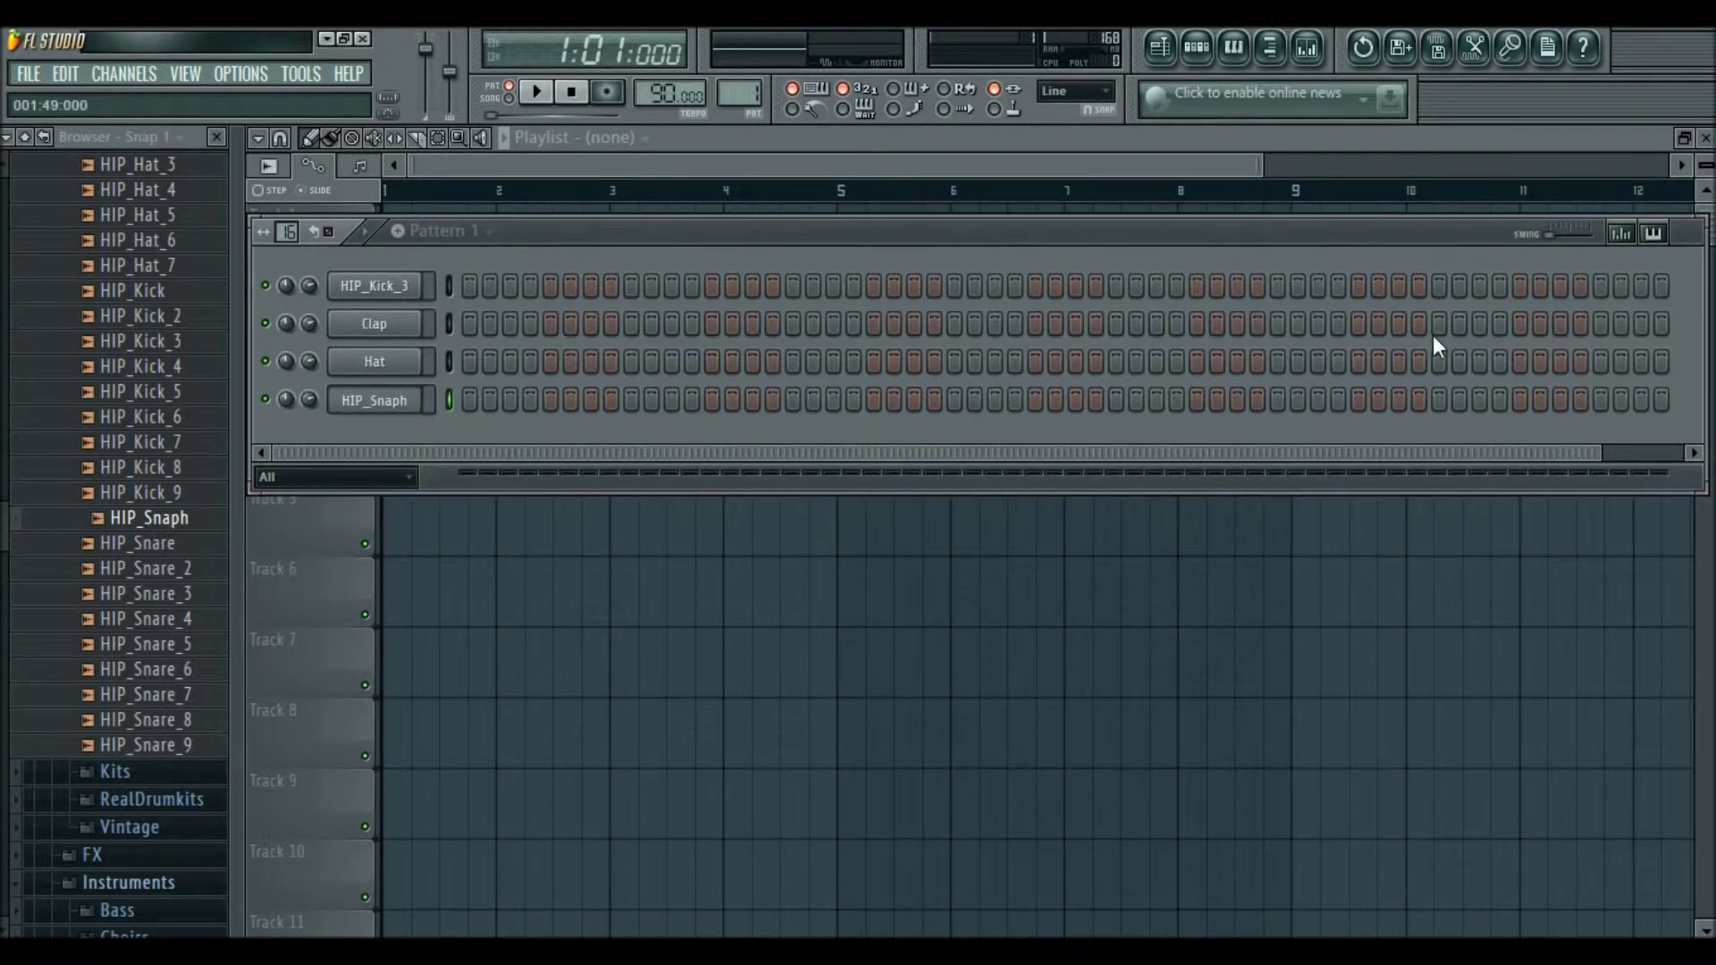
# Program HIP_Kick_3 on steps 1, 4 and 11 and HIP_Snaph on steps 5 and 13, playing the beat back while building it.
pyautogui.moveTo(1370, 242)
pyautogui.mouseDown()
pyautogui.moveTo(1350, 239)
pyautogui.moveTo(1392, 227)
pyautogui.moveTo(1337, 239)
pyautogui.mouseUp()
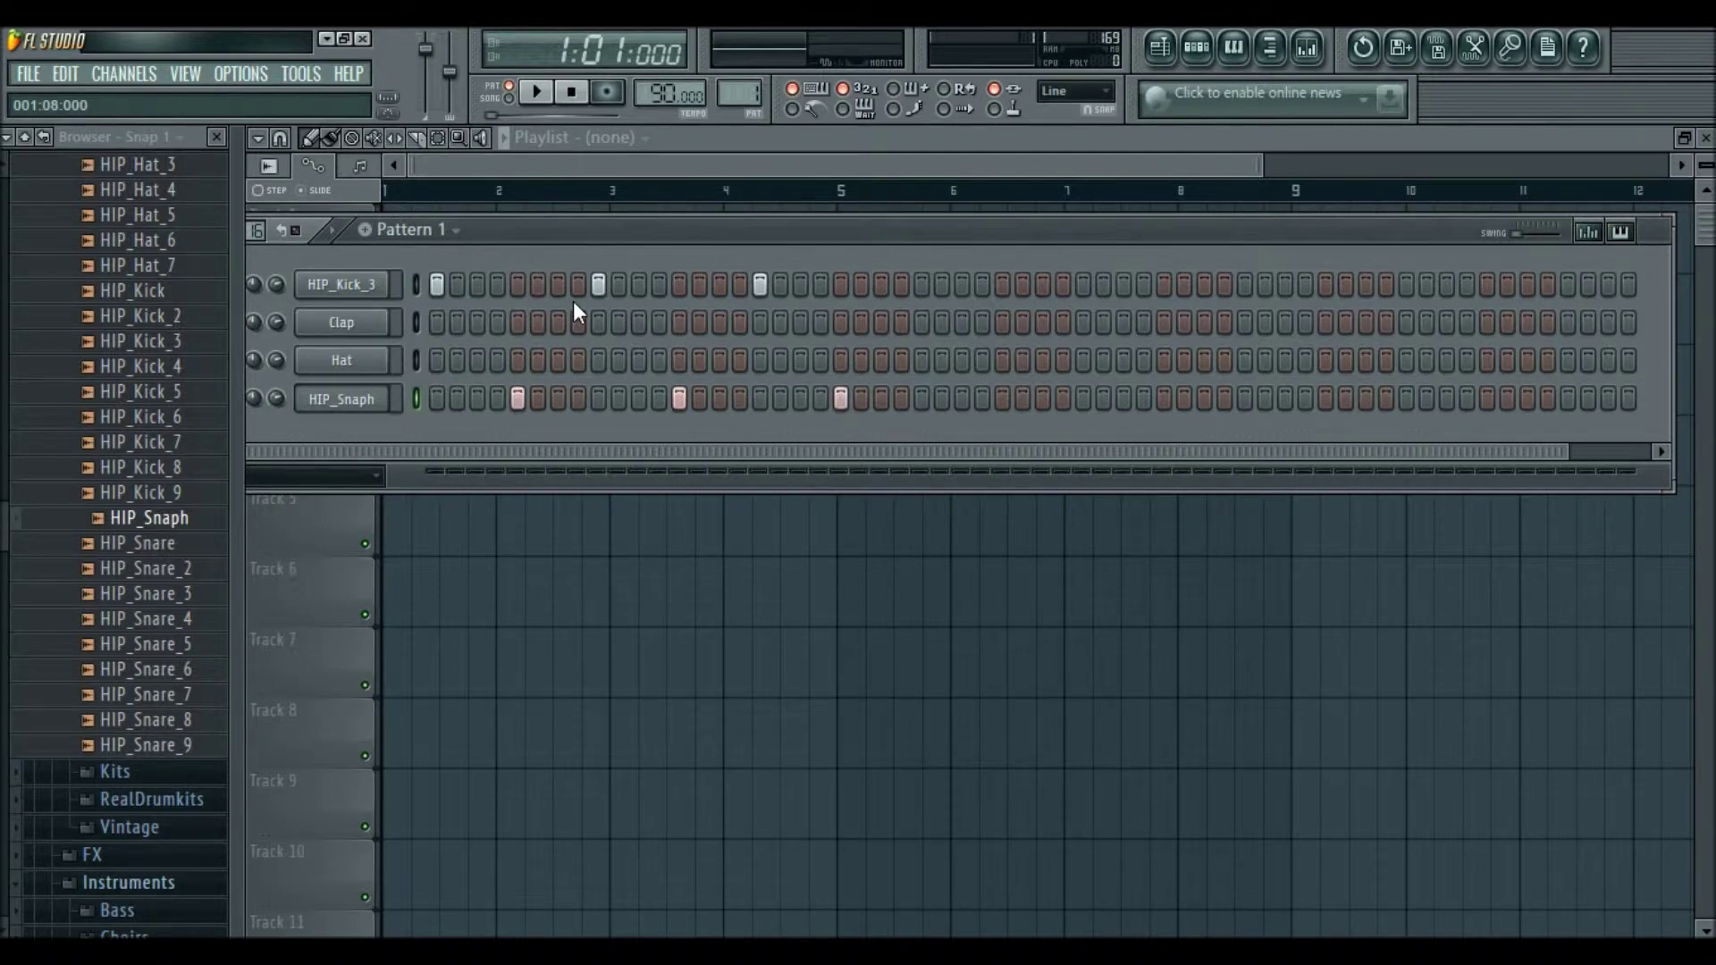
pyautogui.click(536, 92)
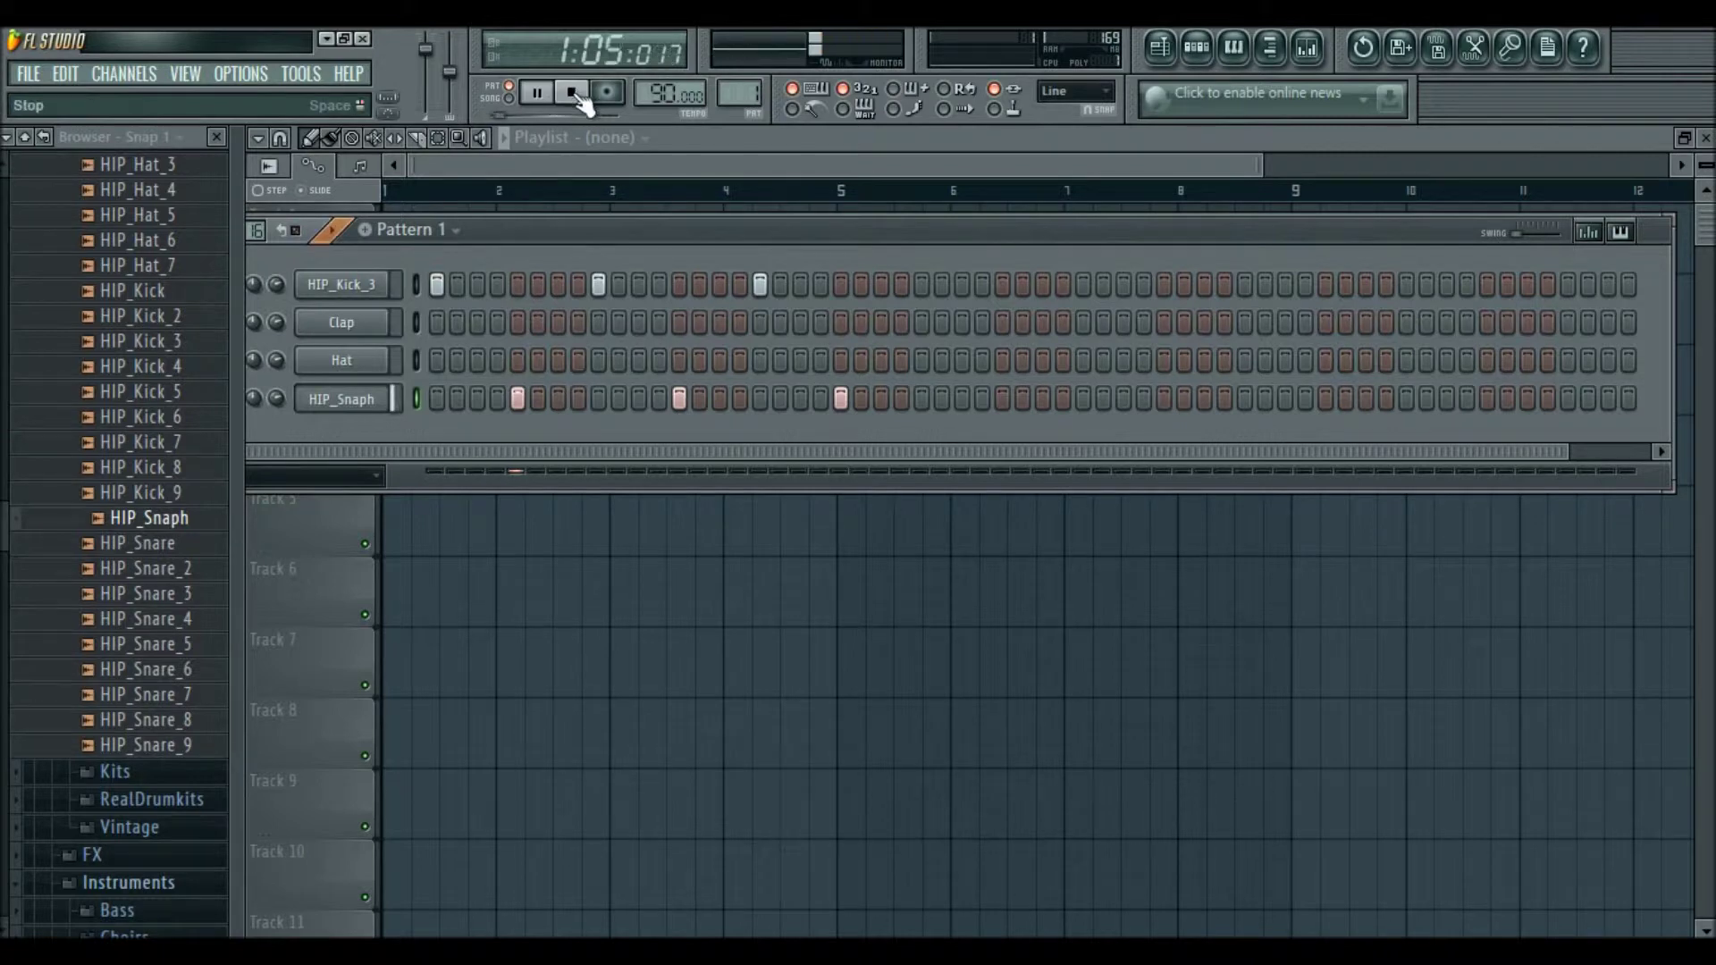
pyautogui.click(572, 92)
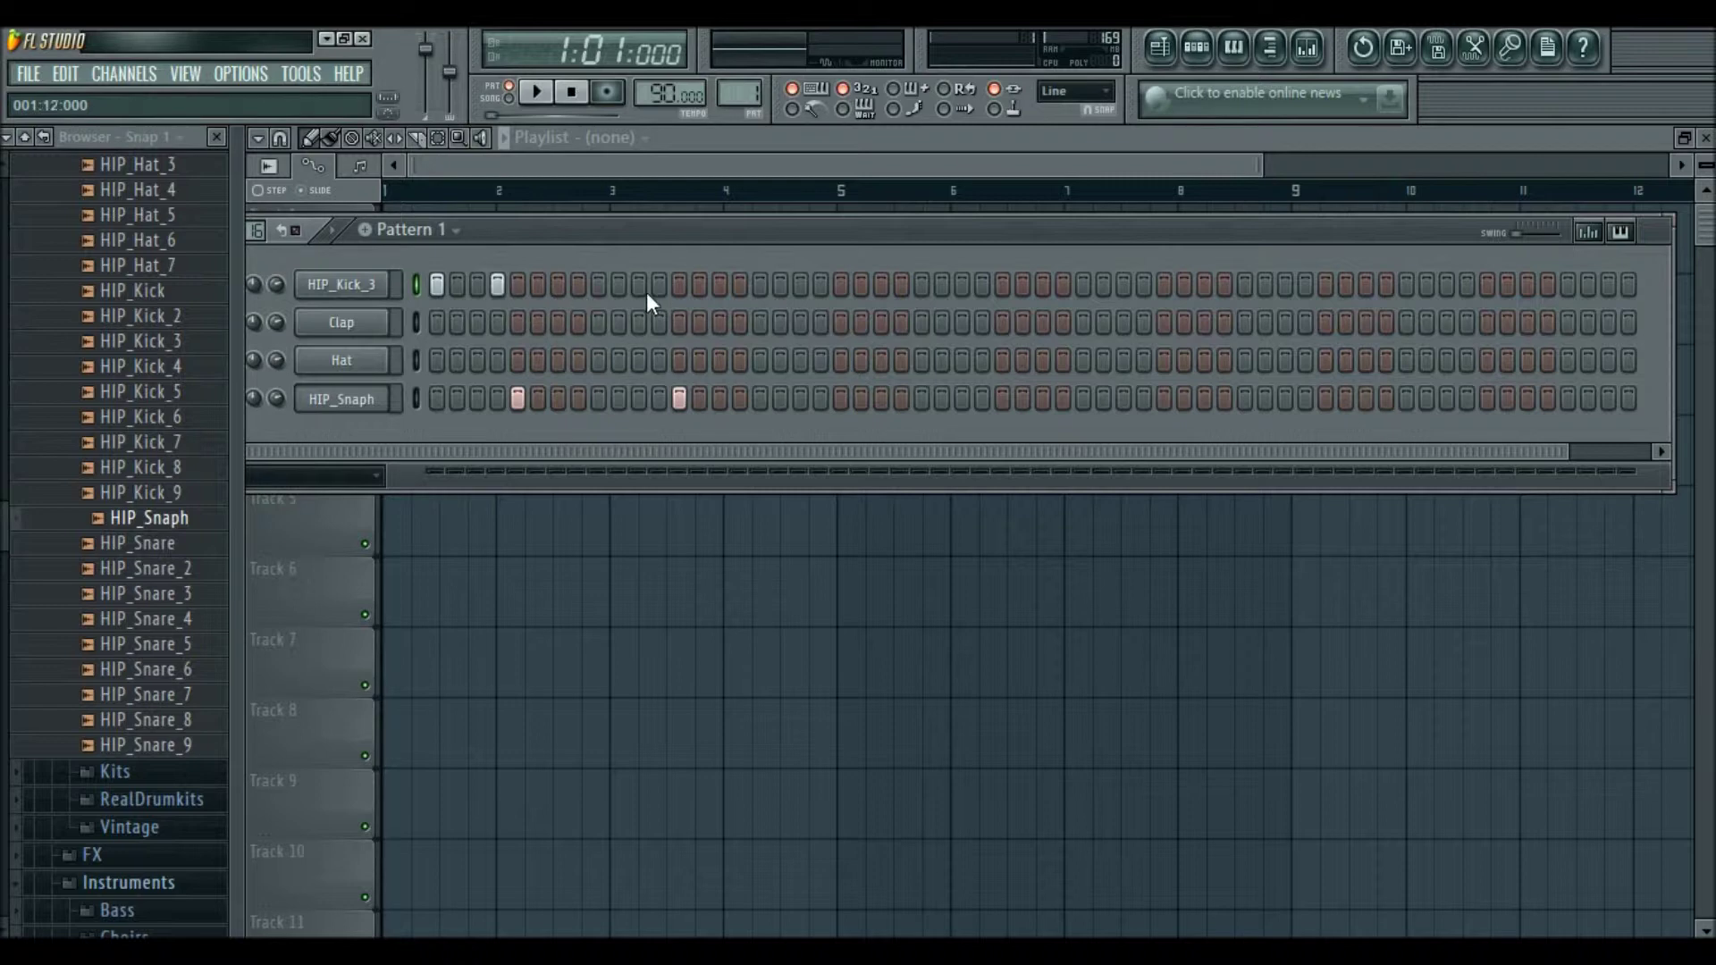
pyautogui.press('space')
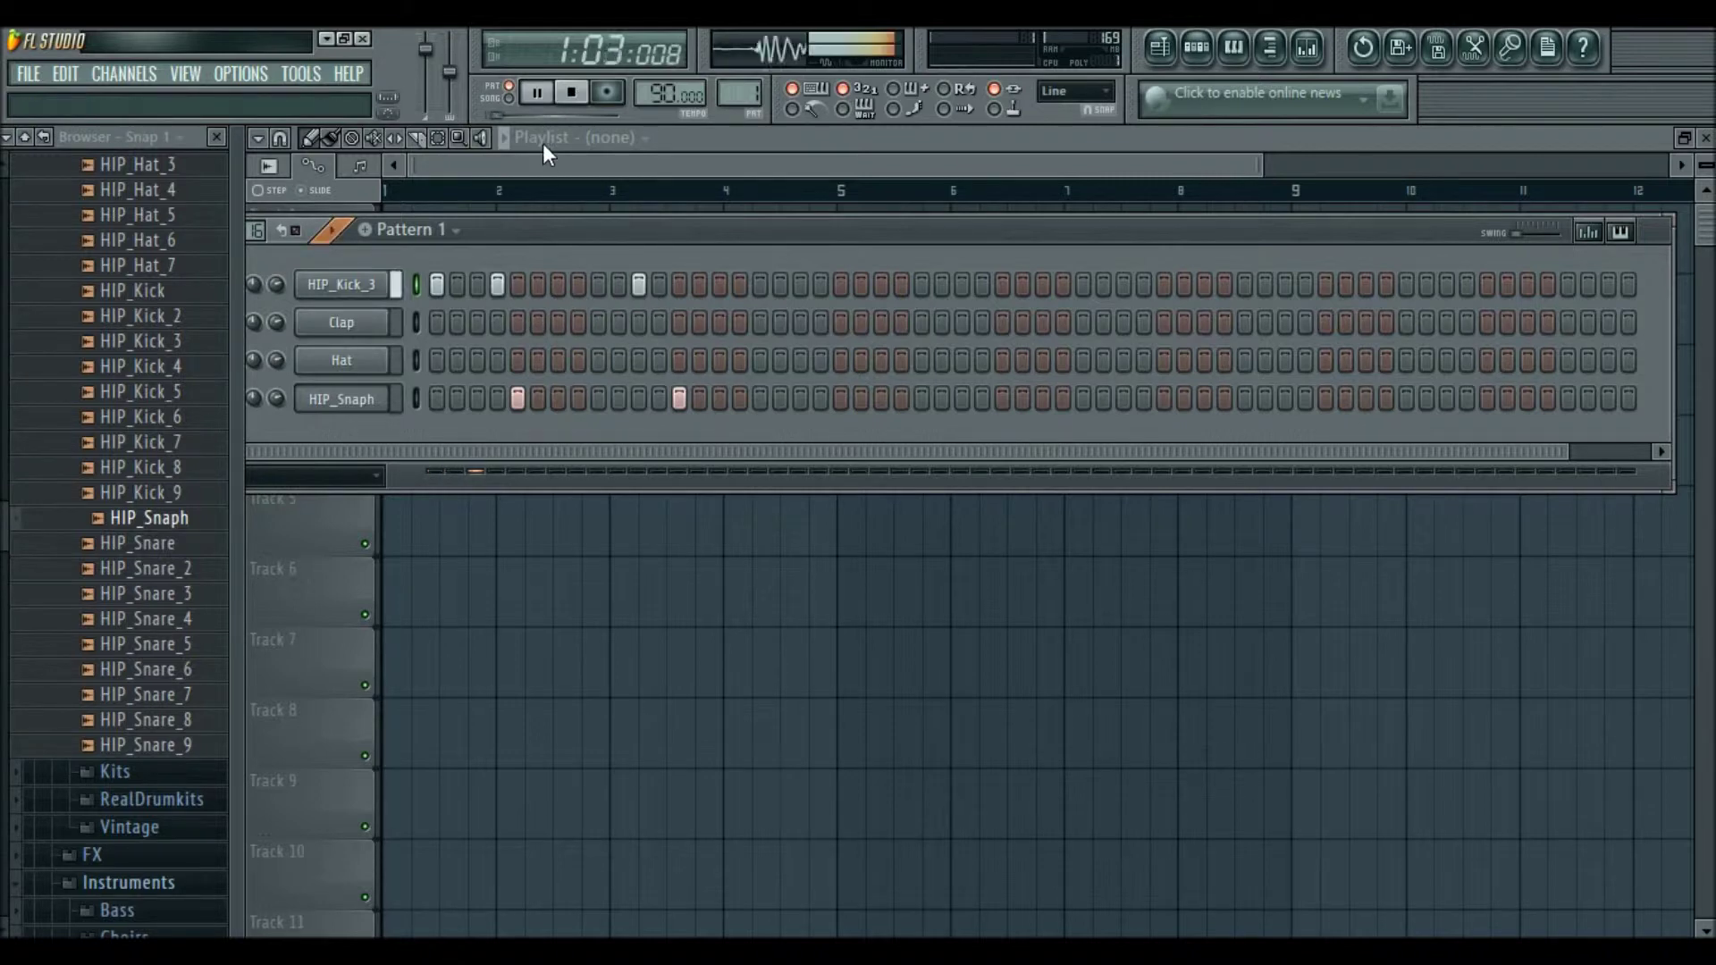
pyautogui.click(571, 92)
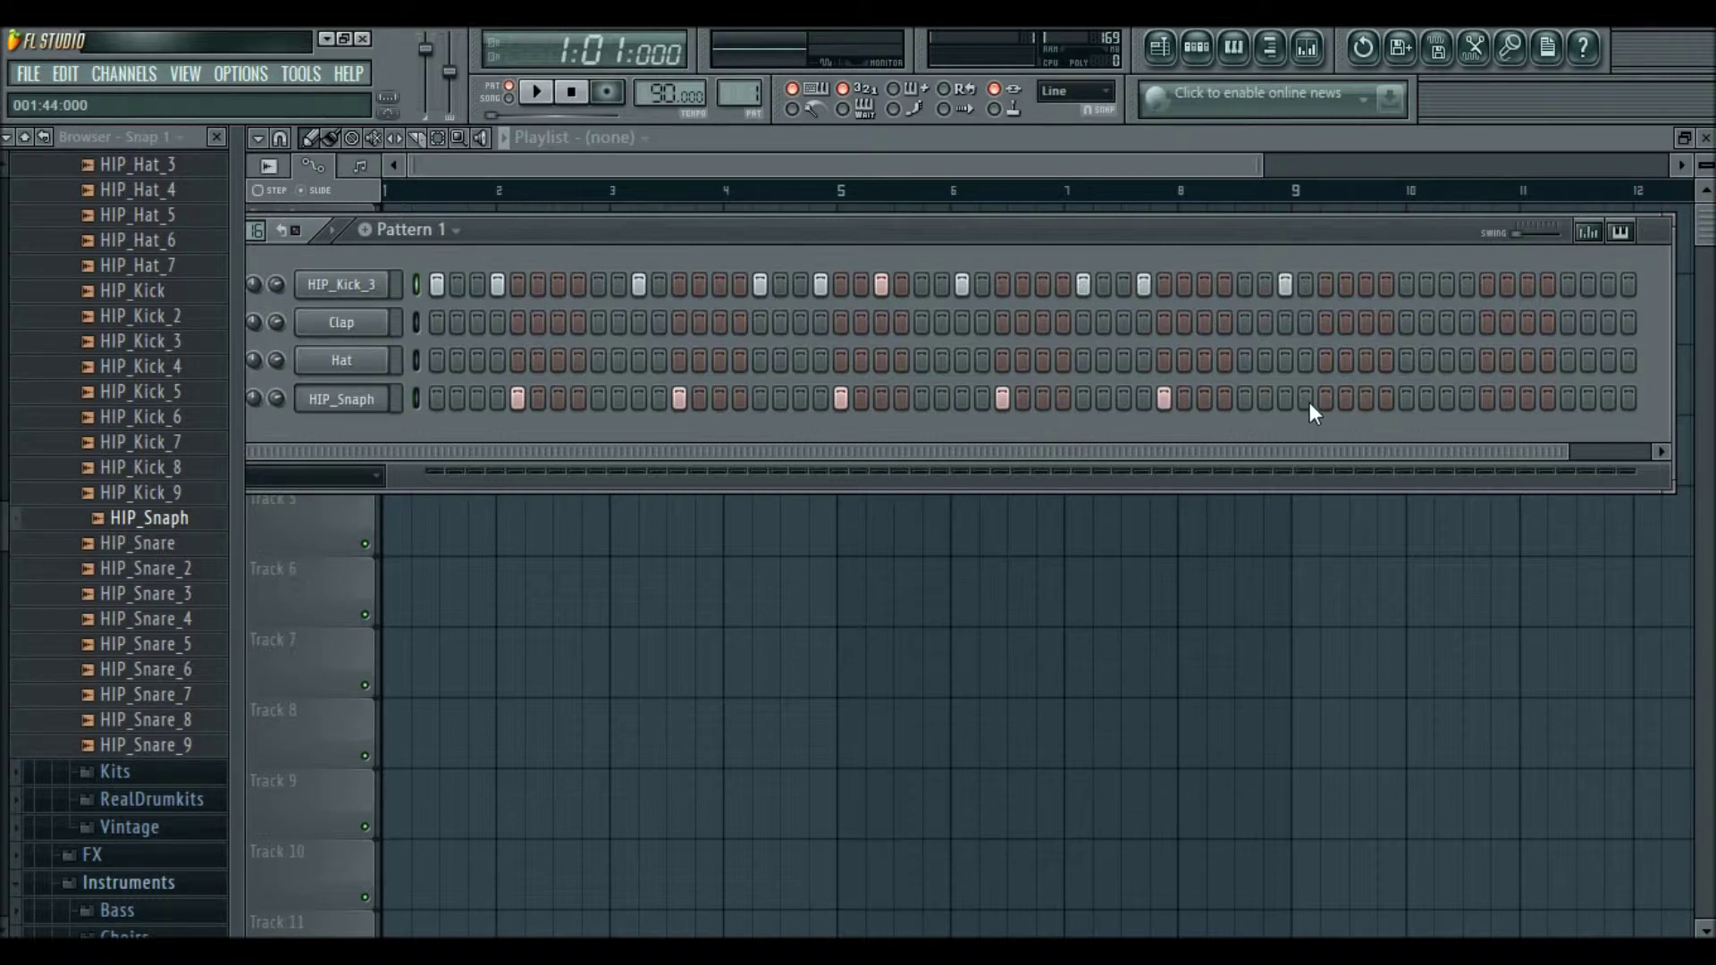
# Complete the kick pattern across all 64 steps with HIP_Snaph on every eighth step from 5 to 61, and play it briefly.
pyautogui.moveTo(1321, 440); pyautogui.dragTo(1416, 382)
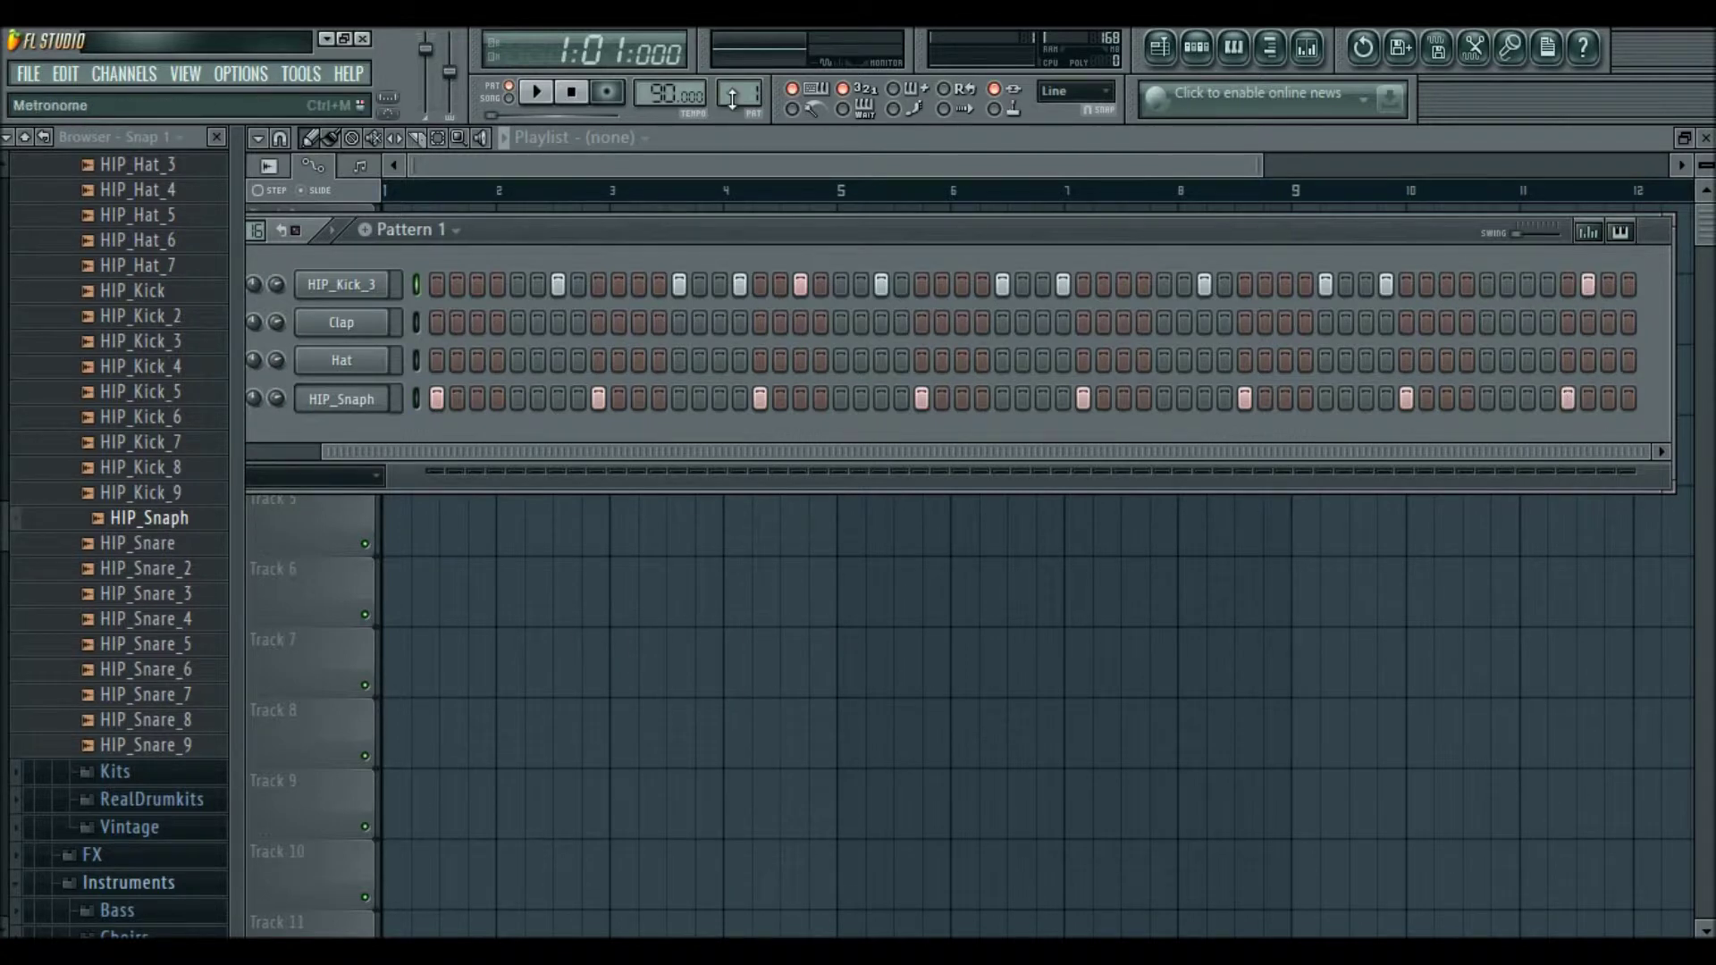
pyautogui.click(537, 92)
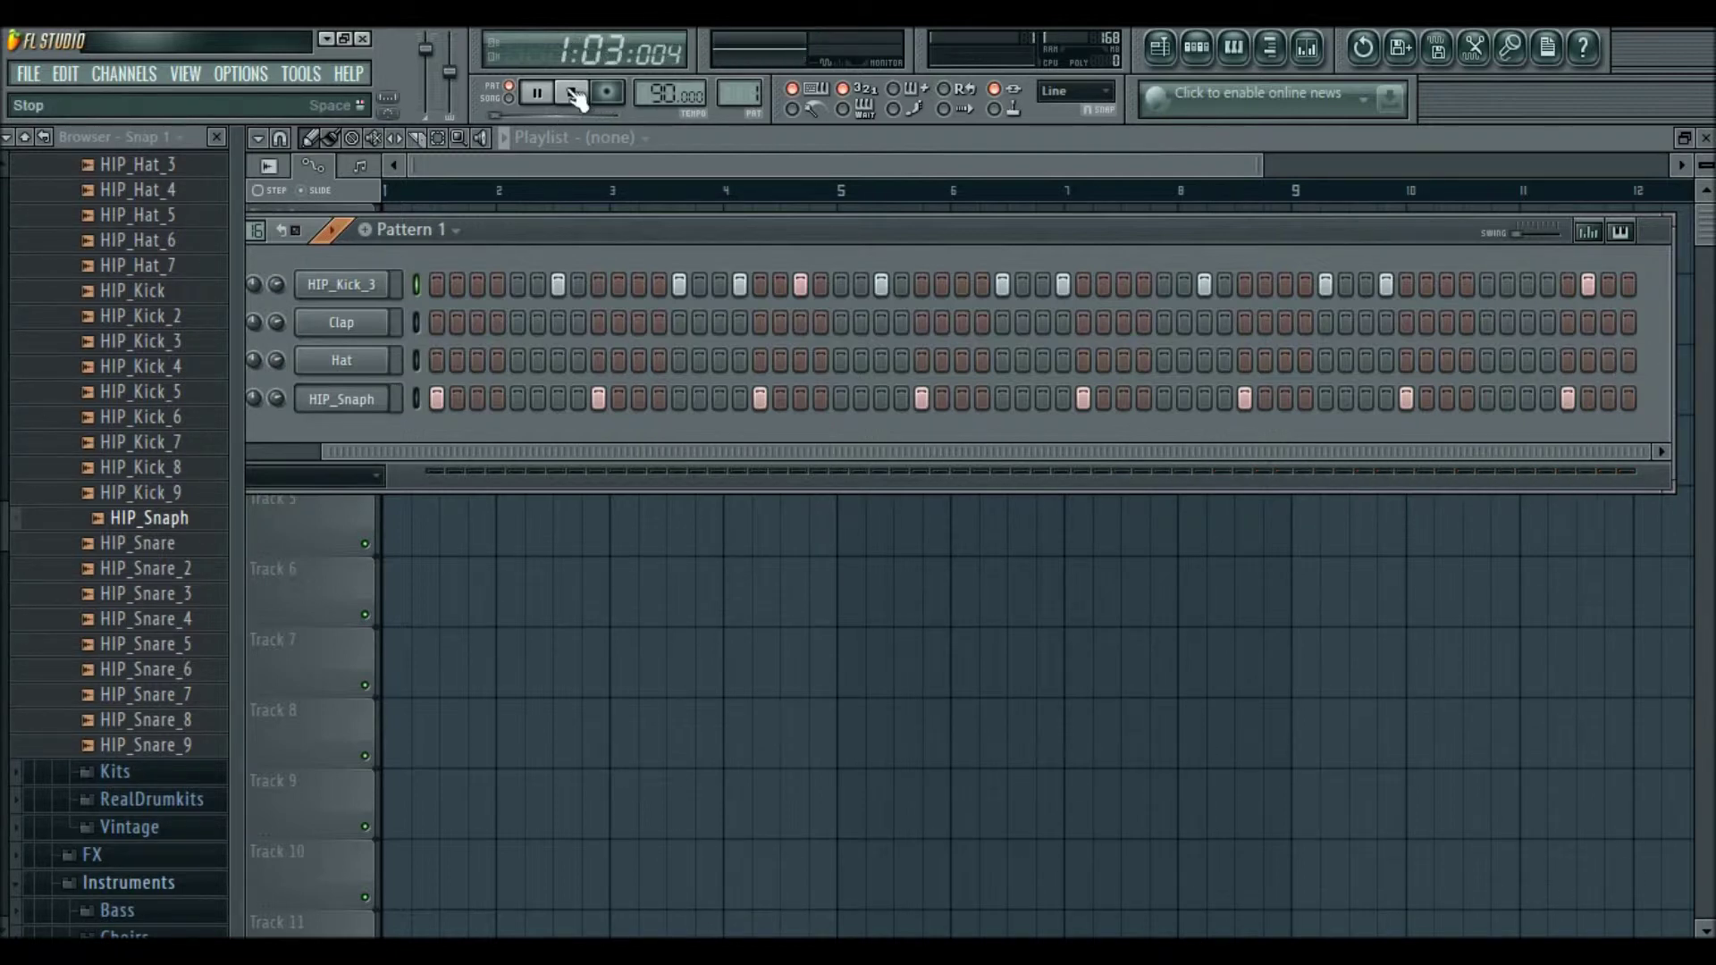
pyautogui.press('space')
pyautogui.moveTo(671, 452); pyautogui.dragTo(517, 451)
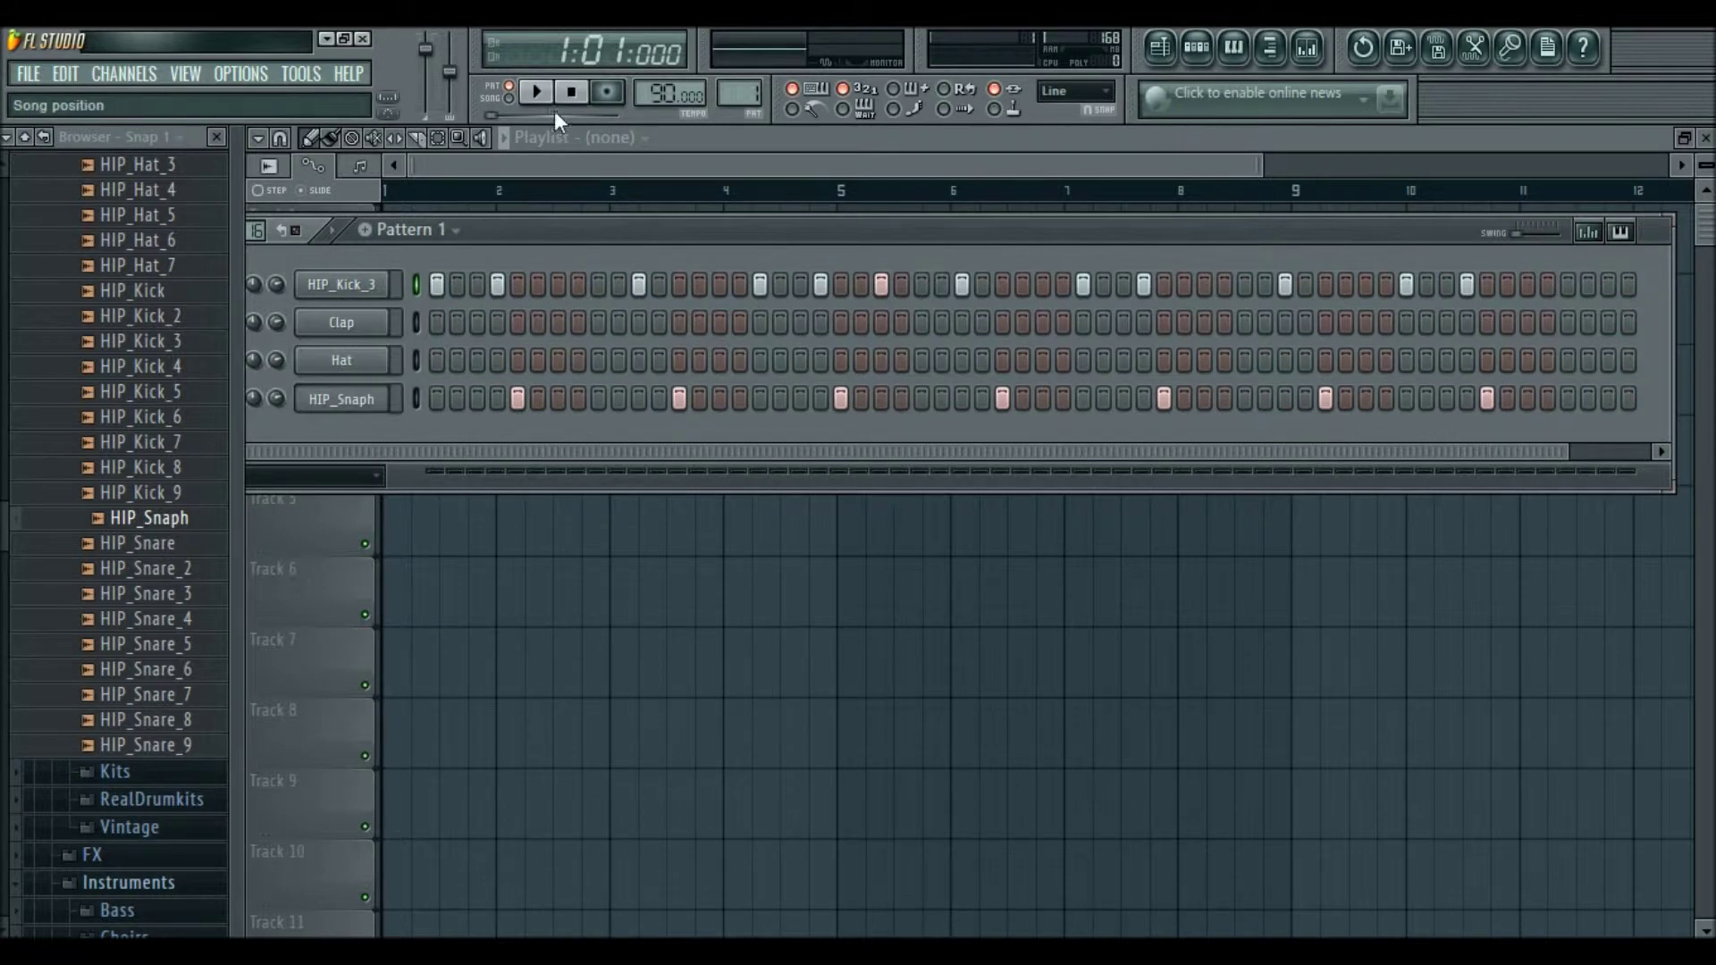
# Open the channel settings for HIP_Snaph and shift their window slightly over the step sequencer.
pyautogui.click(367, 406)
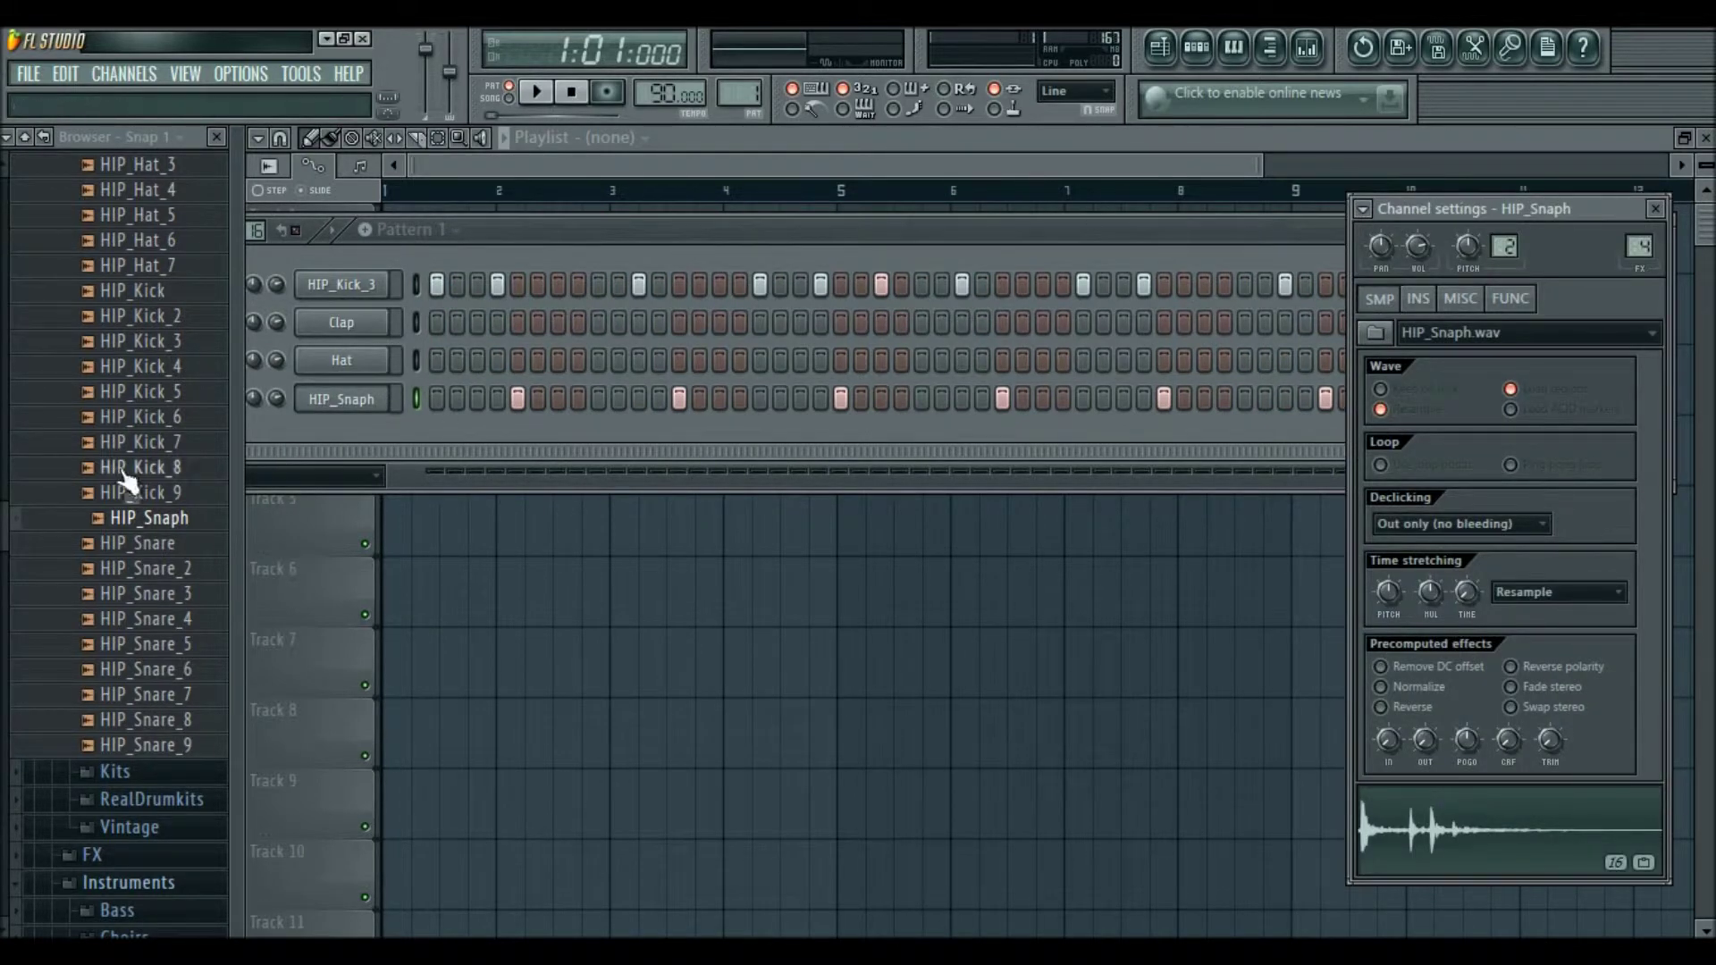
pyautogui.click(438, 452)
pyautogui.click(353, 413)
pyautogui.moveTo(1474, 209); pyautogui.dragTo(1445, 212)
pyautogui.click(1332, 214)
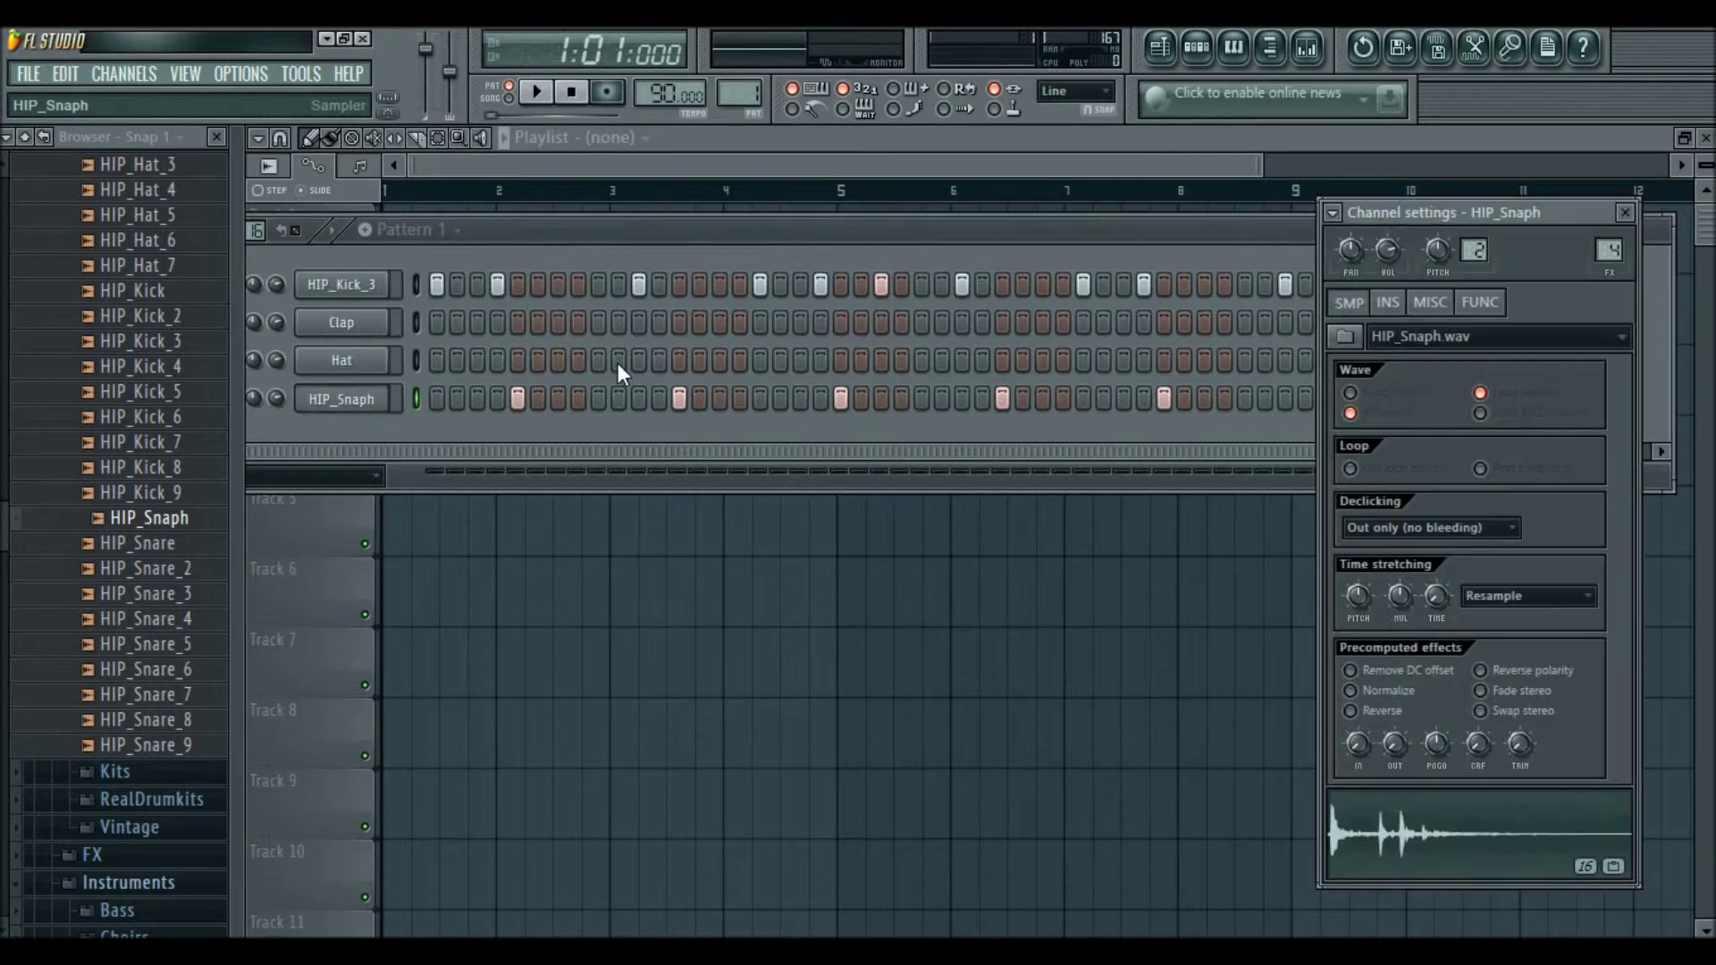
# Assign HIP_Snaph to a free mixer track and load Fruity Reeverb into its first effect slot.
pyautogui.click(1324, 209)
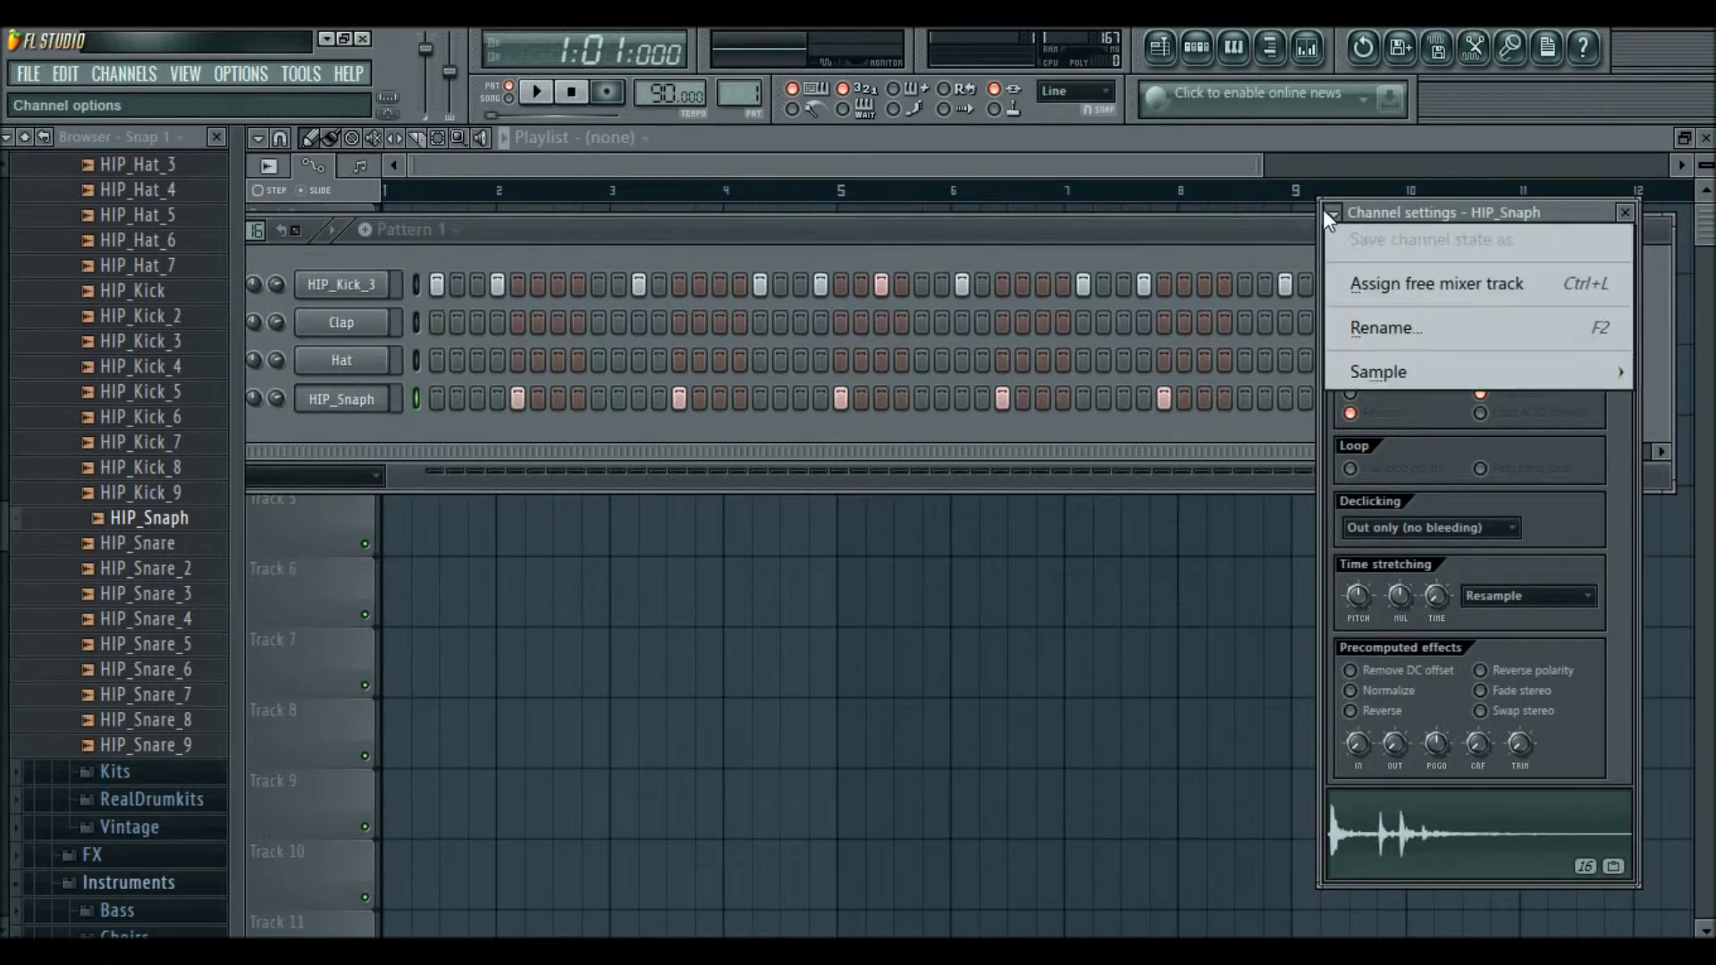
pyautogui.click(1365, 286)
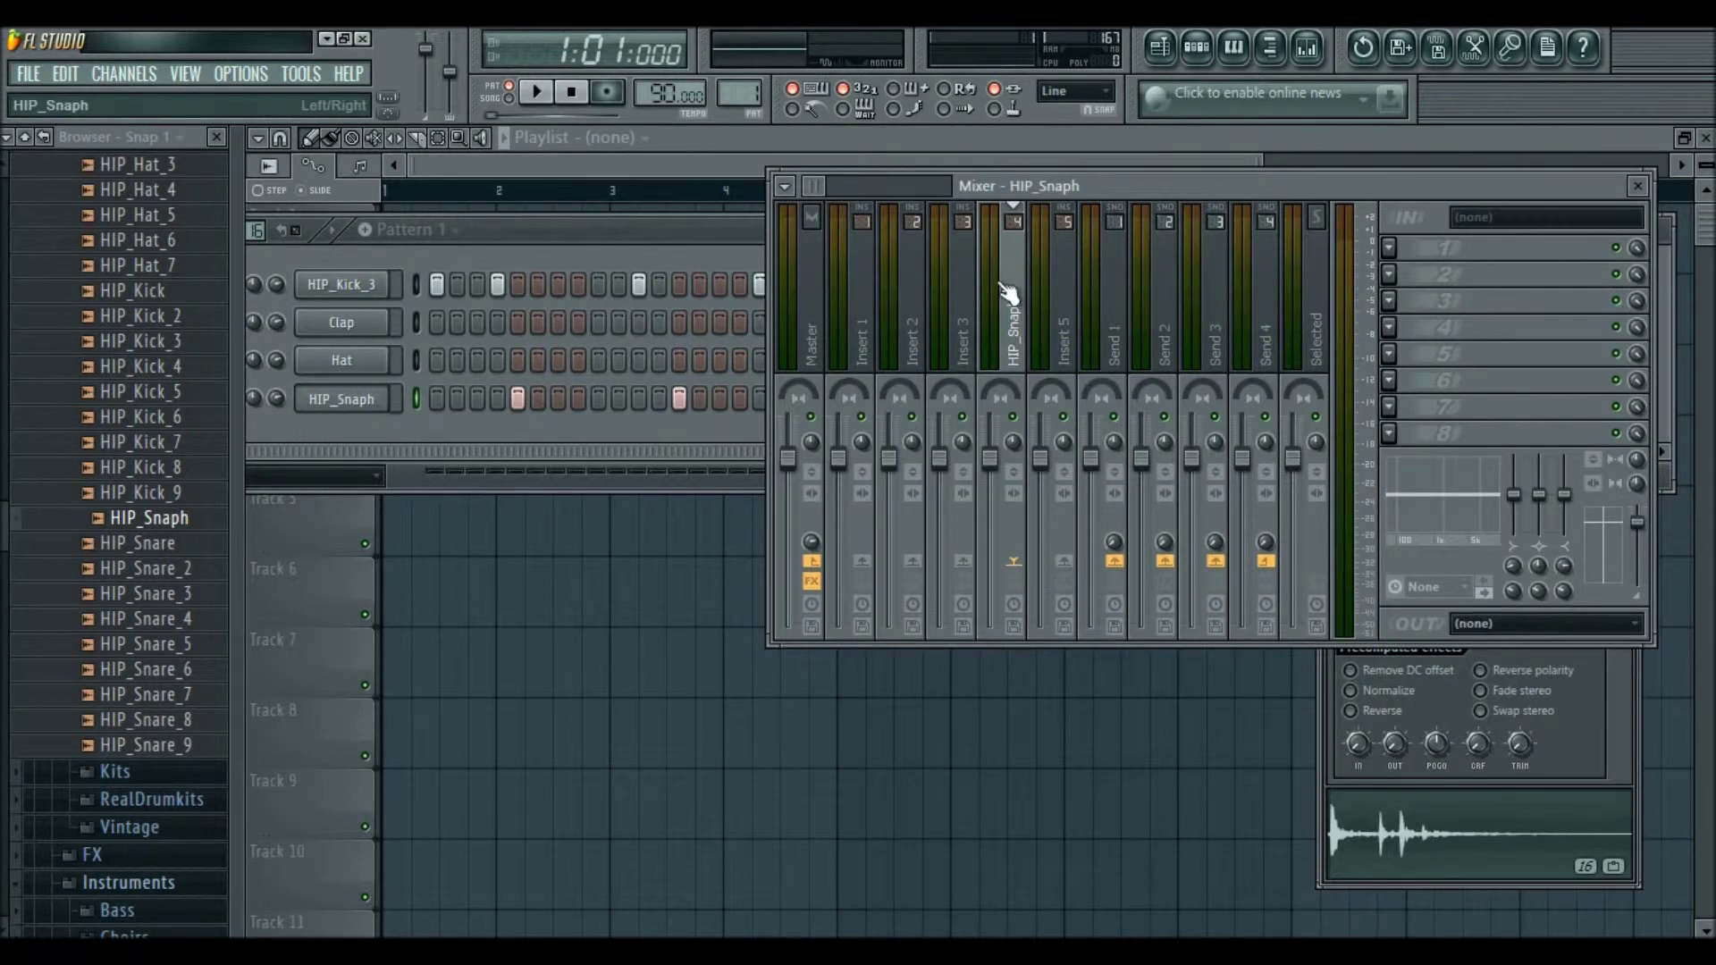
pyautogui.click(1395, 252)
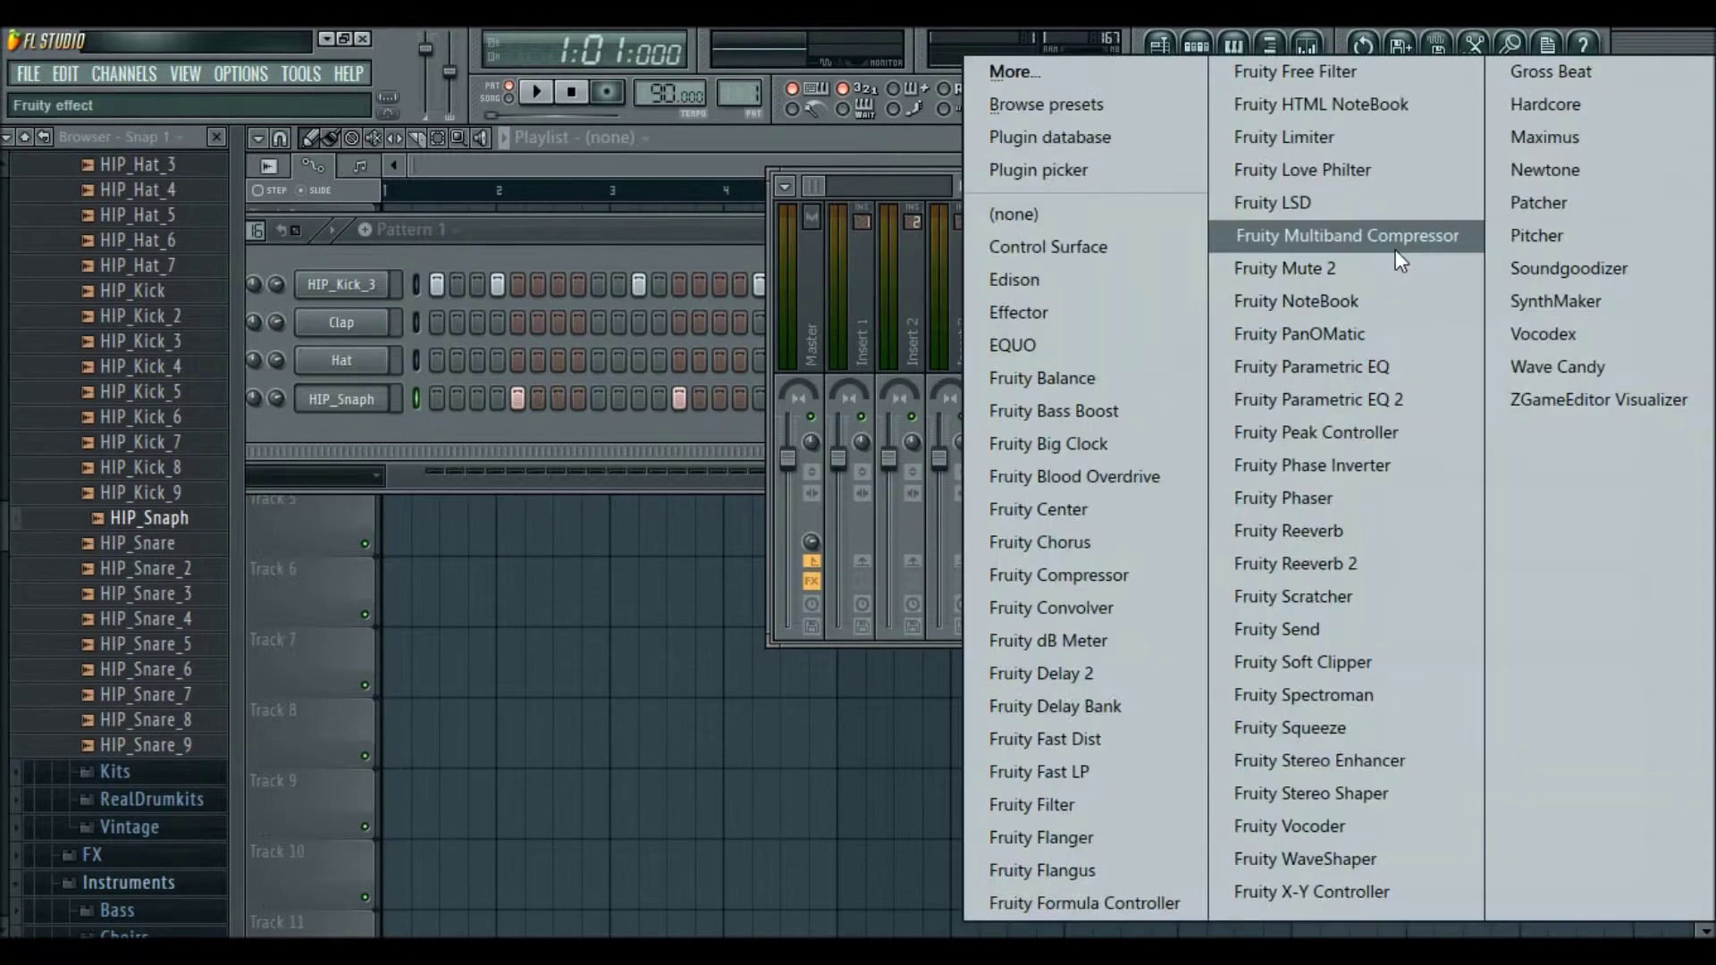
pyautogui.click(1451, 531)
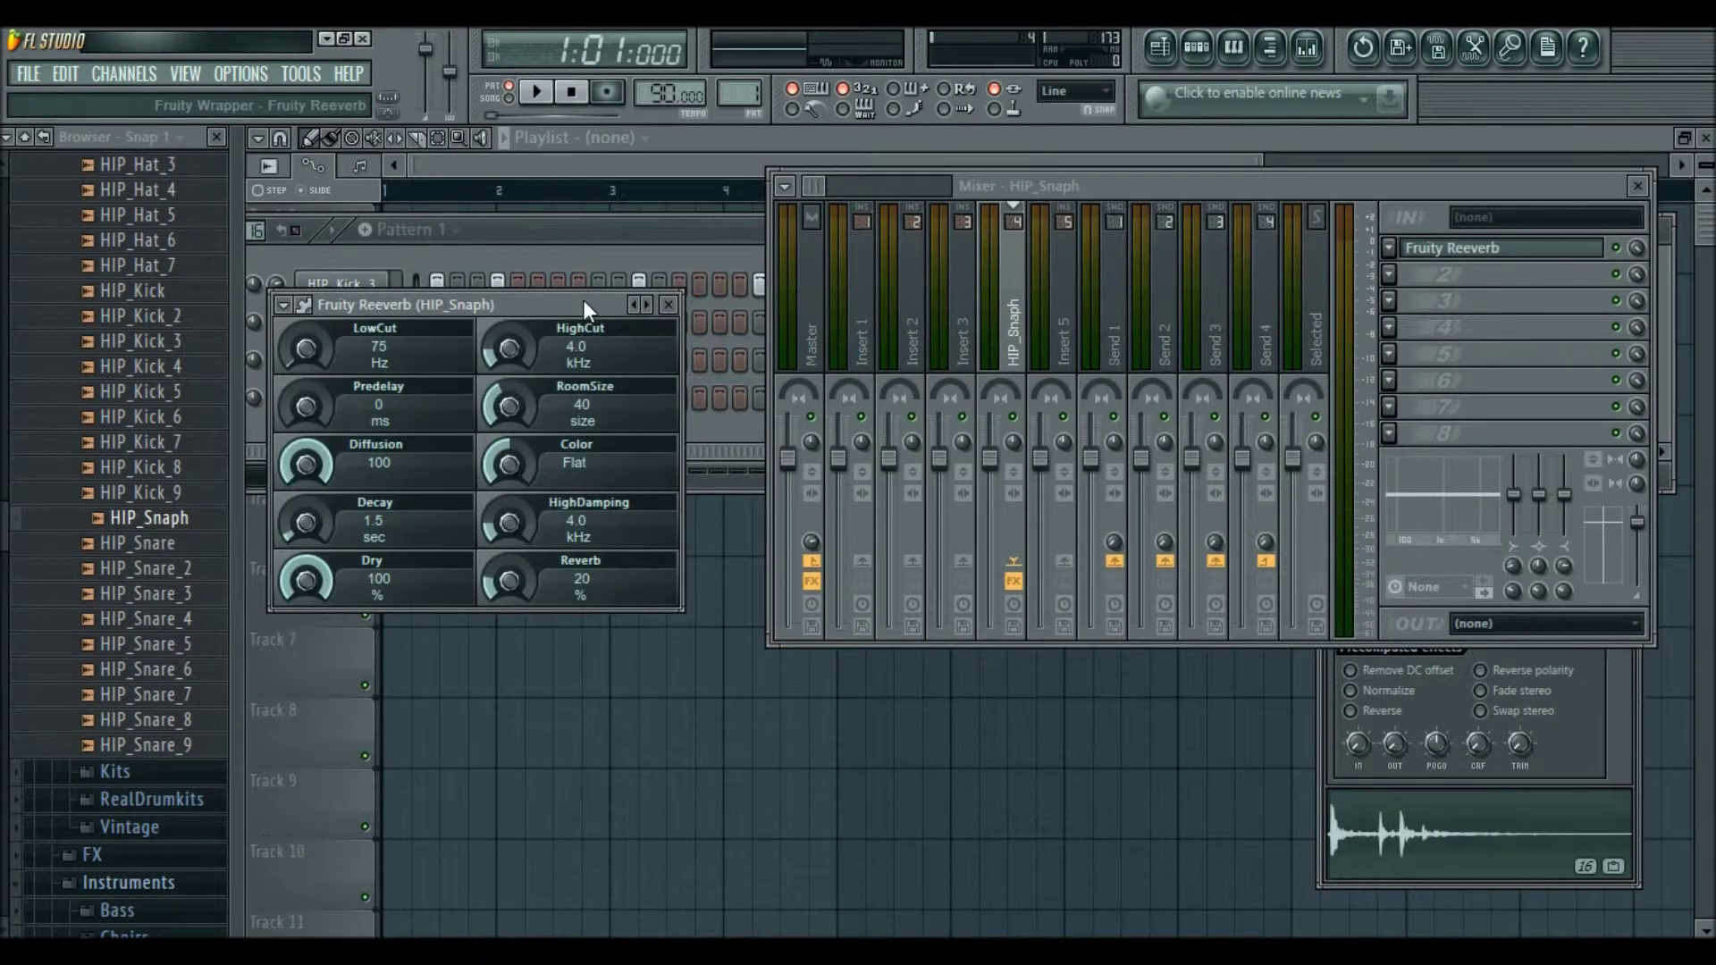
# Look through the Fruity Reeverb presets without choosing one, and close the plugin window.
pyautogui.moveTo(582, 302); pyautogui.dragTo(754, 305)
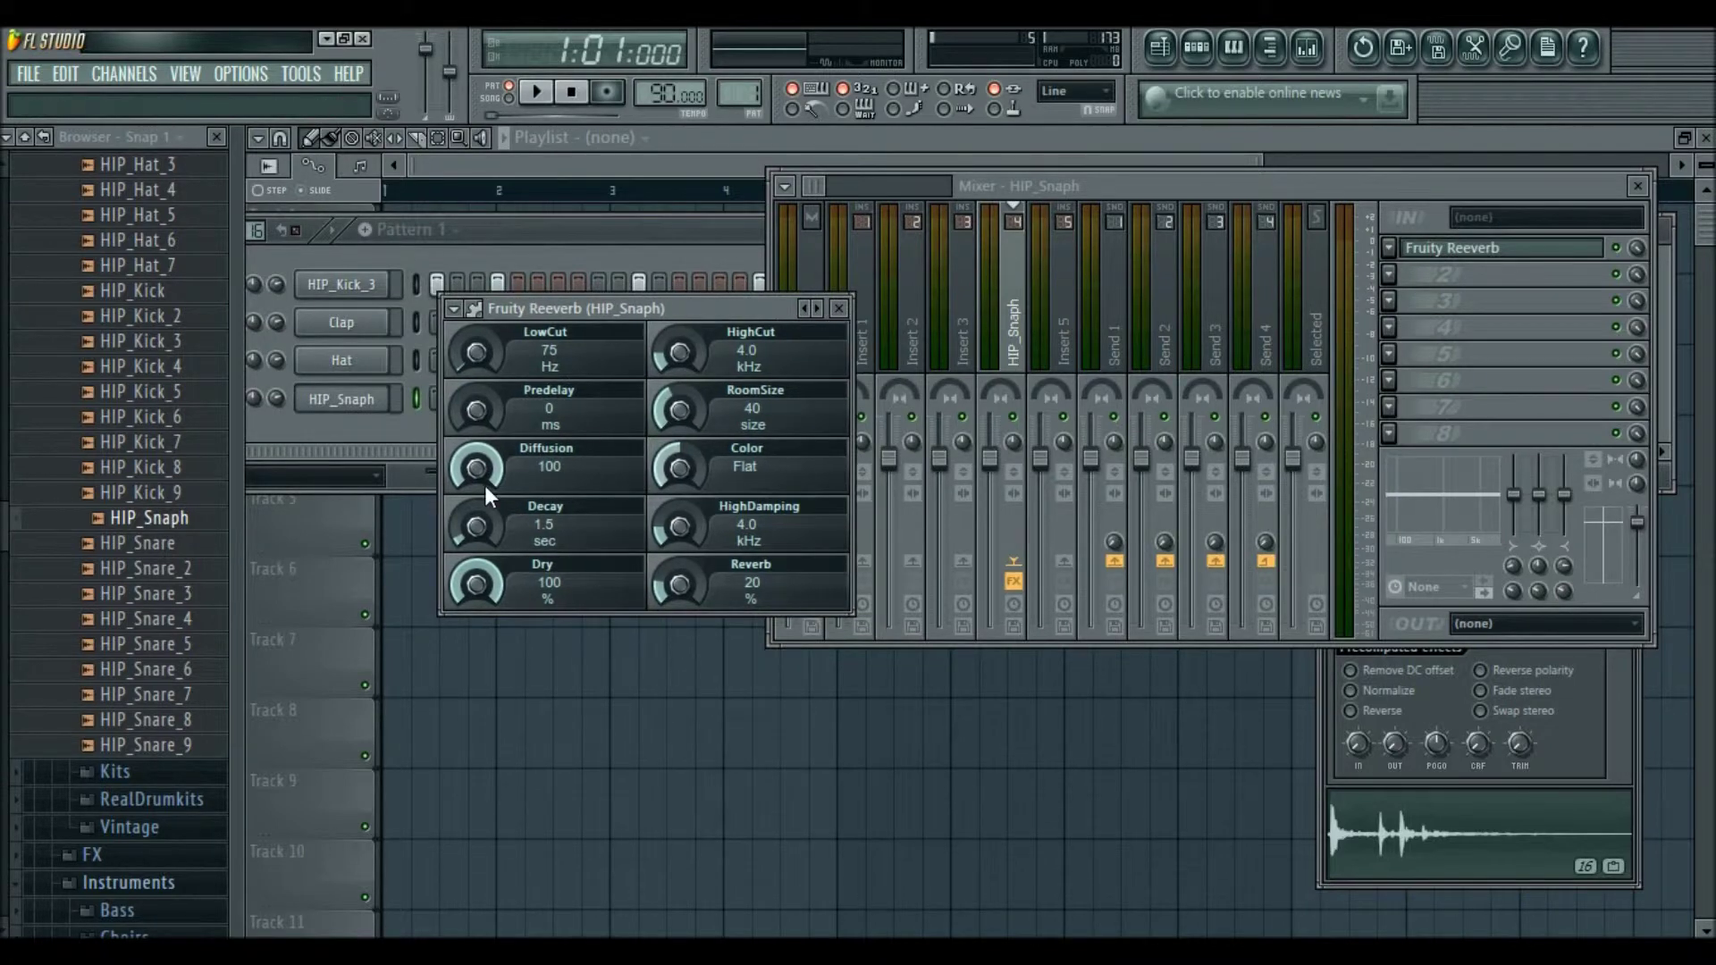
pyautogui.click(456, 307)
pyautogui.moveTo(489, 409)
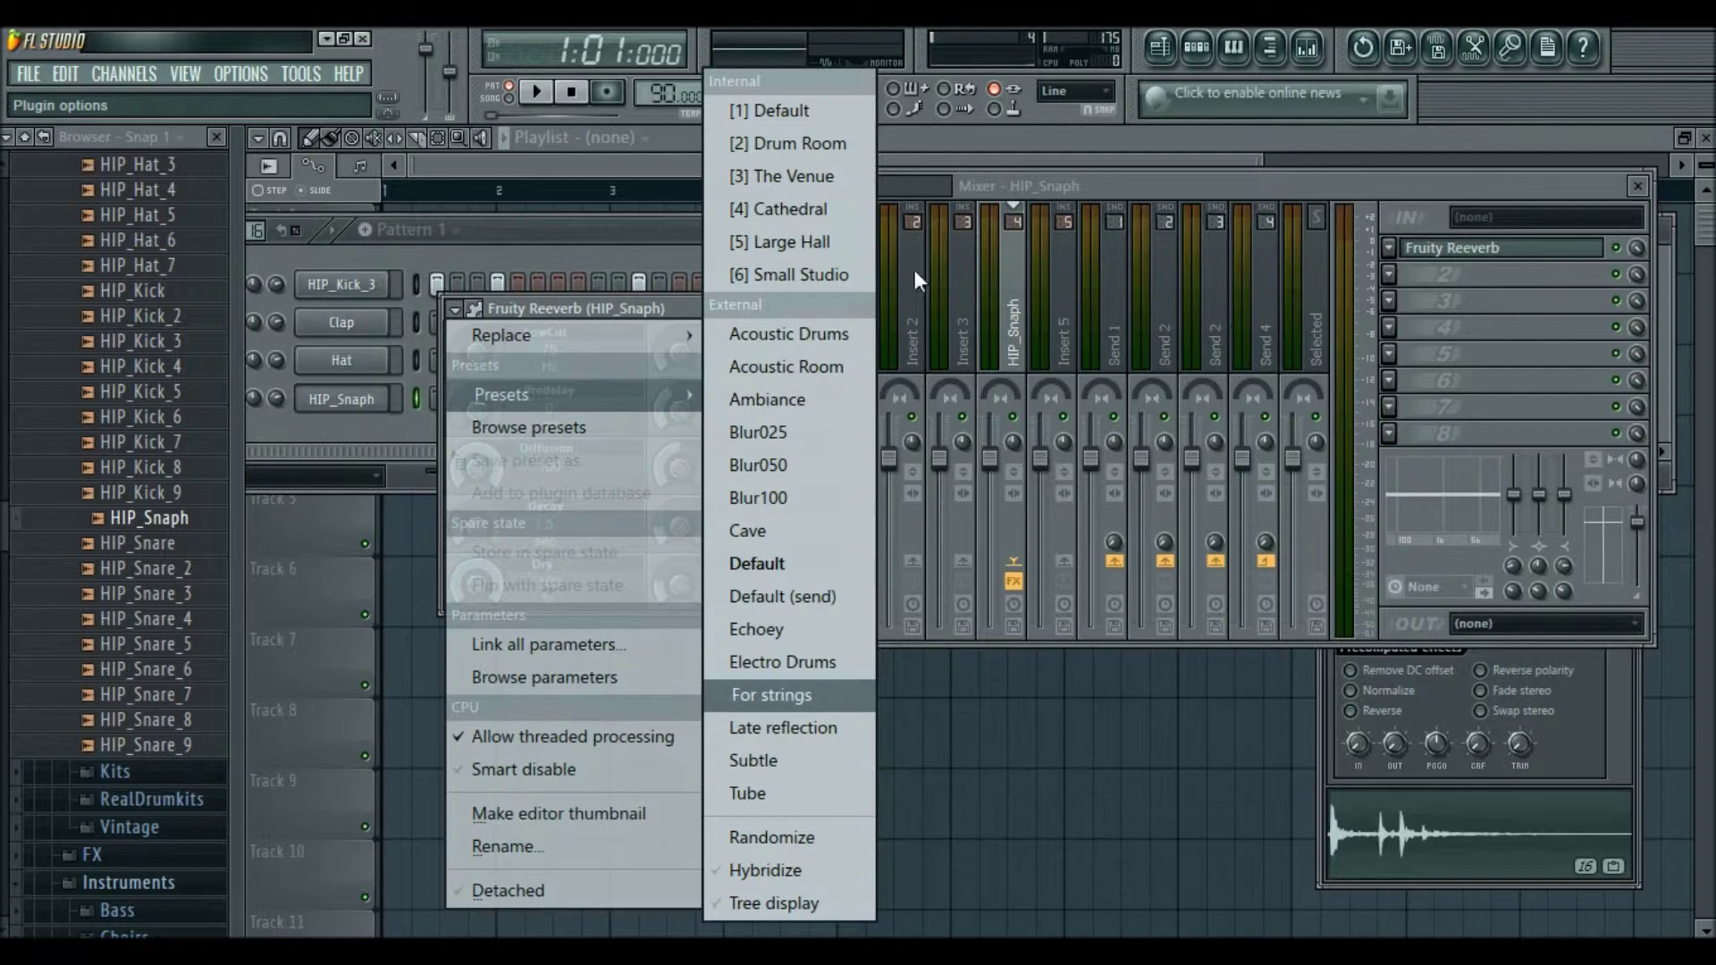
pyautogui.click(645, 311)
pyautogui.click(845, 310)
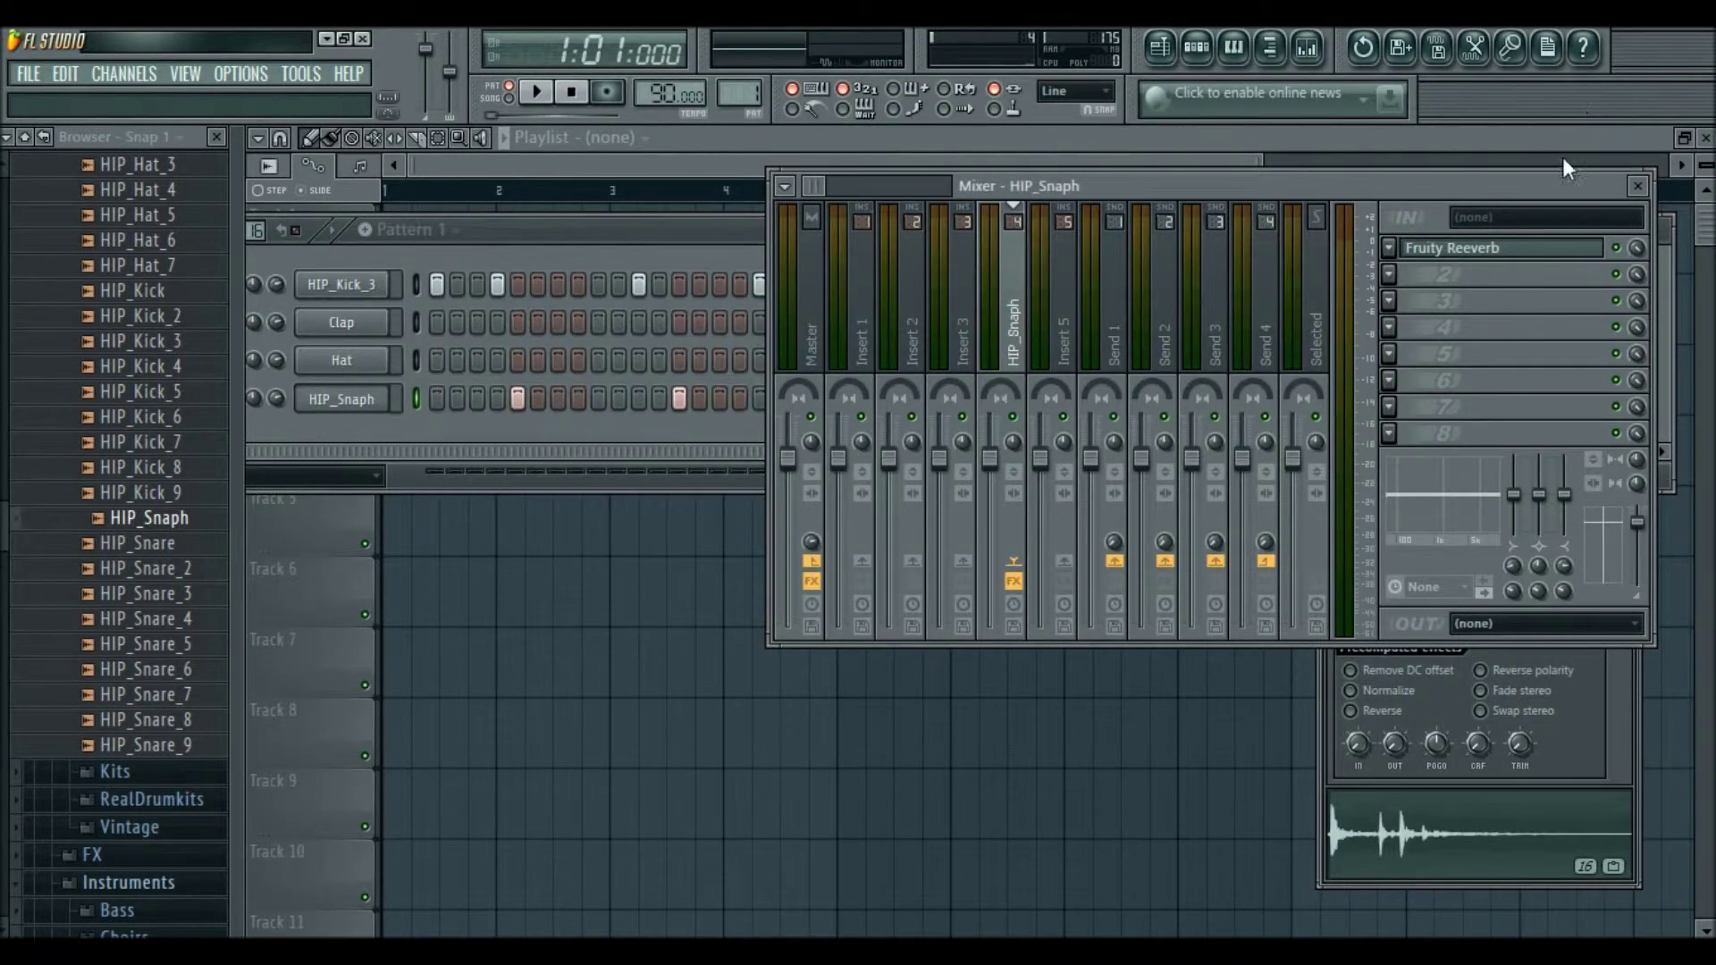
# Move the mixer below the step sequencer and play the pattern briefly with the reverb on the snare.
pyautogui.moveTo(1530, 188); pyautogui.dragTo(1491, 493)
pyautogui.click(1001, 237)
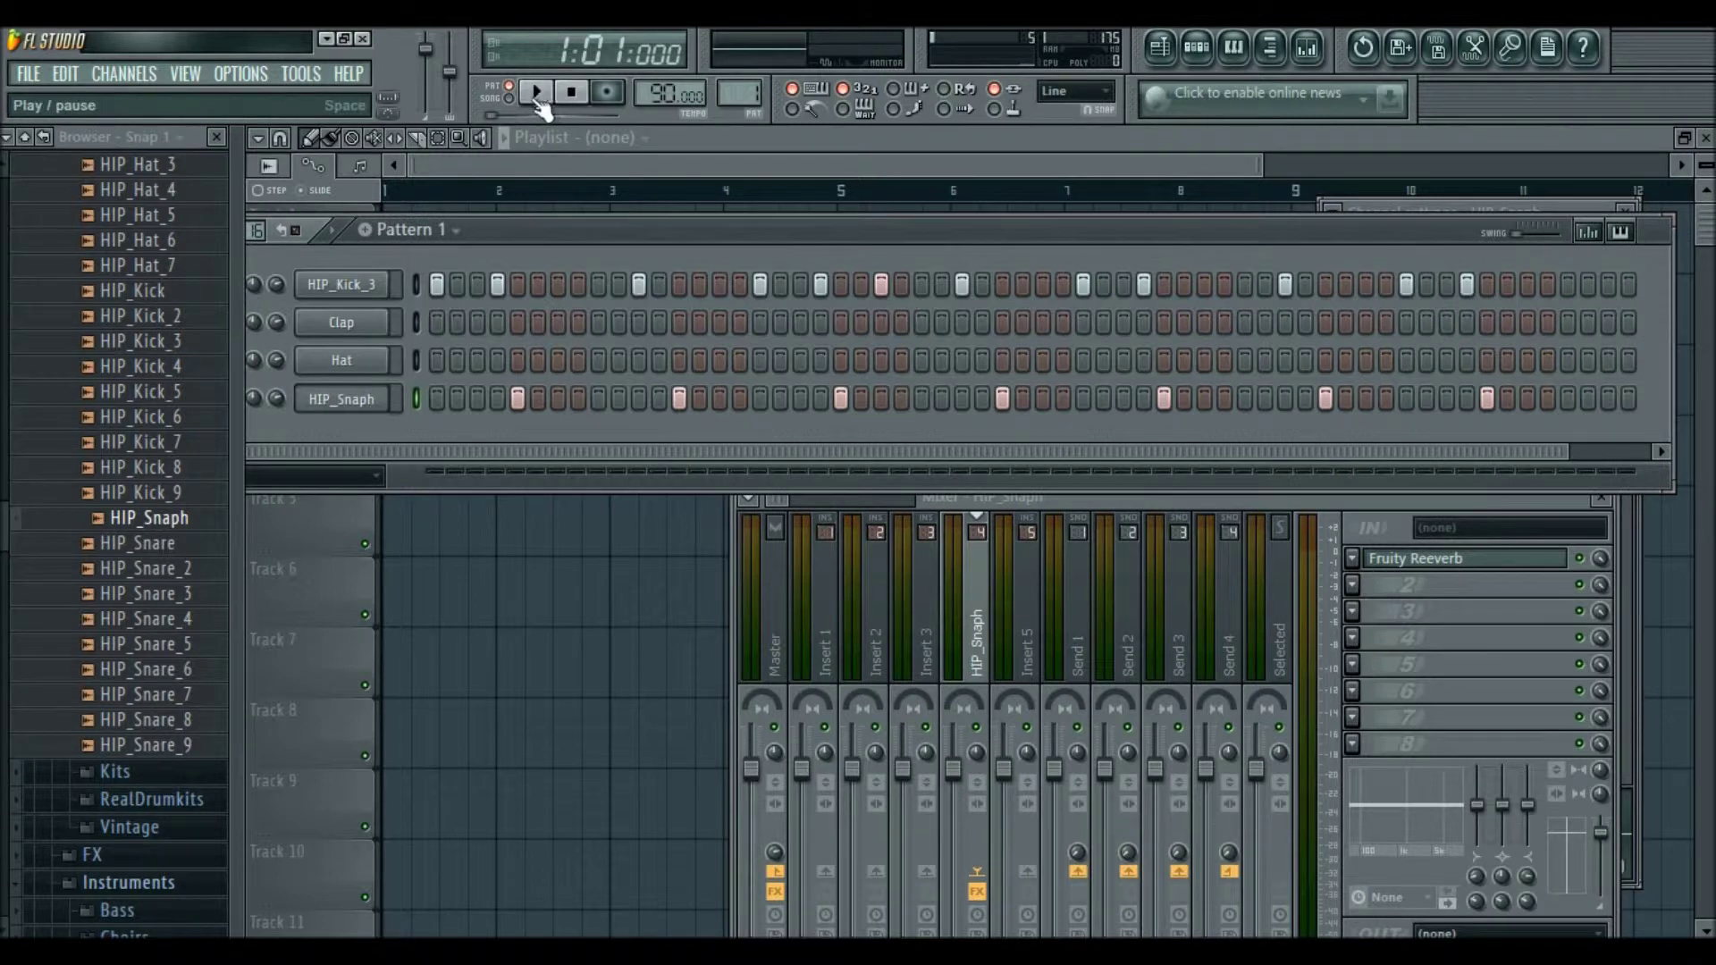
pyautogui.click(537, 93)
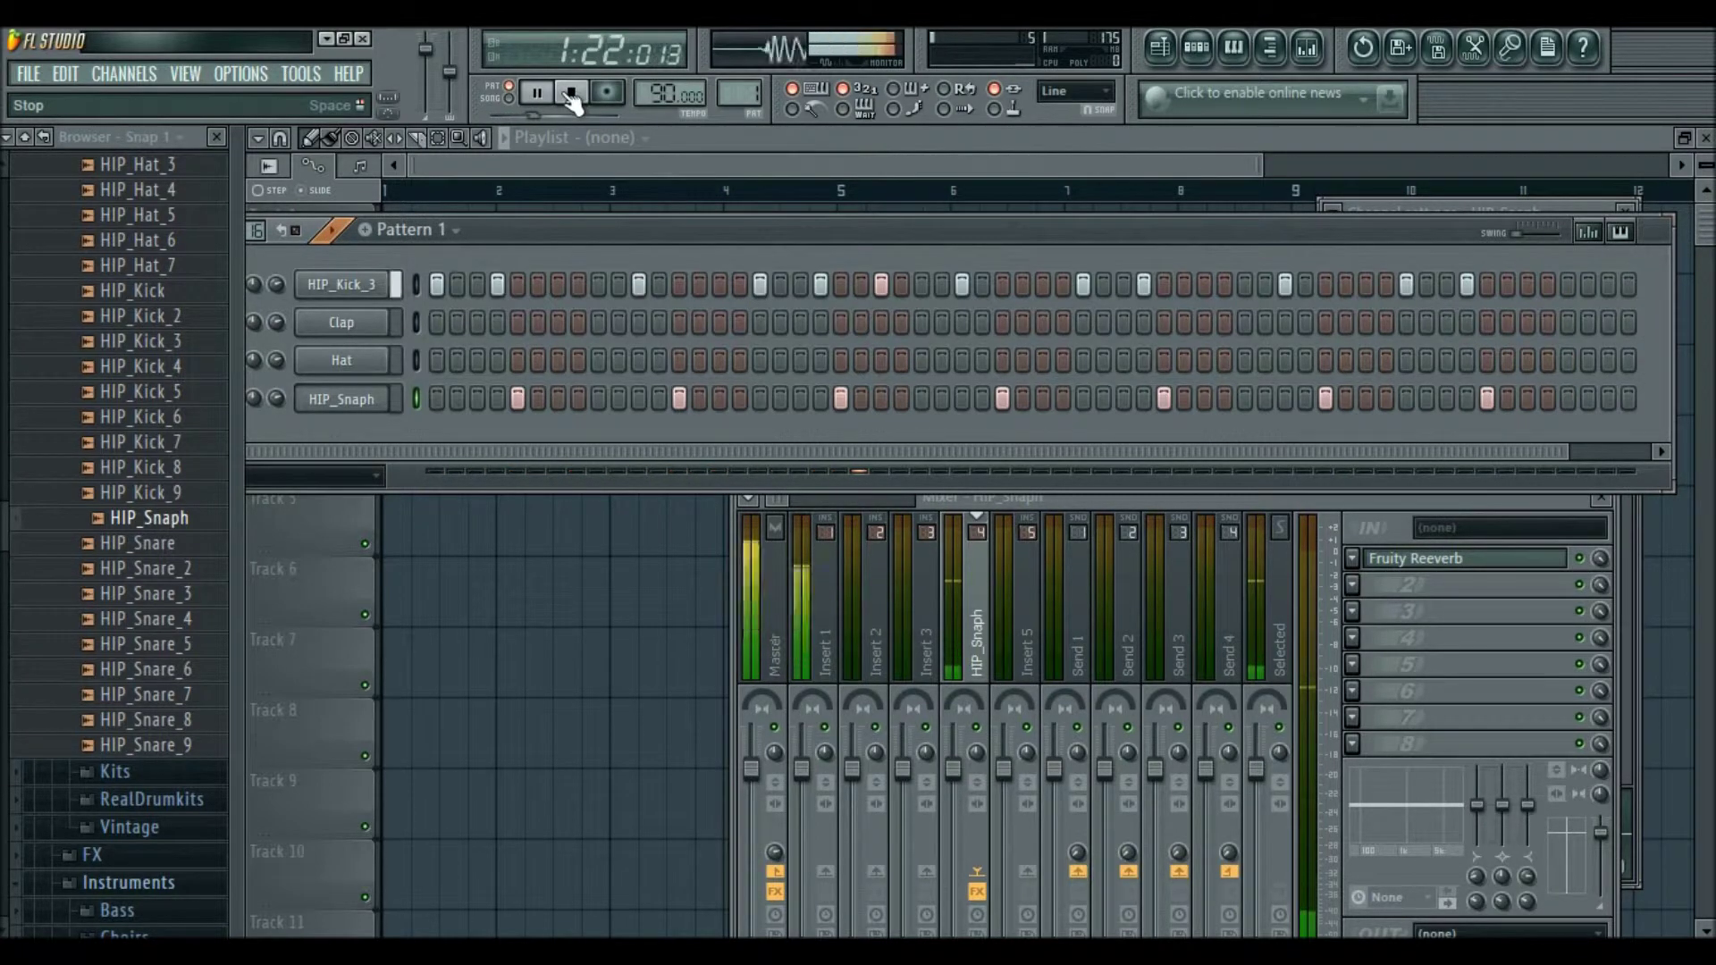
pyautogui.click(571, 95)
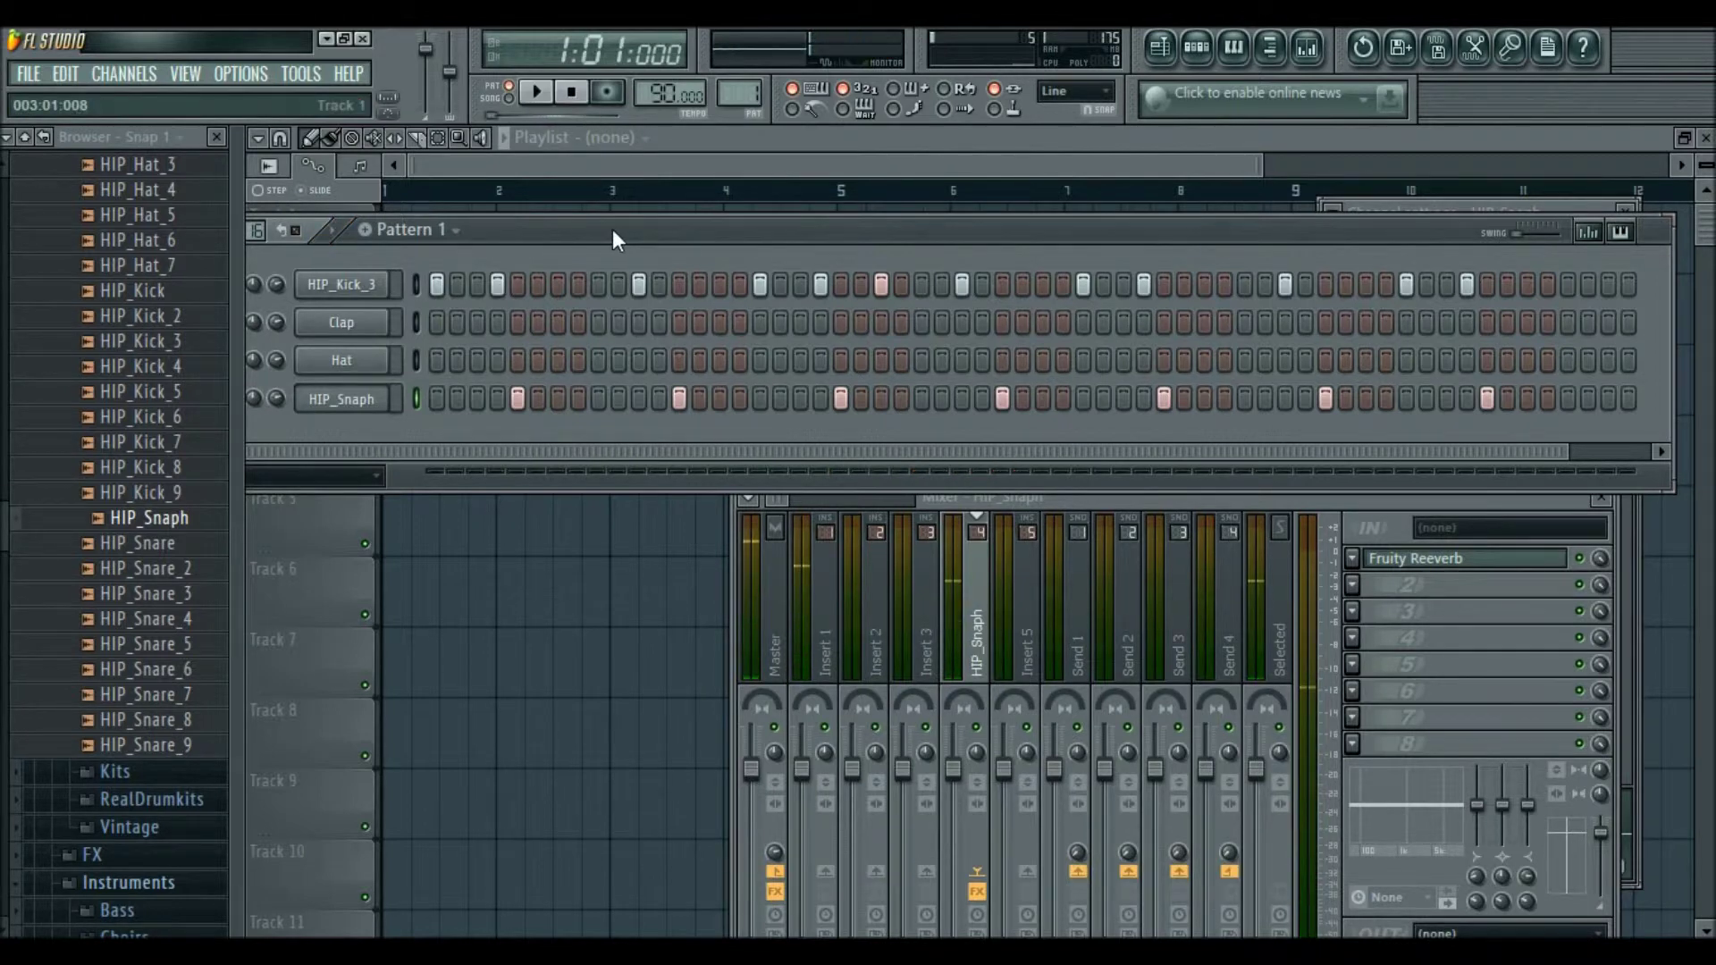
# Close the mixer and the HIP_Snaph channel settings, and reposition the step sequencer so its full controls show.
pyautogui.moveTo(615, 232); pyautogui.dragTo(615, 220)
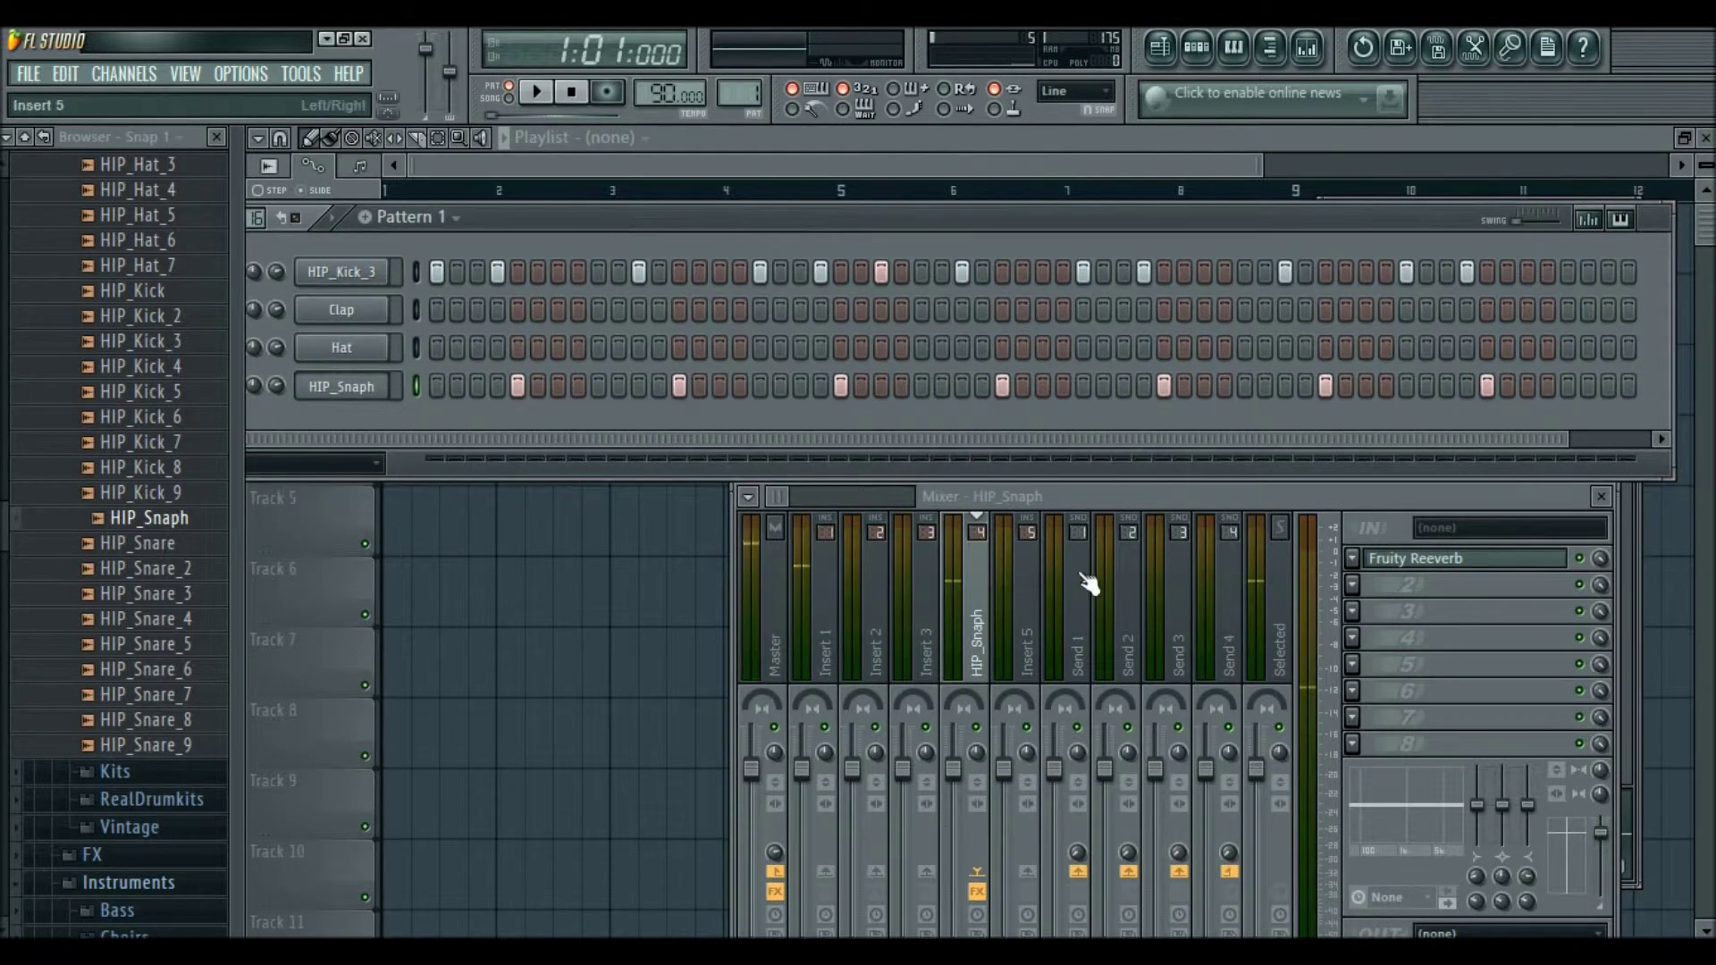
pyautogui.click(1601, 497)
pyautogui.click(1632, 522)
pyautogui.click(1636, 215)
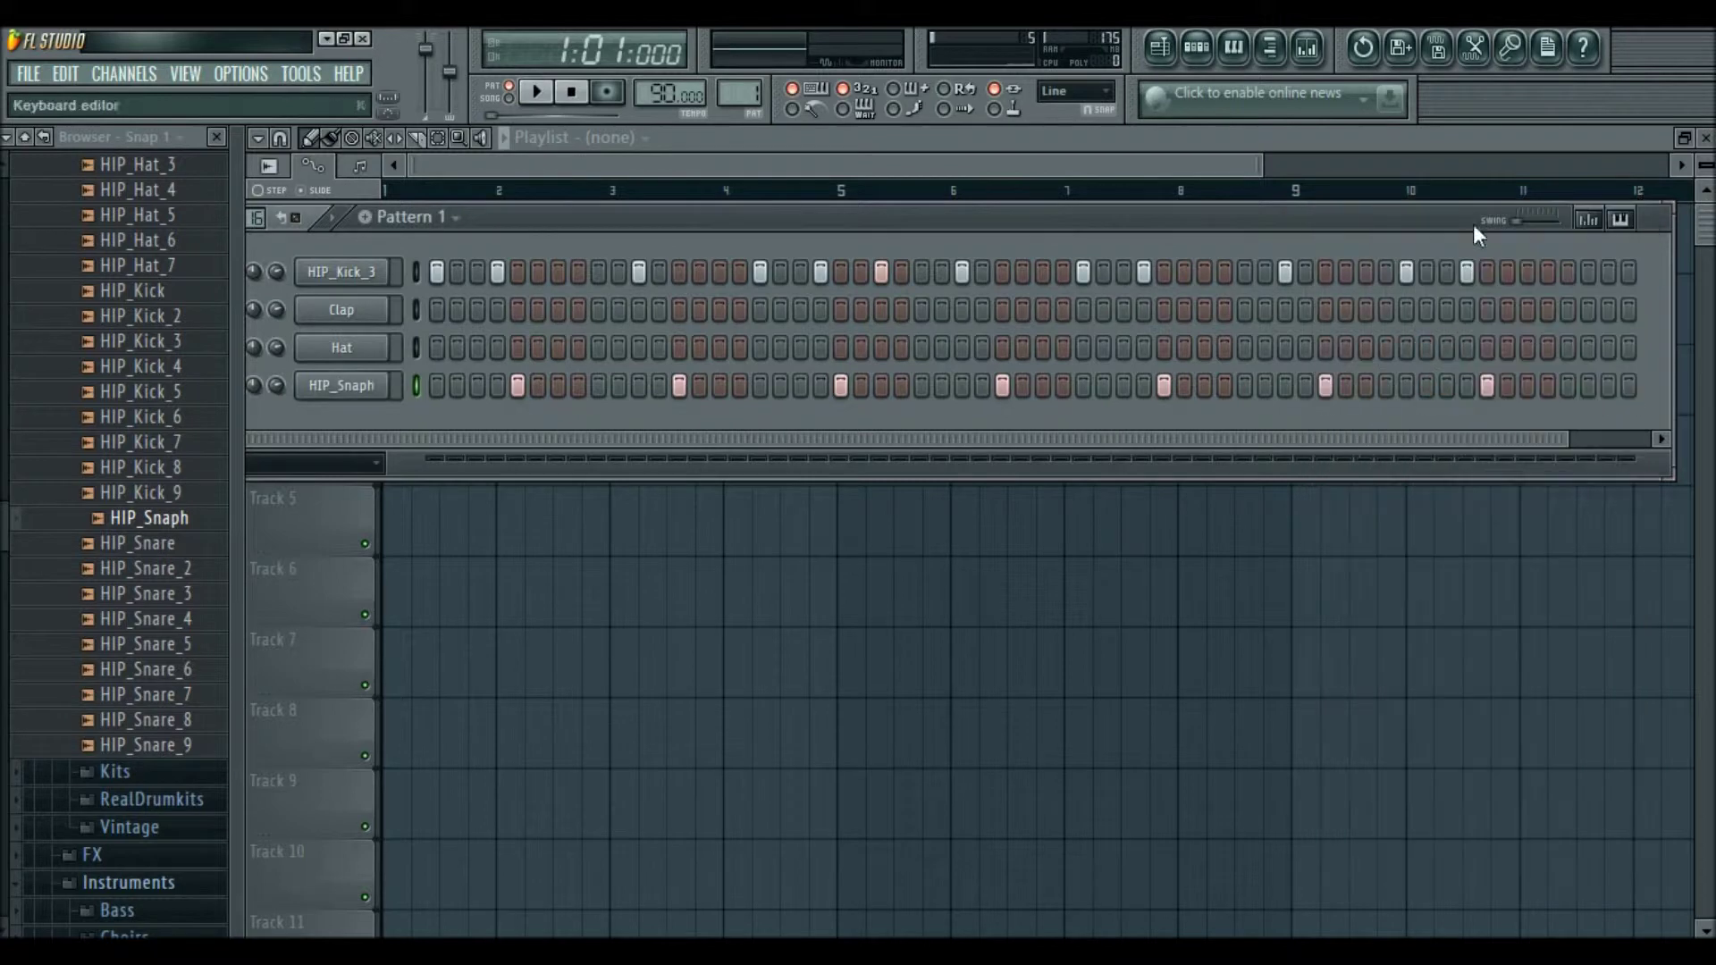
pyautogui.moveTo(1012, 225); pyautogui.dragTo(1062, 252)
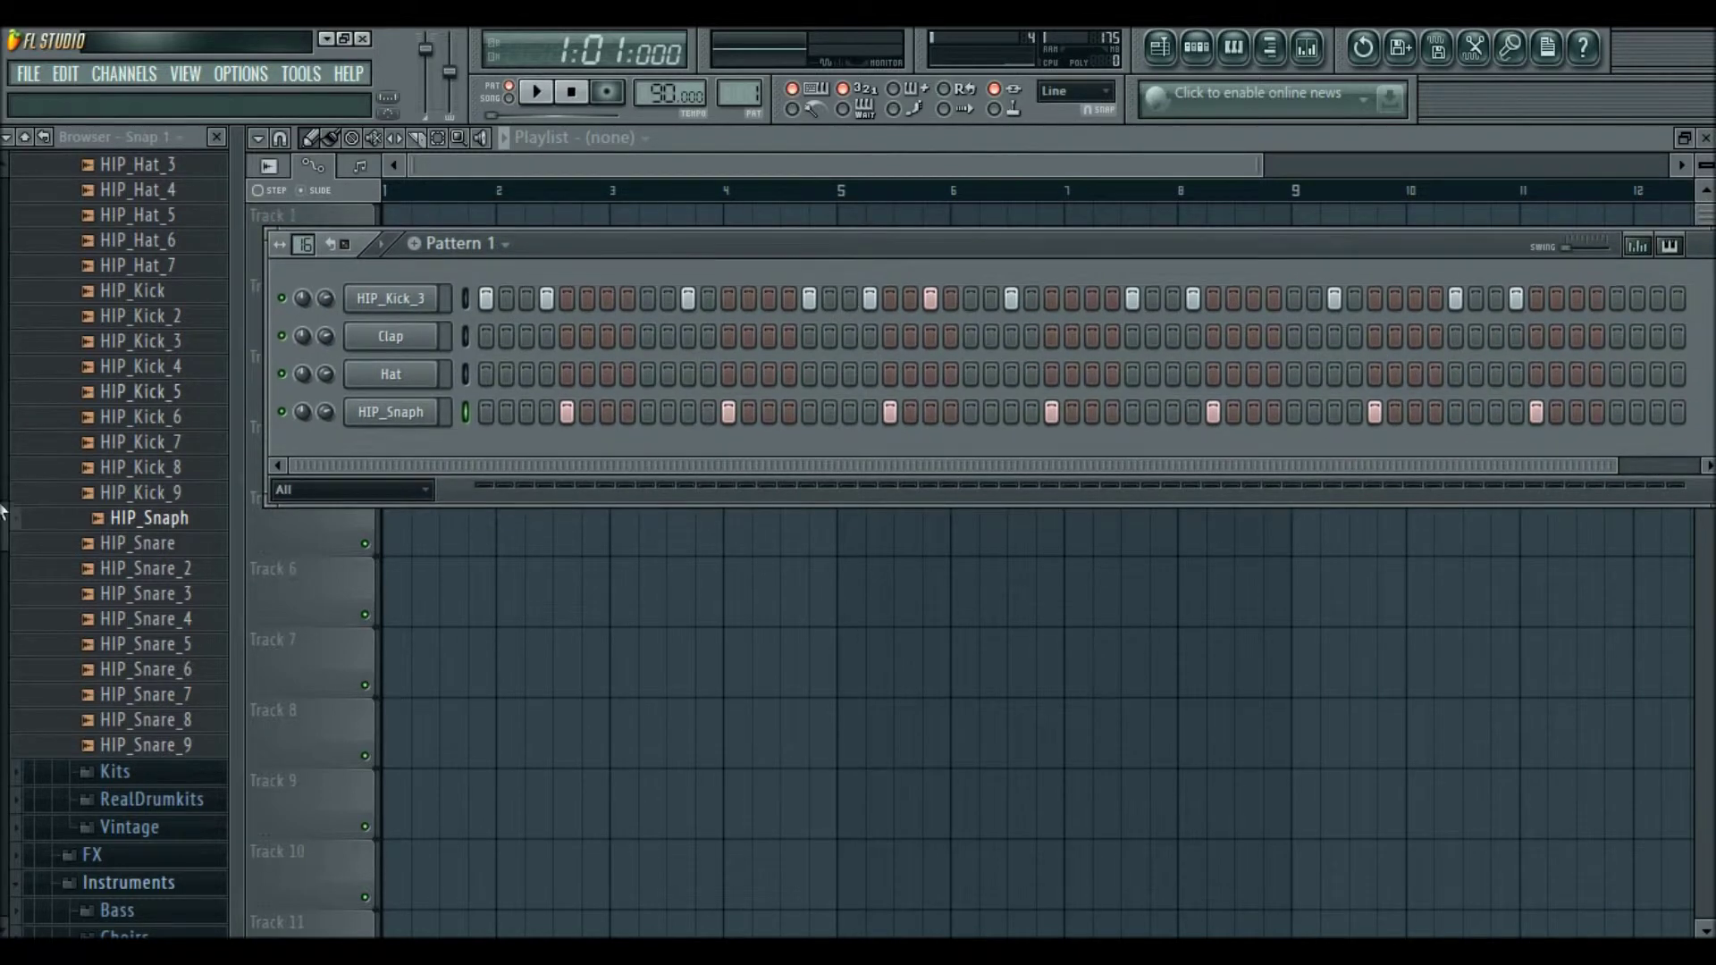
# Add HIP_Hat_3 from the HipHop folder as a new channel below HIP_Snaph, keeping the step sequencer open.
pyautogui.scroll(2, 4, 511)
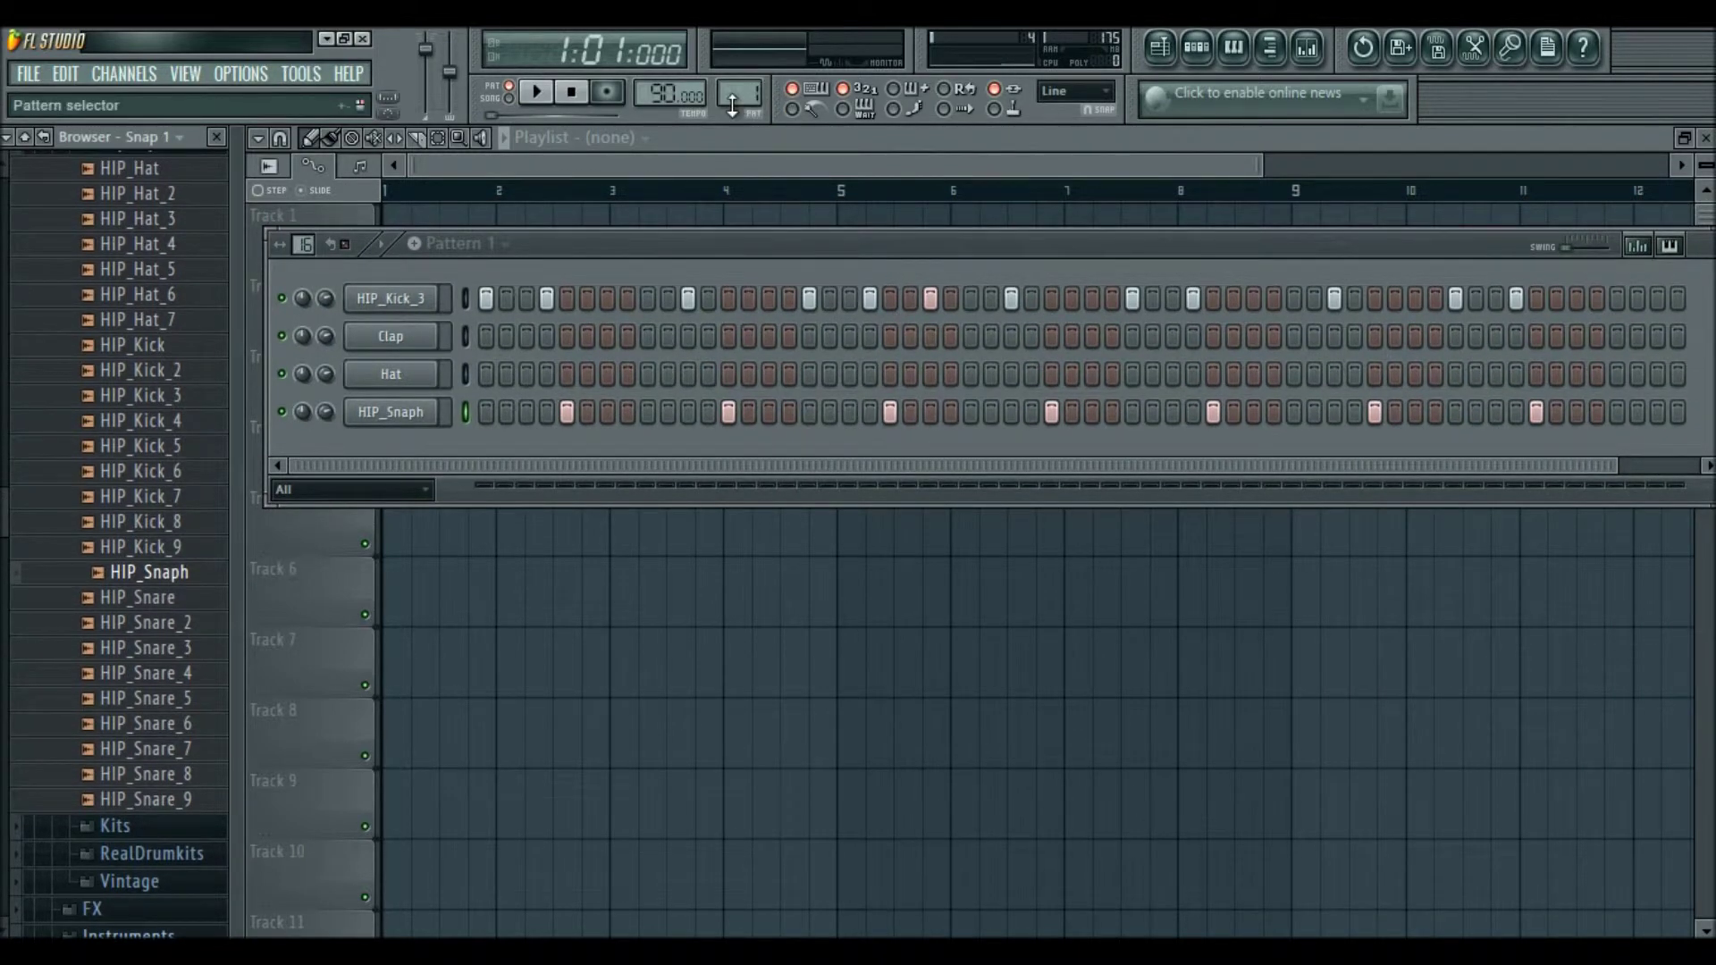
pyautogui.scroll(8, 7, 501)
pyautogui.click(195, 437)
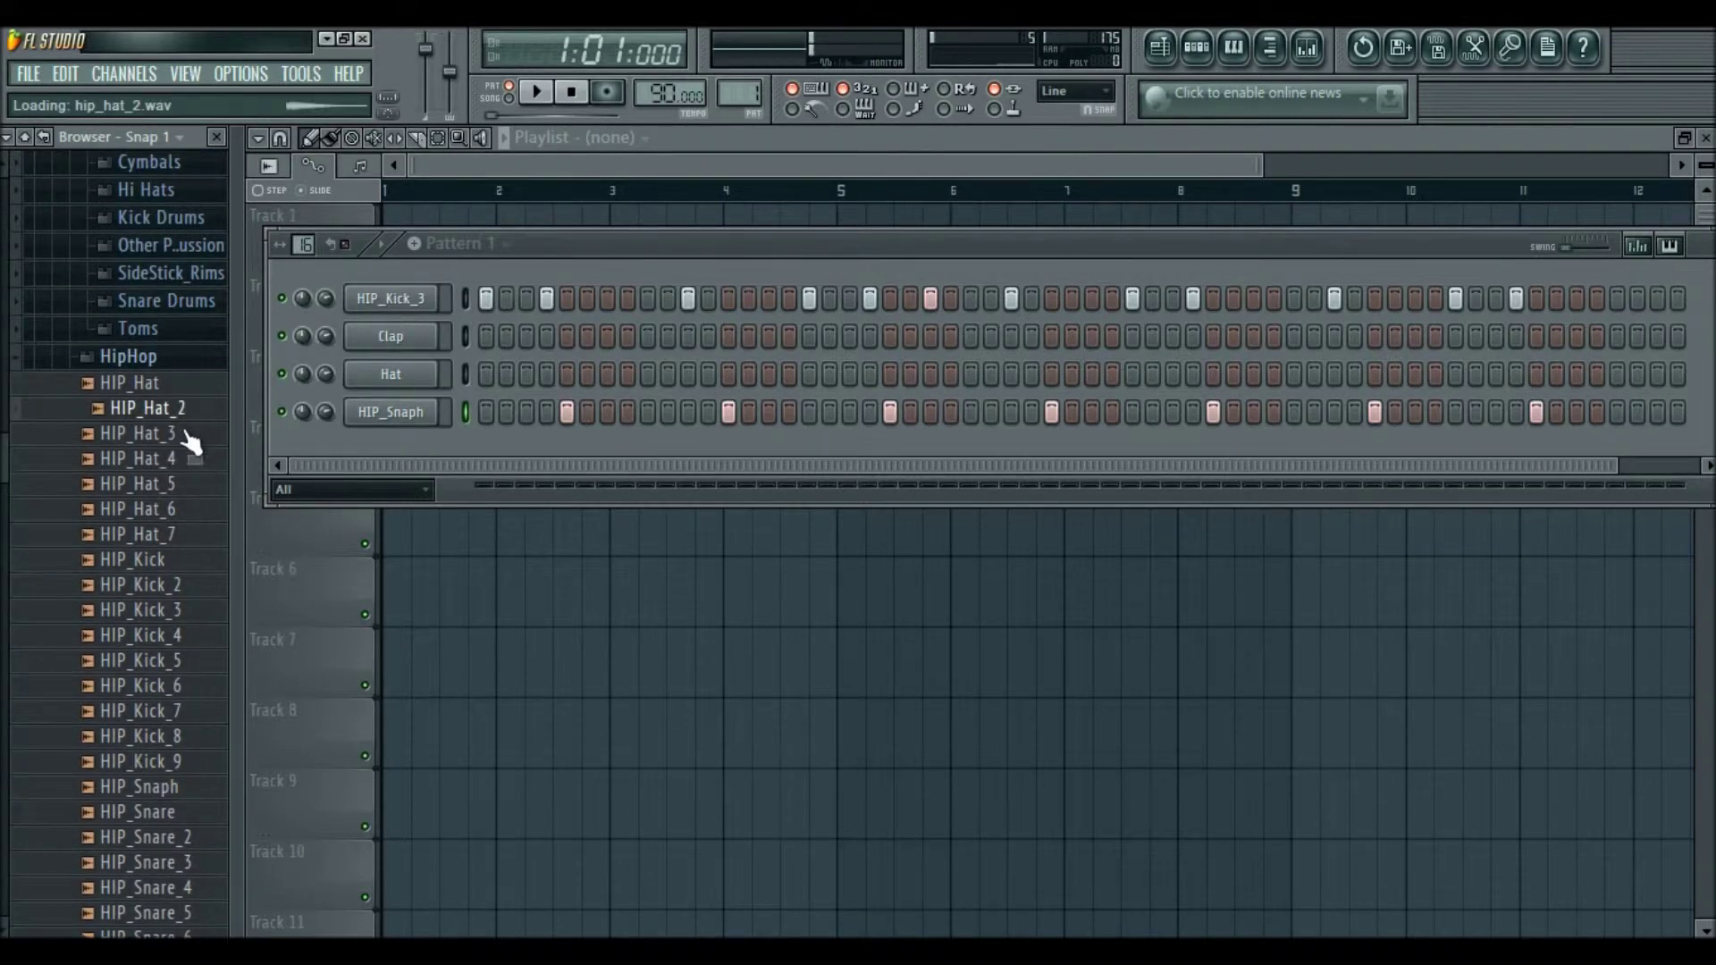
pyautogui.moveTo(176, 437); pyautogui.dragTo(545, 538)
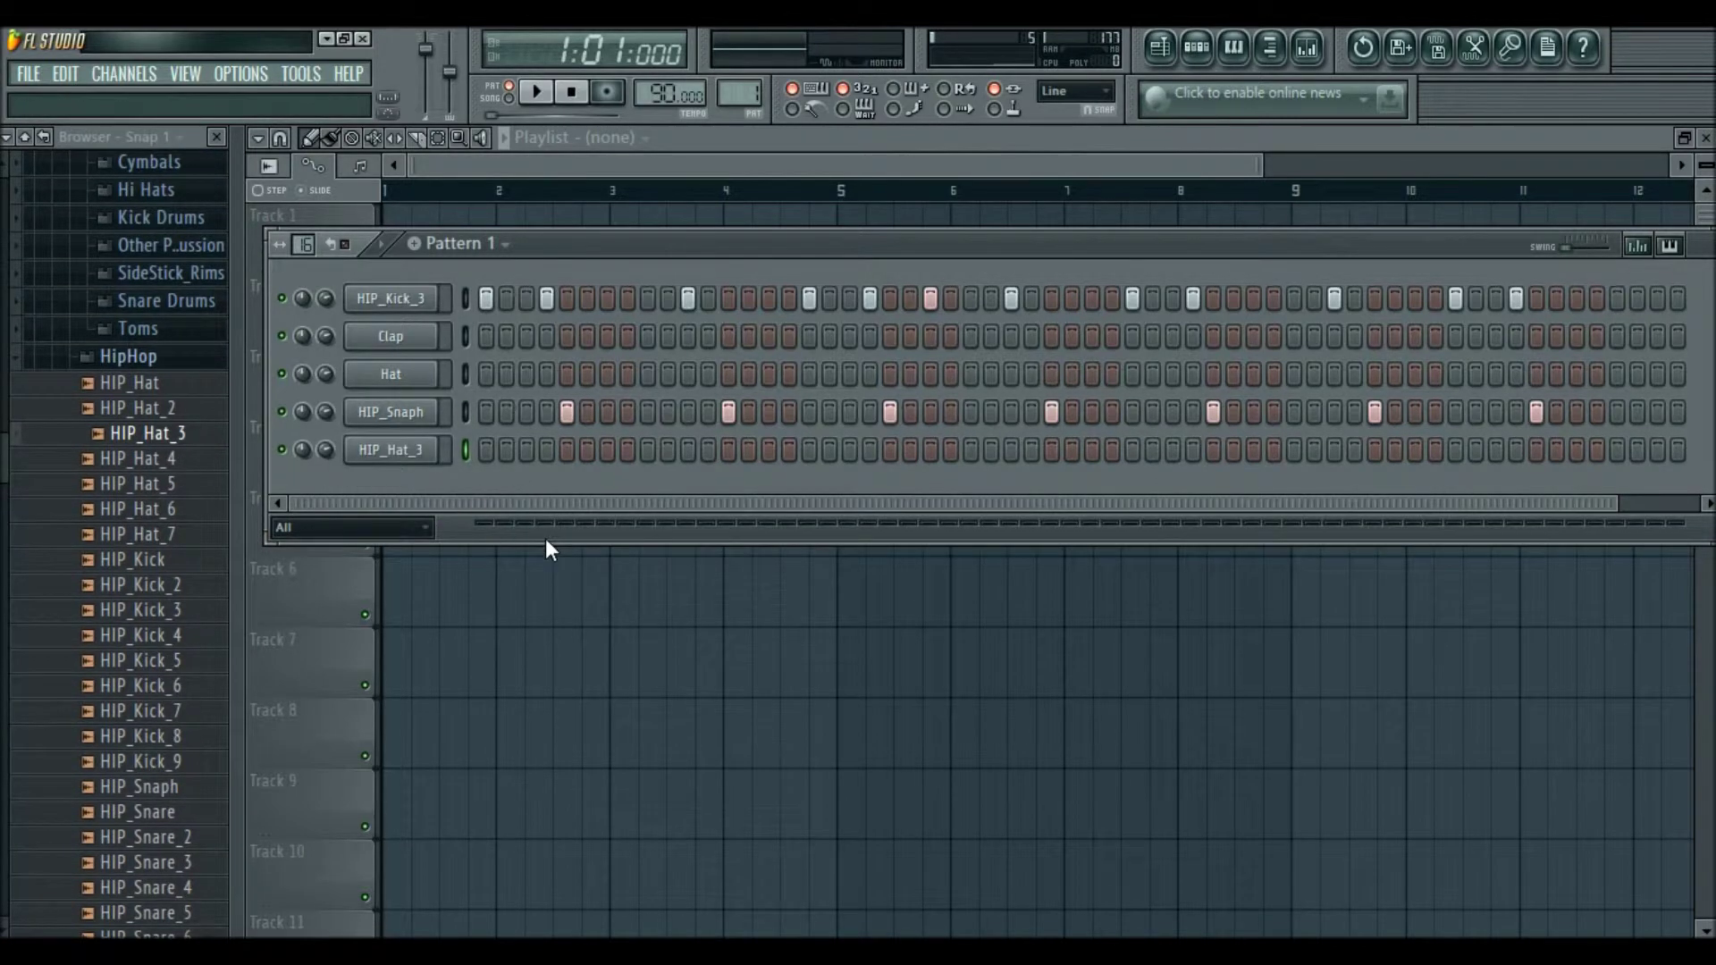
pyautogui.click(551, 563)
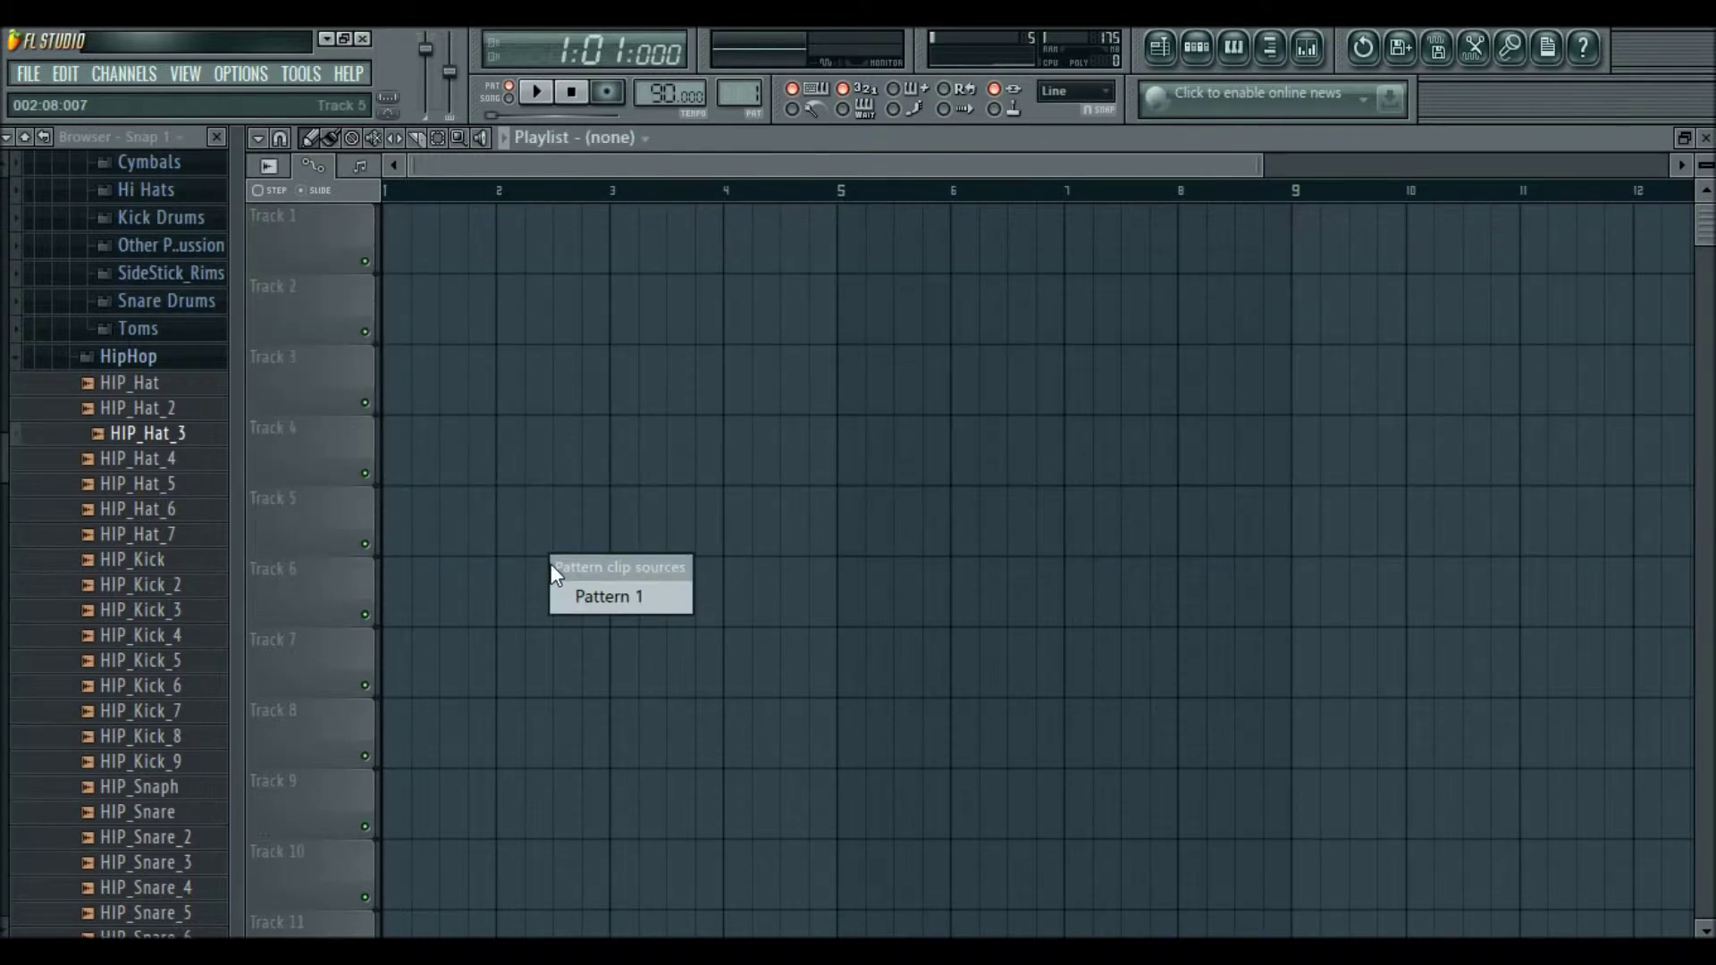
pyautogui.click(1199, 66)
pyautogui.click(1196, 50)
# Fill the HIP_Hat_3 channel on every 2 steps and play the pattern briefly.
pyautogui.rightClick(406, 452)
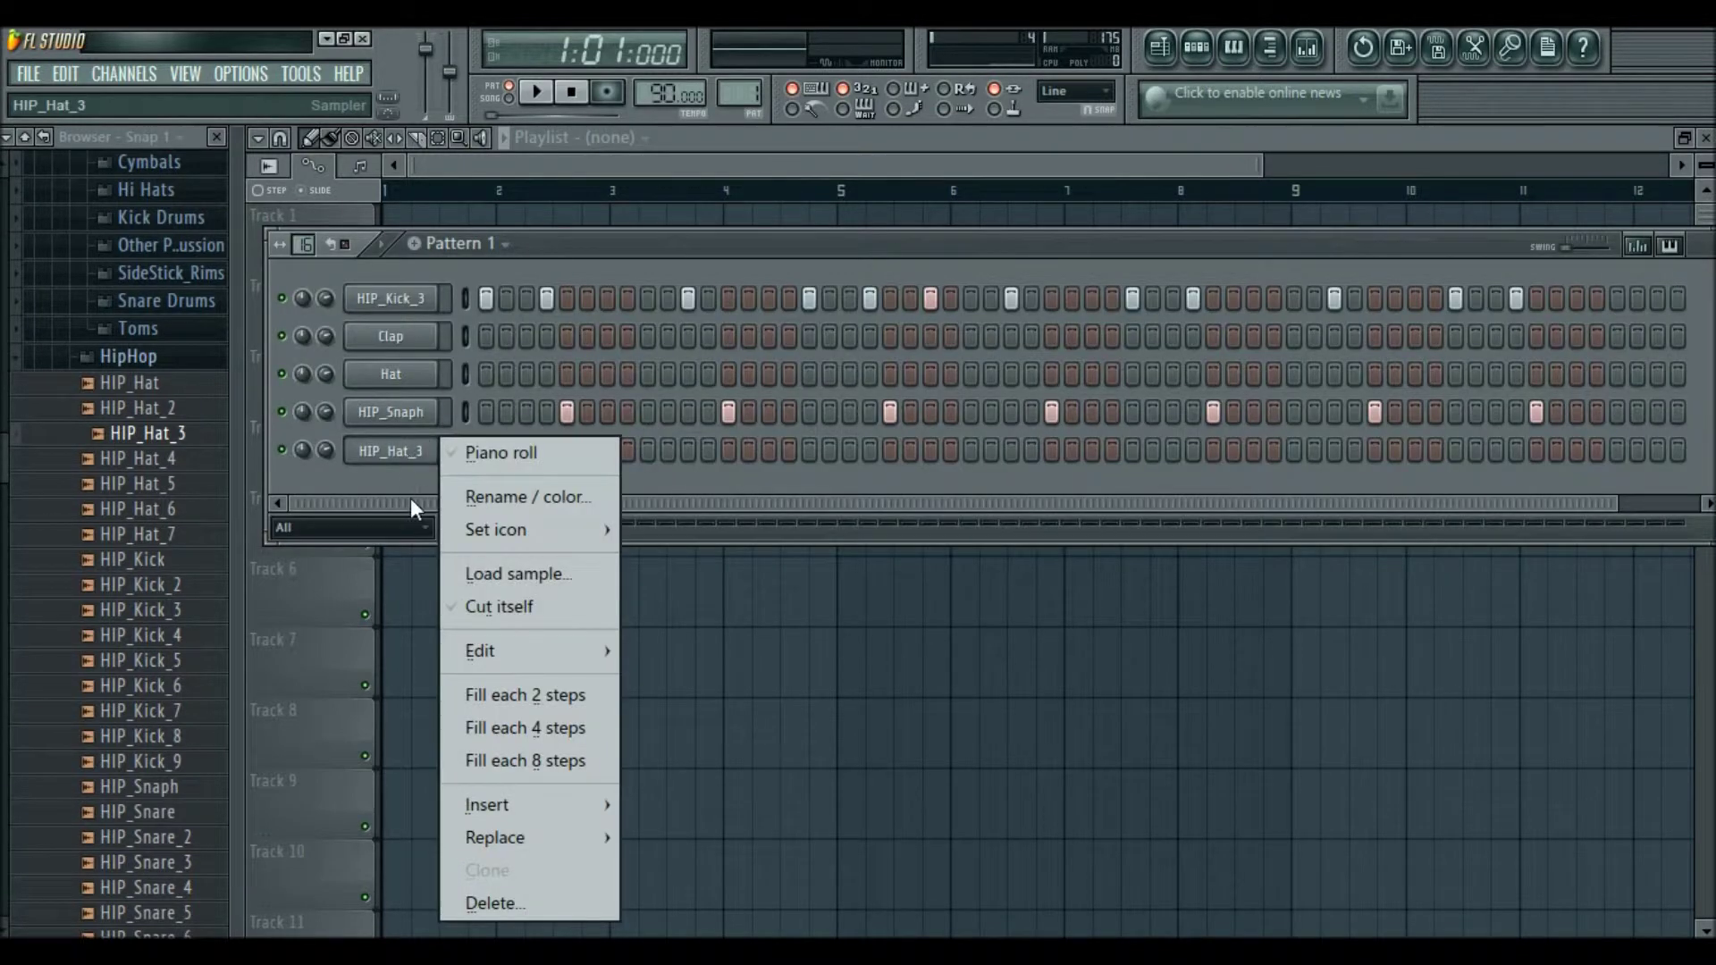
pyautogui.click(513, 695)
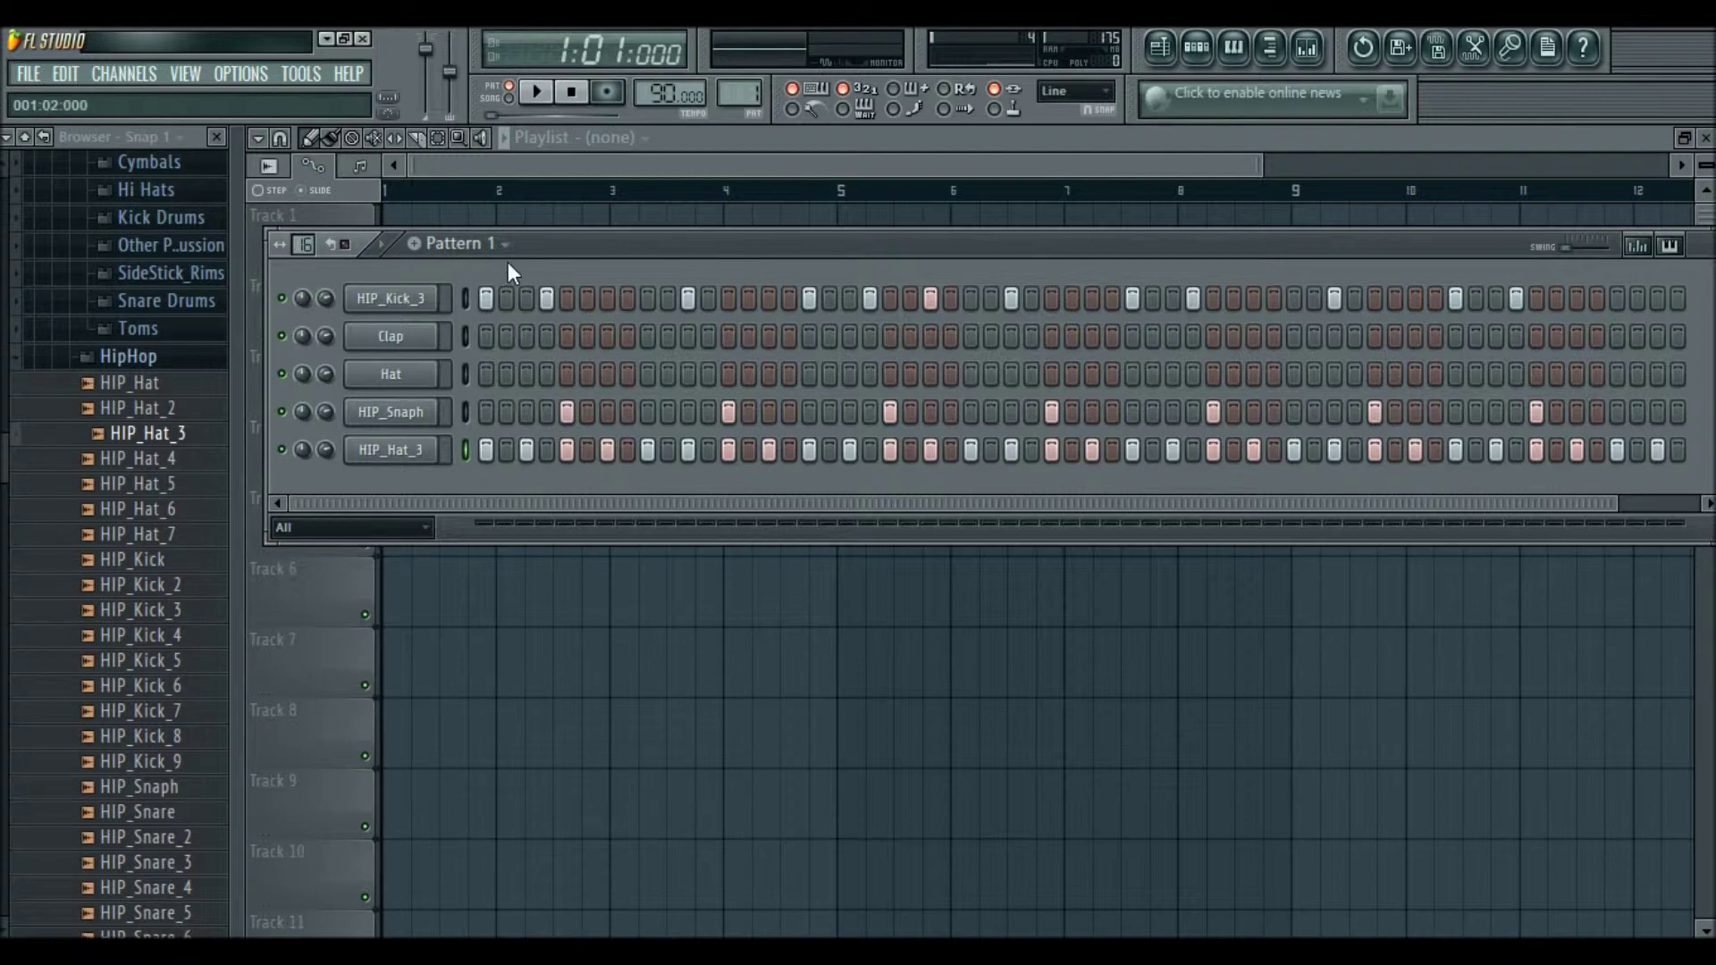
pyautogui.click(539, 93)
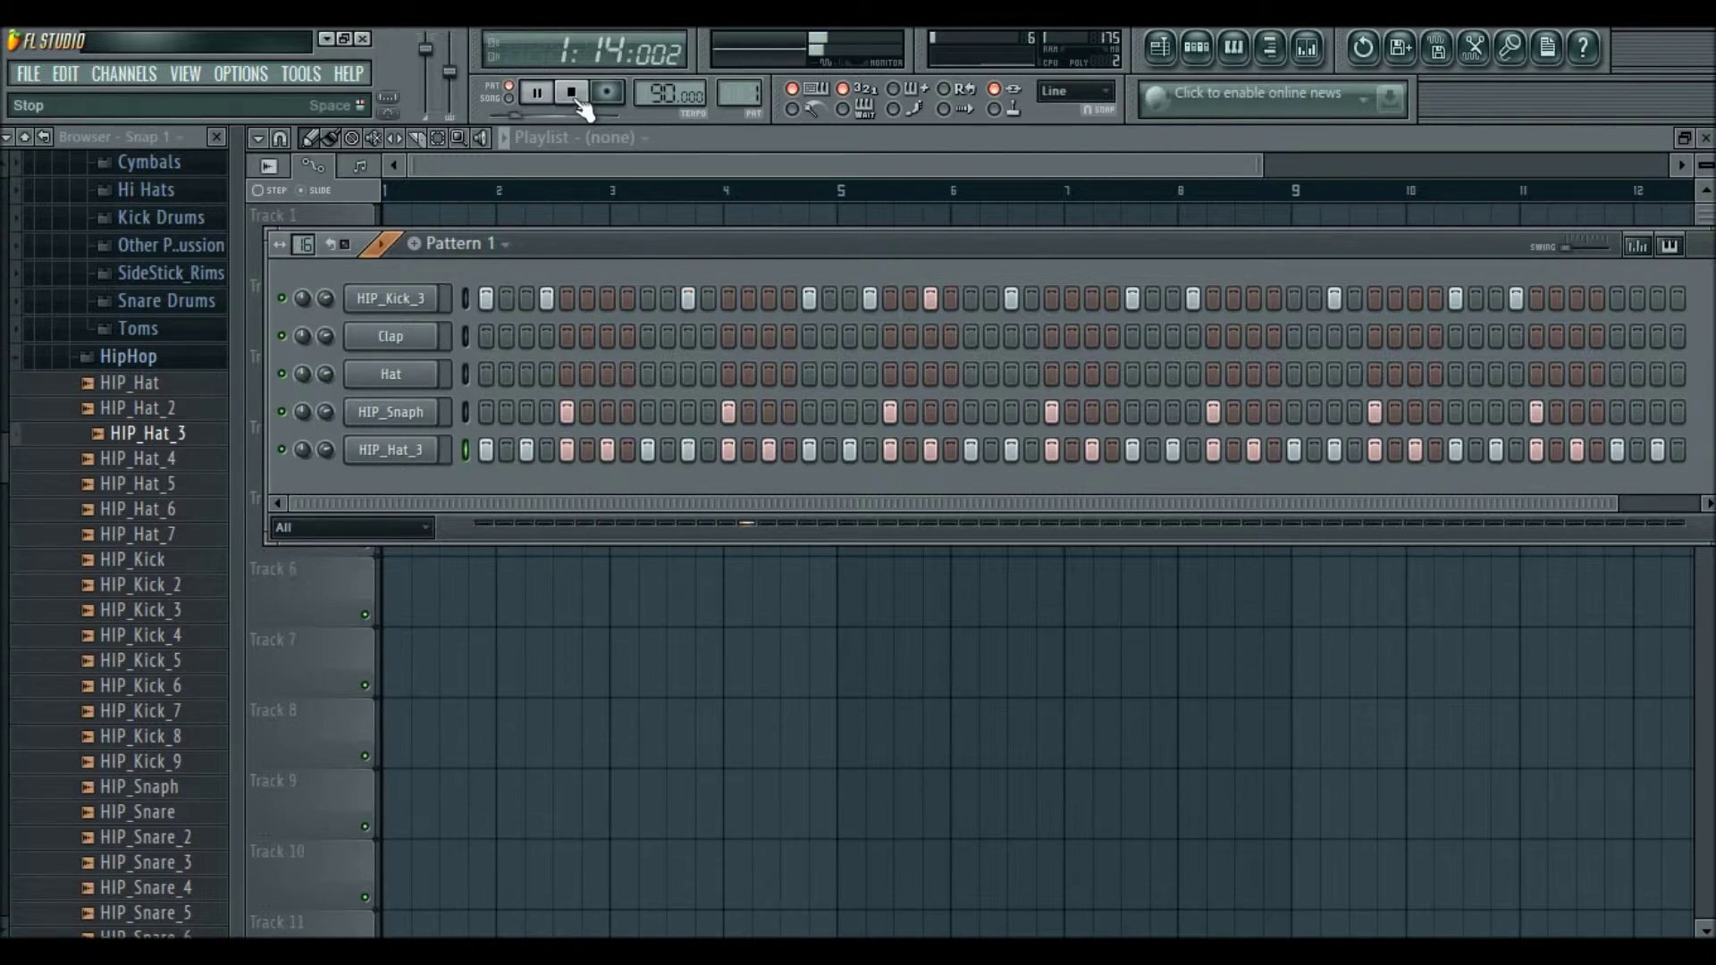
pyautogui.click(572, 94)
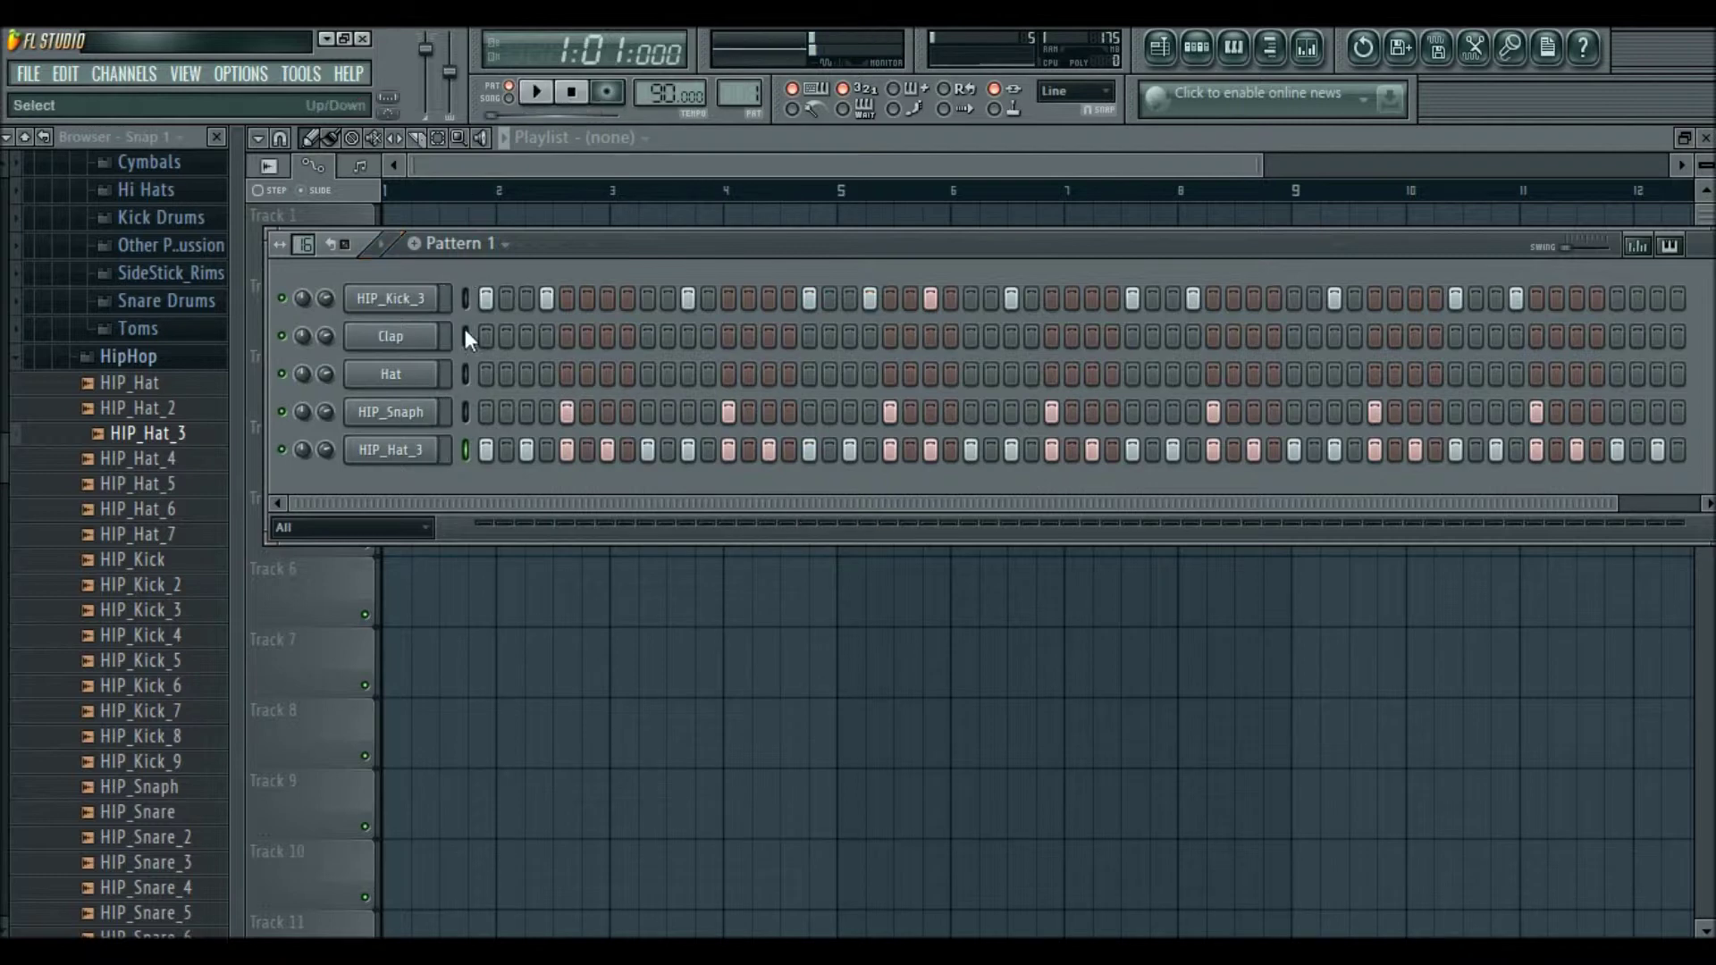
# Send the HIP_Hat_3 steps to the piano roll.
pyautogui.rightClick(391, 452)
pyautogui.moveTo(570, 653)
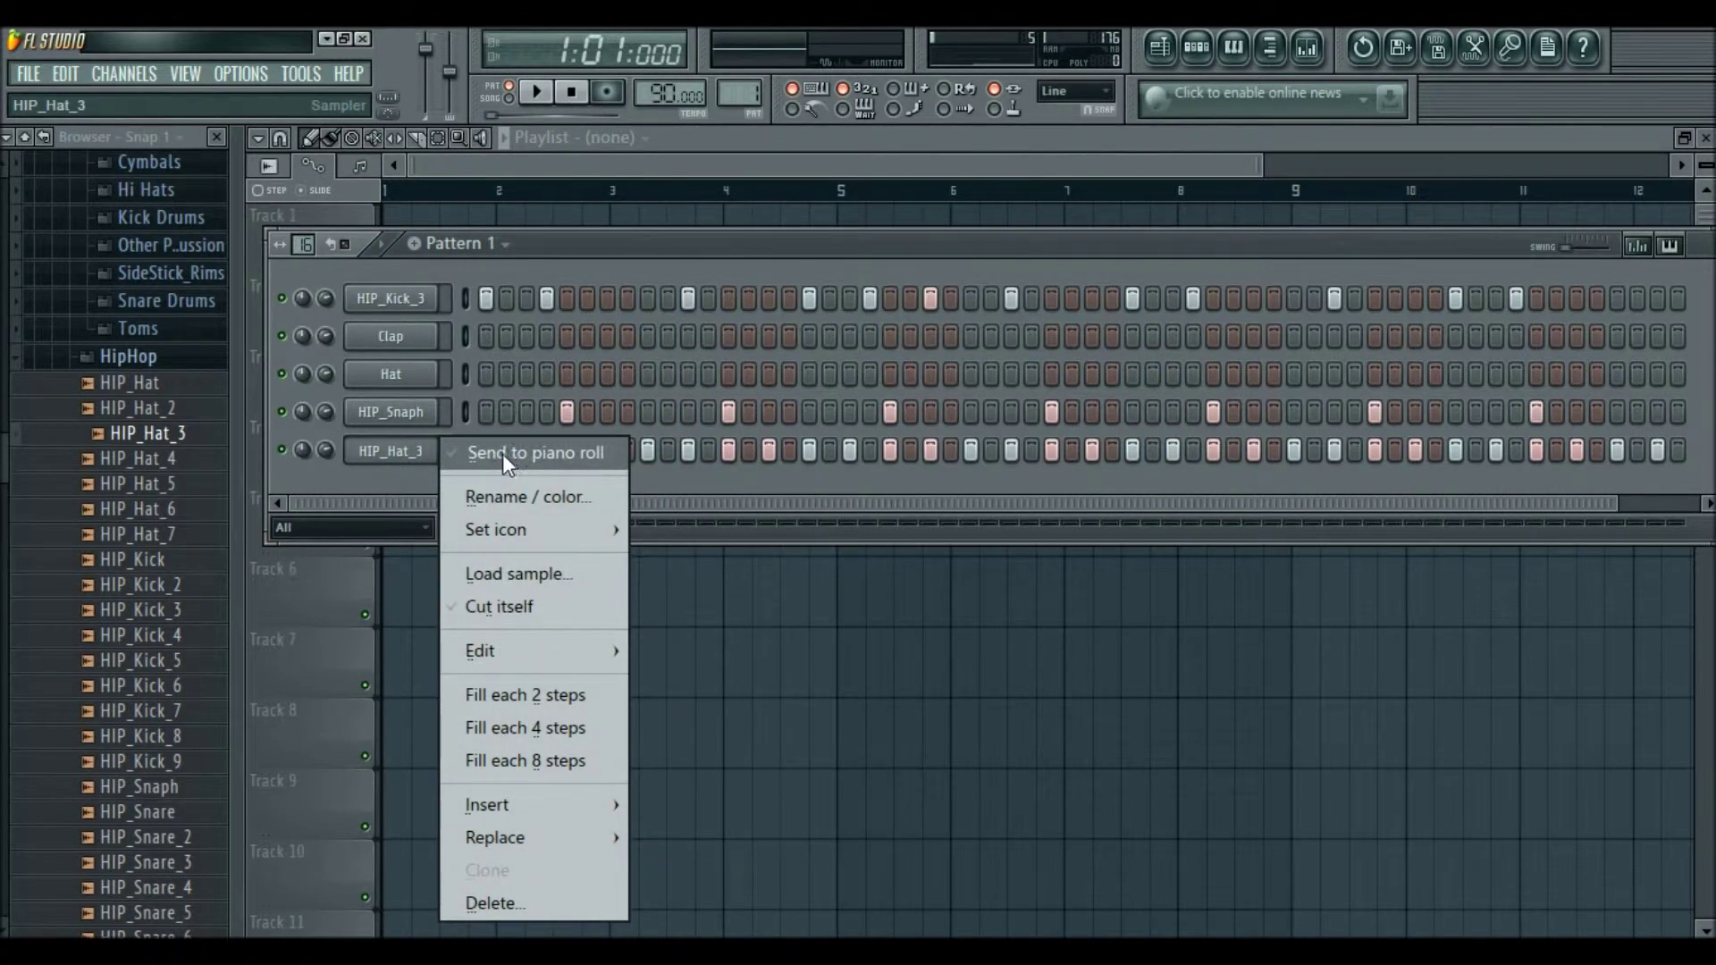
pyautogui.click(530, 458)
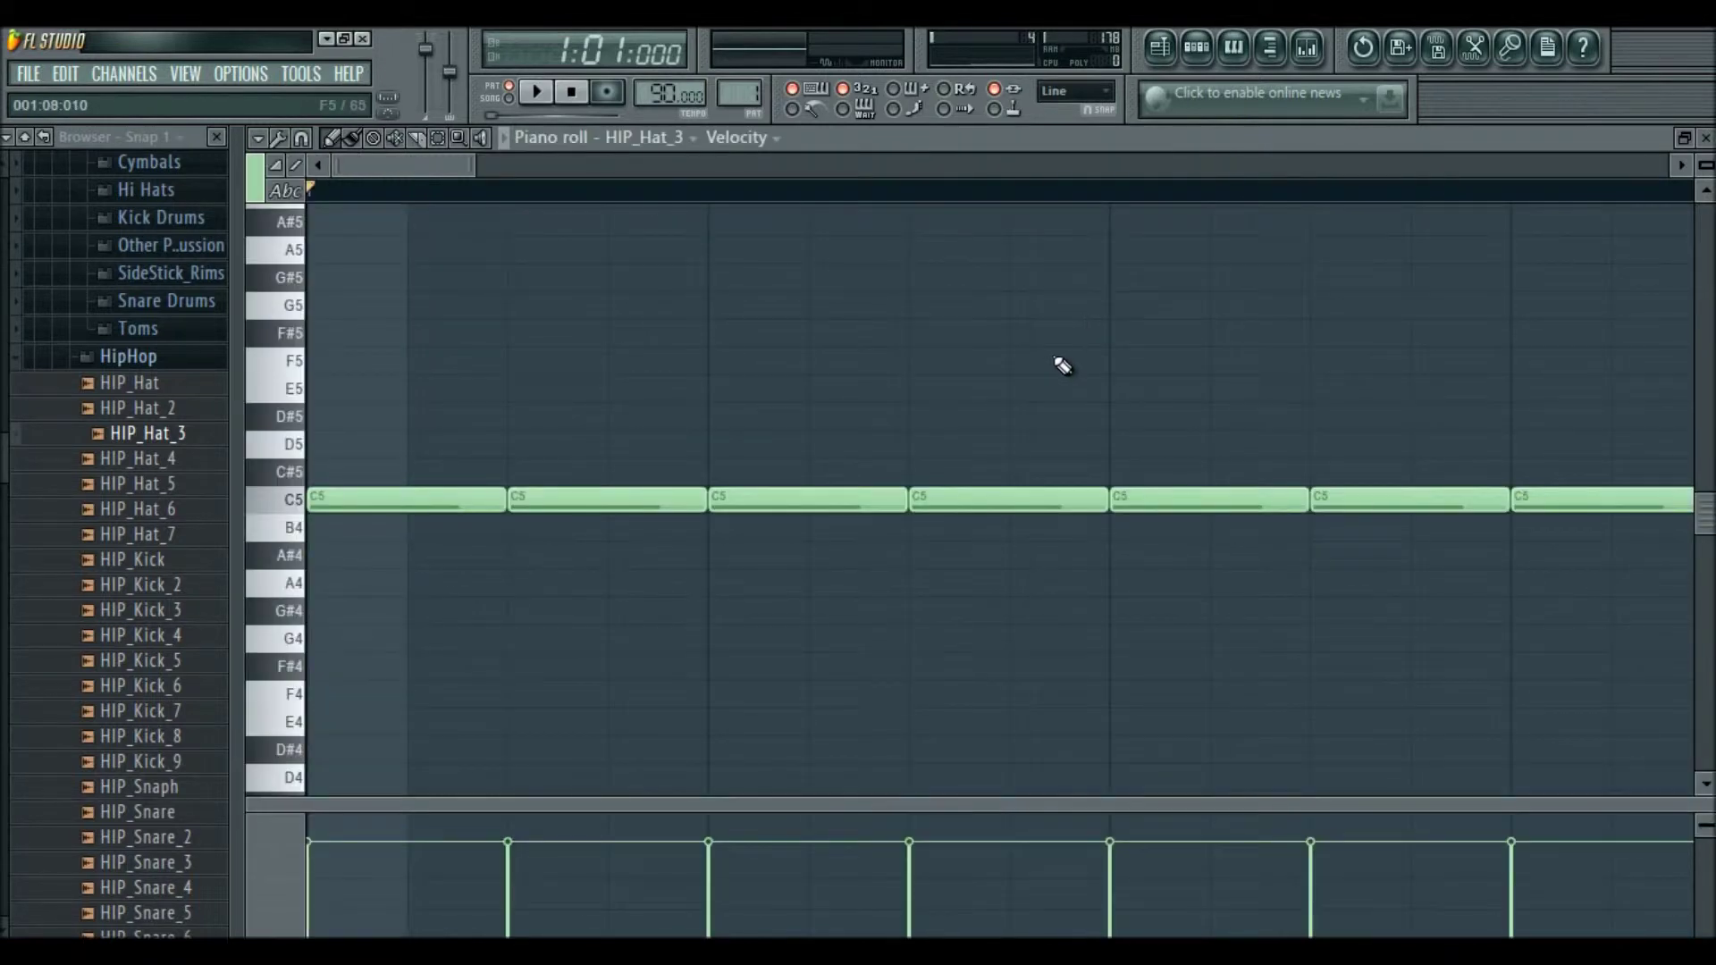
# Shorten all the C5 hat notes to half their length and duplicate them into the gaps between.
pyautogui.scroll(-8, 1062, 366)
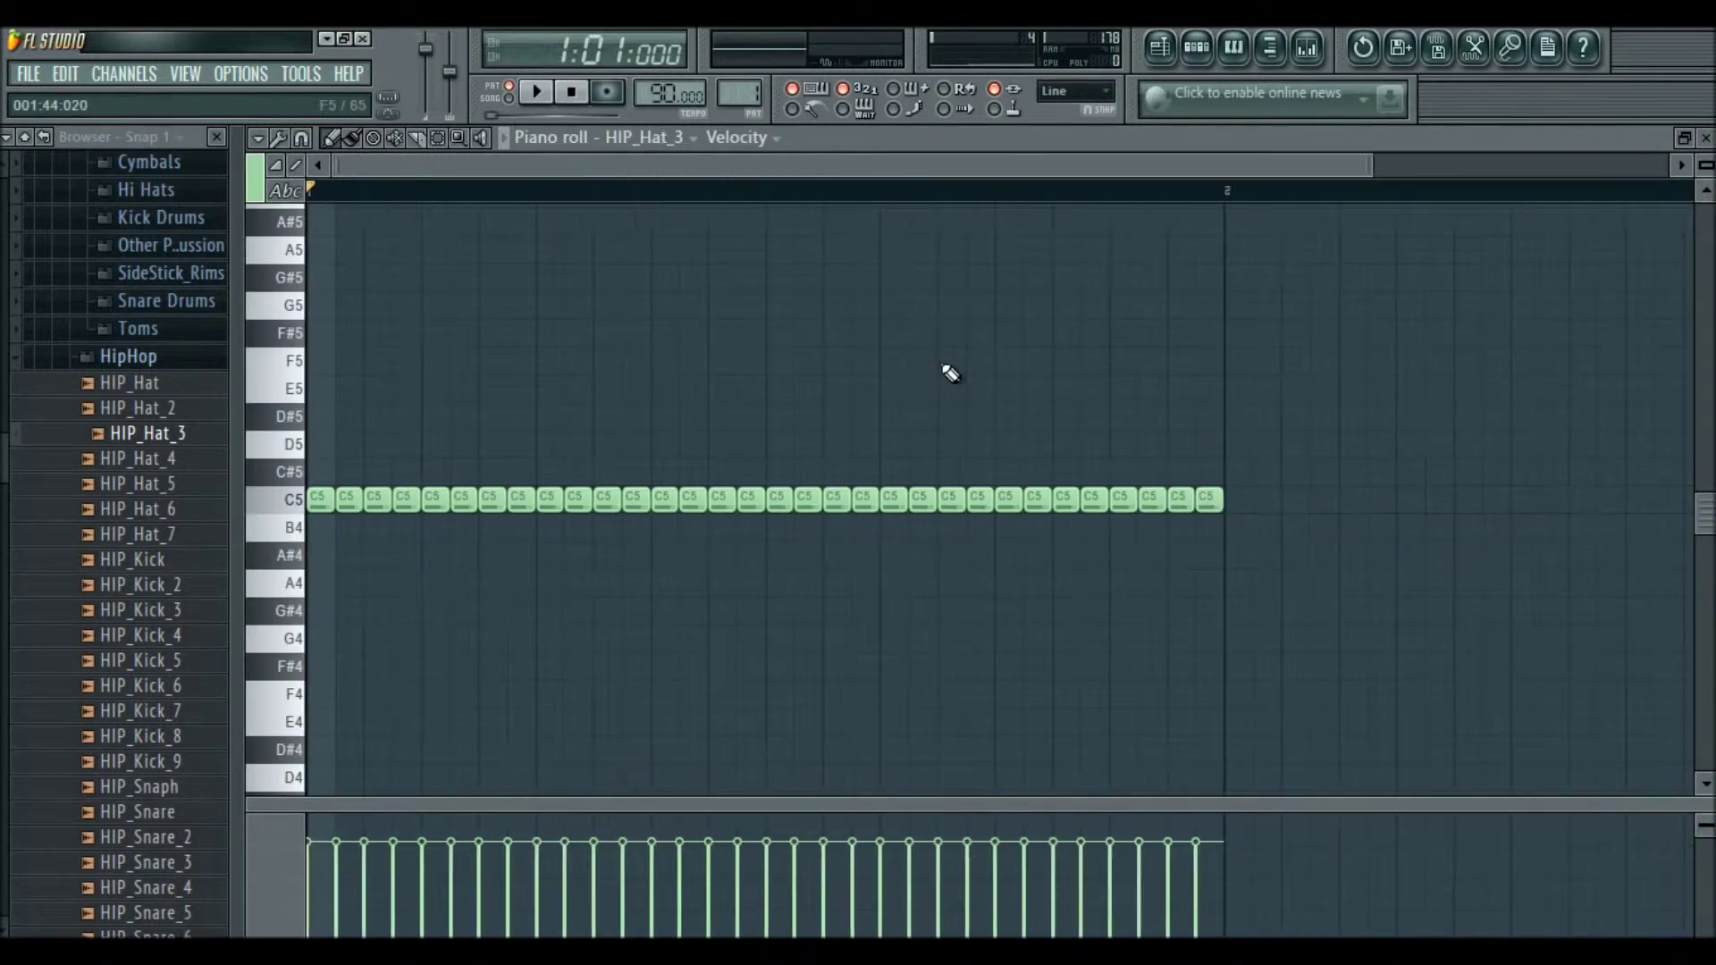
pyautogui.scroll(-2, 939, 378)
pyautogui.moveTo(1372, 165); pyautogui.dragTo(1535, 164)
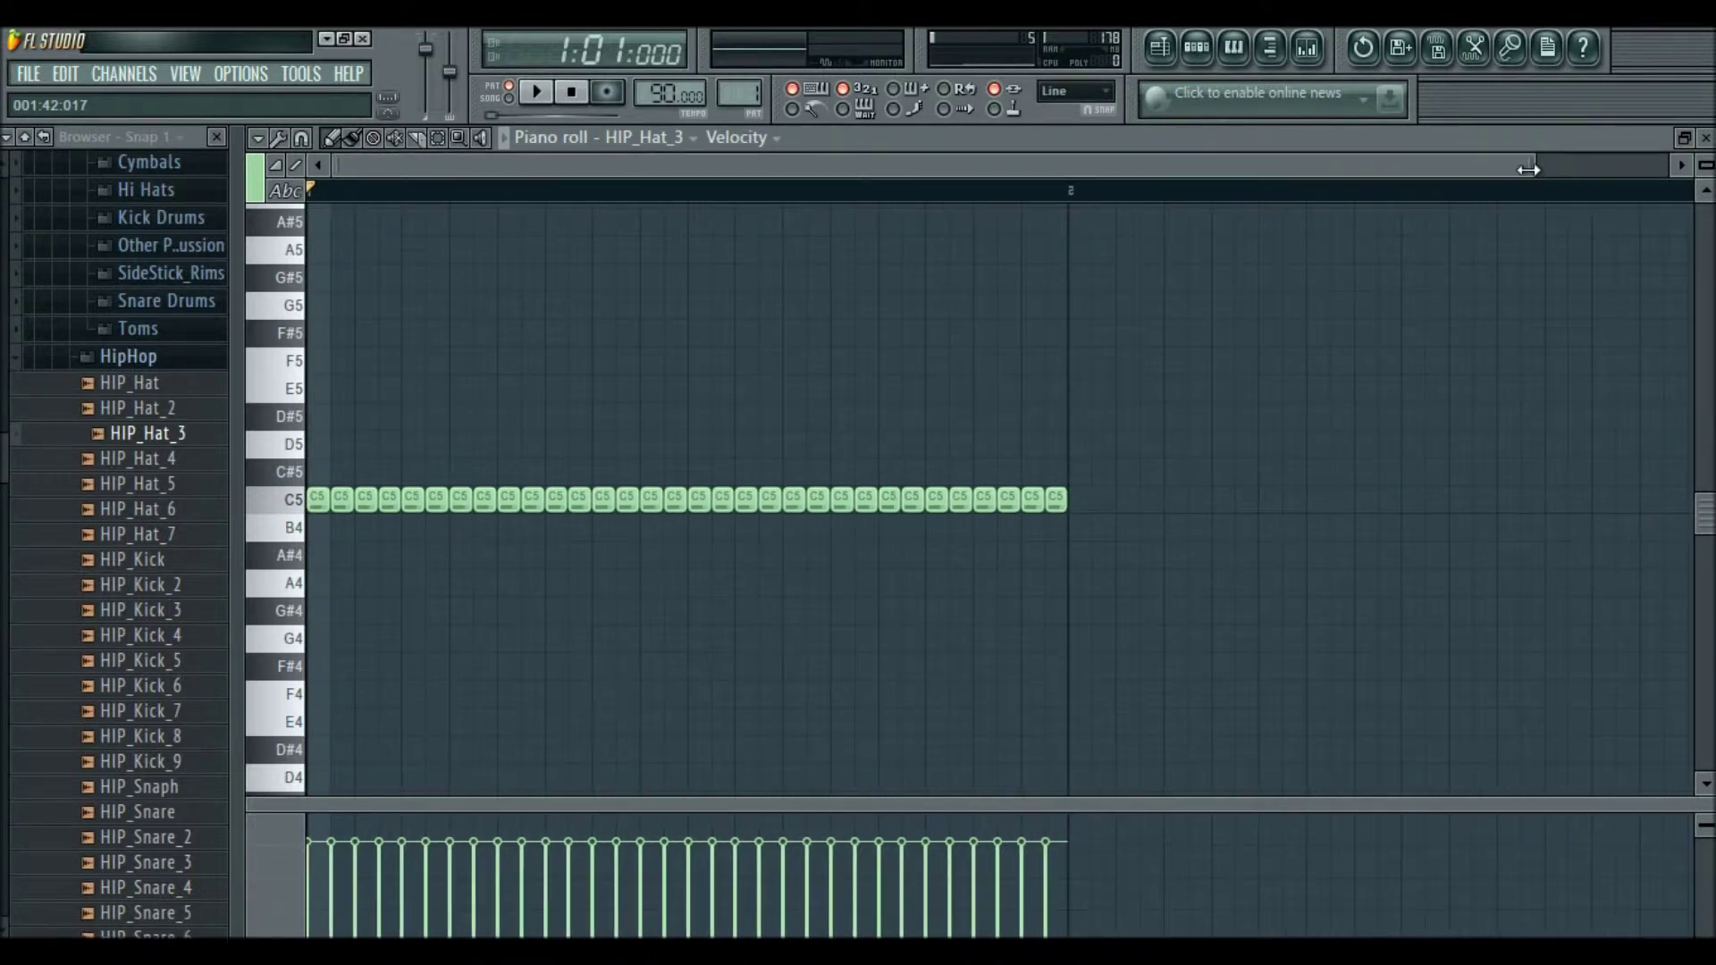
pyautogui.scroll(3, 1007, 602)
pyautogui.scroll(-3, 1065, 539)
pyautogui.hotkey('ctrl', 'z')
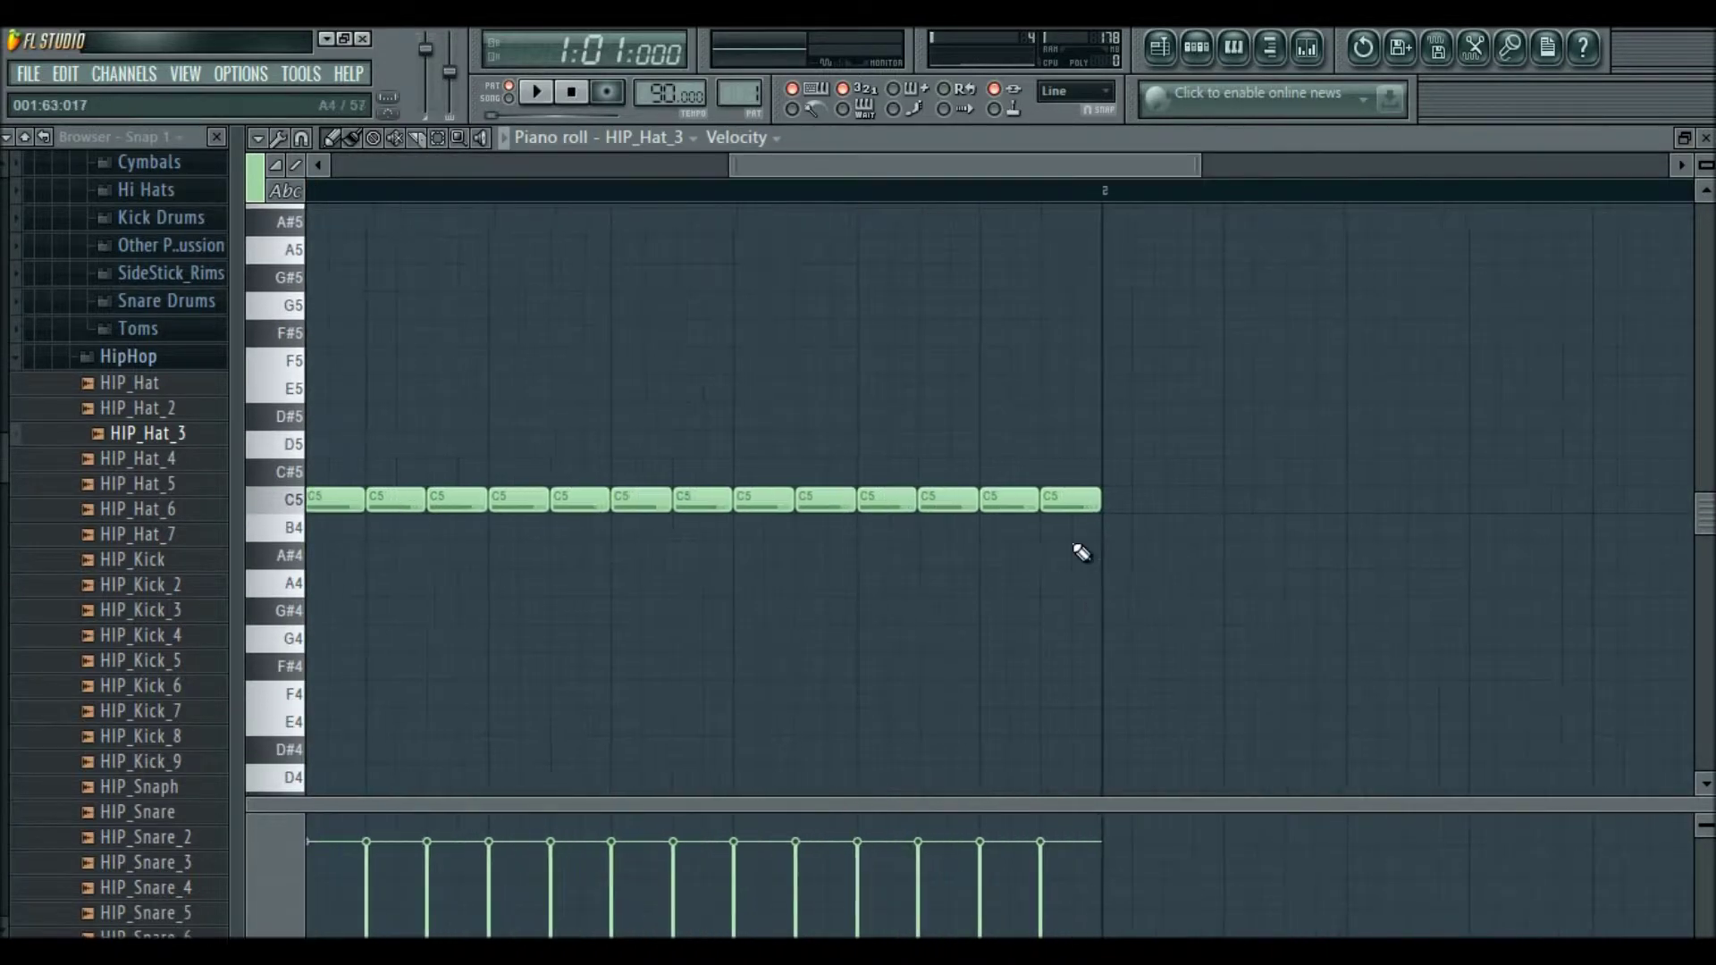
pyautogui.hotkey('ctrl', 'a')
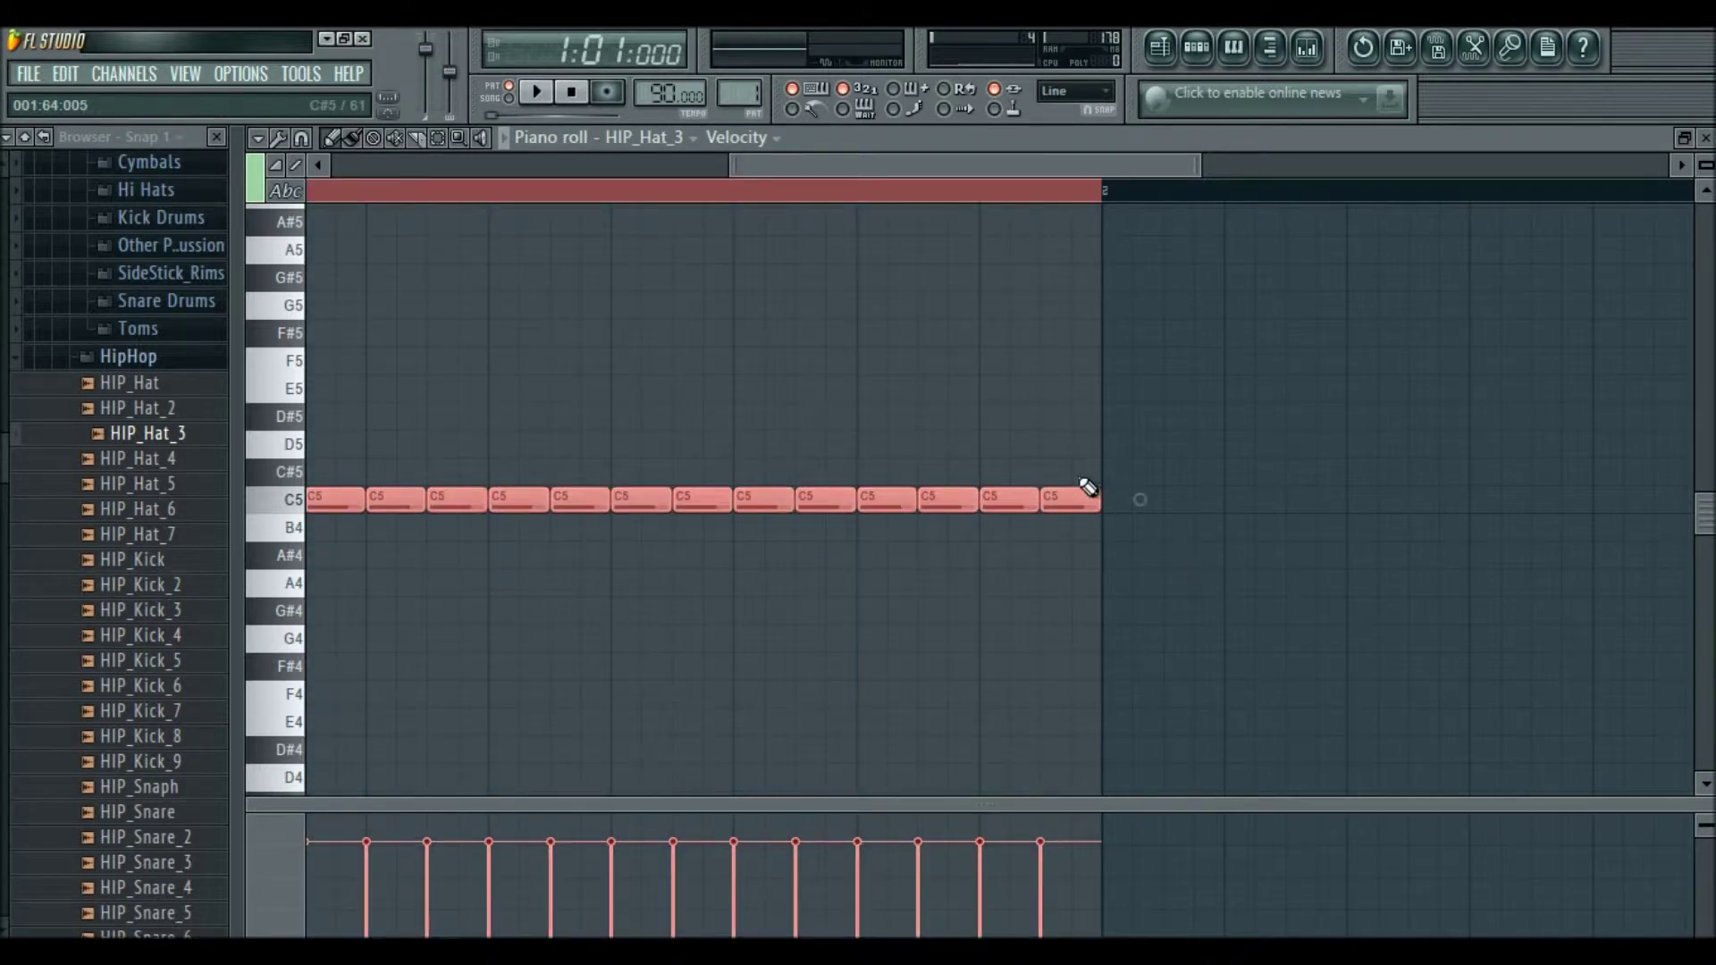
pyautogui.moveTo(1062, 498); pyautogui.dragTo(1045, 502)
pyautogui.moveTo(976, 179); pyautogui.dragTo(472, 208)
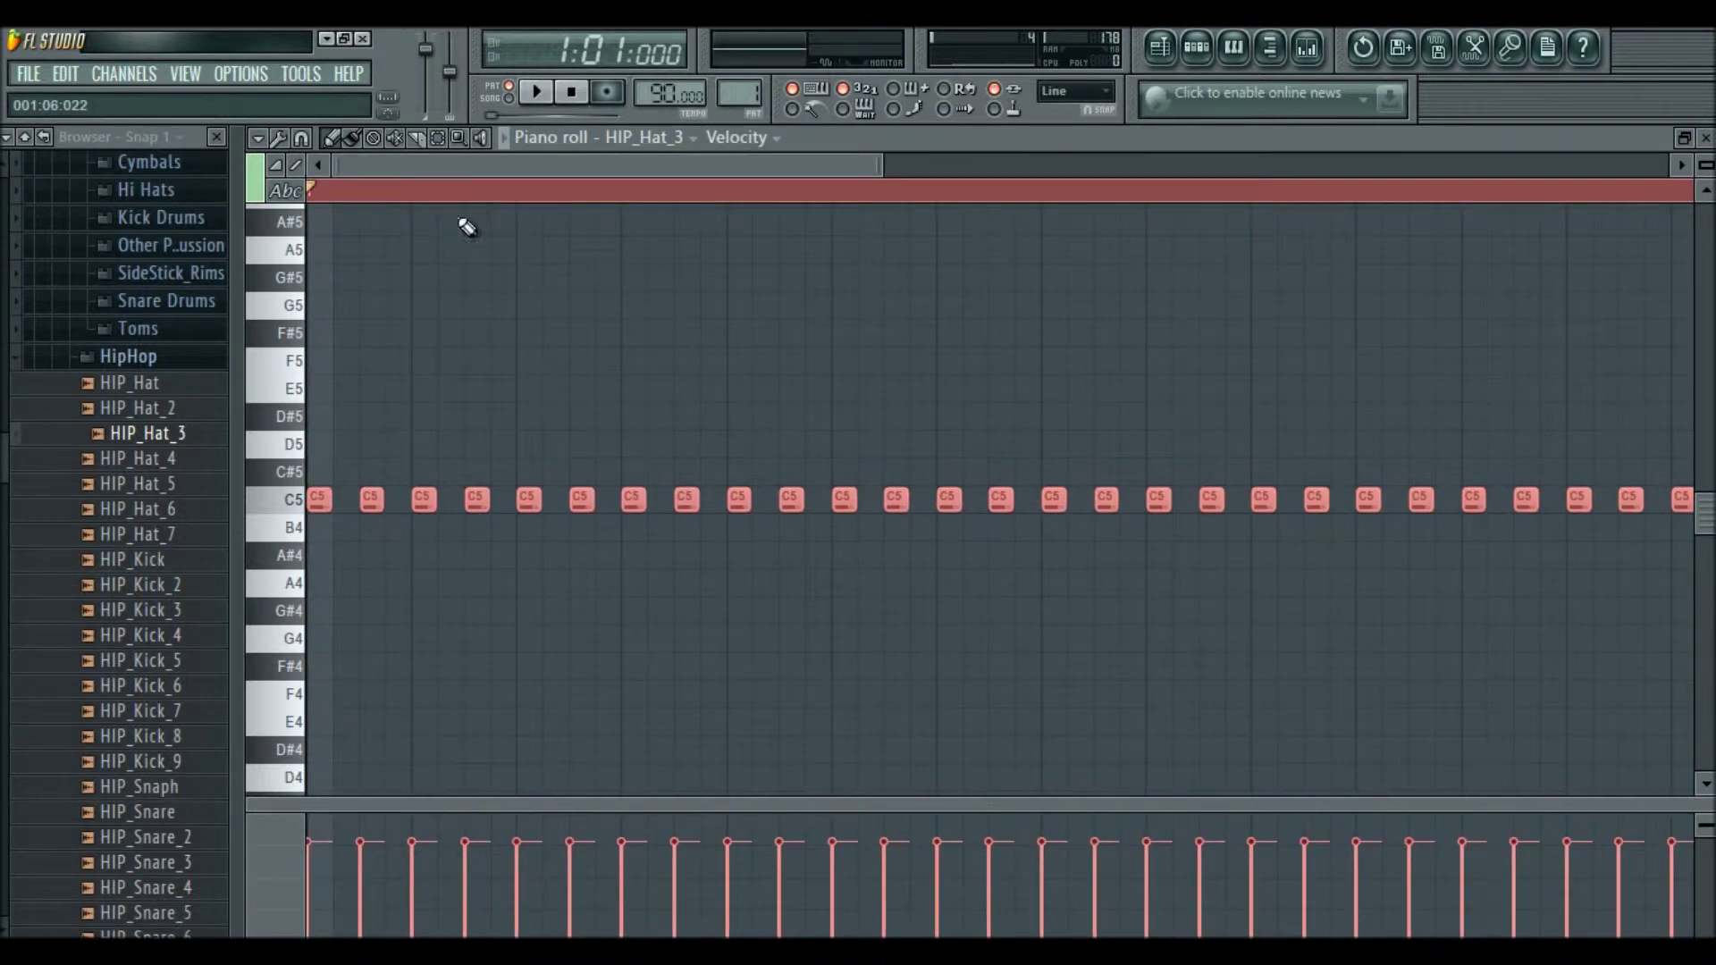
pyautogui.moveTo(329, 494); pyautogui.dragTo(342, 489)
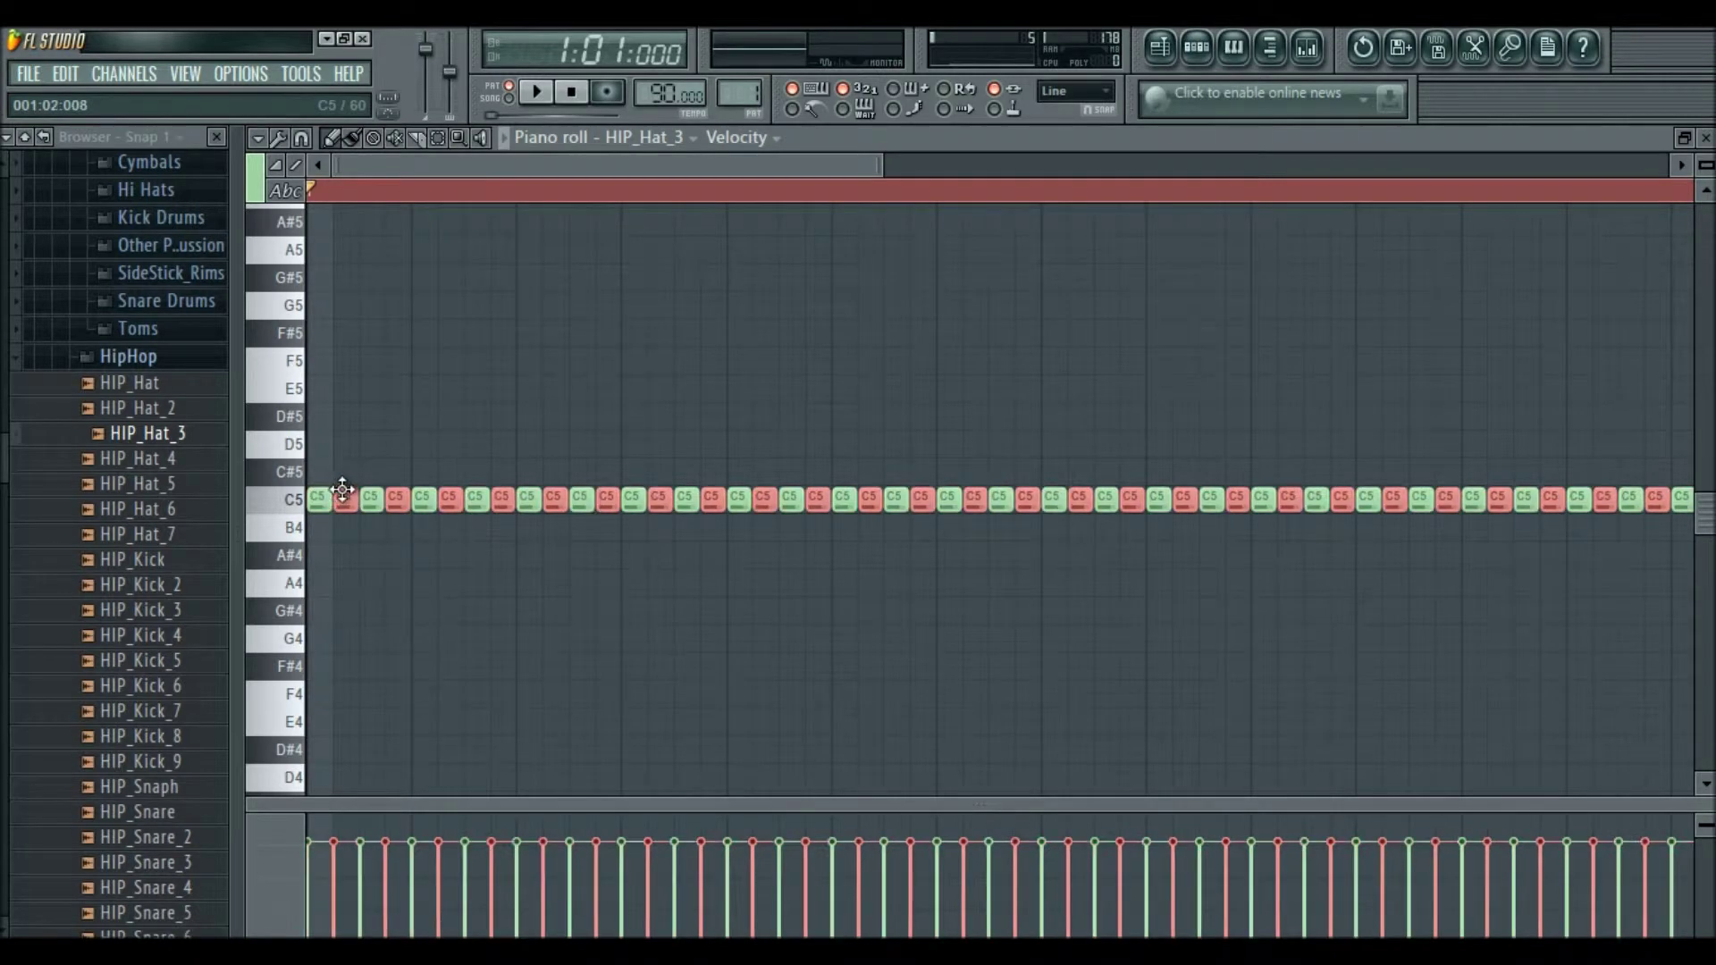
# Enlarge the velocity lane below the hat notes and play the pattern briefly.
pyautogui.moveTo(544, 801); pyautogui.dragTo(543, 506)
pyautogui.scroll(-2, 617, 361)
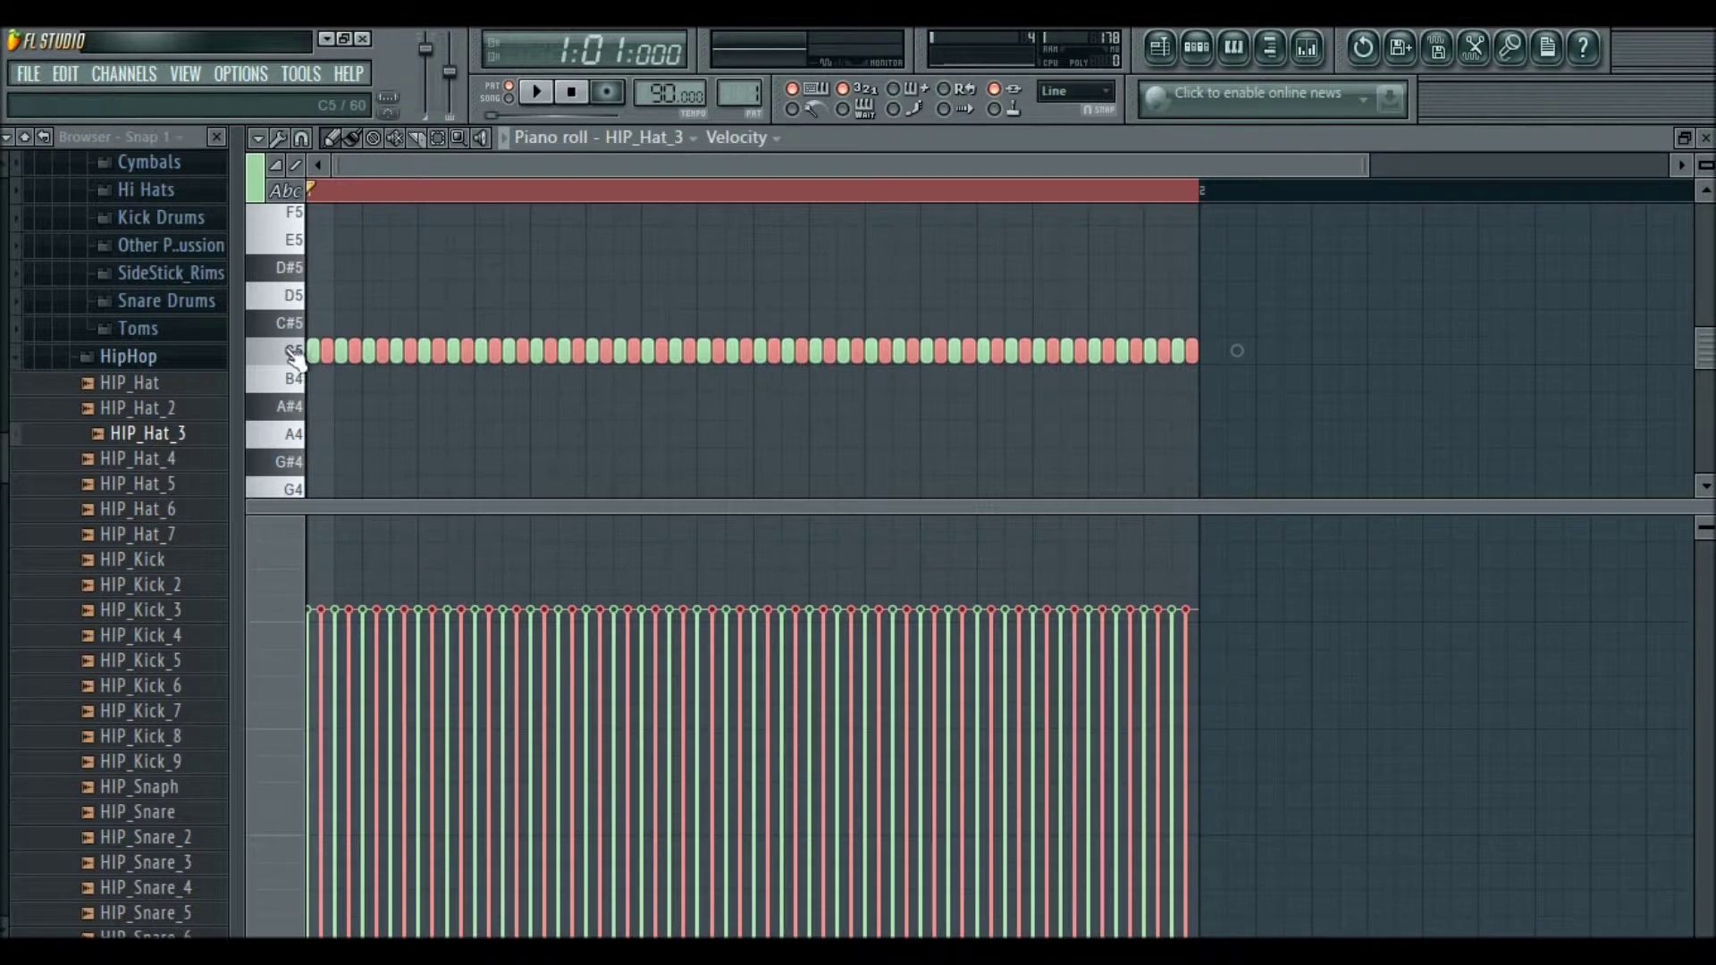
pyautogui.click(541, 93)
pyautogui.click(569, 93)
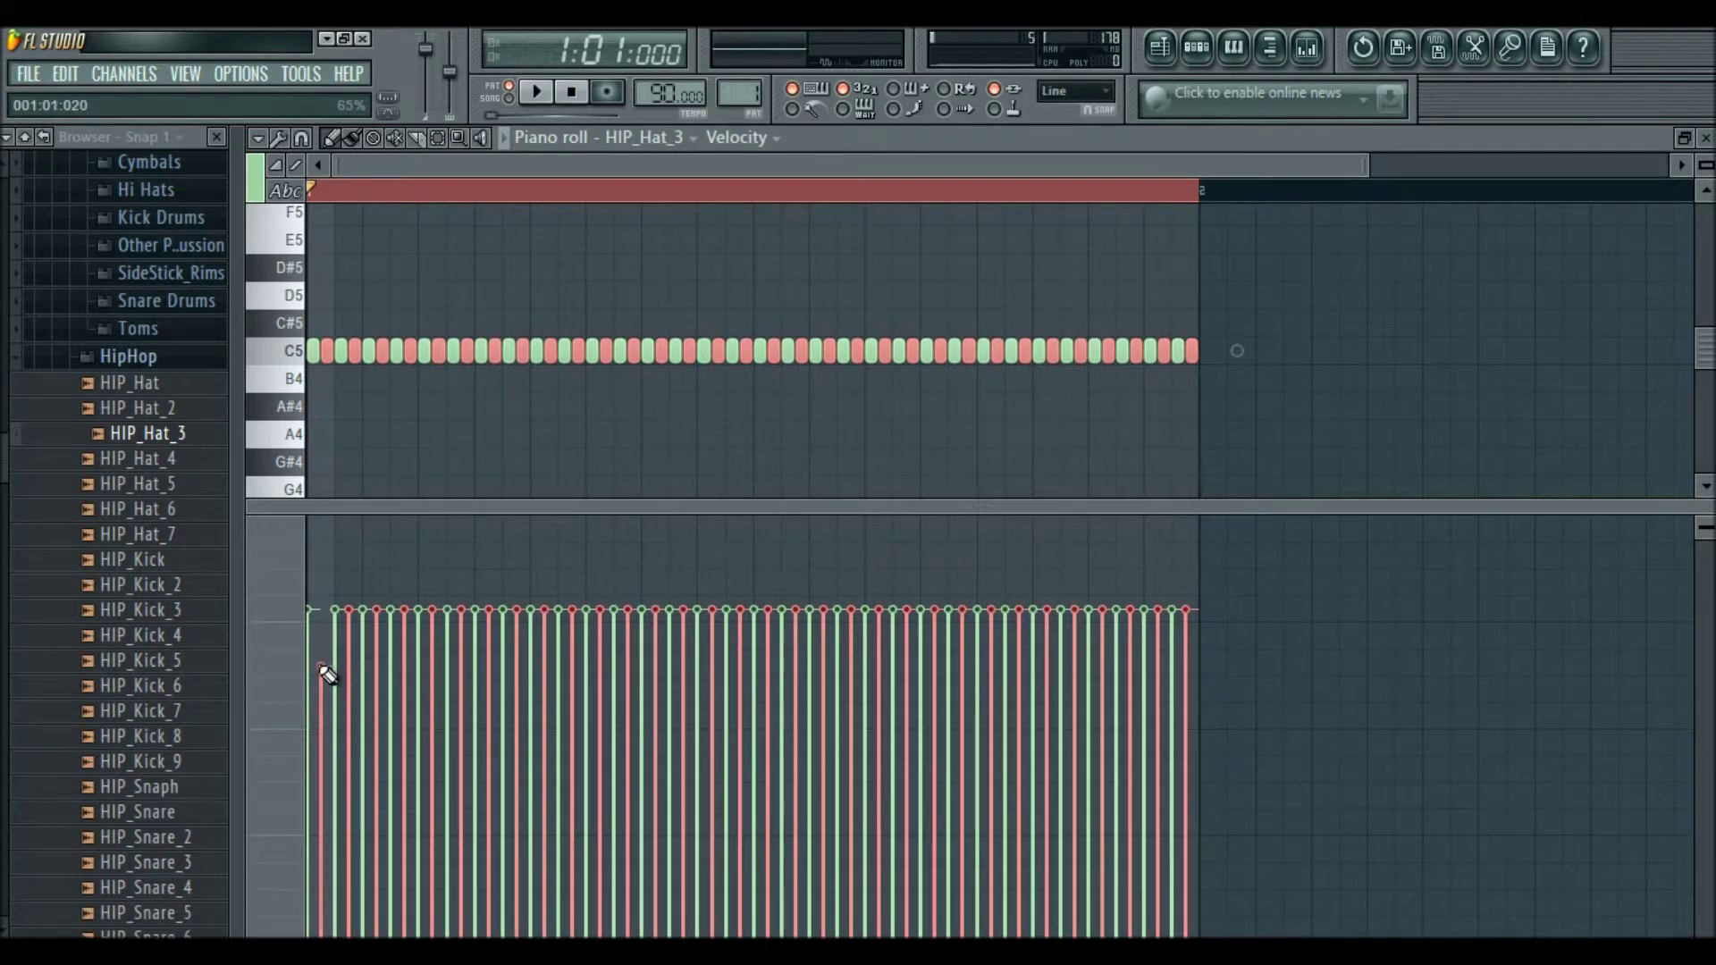
# Lower the velocity of every second hat note to about 65% across the pattern, play it back and deselect the notes.
pyautogui.moveTo(387, 672); pyautogui.dragTo(461, 673)
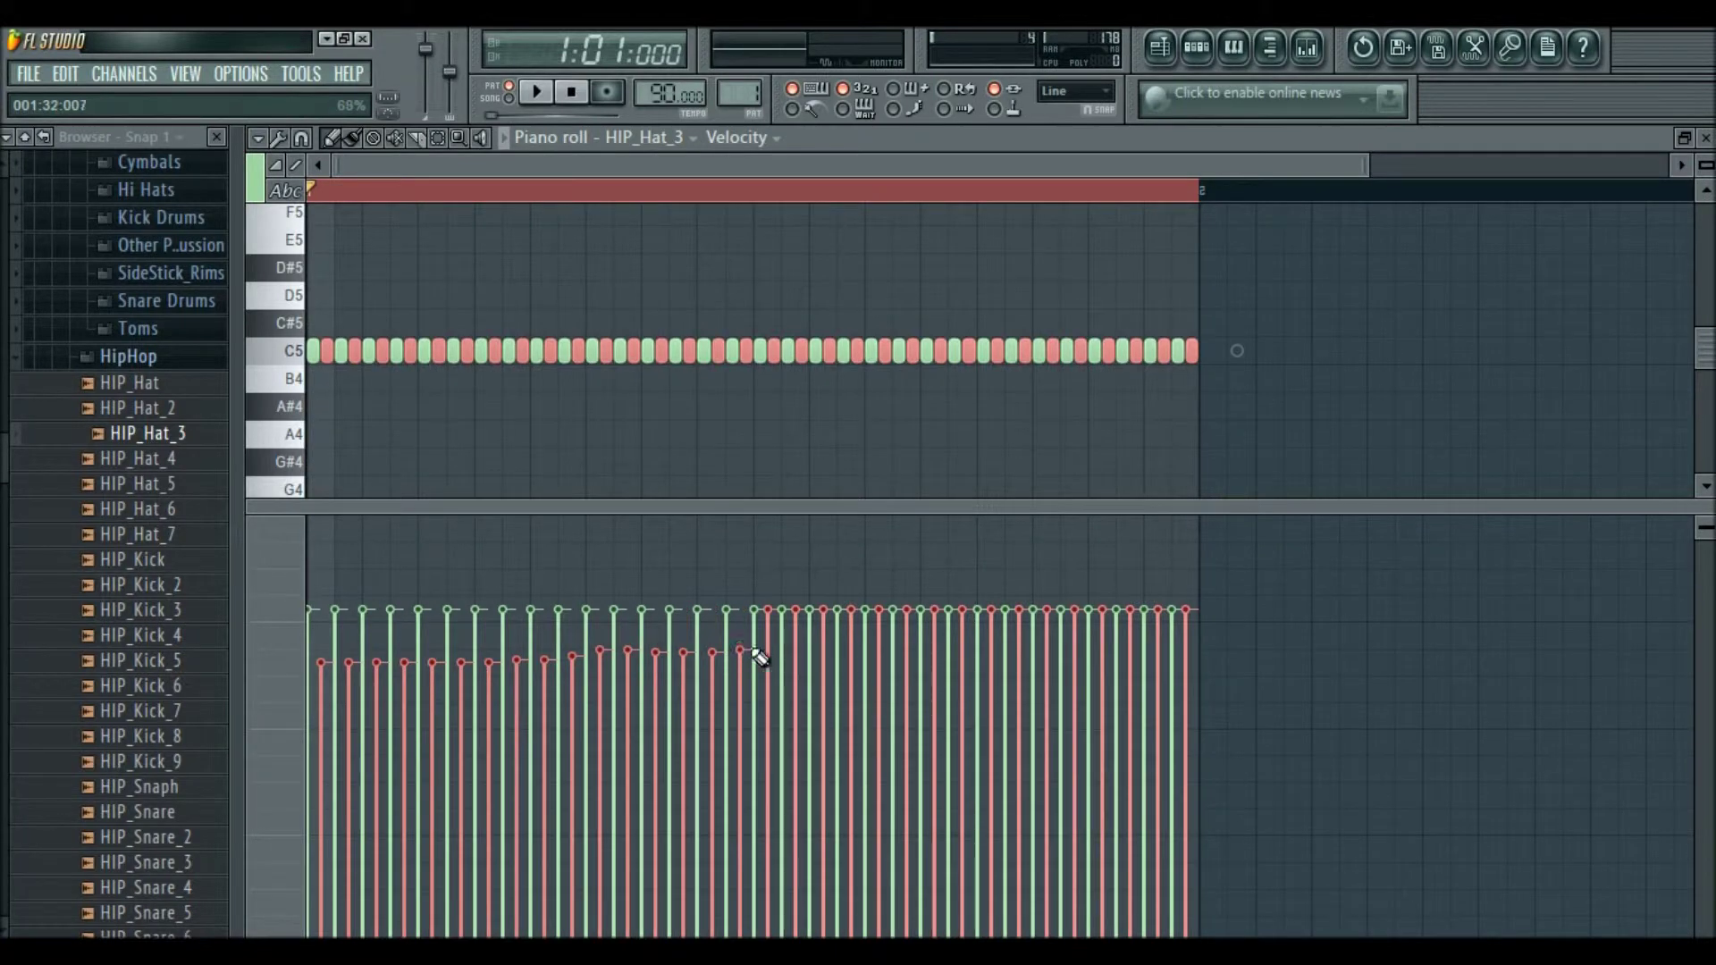
pyautogui.moveTo(833, 665); pyautogui.dragTo(1189, 686)
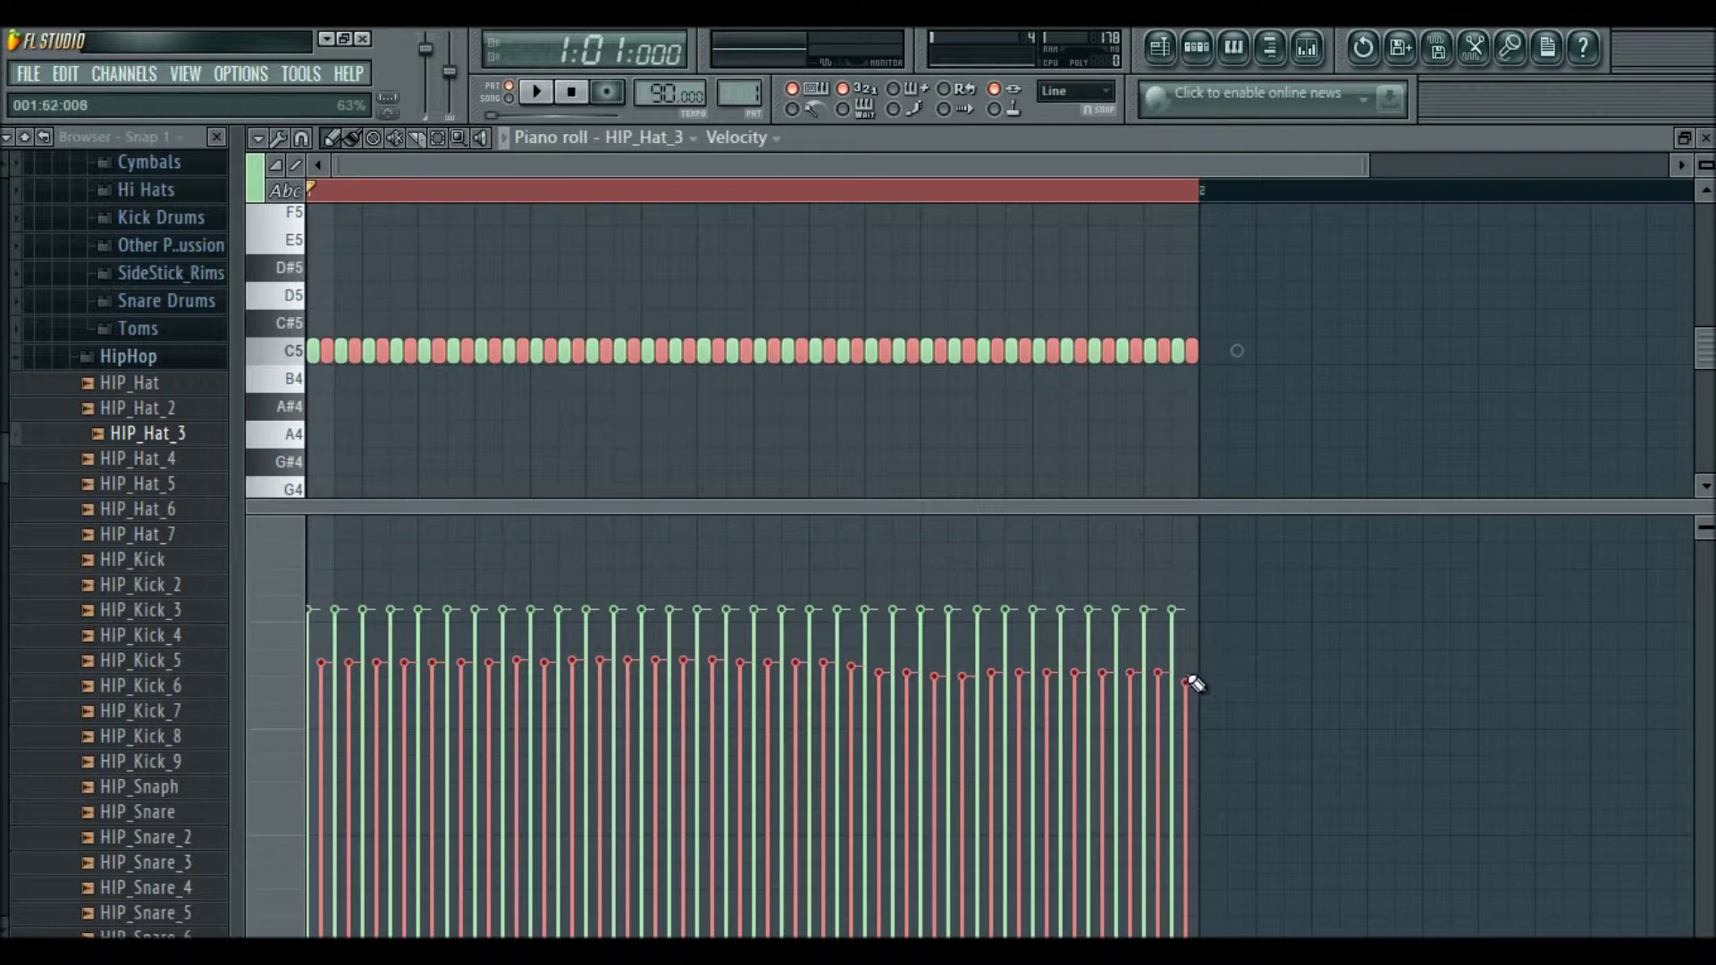
pyautogui.press('space')
pyautogui.moveTo(324, 677); pyautogui.dragTo(882, 682)
pyautogui.press('space')
pyautogui.click(749, 460)
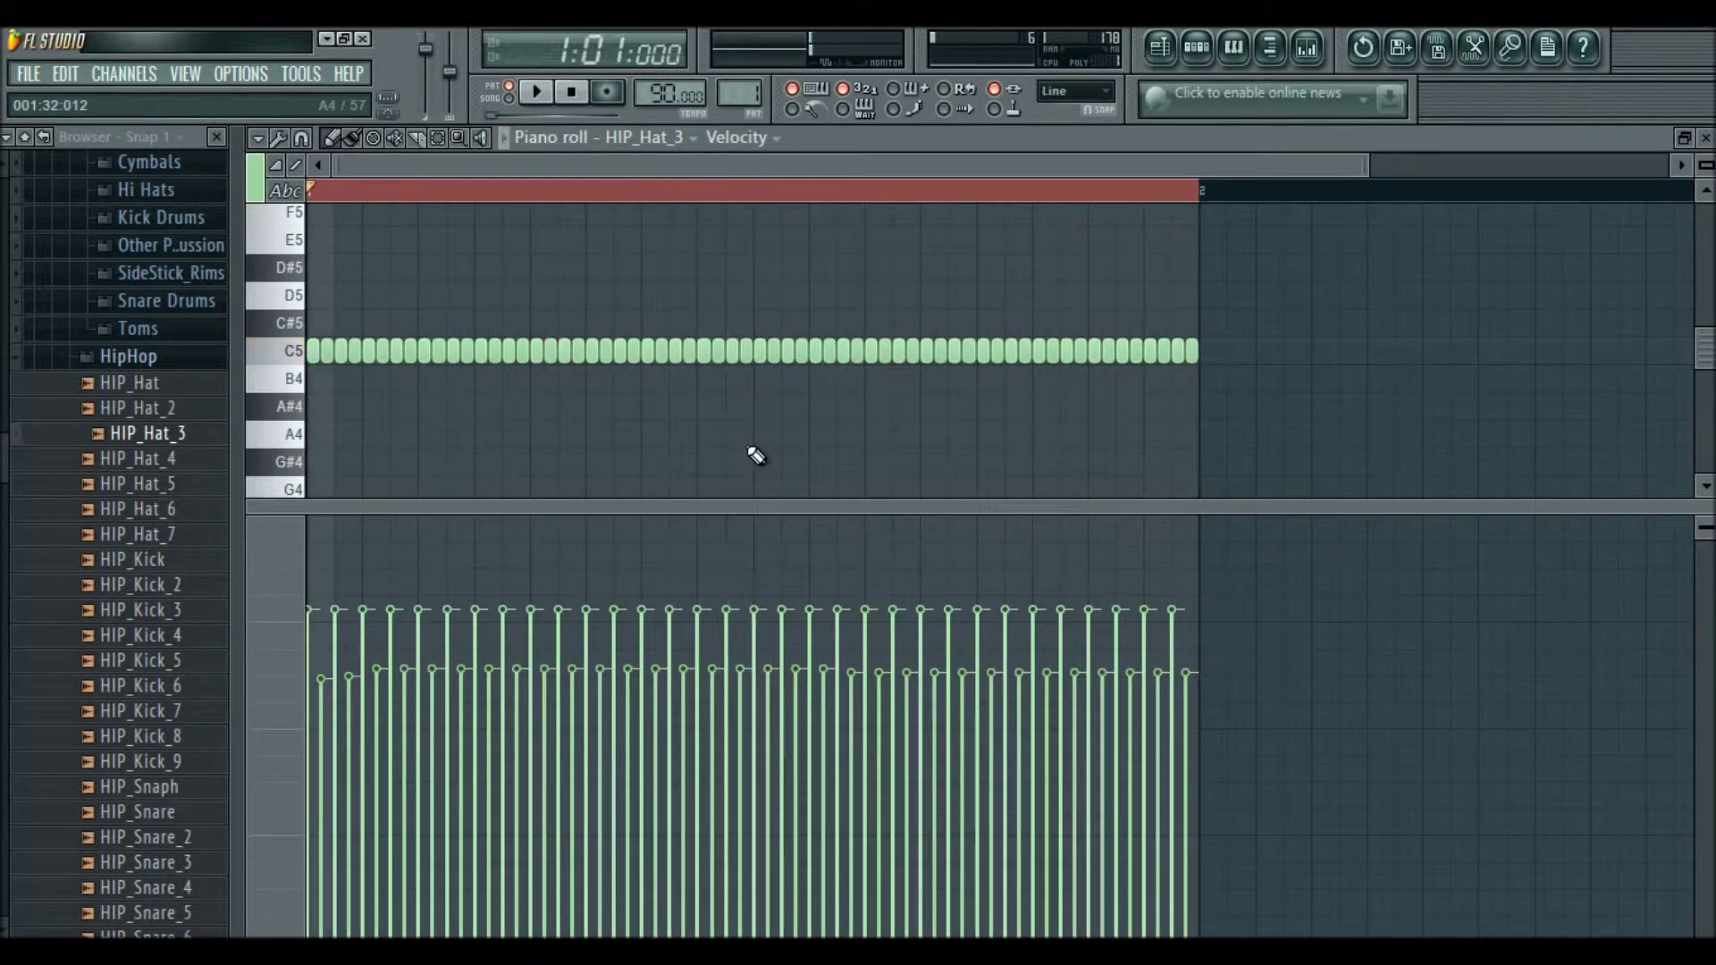
pyautogui.scroll(4, 760, 434)
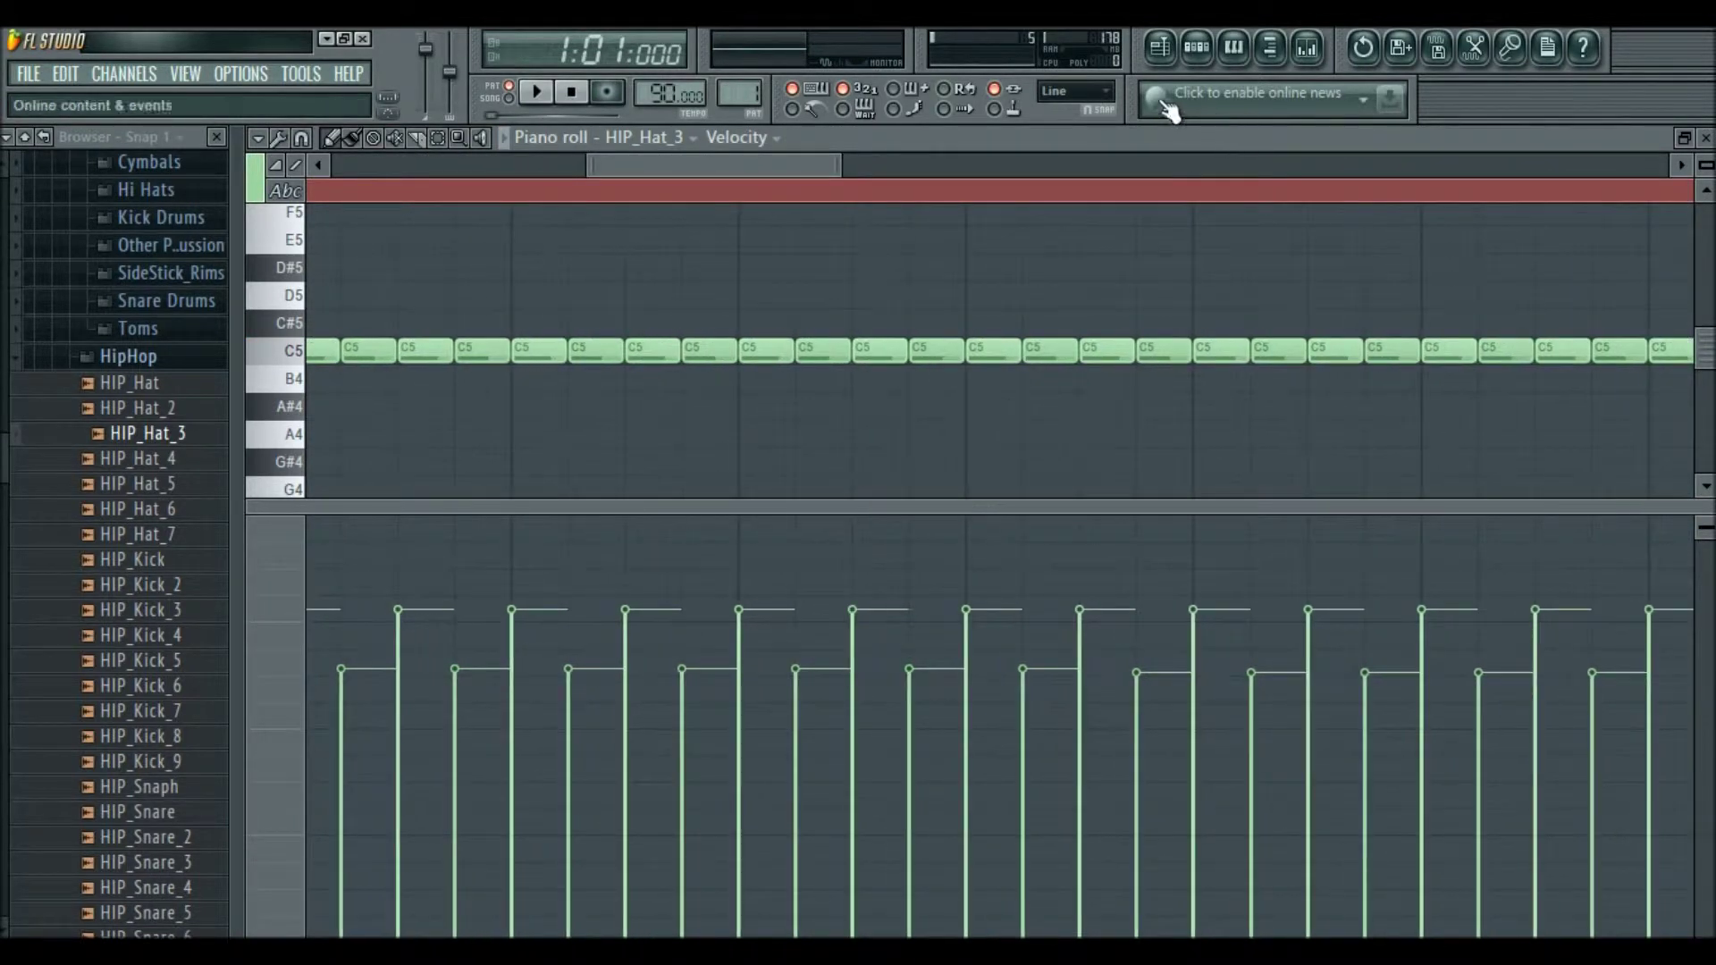
# Set the snap to 1/4 step and play the whole hat pattern through once.
pyautogui.click(1114, 91)
pyautogui.click(1090, 287)
pyautogui.scroll(-4, 558, 429)
pyautogui.scroll(-2, 561, 416)
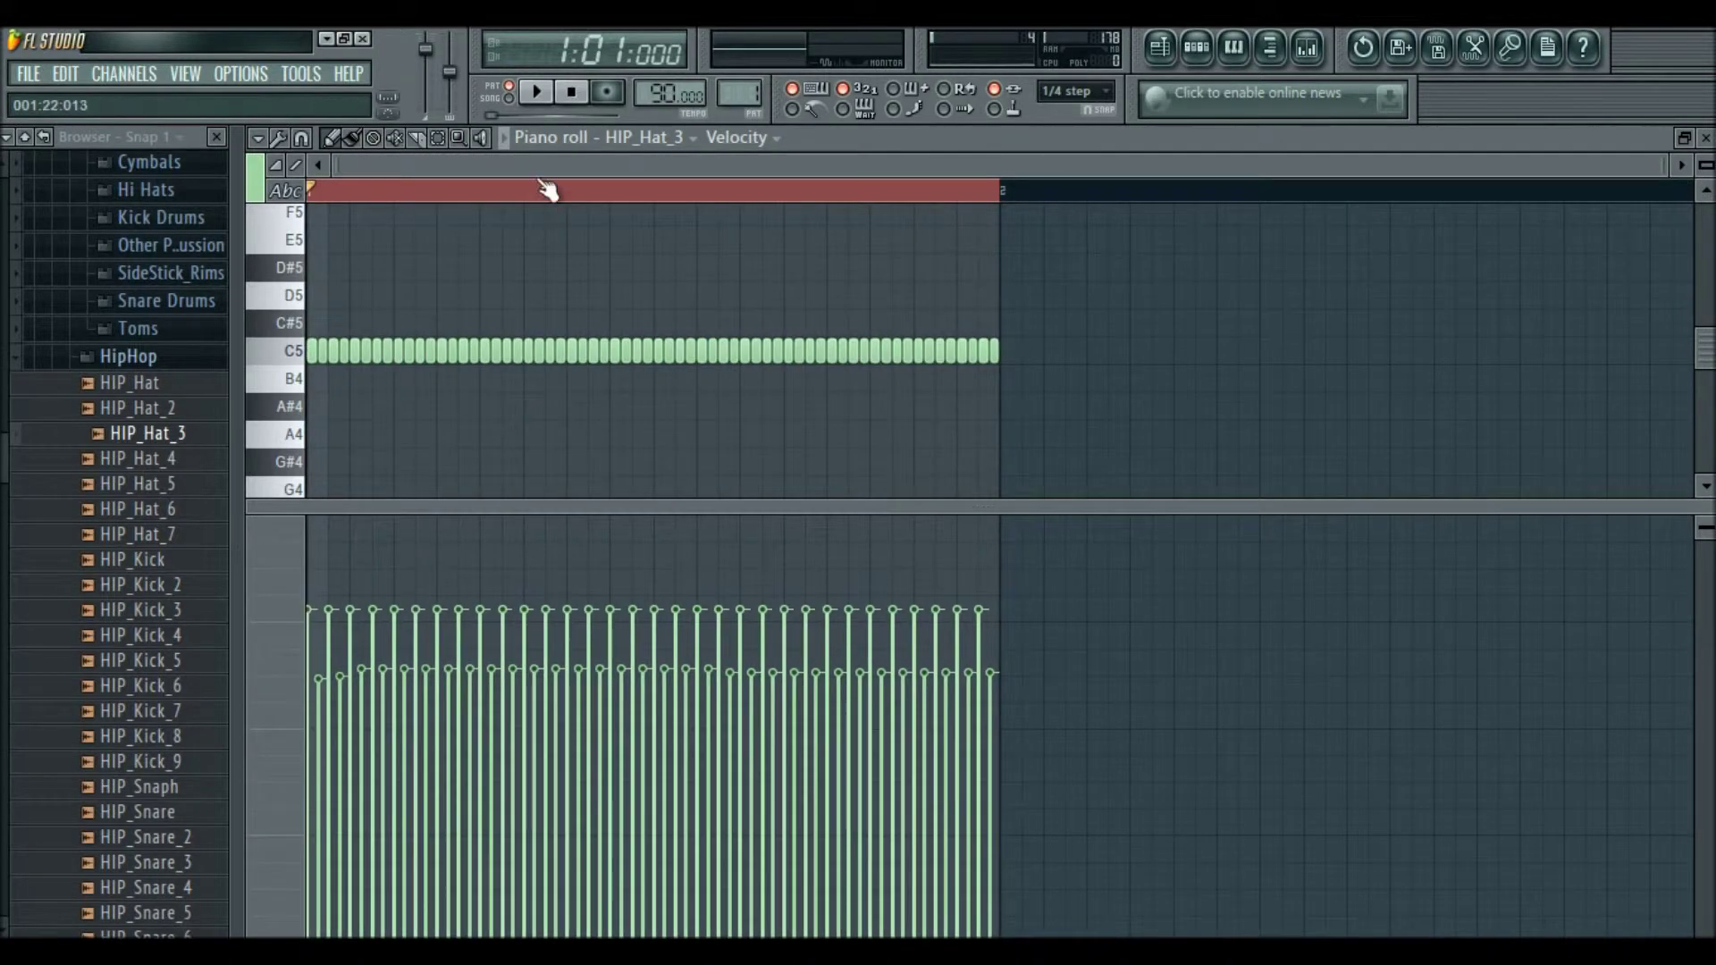
pyautogui.click(539, 97)
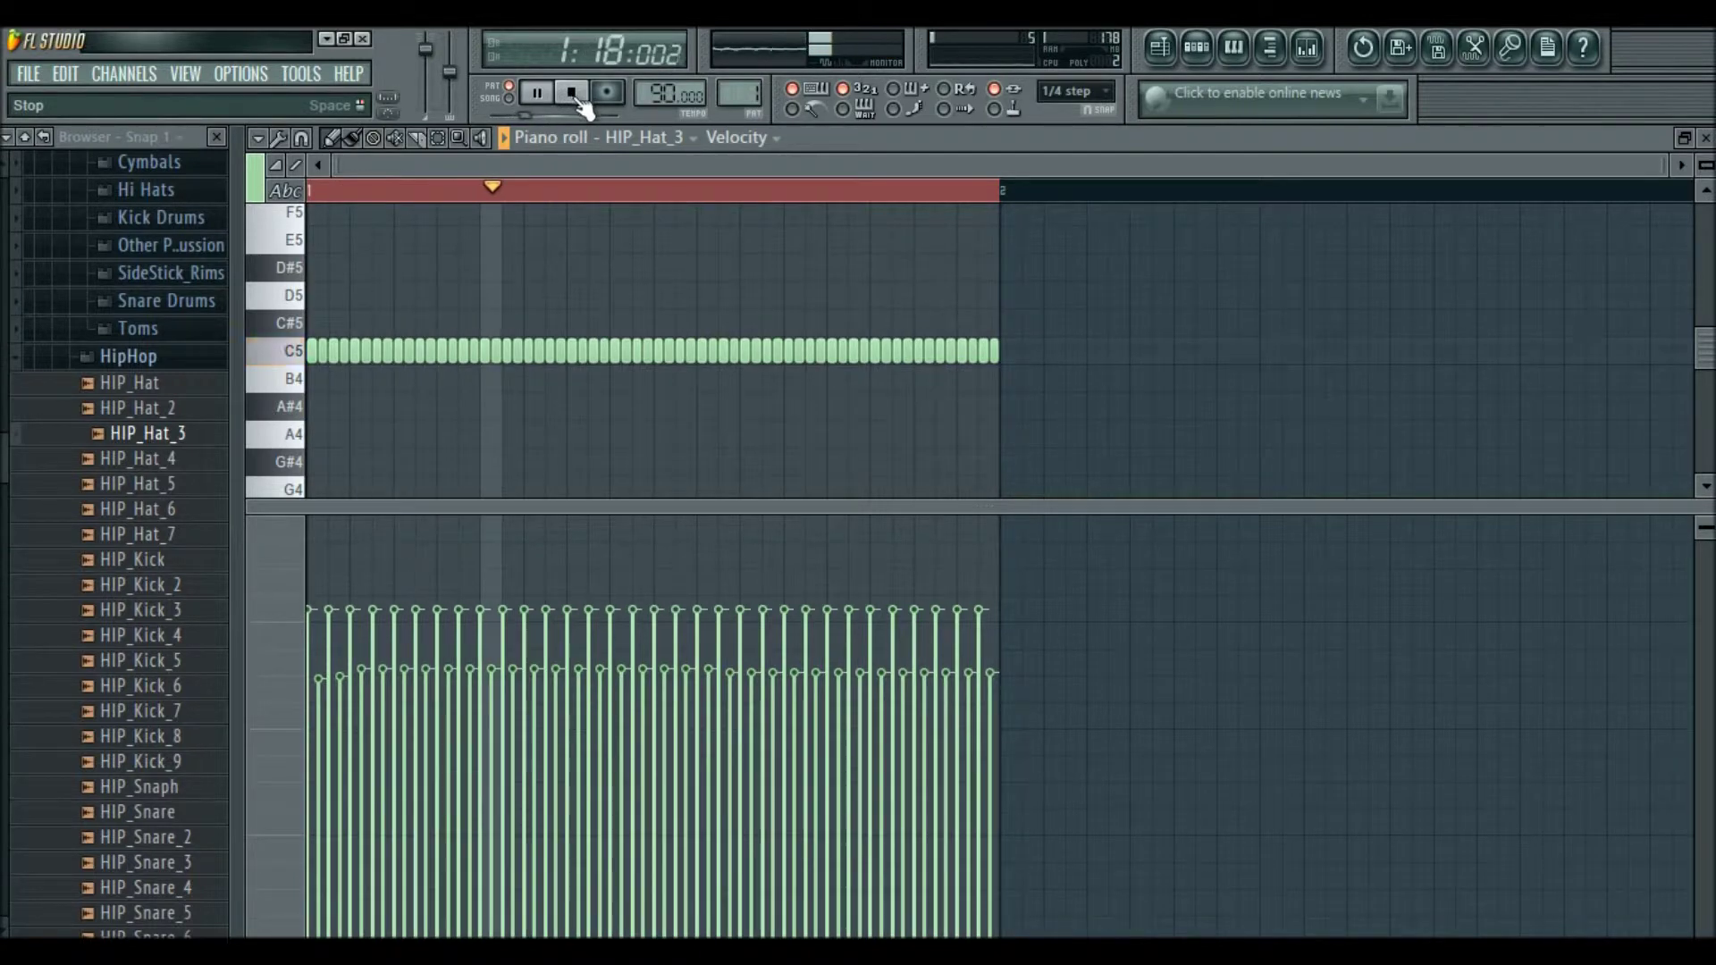
pyautogui.scroll(2, 601, 265)
pyautogui.scroll(-1, 594, 286)
pyautogui.scroll(2, 644, 333)
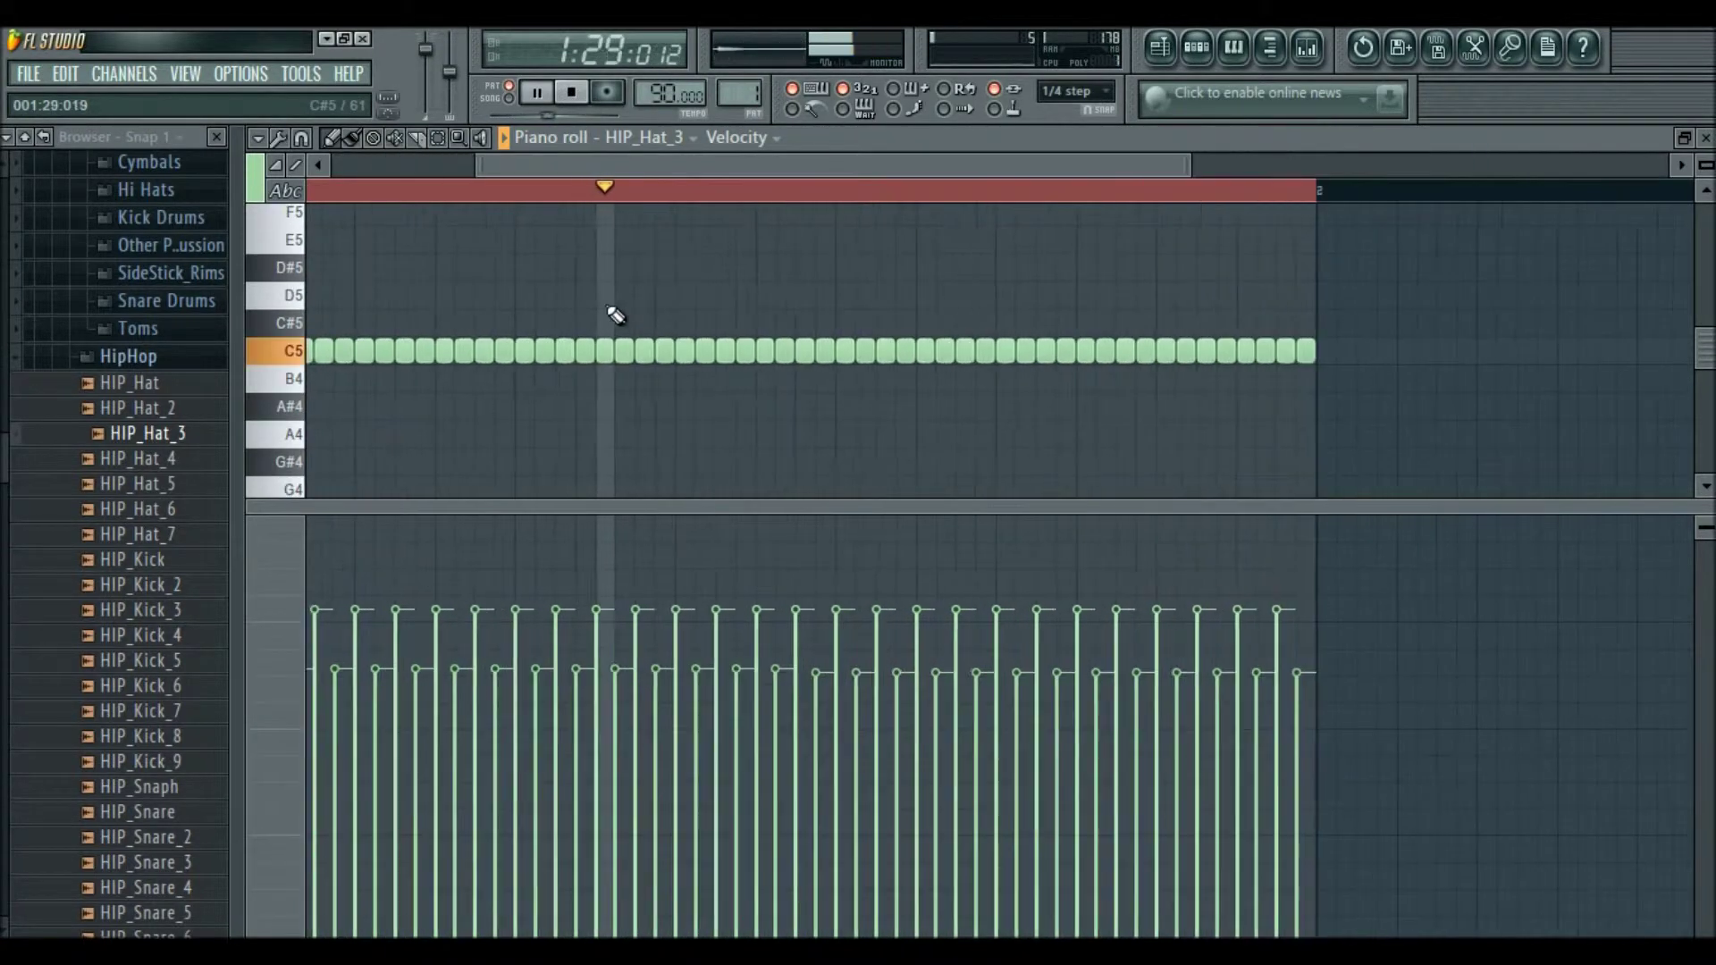
pyautogui.click(571, 92)
# Replace the hat notes at steps 31 and 32 with one C5 note and two half-length C5 notes, and play the pattern.
pyautogui.scroll(3, 644, 349)
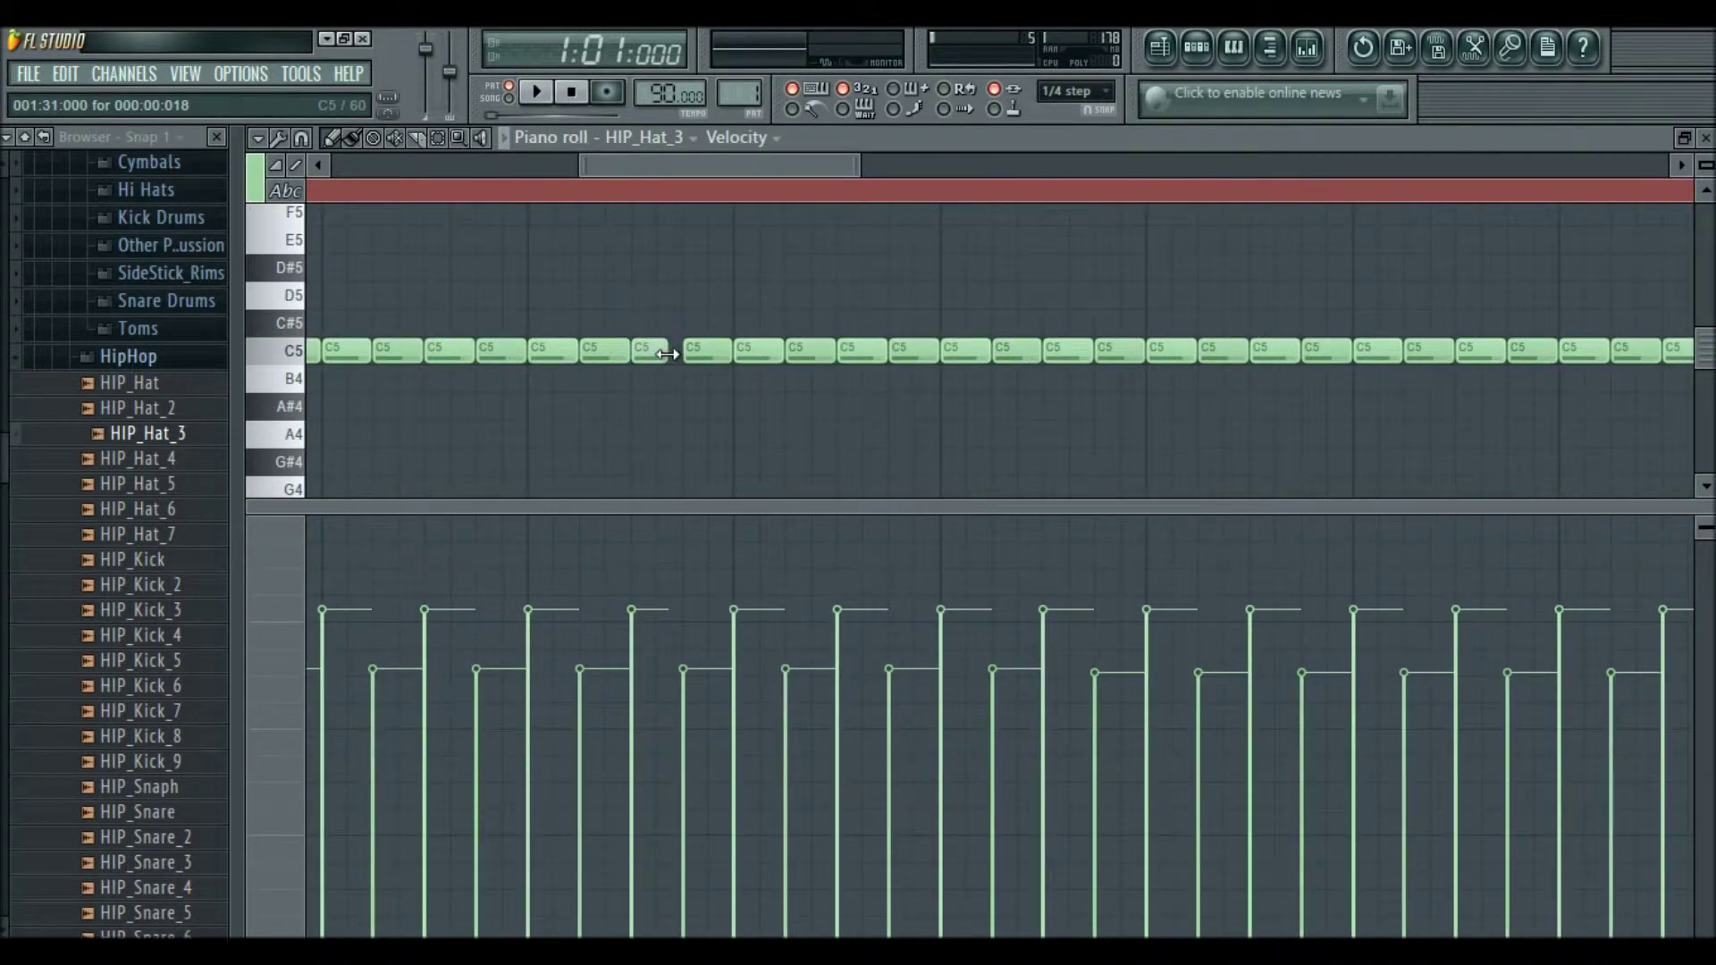
pyautogui.moveTo(668, 355); pyautogui.dragTo(682, 379)
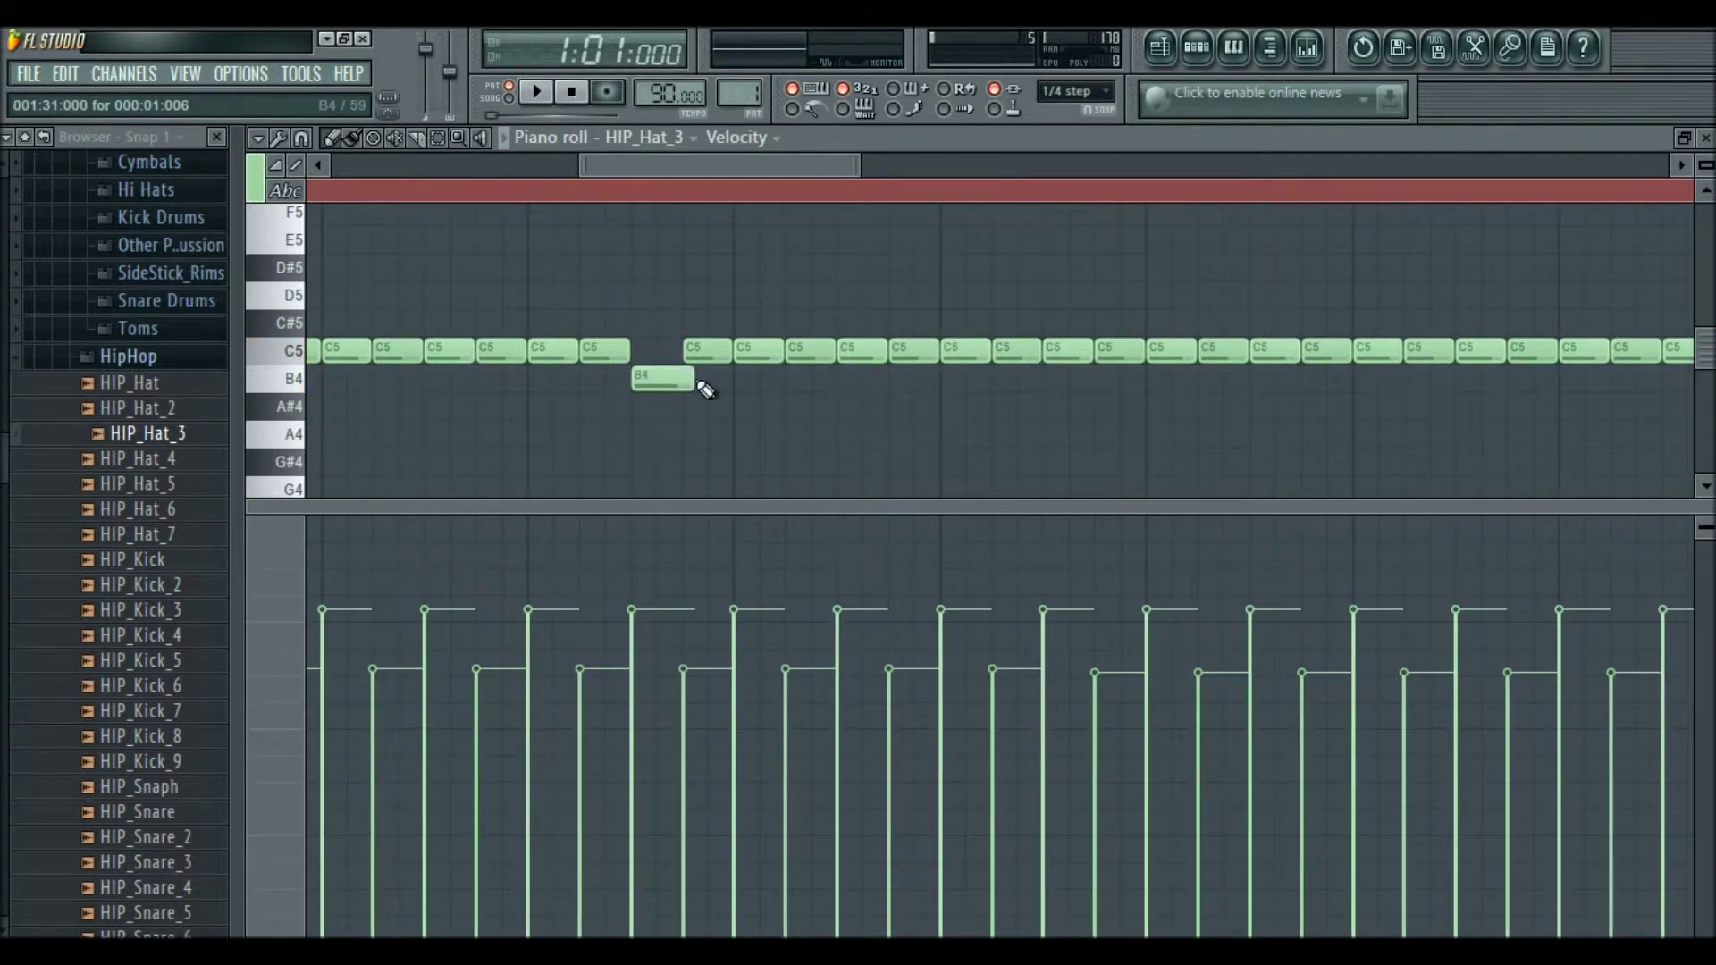
pyautogui.rightClick(704, 385)
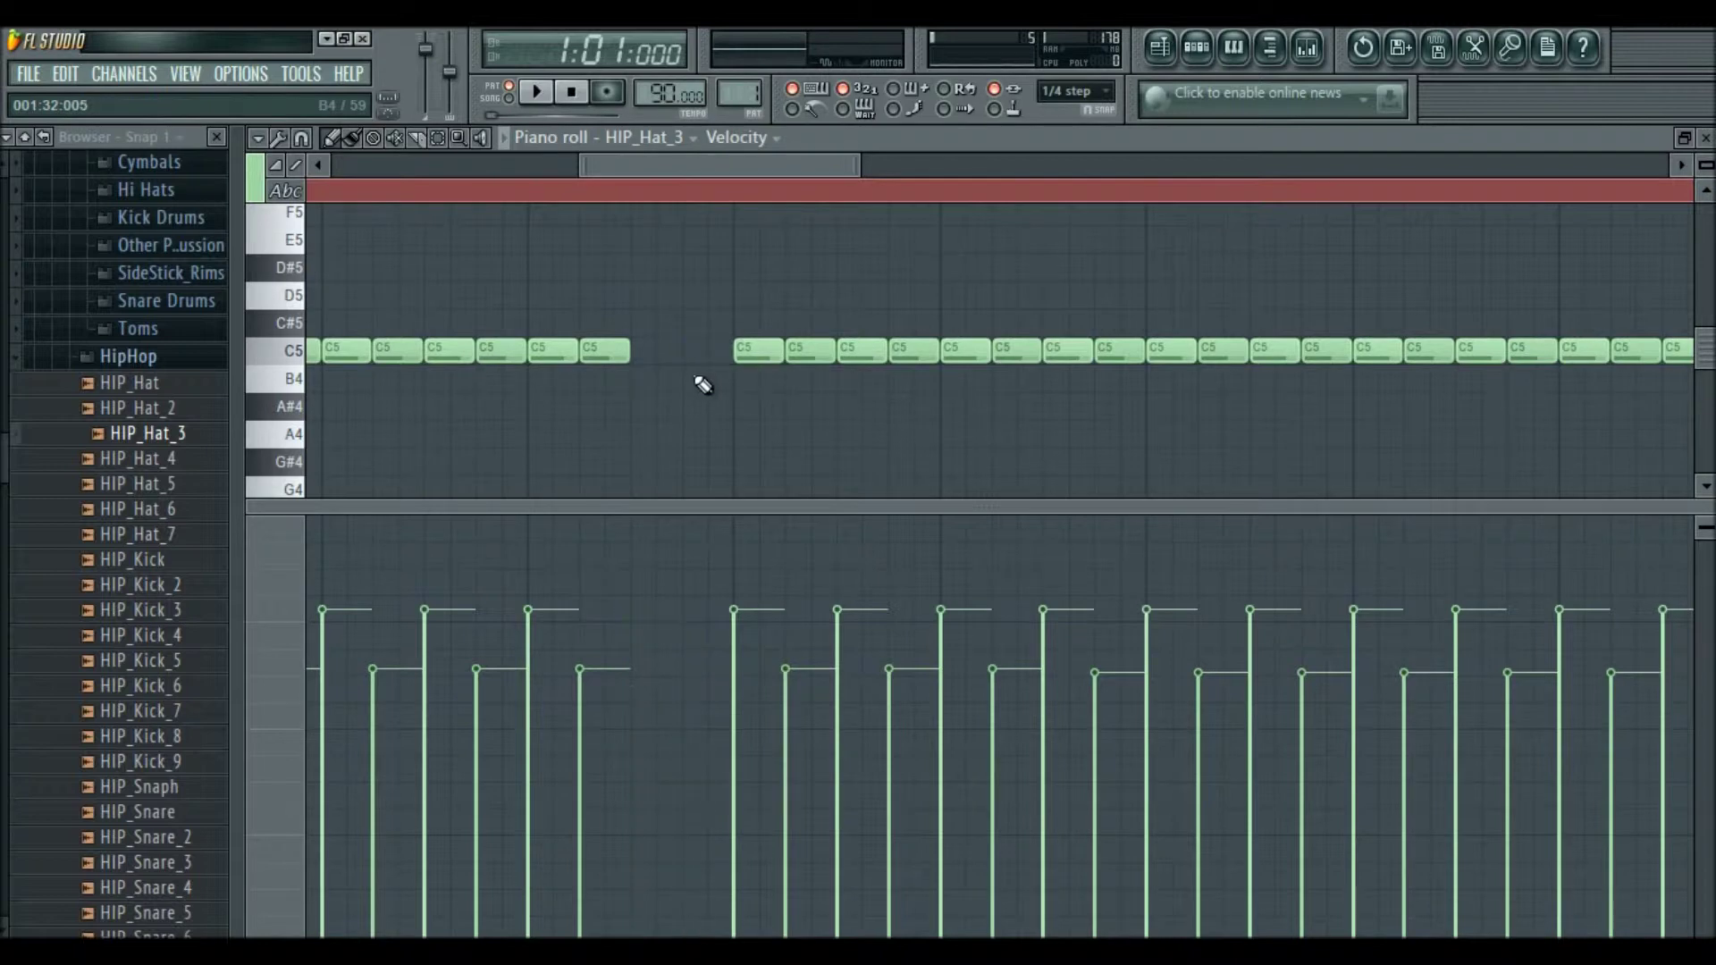
pyautogui.click(657, 352)
pyautogui.click(711, 383)
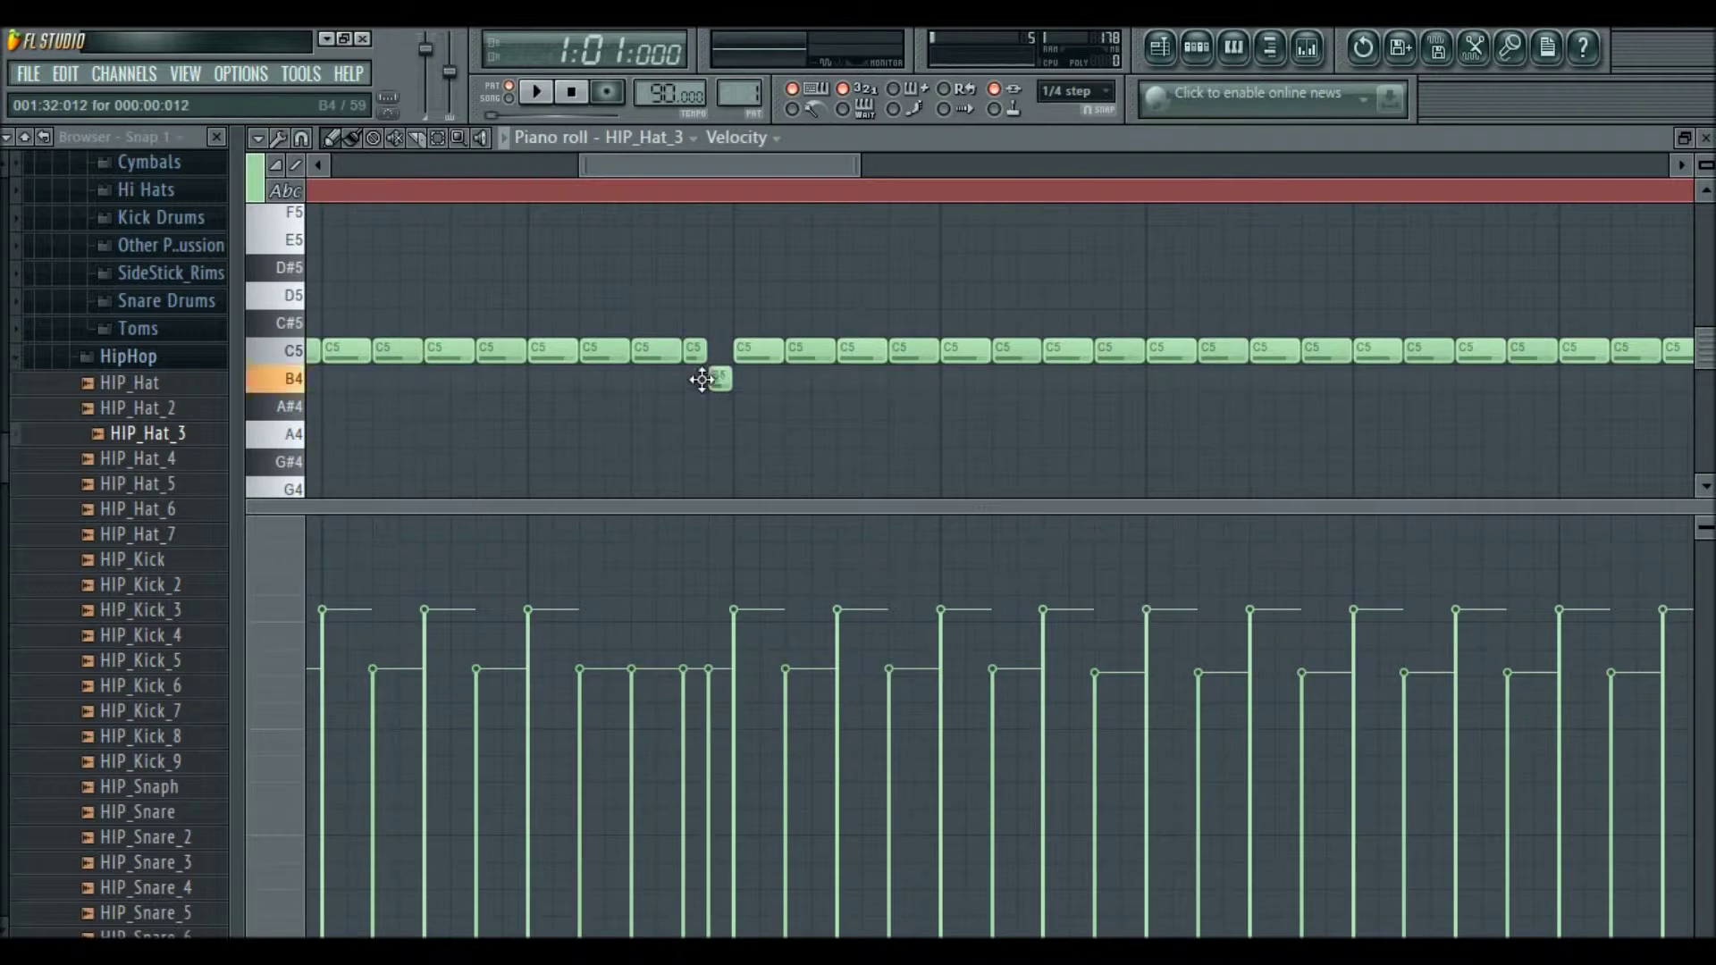
pyautogui.moveTo(704, 379); pyautogui.dragTo(704, 350)
pyautogui.scroll(-2, 617, 289)
pyautogui.scroll(-3, 616, 289)
pyautogui.click(552, 190)
pyautogui.click(541, 93)
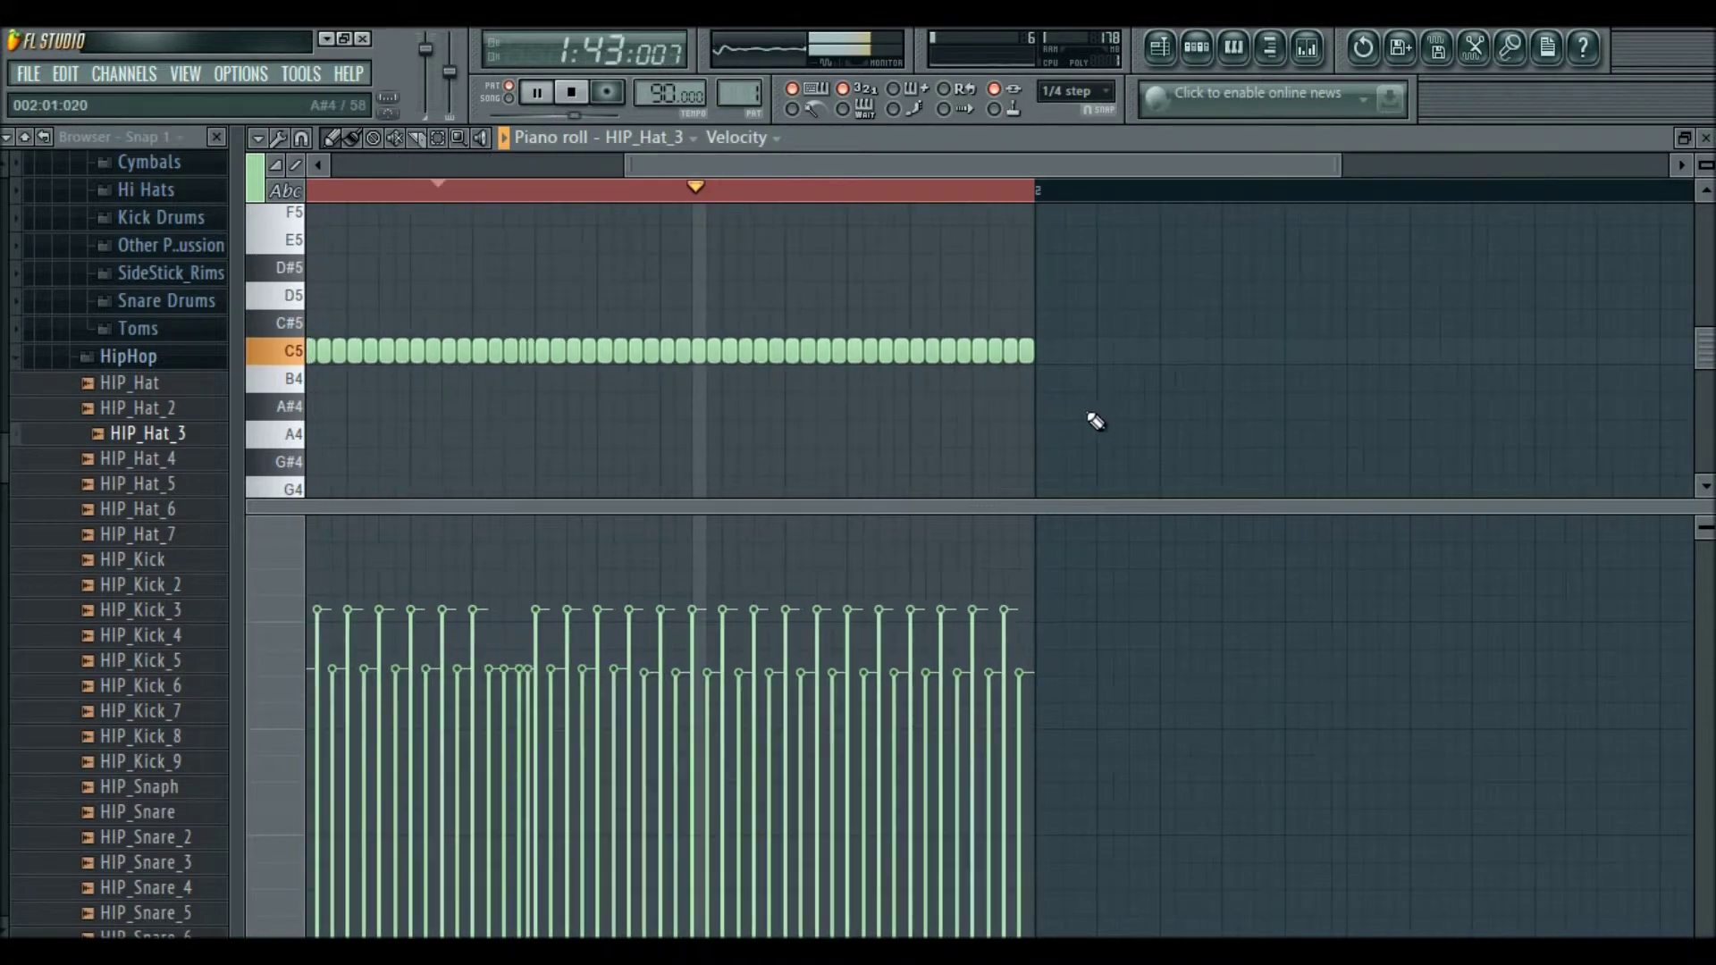
# Split the last hat note at step 64 into two half-length C5 notes and raise the velocity of both rolls' final notes.
pyautogui.scroll(5, 1028, 412)
pyautogui.moveTo(982, 357)
pyautogui.mouseDown()
pyautogui.moveTo(946, 358)
pyautogui.moveTo(965, 370)
pyautogui.mouseUp()
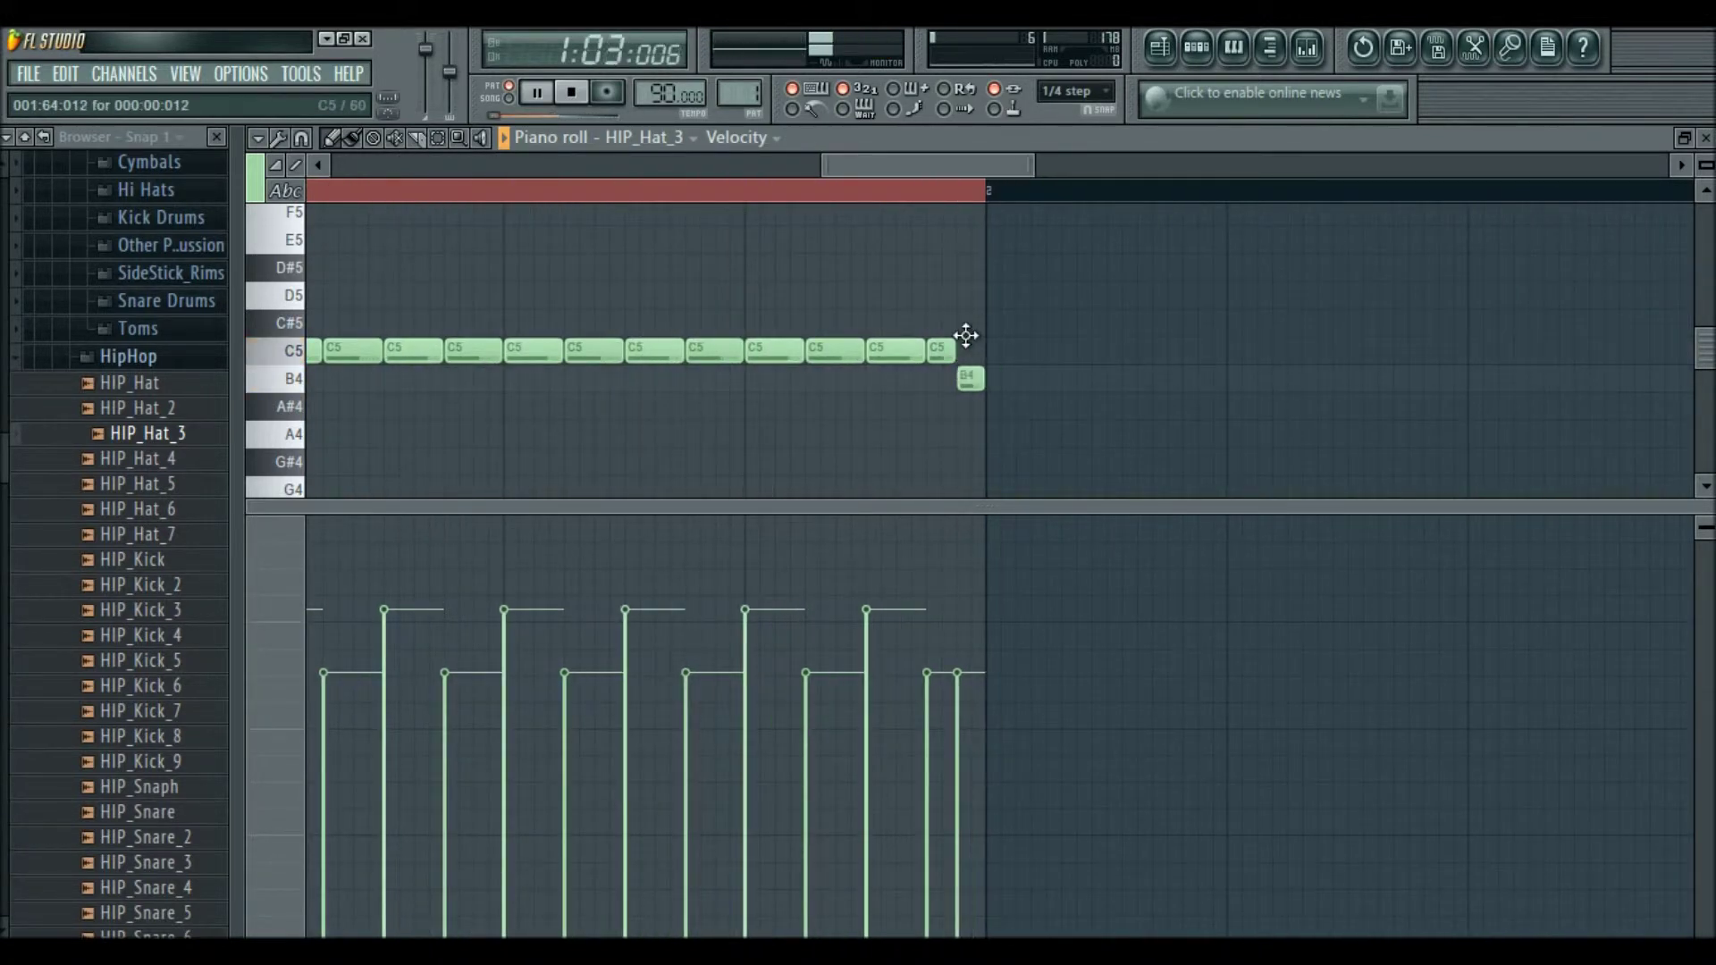
pyautogui.scroll(-3, 947, 456)
pyautogui.scroll(-2, 931, 478)
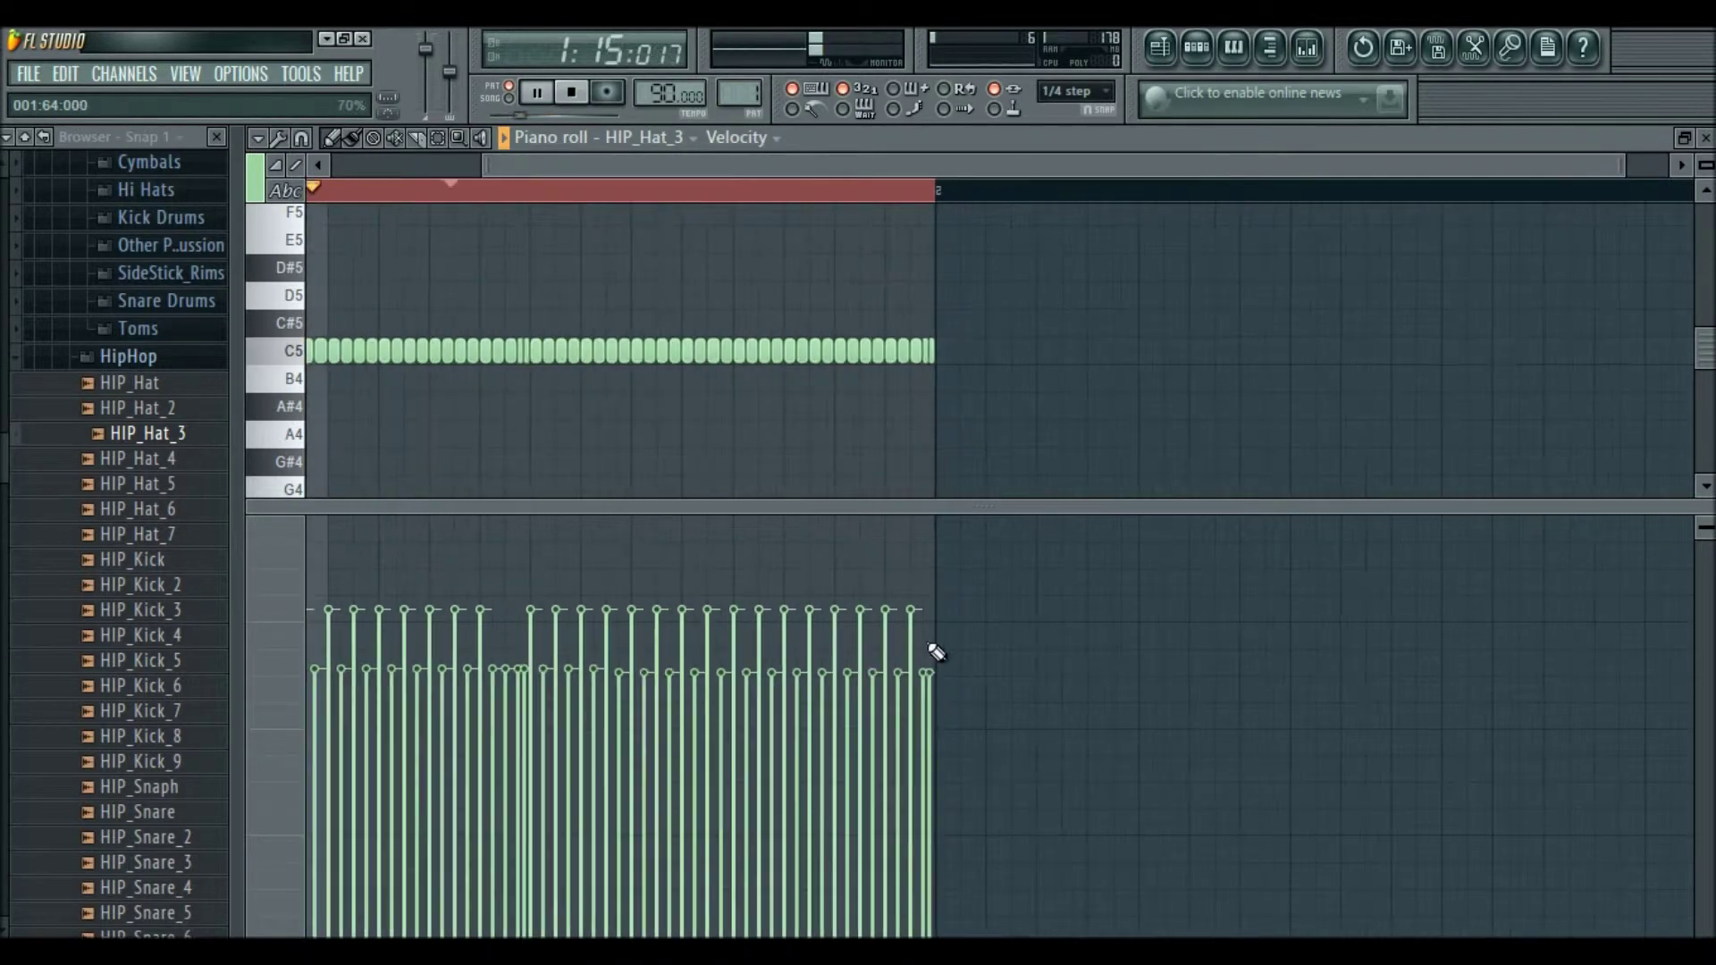
pyautogui.click(524, 641)
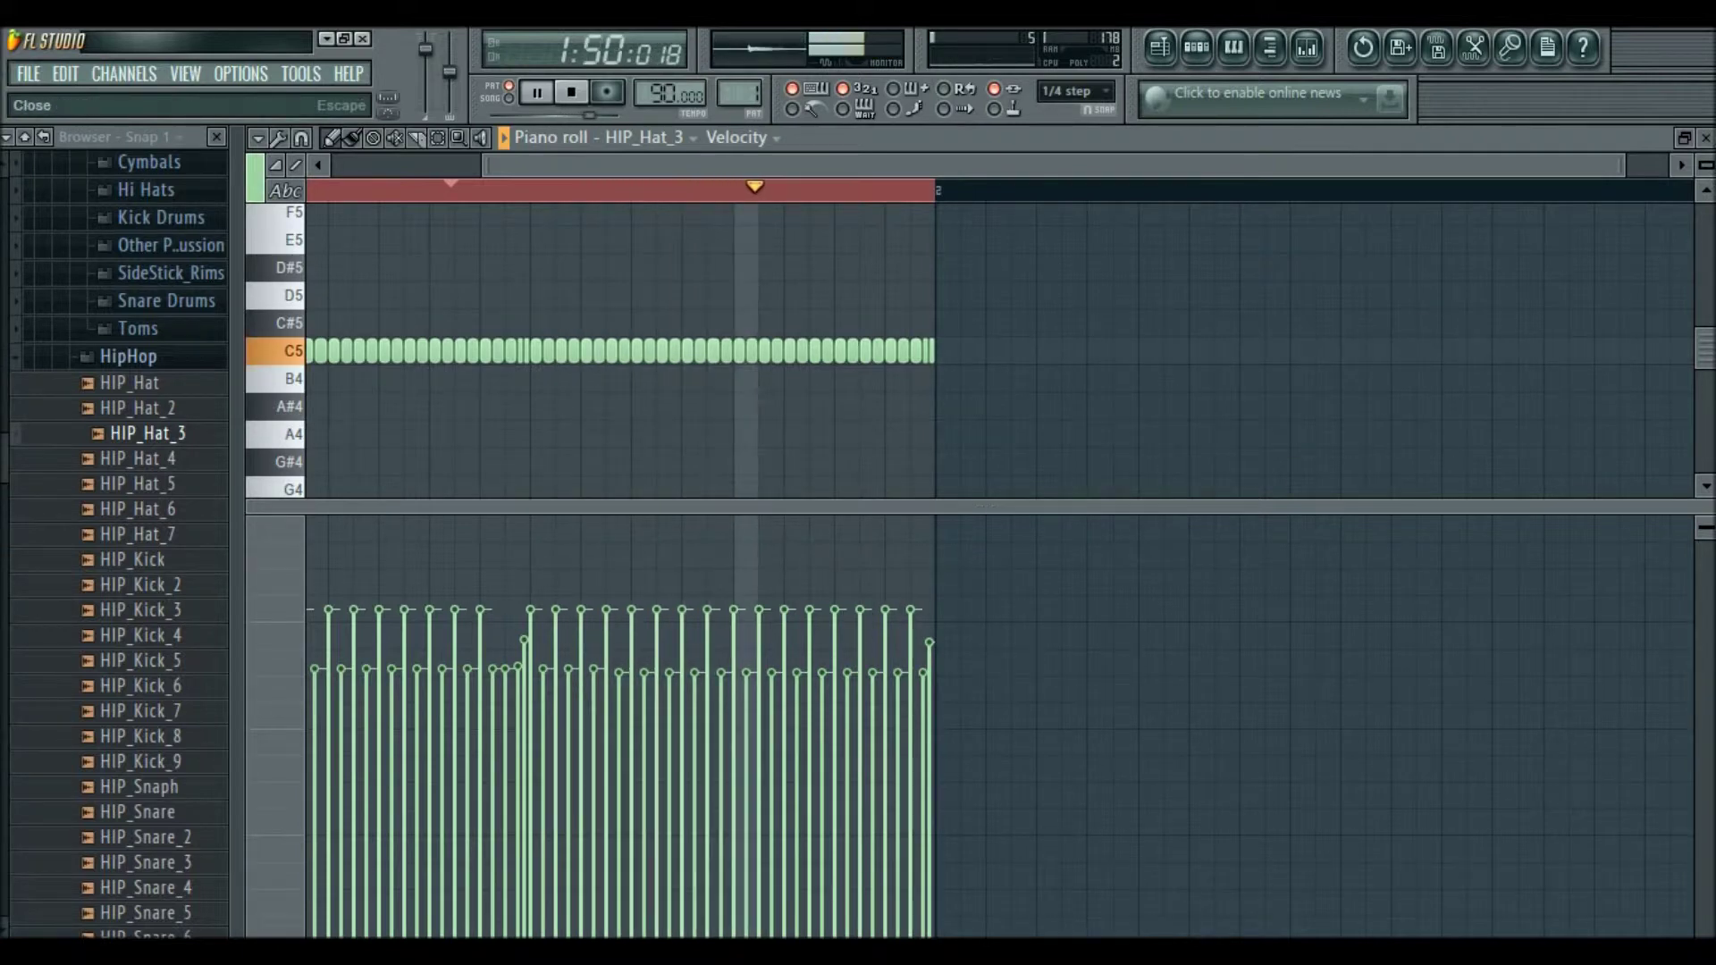
# Leave the hat's piano roll for the step sequencer and stop playback.
pyautogui.press('F7')
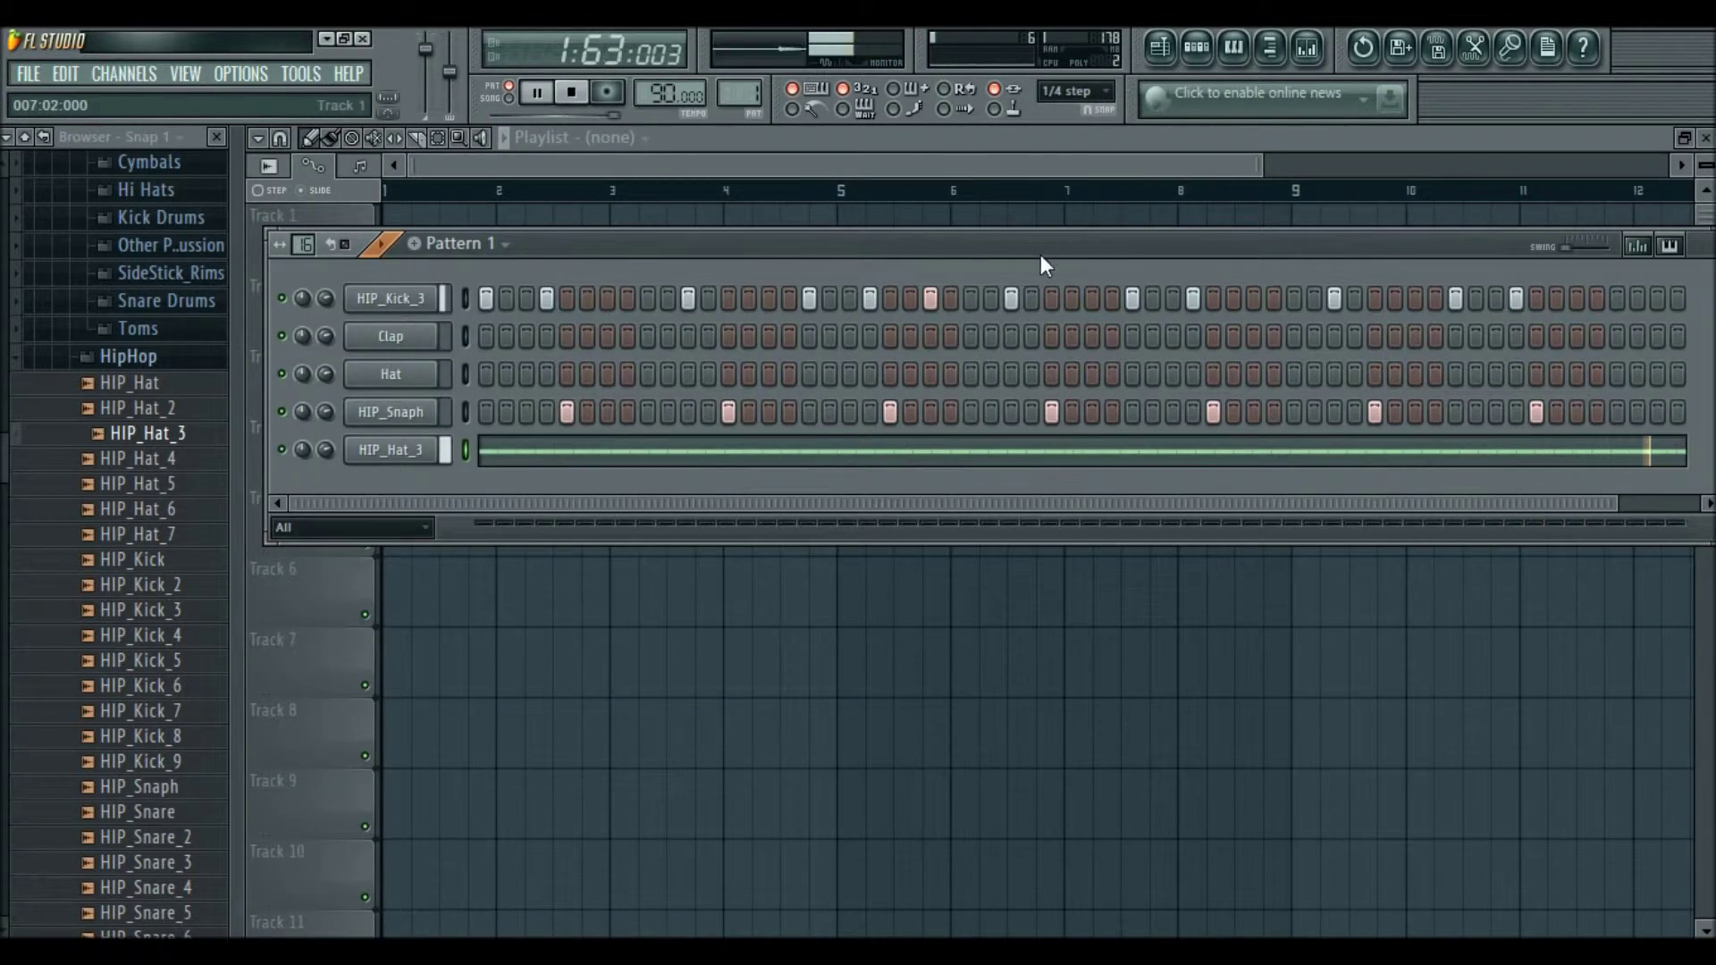
pyautogui.moveTo(1041, 255); pyautogui.dragTo(1034, 250)
pyautogui.click(537, 92)
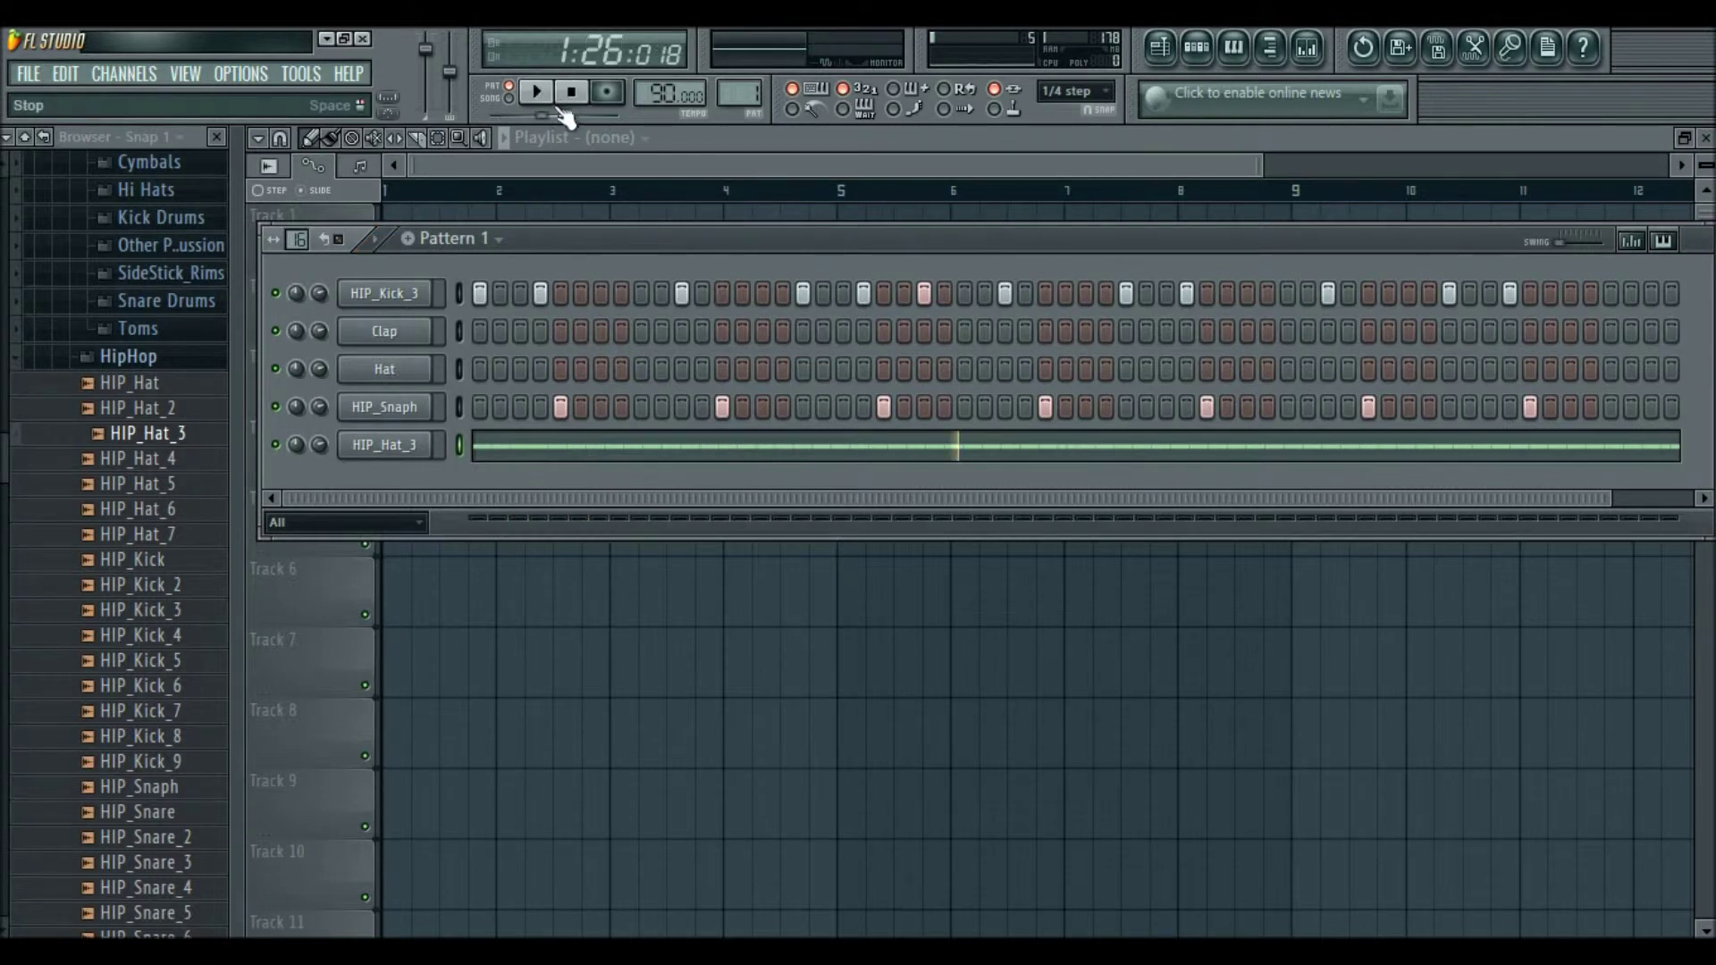
pyautogui.click(576, 95)
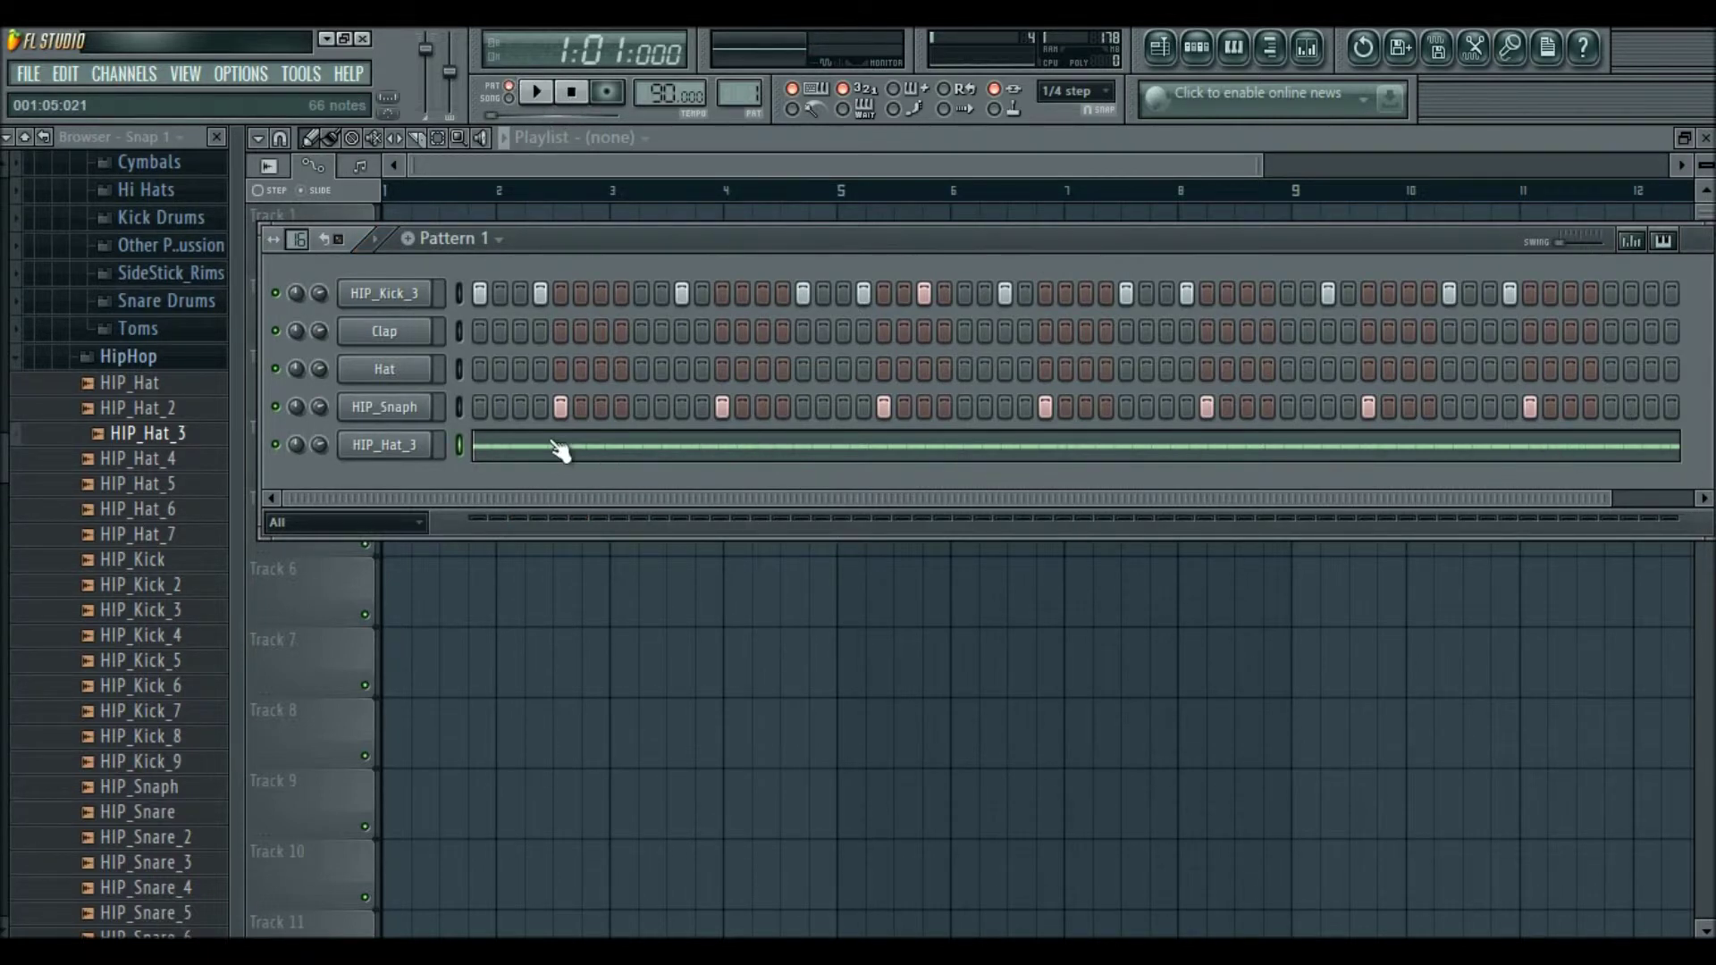
# Cut the HIP_Hat_3 notes from Pattern 1 and paste them into the HIP_Hat_3 channel of Pattern 2.
pyautogui.rightClick(411, 447)
pyautogui.moveTo(511, 641)
pyautogui.click(689, 638)
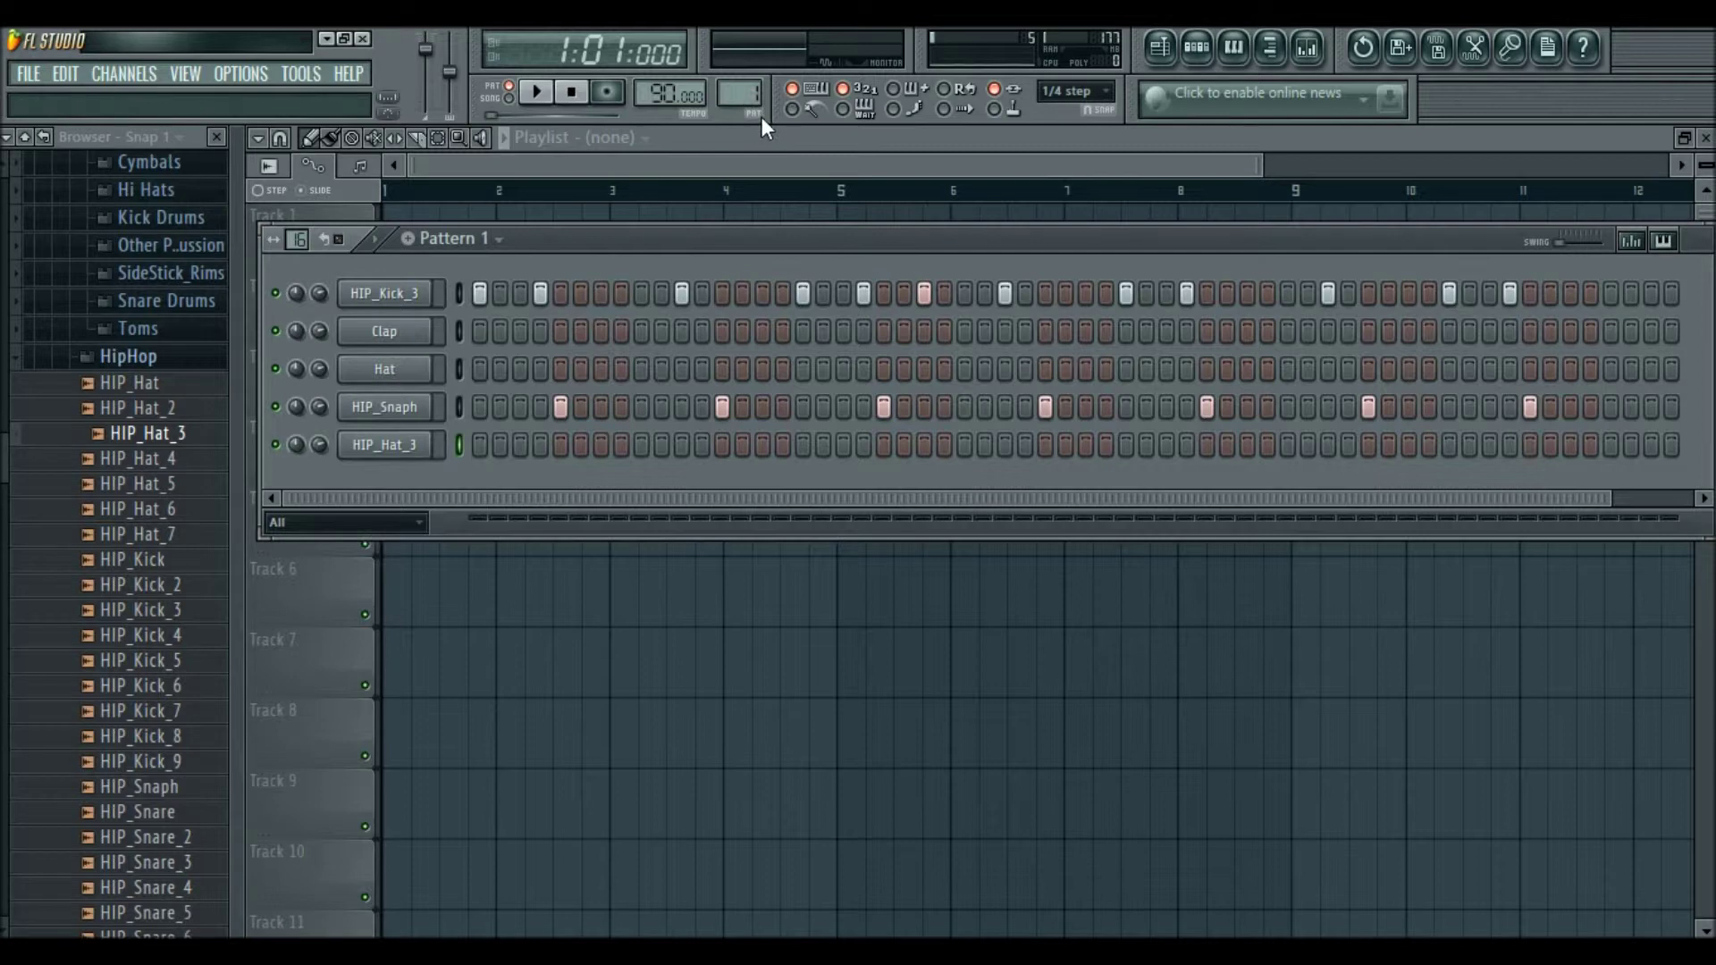
pyautogui.scroll(1, 739, 93)
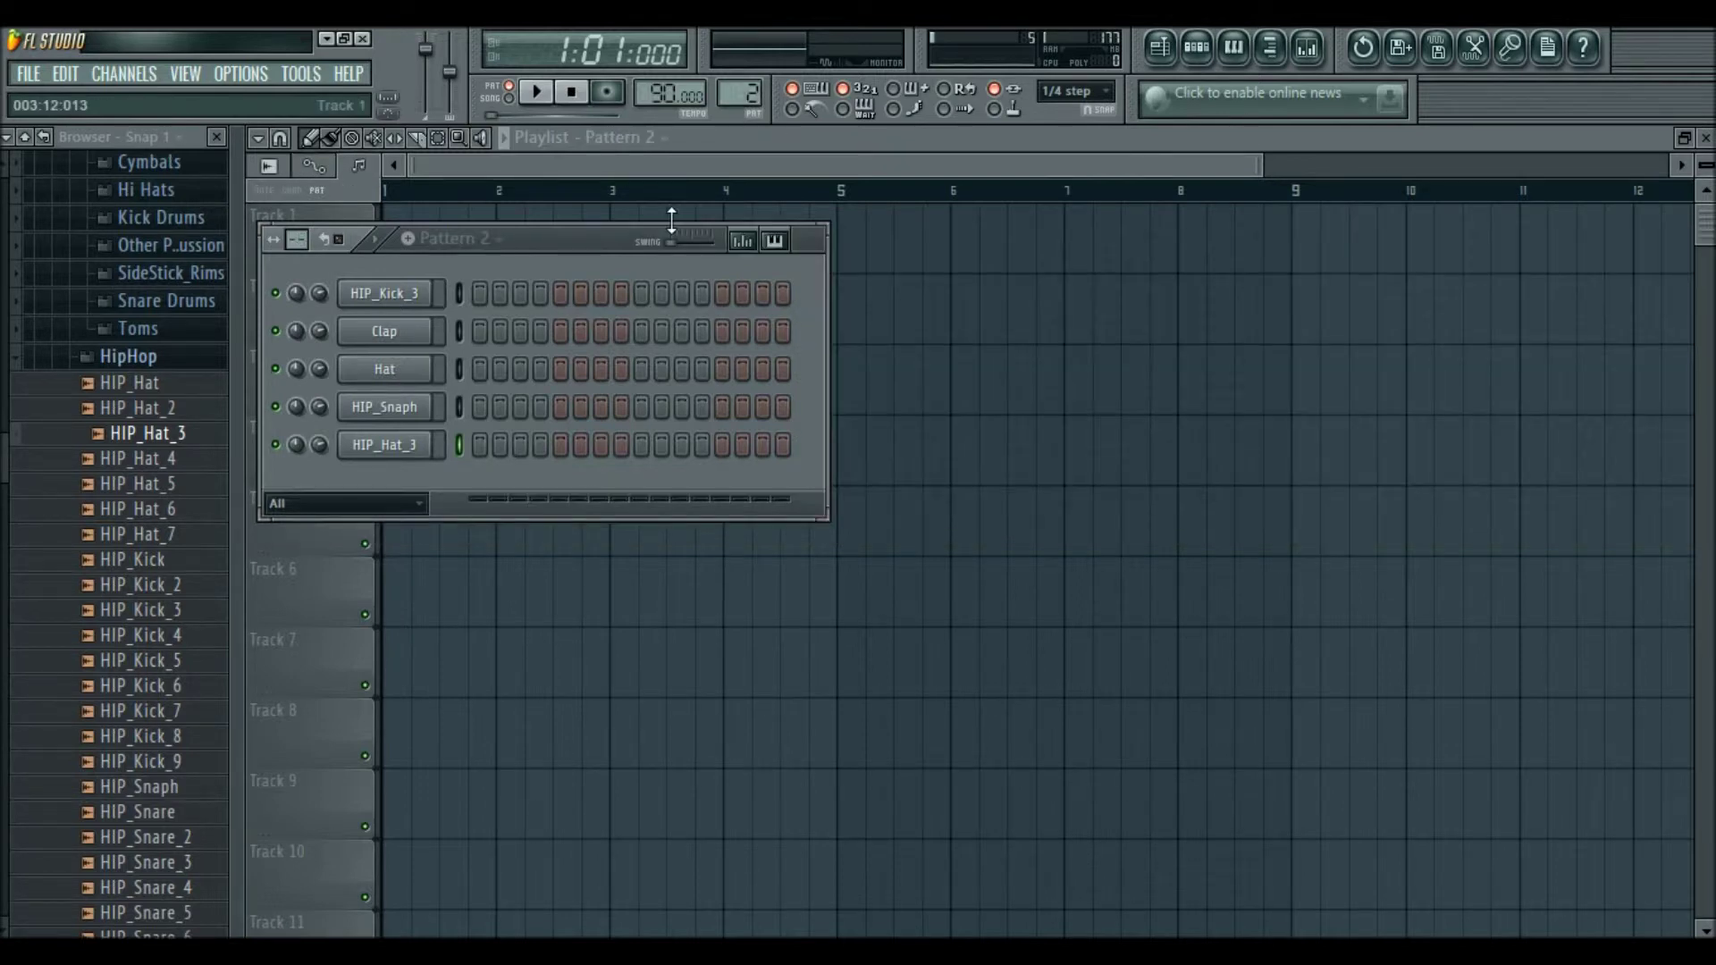
pyautogui.moveTo(619, 237); pyautogui.dragTo(788, 238)
pyautogui.rightClick(594, 398)
pyautogui.click(537, 447)
pyautogui.rightClick(601, 436)
pyautogui.moveTo(681, 643)
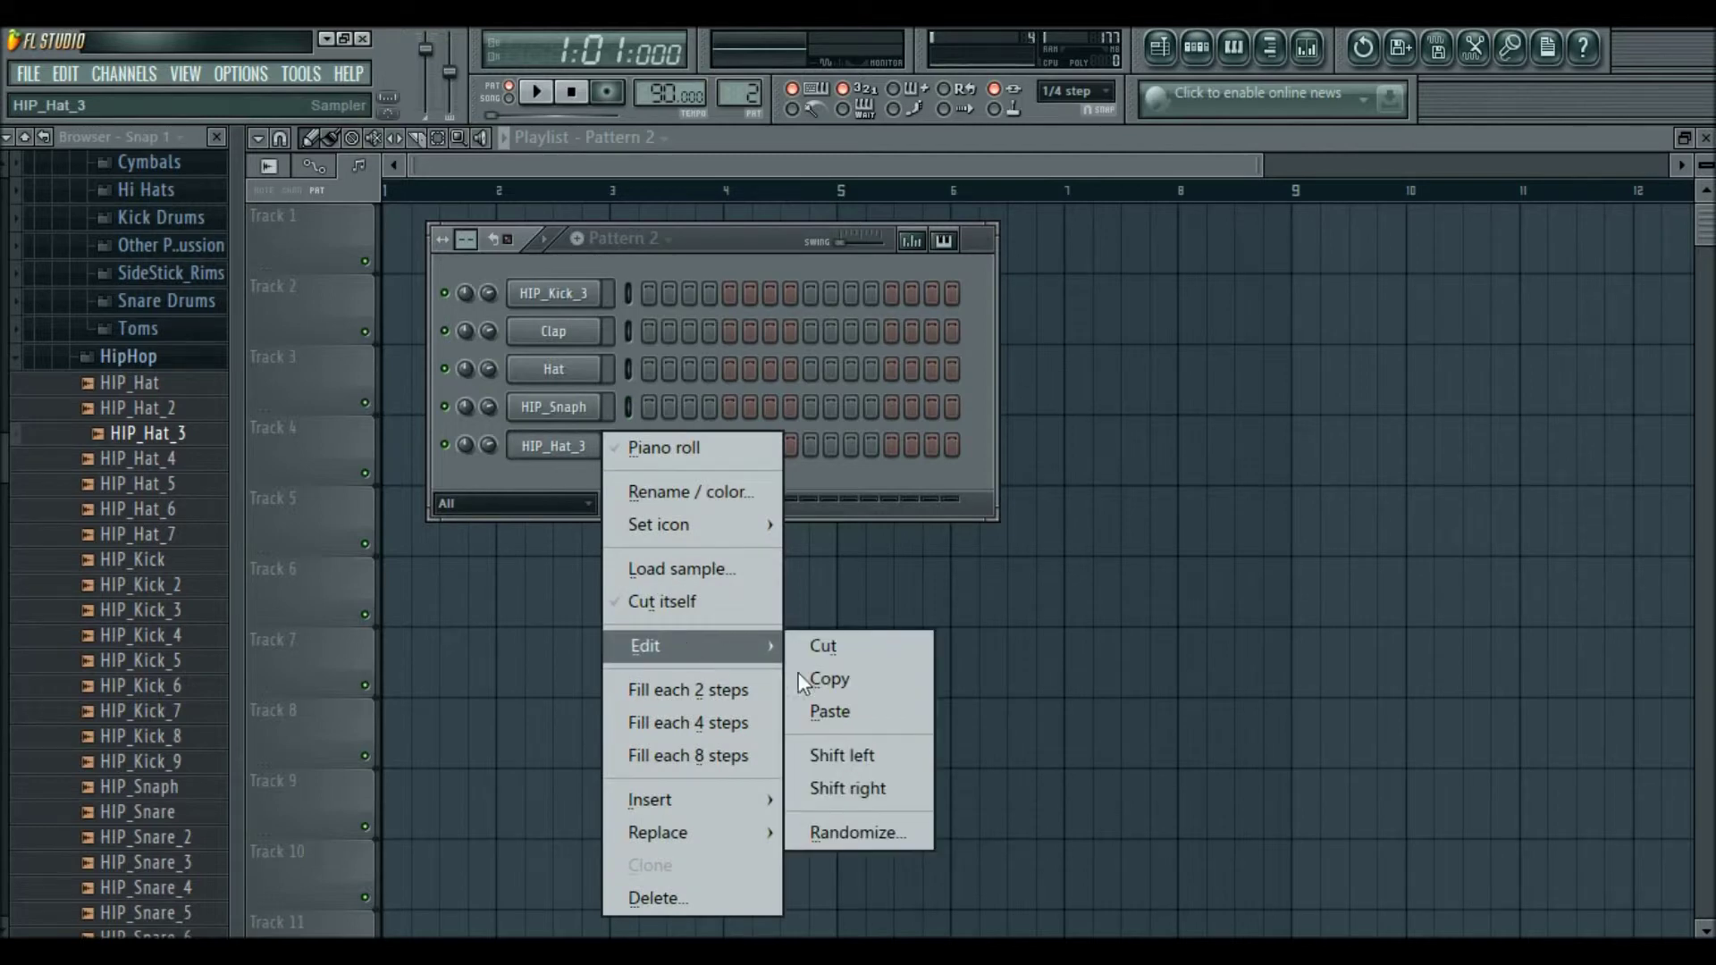
pyautogui.click(830, 712)
# Place Pattern 2 on Track 2 and Pattern 1 on Track 1 at bar 1 of the playlist and play the song briefly.
pyautogui.click(573, 648)
pyautogui.click(407, 314)
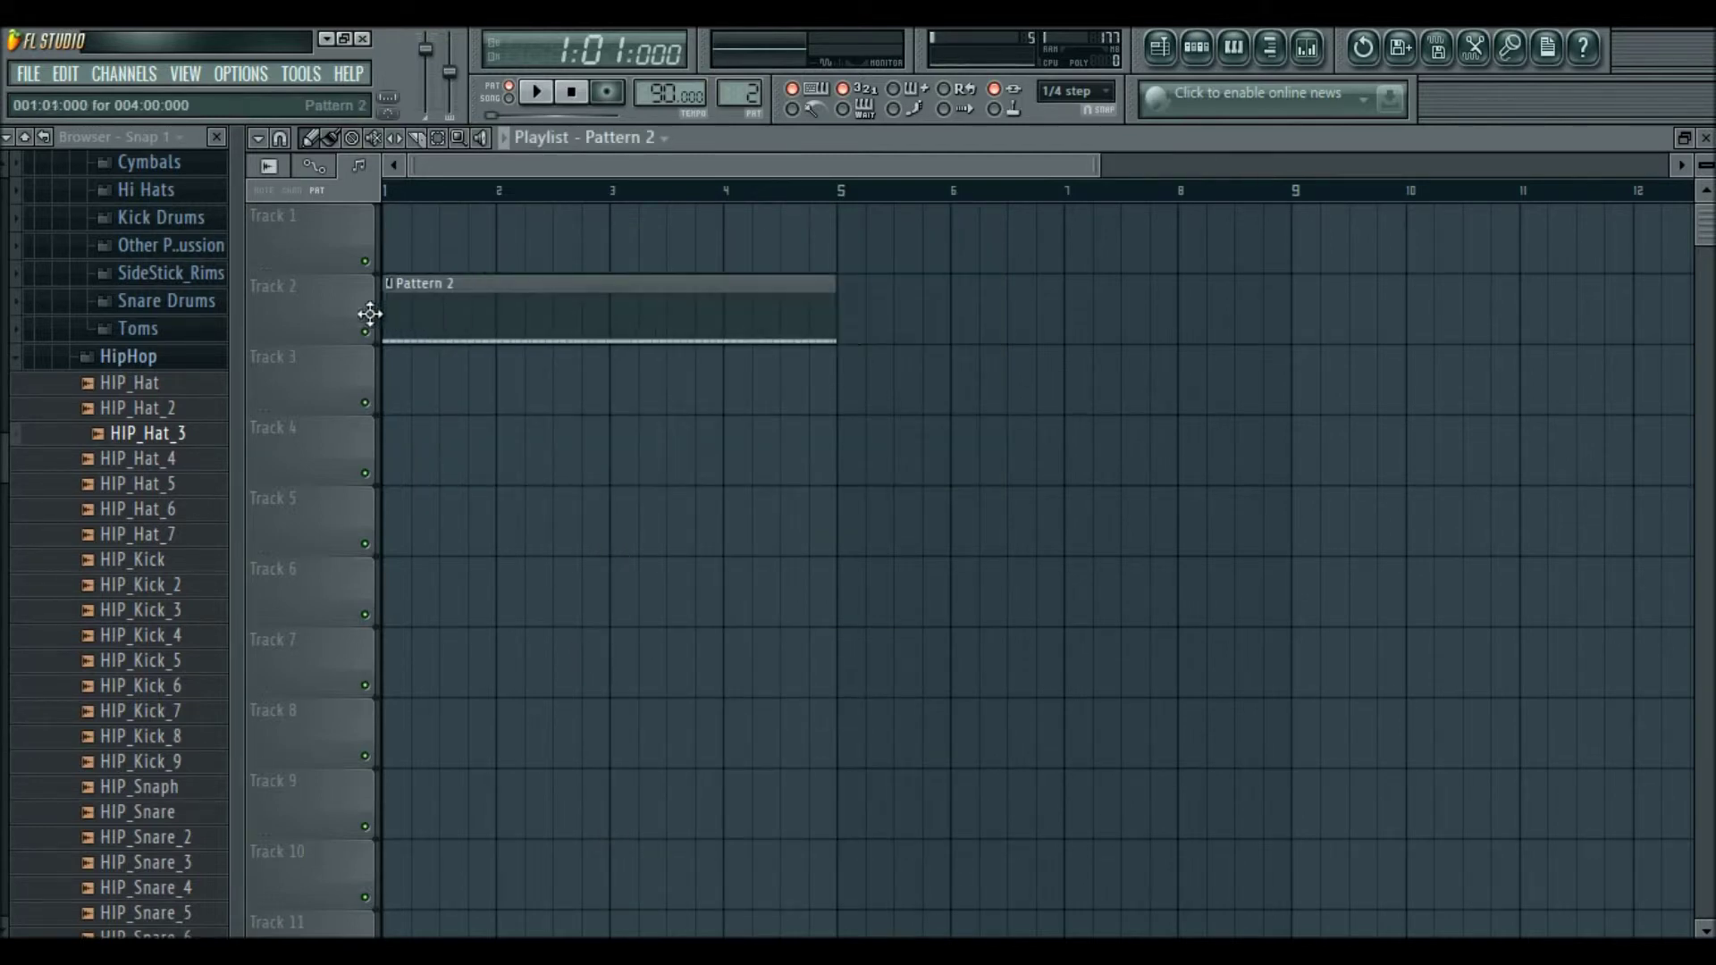
pyautogui.click(527, 190)
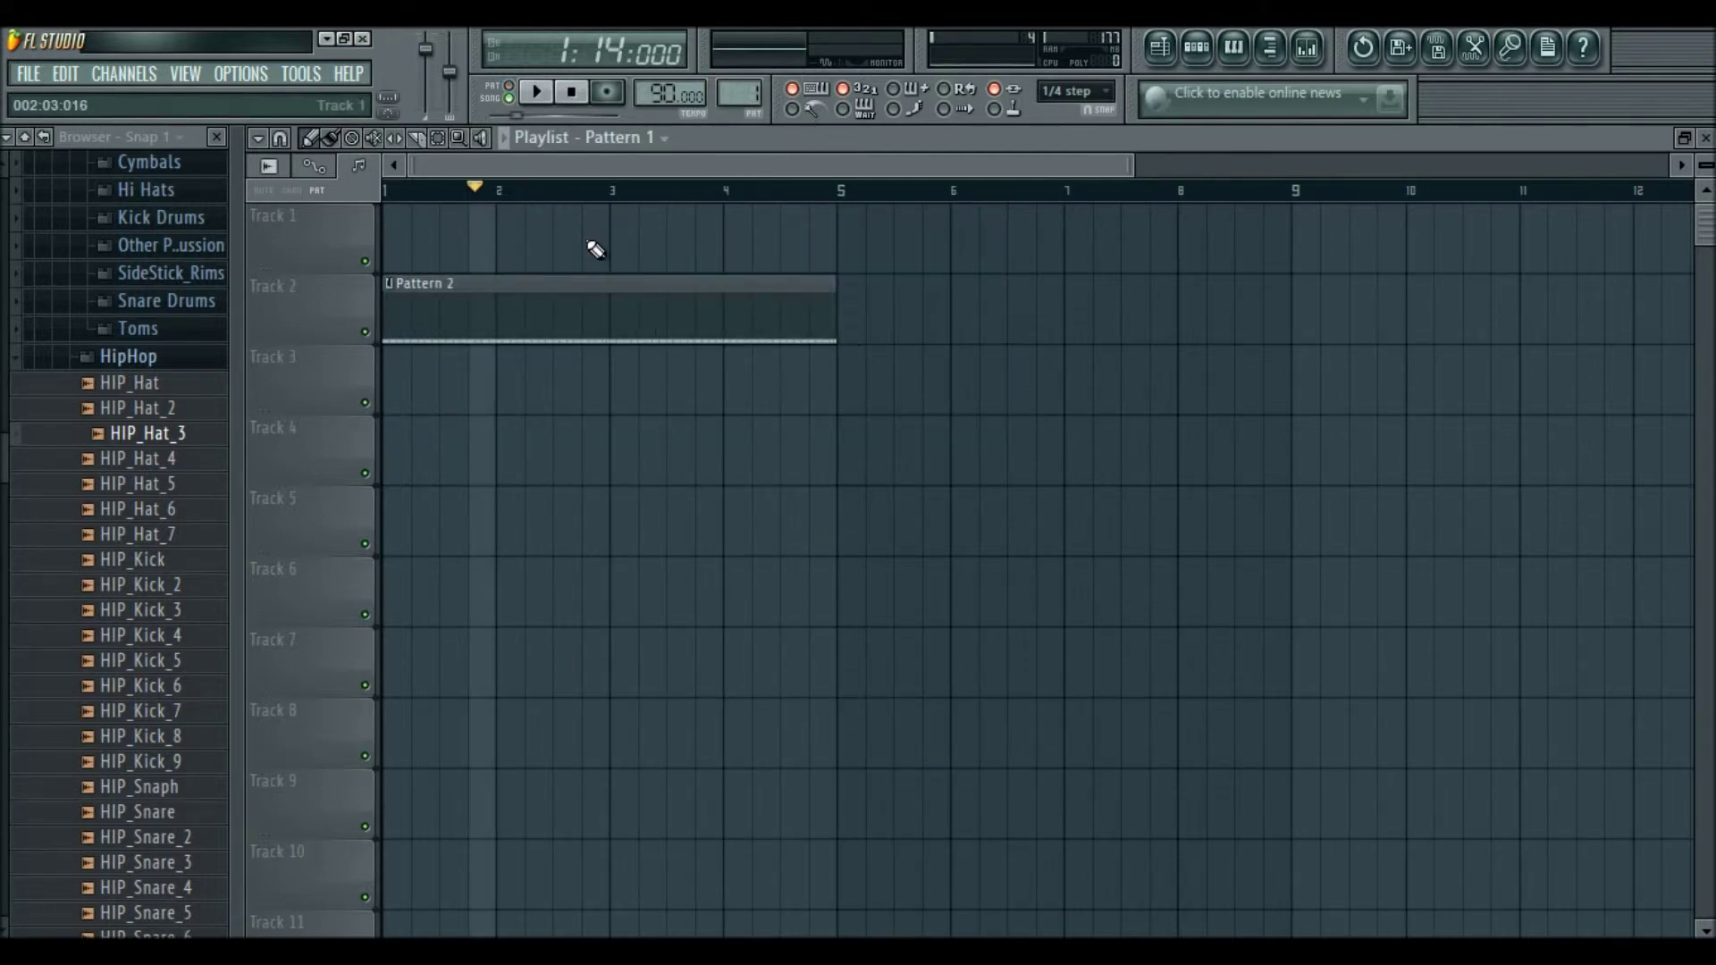
pyautogui.click(402, 237)
pyautogui.click(537, 94)
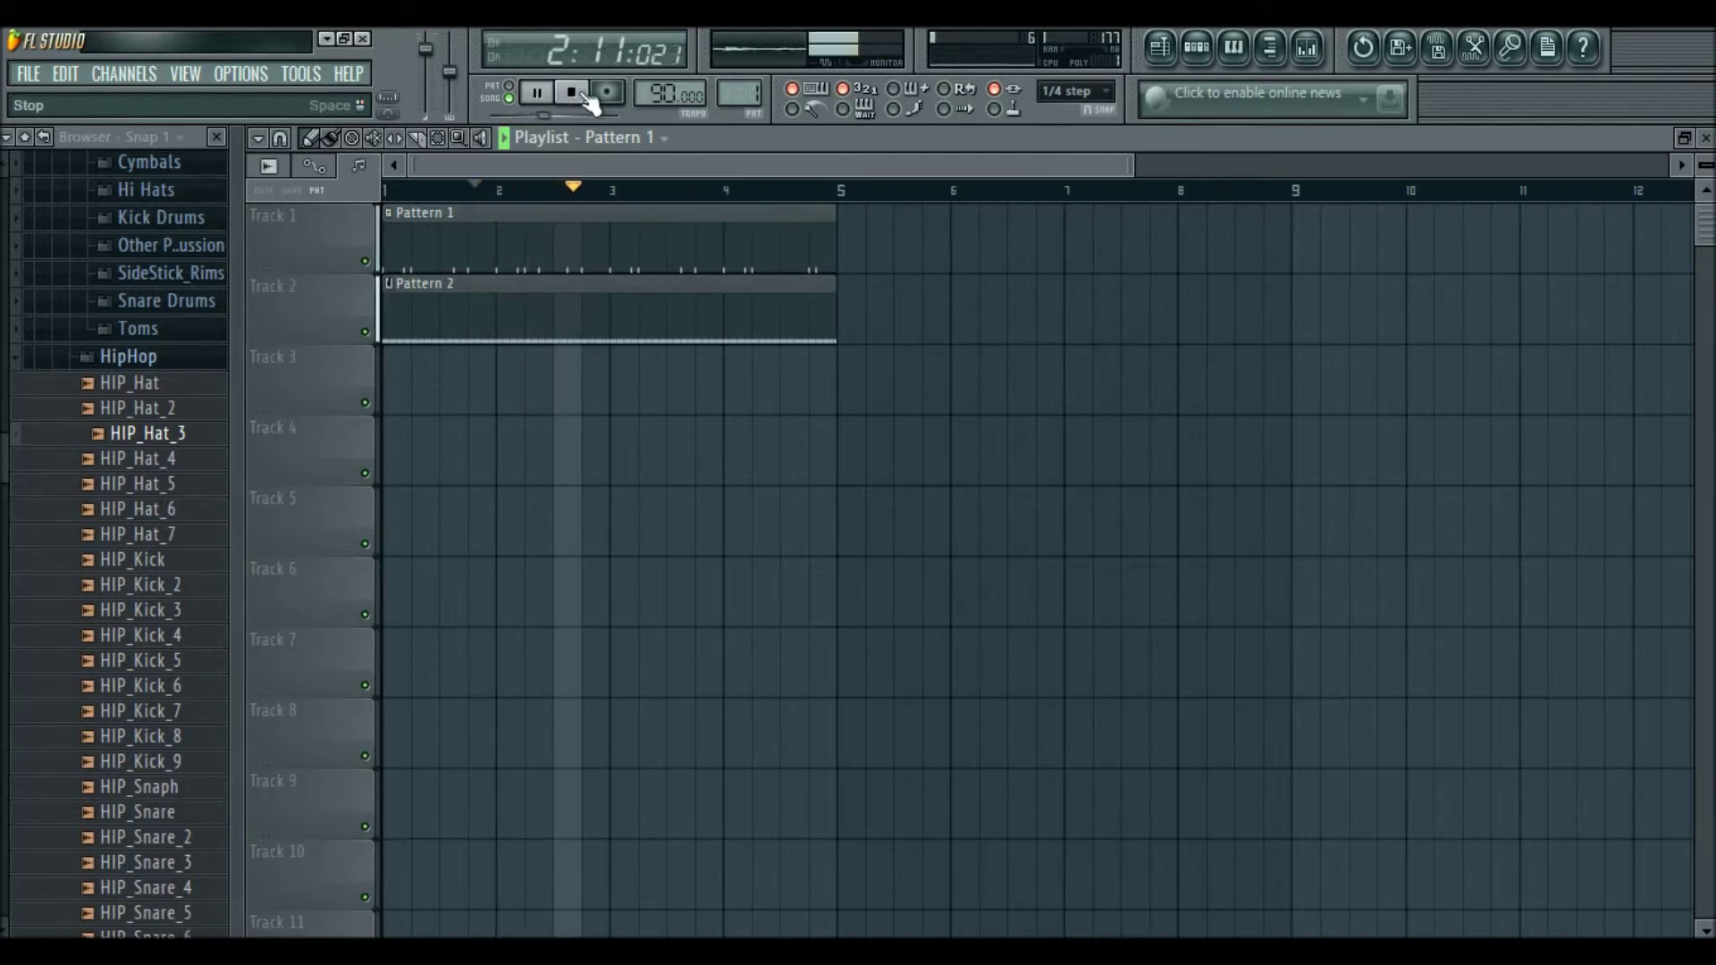
pyautogui.click(571, 92)
# Switch to Pattern 3 and place it on Track 3 at bar 1 of the playlist.
pyautogui.scroll(-2, 613, 353)
pyautogui.scroll(-1, 527, 446)
pyautogui.scroll(1, 620, 447)
pyautogui.moveTo(740, 93); pyautogui.dragTo(740, 86)
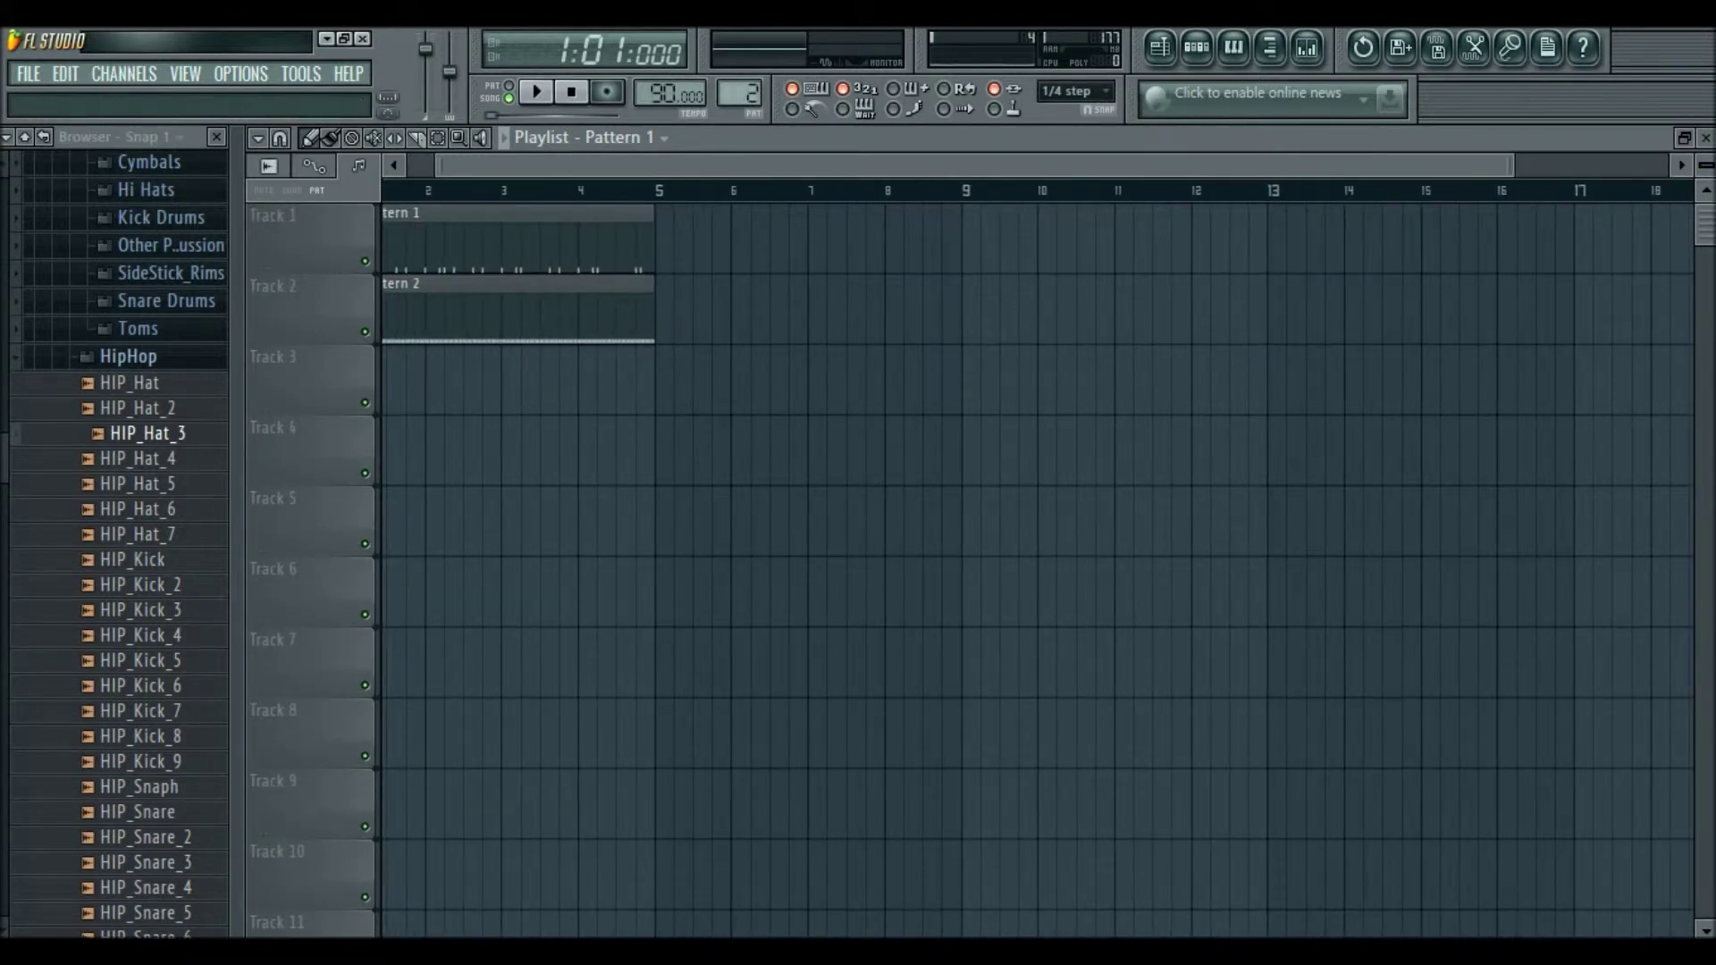
pyautogui.scroll(-1, 797, 368)
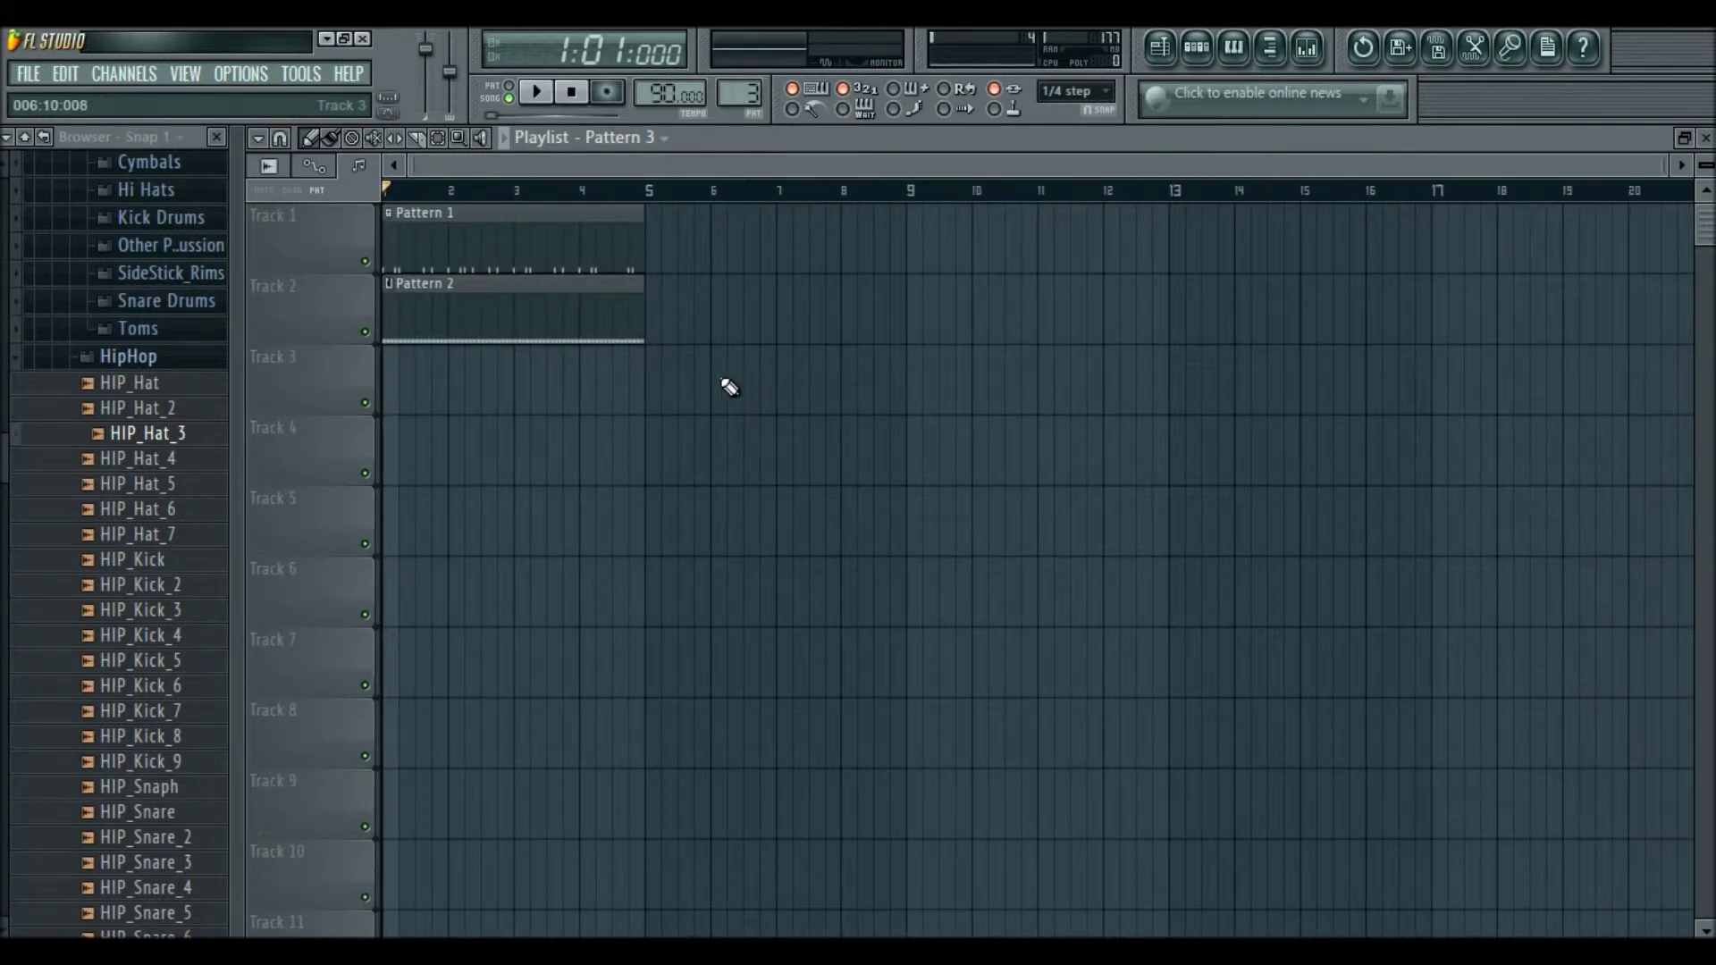
pyautogui.click(451, 380)
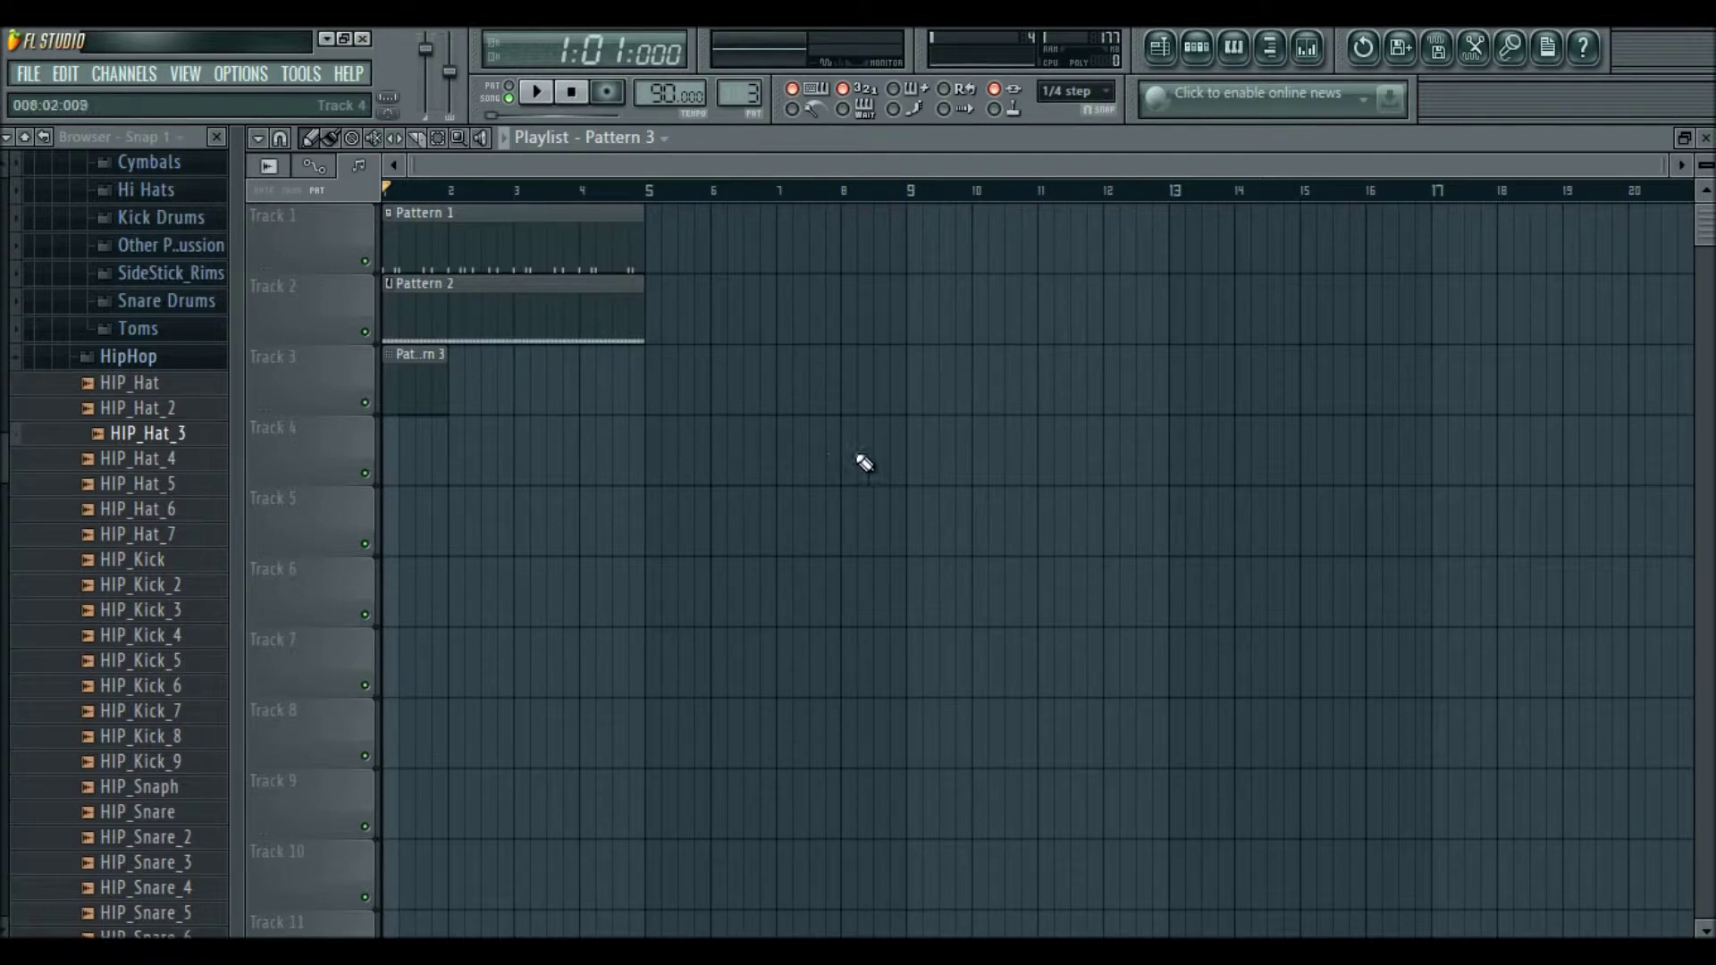
pyautogui.click(973, 479)
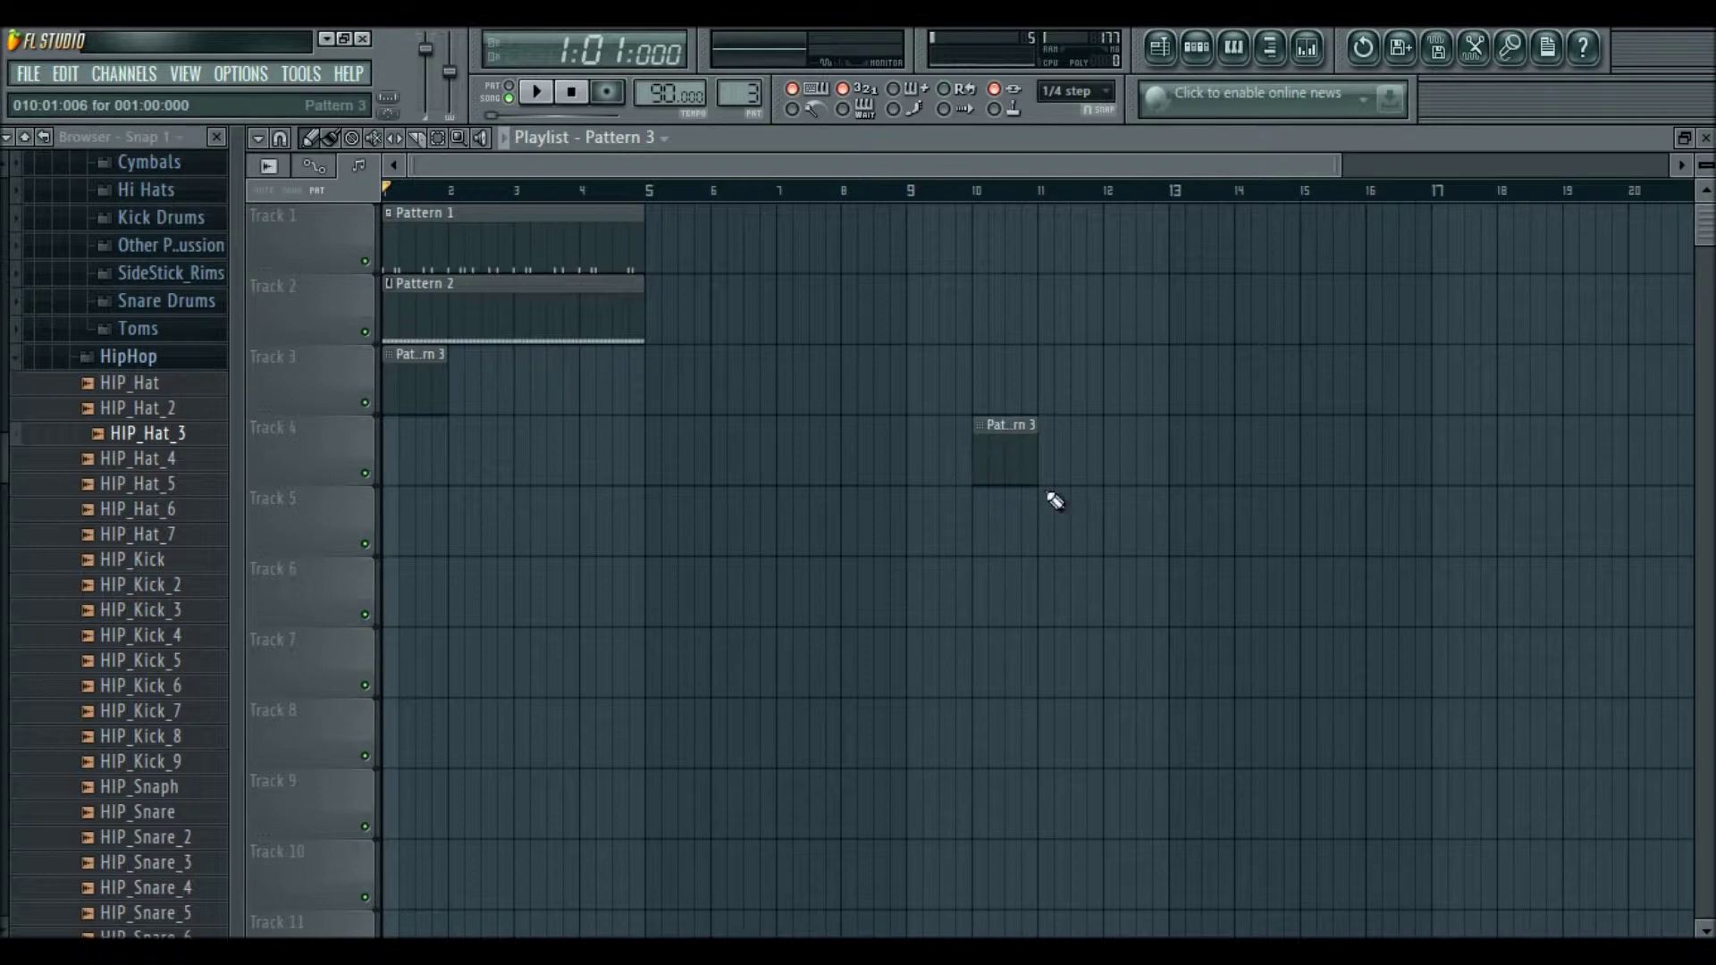
pyautogui.rightClick(992, 486)
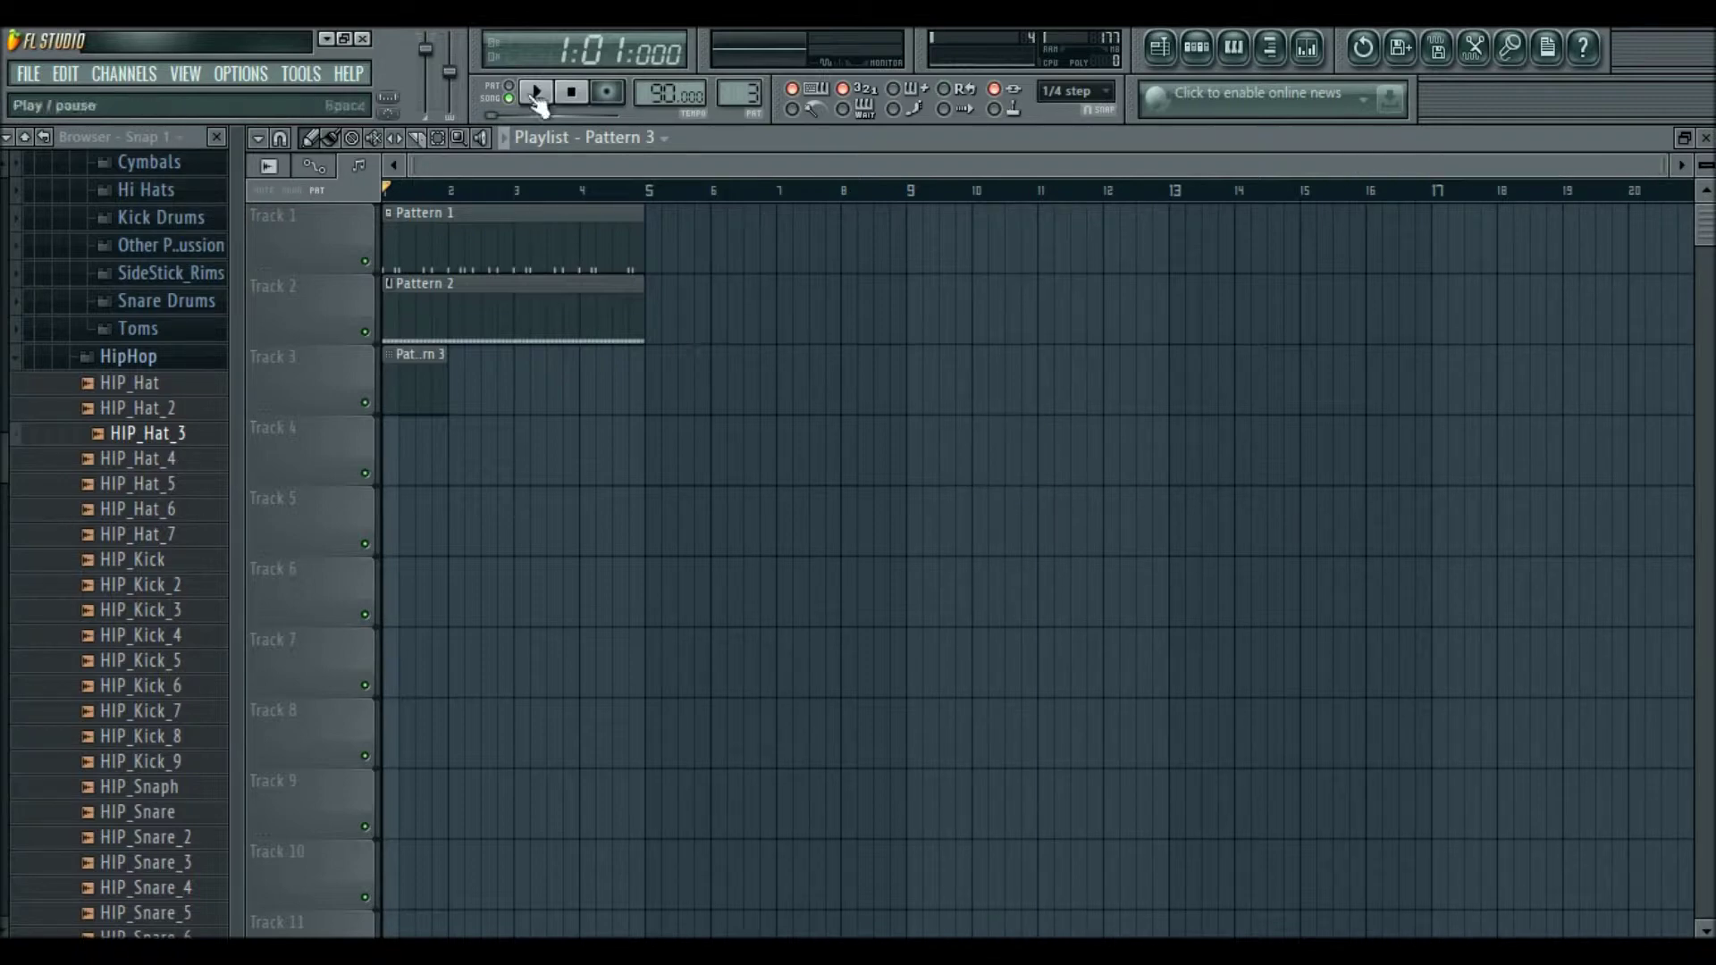
pyautogui.moveTo(385, 399)
pyautogui.mouseDown()
pyautogui.moveTo(501, 417)
pyautogui.moveTo(387, 400)
pyautogui.mouseUp()
# Open the step sequencer for Pattern 3 and insert a BooBass channel below HIP_Hat_3.
pyautogui.click(1191, 54)
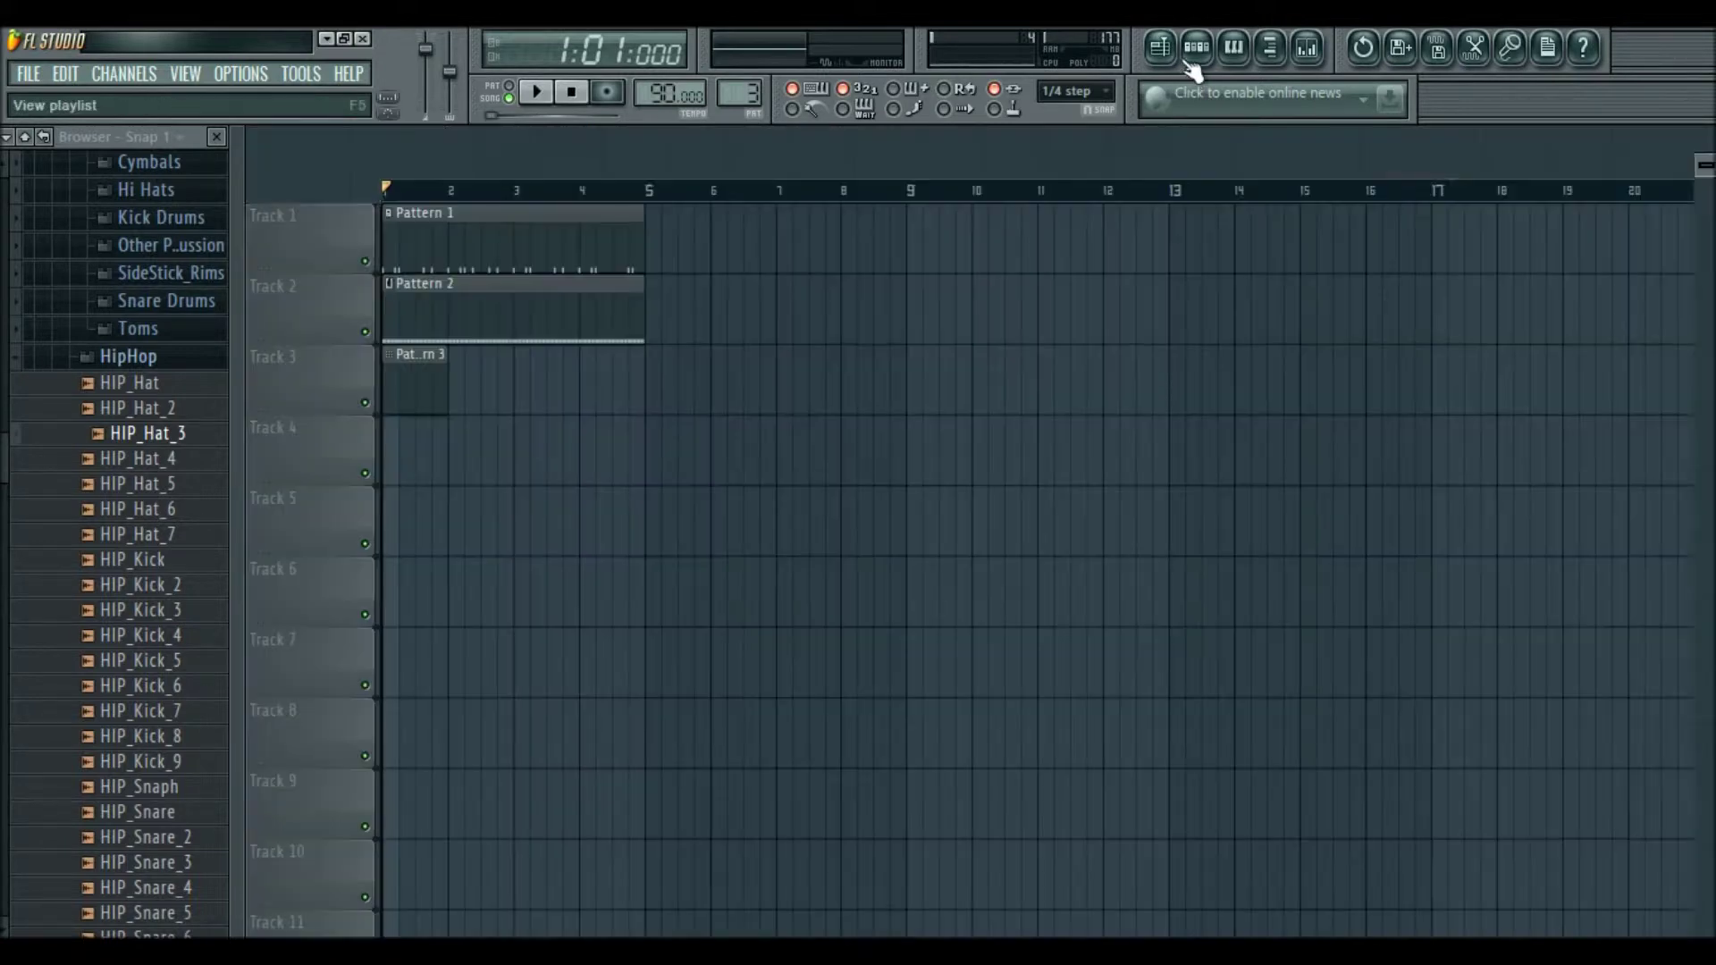
pyautogui.moveTo(834, 265); pyautogui.dragTo(970, 292)
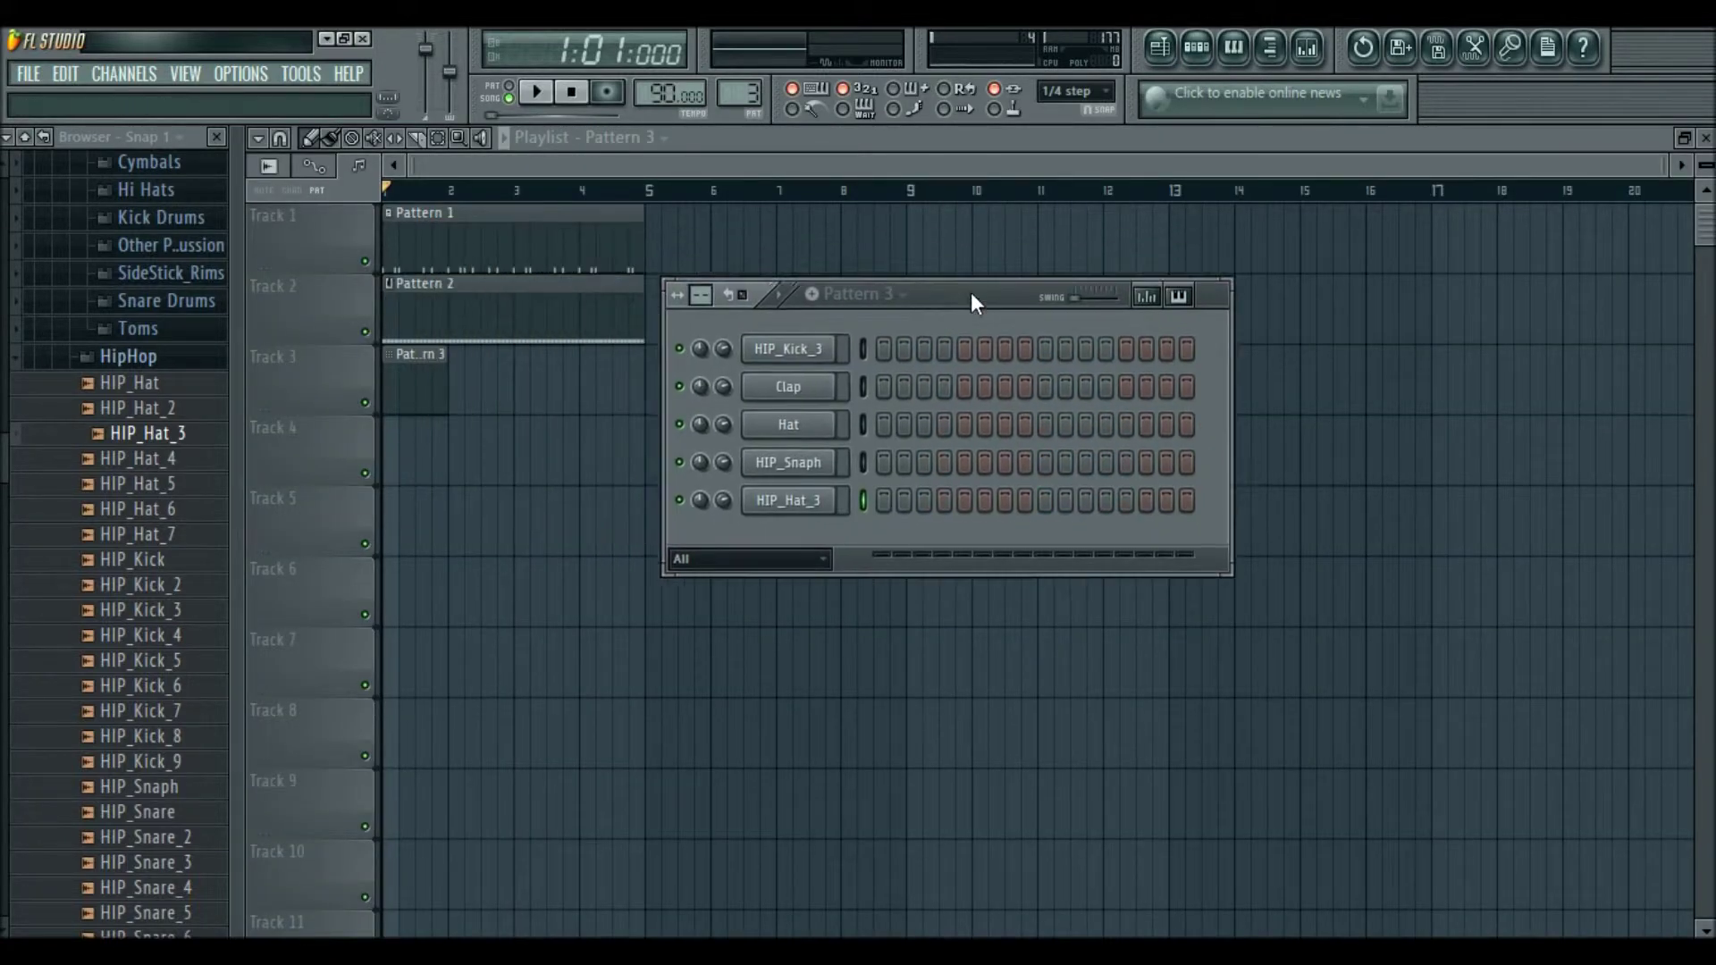
pyautogui.rightClick(820, 499)
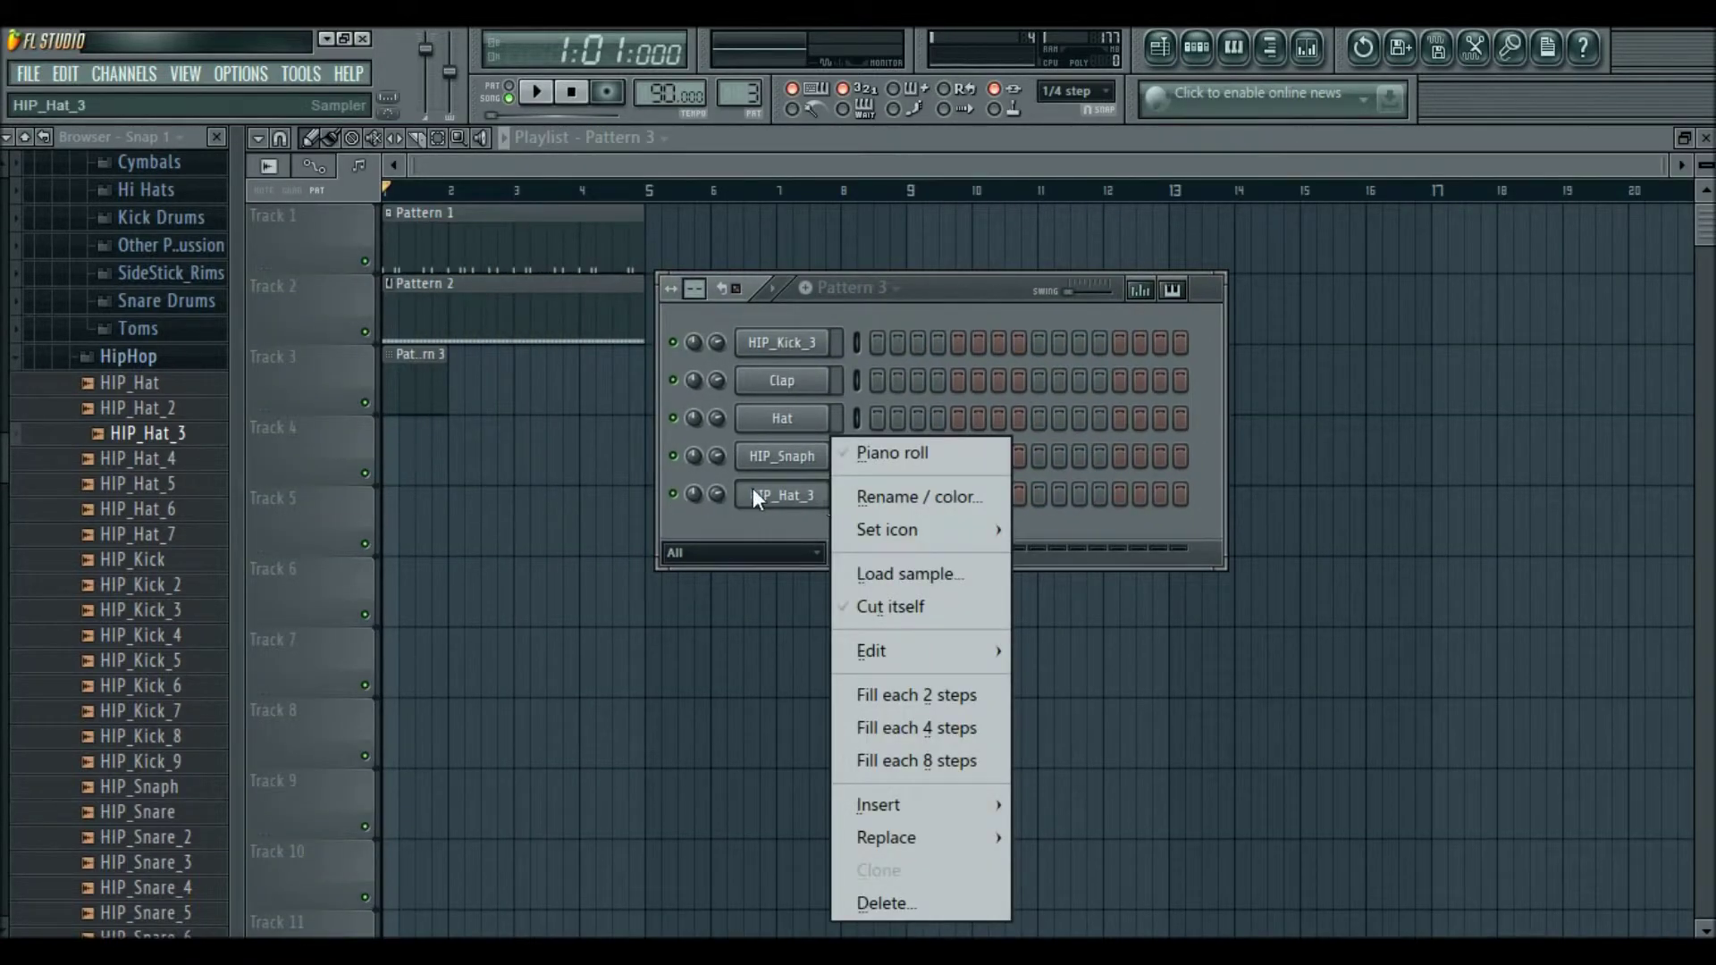
pyautogui.click(804, 490)
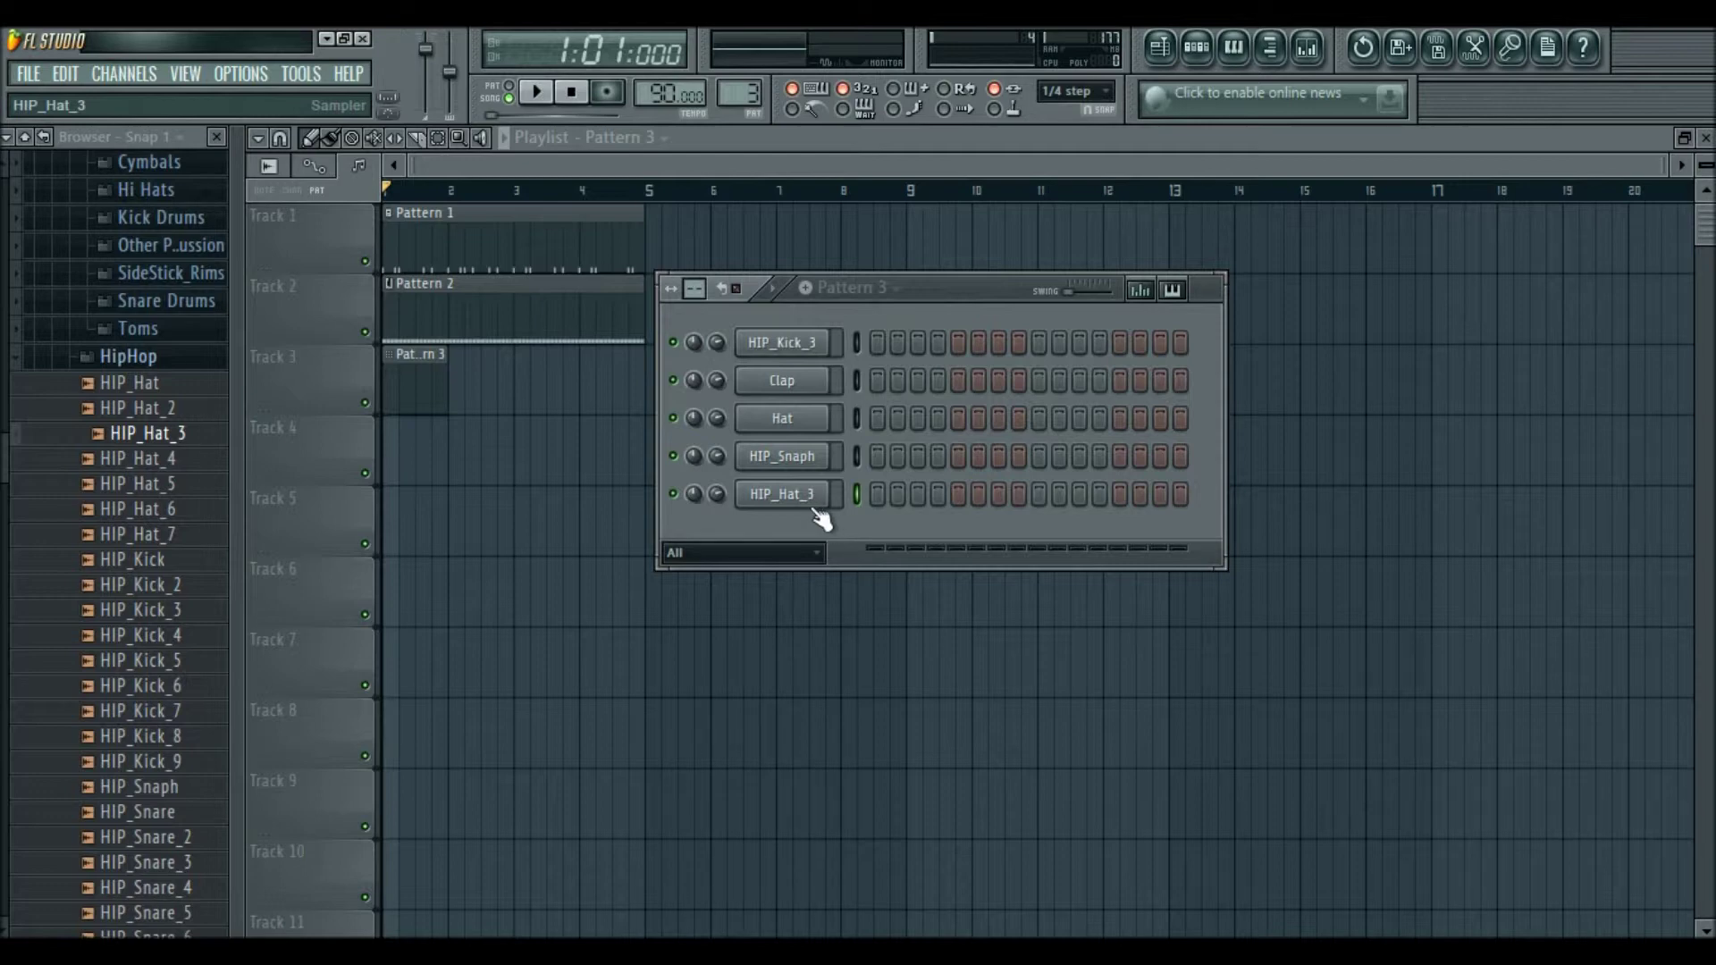
pyautogui.rightClick(811, 493)
pyautogui.moveTo(904, 813)
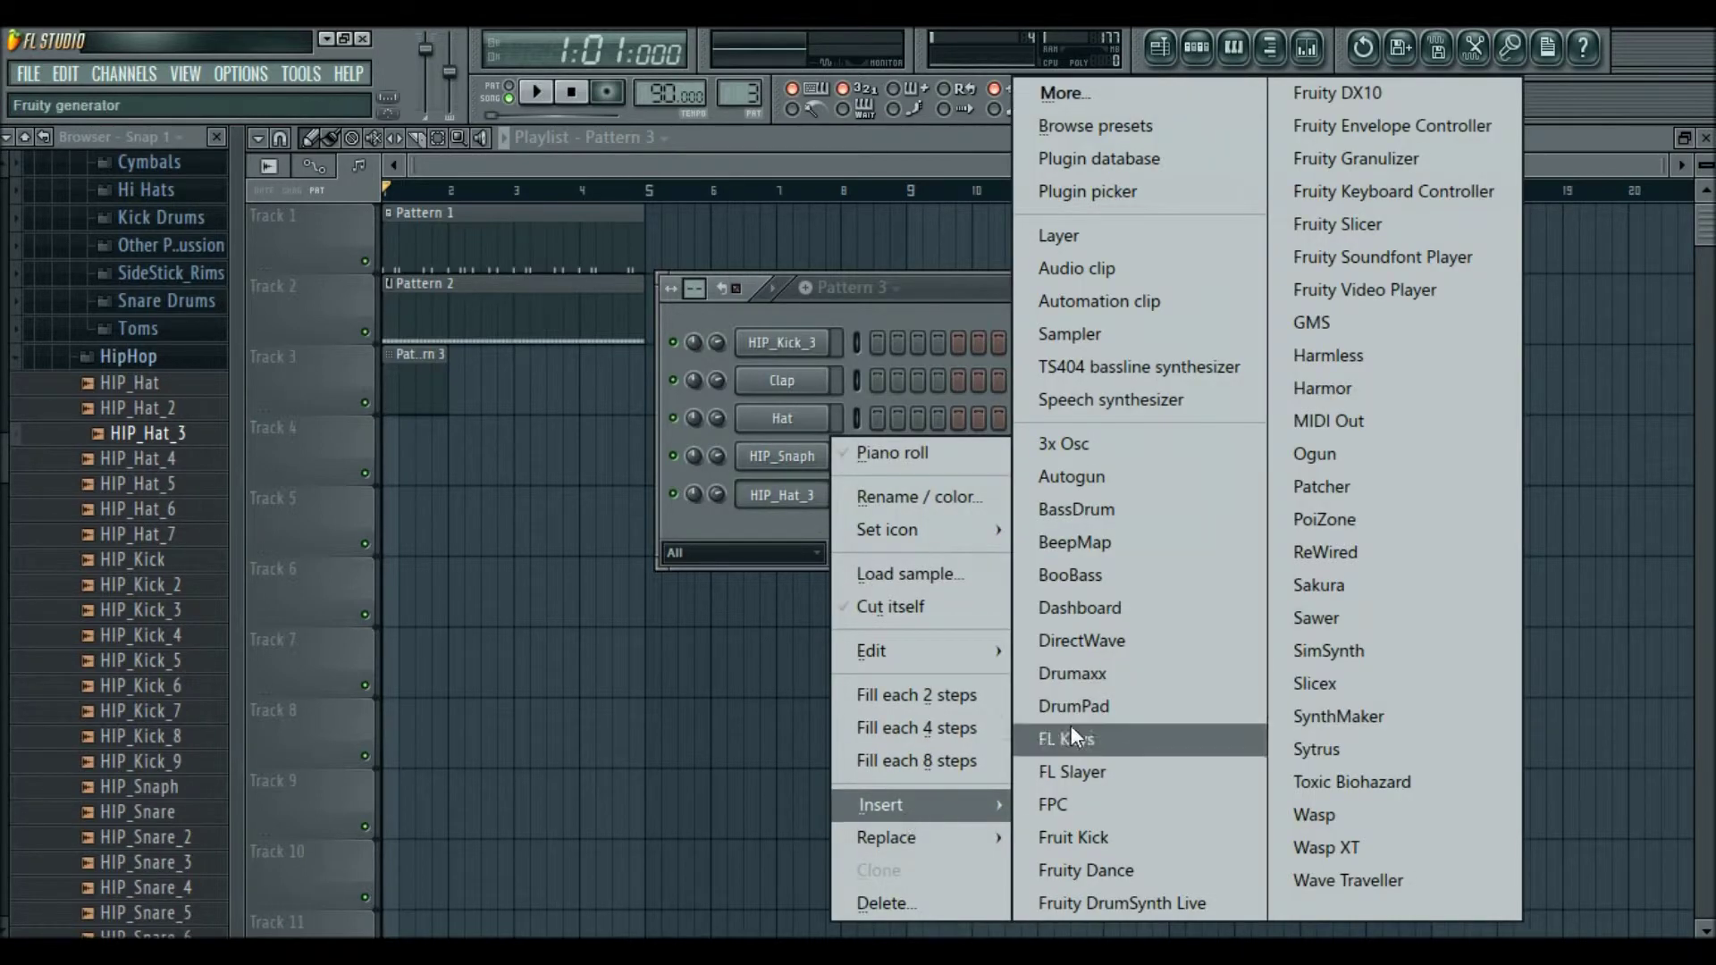
pyautogui.click(1069, 574)
pyautogui.moveTo(1460, 208); pyautogui.dragTo(744, 280)
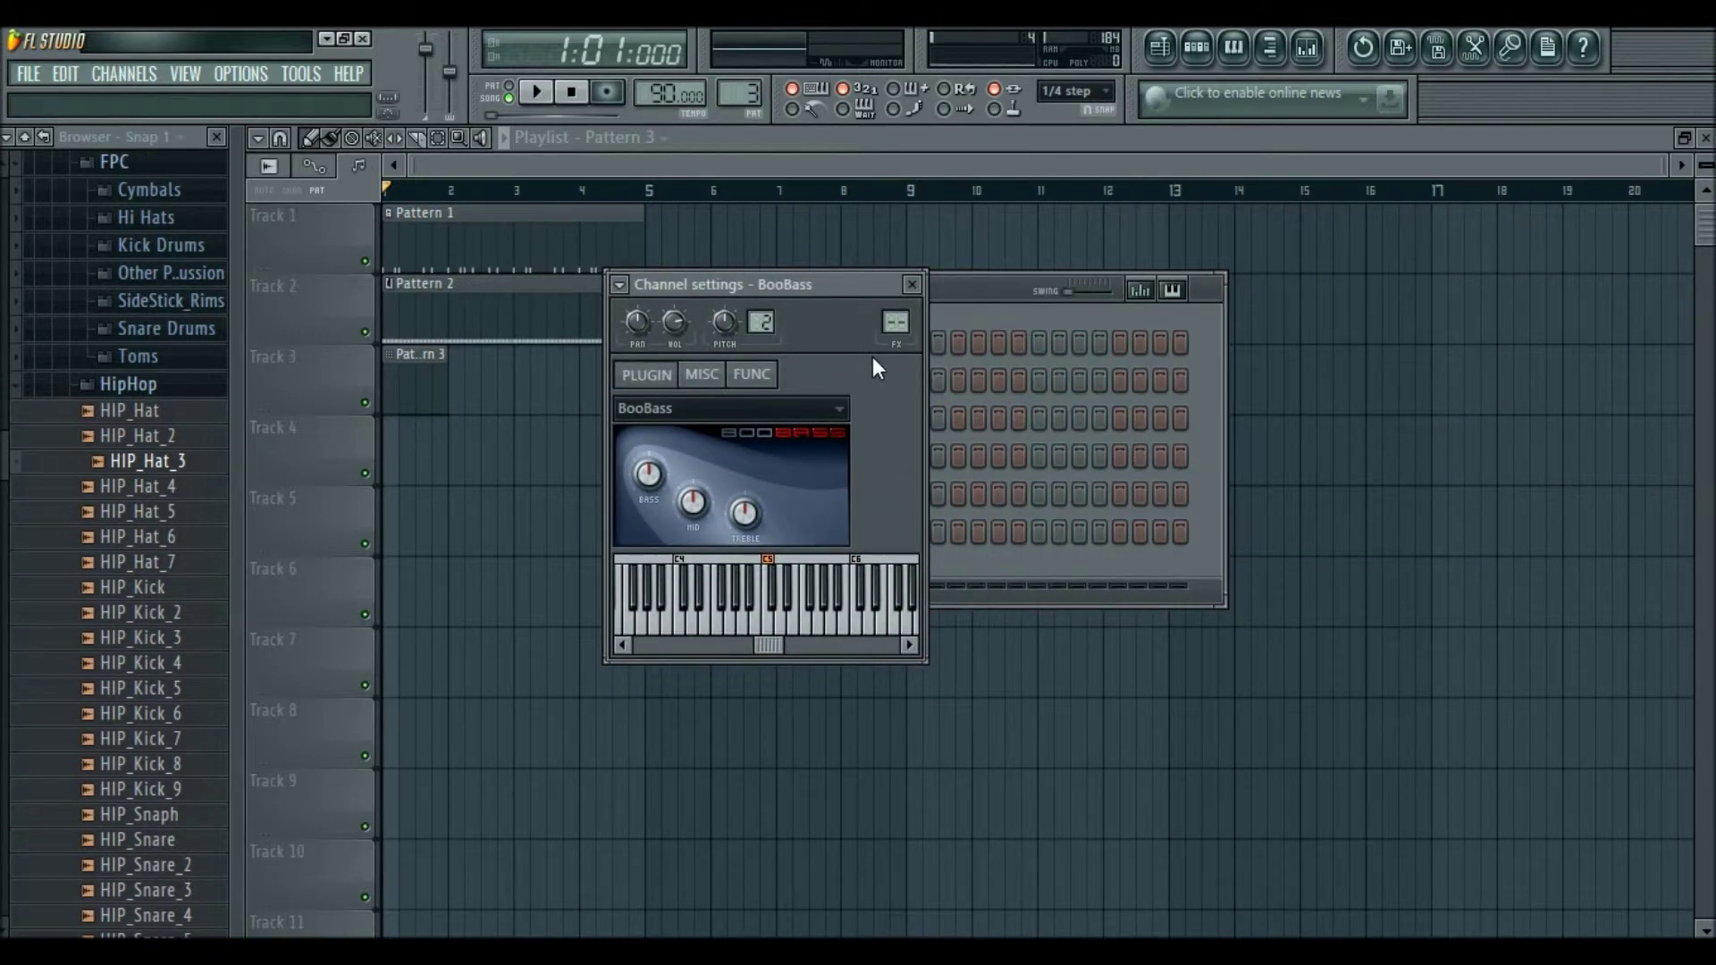
# Audition a few BooBass notes and turn down its mid and treble.
pyautogui.click(739, 616)
pyautogui.click(813, 617)
pyautogui.click(815, 626)
pyautogui.moveTo(791, 637); pyautogui.dragTo(751, 654)
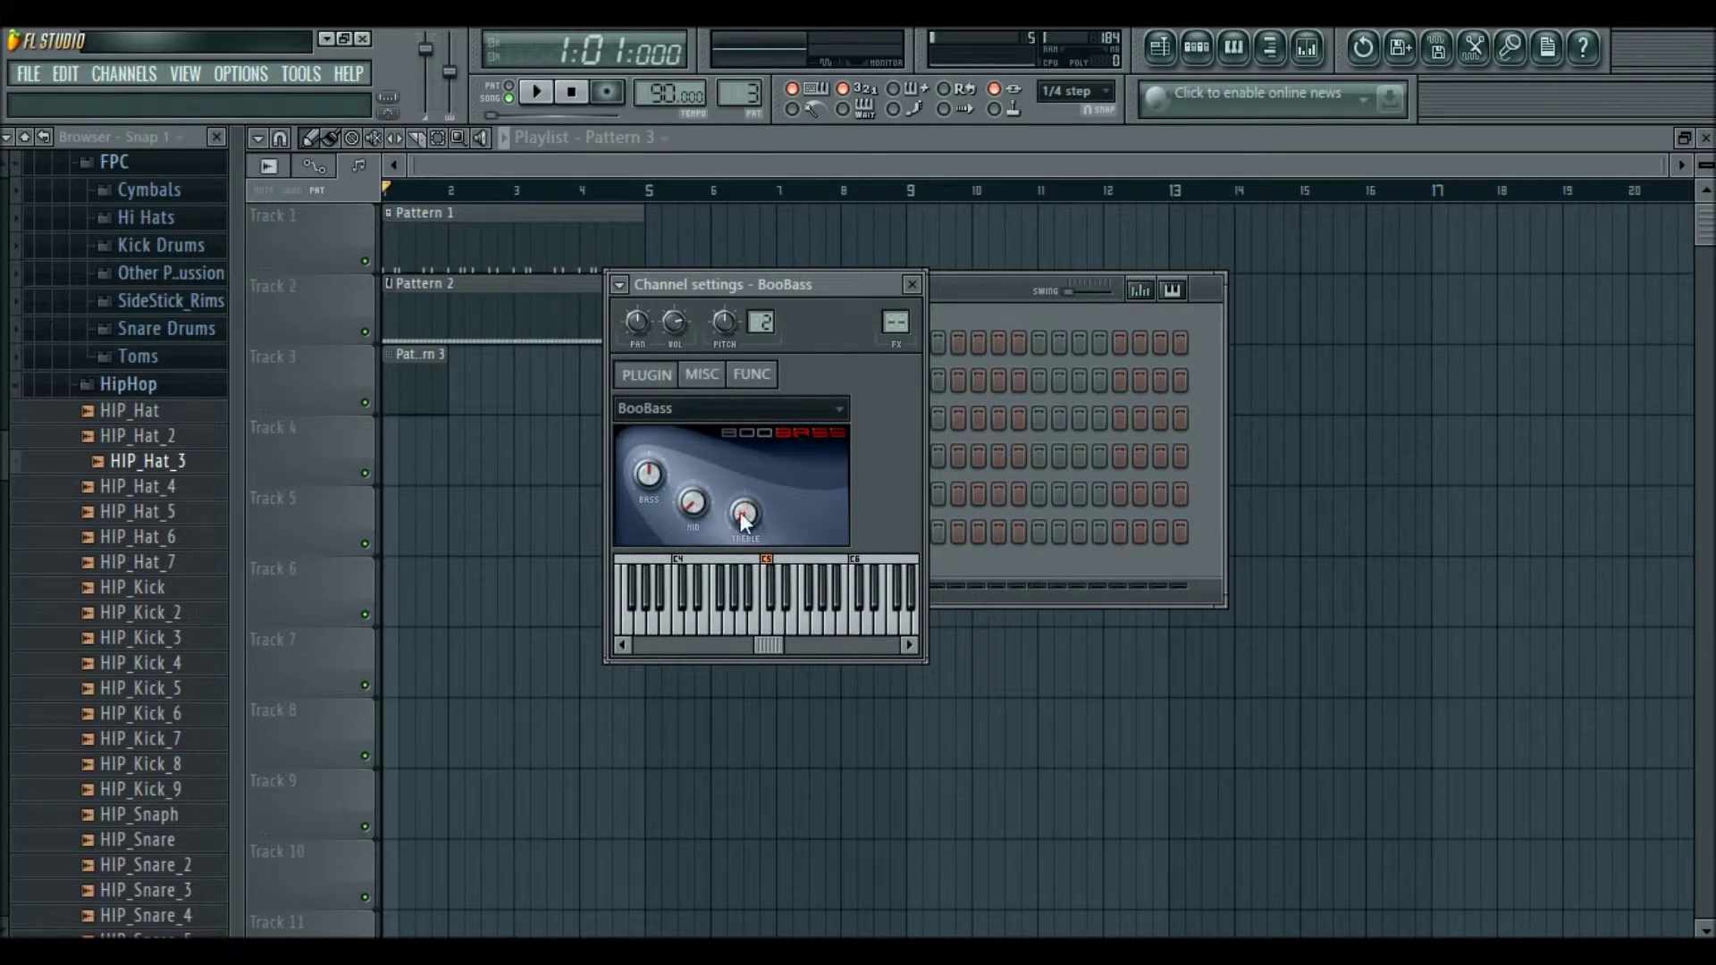
pyautogui.moveTo(771, 650)
pyautogui.mouseDown()
pyautogui.moveTo(749, 657)
pyautogui.moveTo(774, 646)
pyautogui.mouseUp()
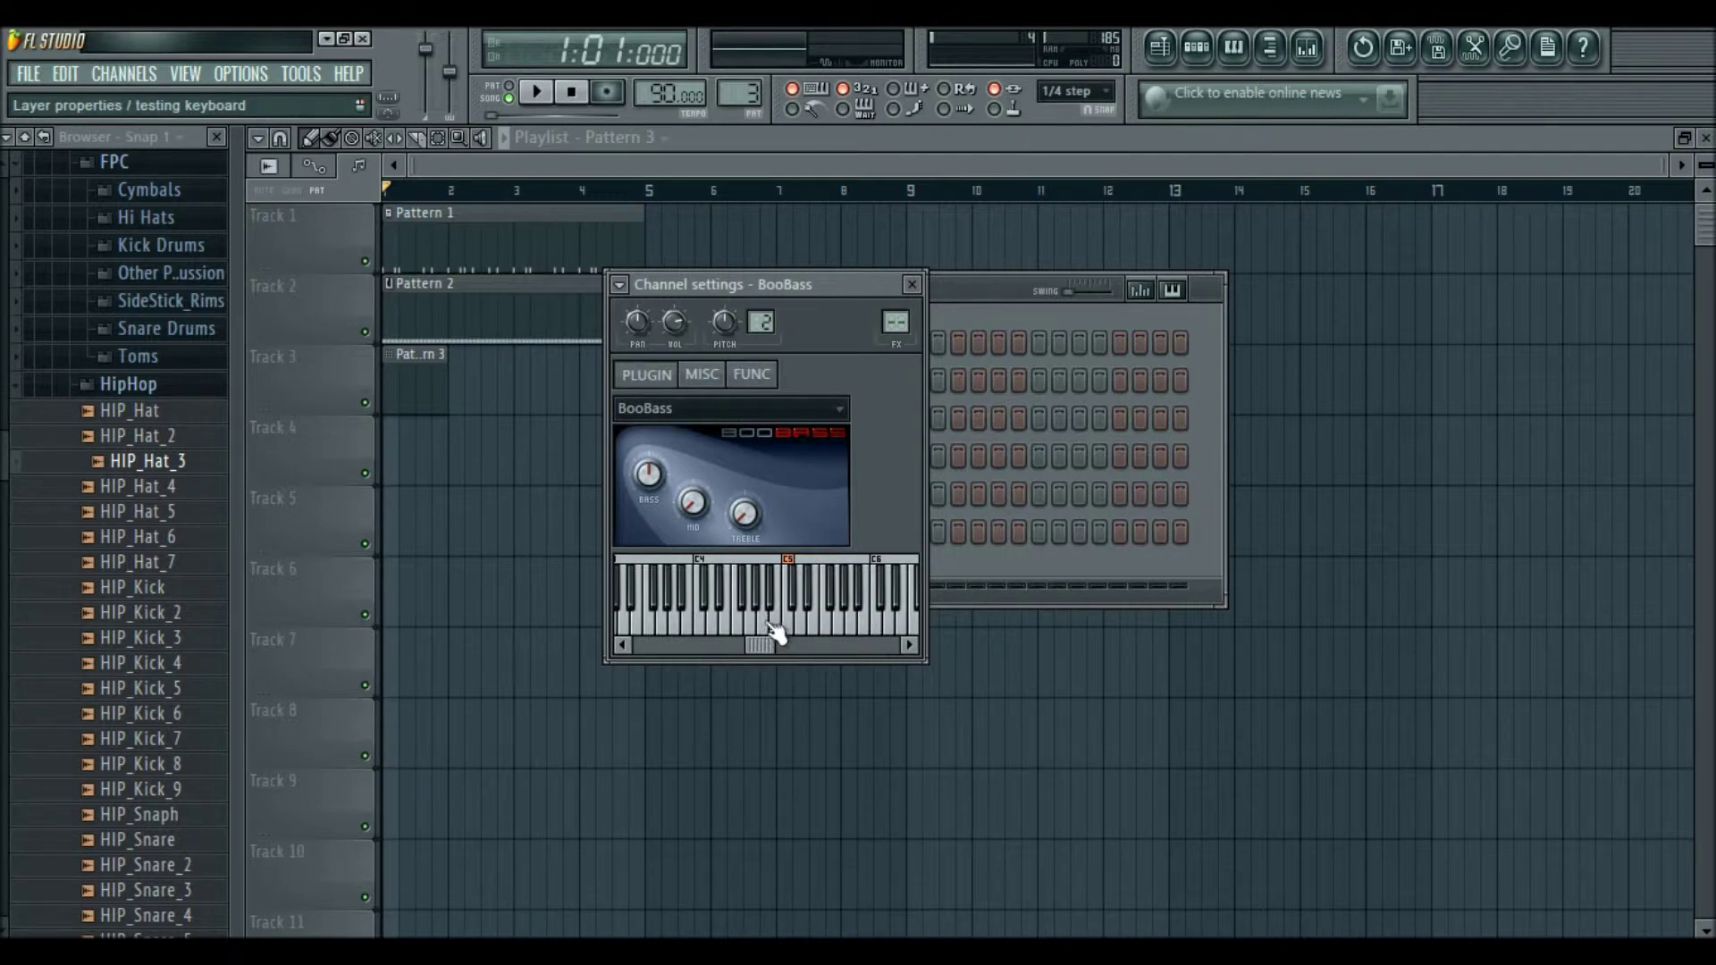
# Play test notes around the octave below C5 to try out a BooBass line.
pyautogui.click(771, 625)
pyautogui.click(727, 628)
pyautogui.click(802, 635)
pyautogui.click(838, 631)
pyautogui.click(766, 630)
pyautogui.click(745, 608)
pyautogui.click(786, 621)
pyautogui.click(725, 626)
pyautogui.click(780, 631)
pyautogui.click(753, 625)
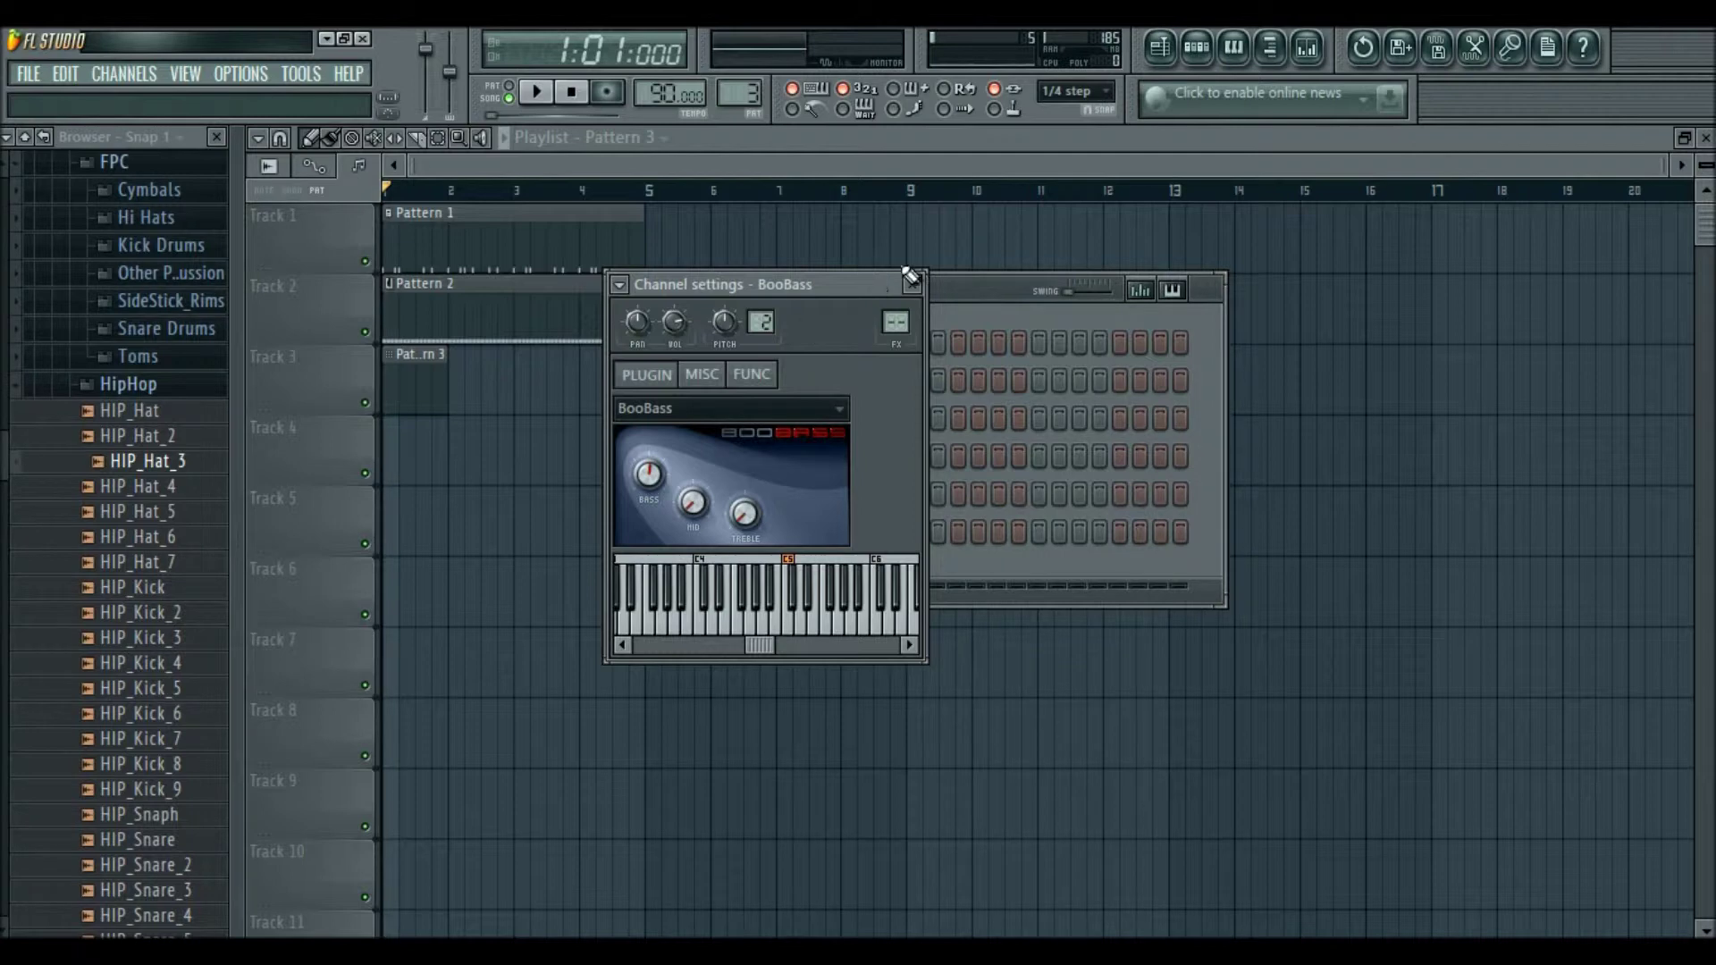
# Close the BooBass channel settings and open its piano roll for Pattern 3.
pyautogui.click(913, 285)
pyautogui.rightClick(753, 477)
pyautogui.click(824, 480)
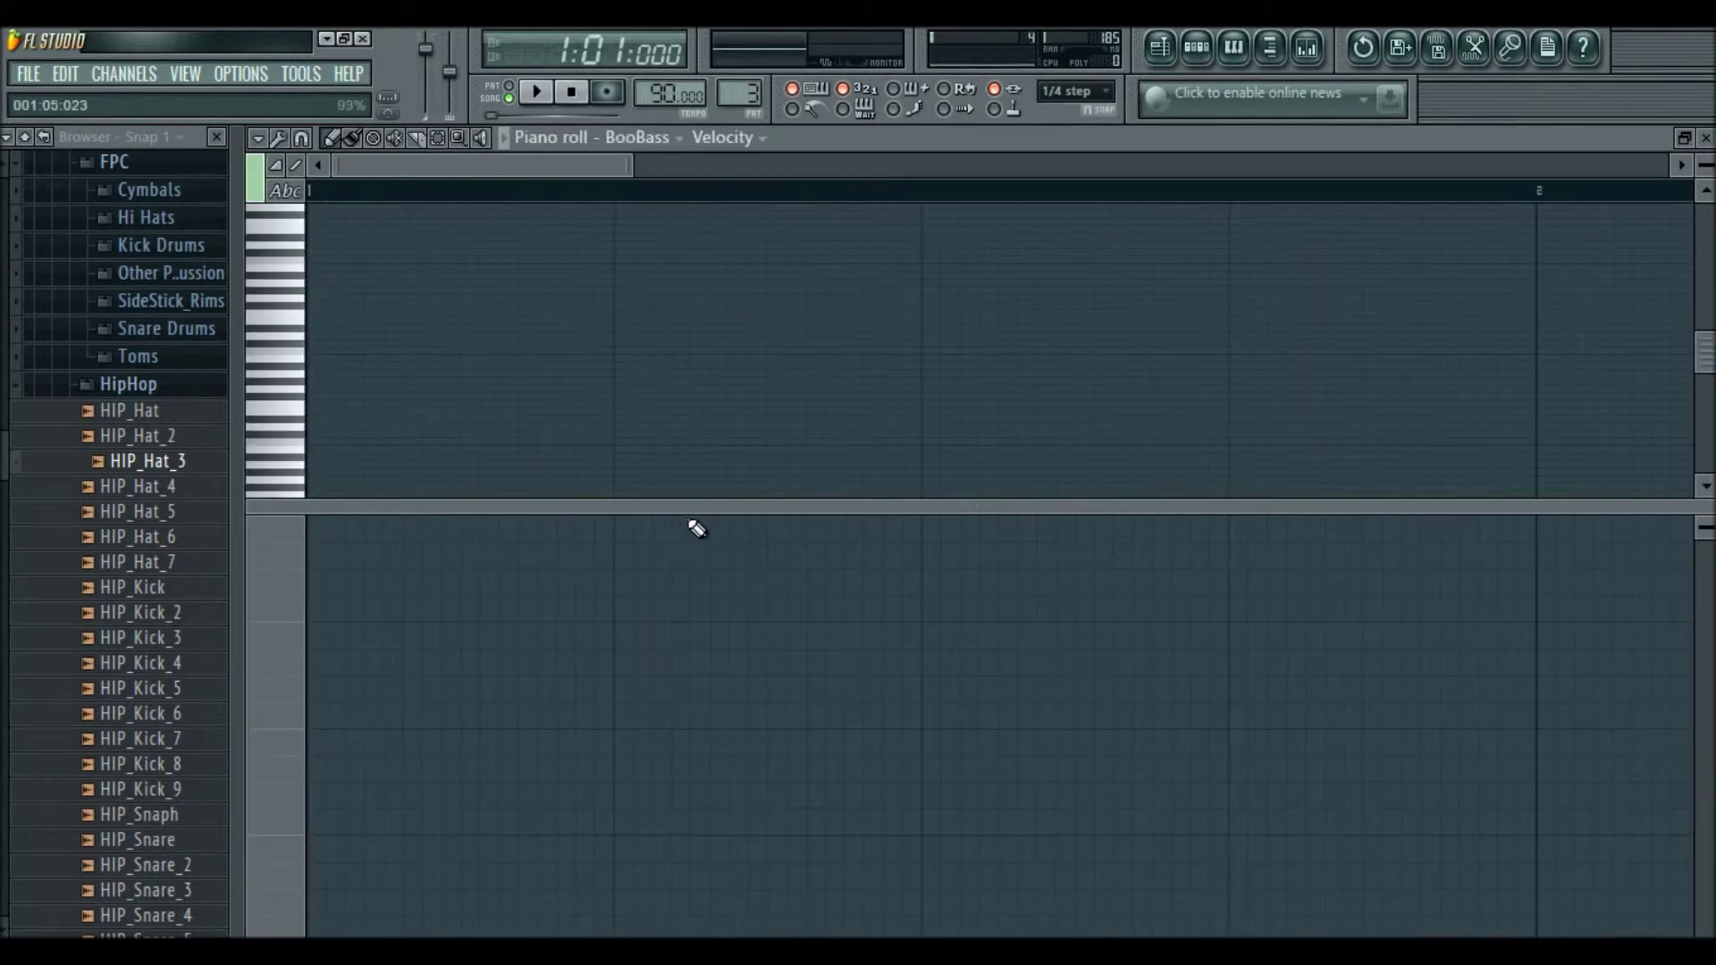
# Enlarge the piano roll's note area and switch its keyboard to the plain piano style with only the C keys labelled.
pyautogui.moveTo(679, 522); pyautogui.dragTo(735, 920)
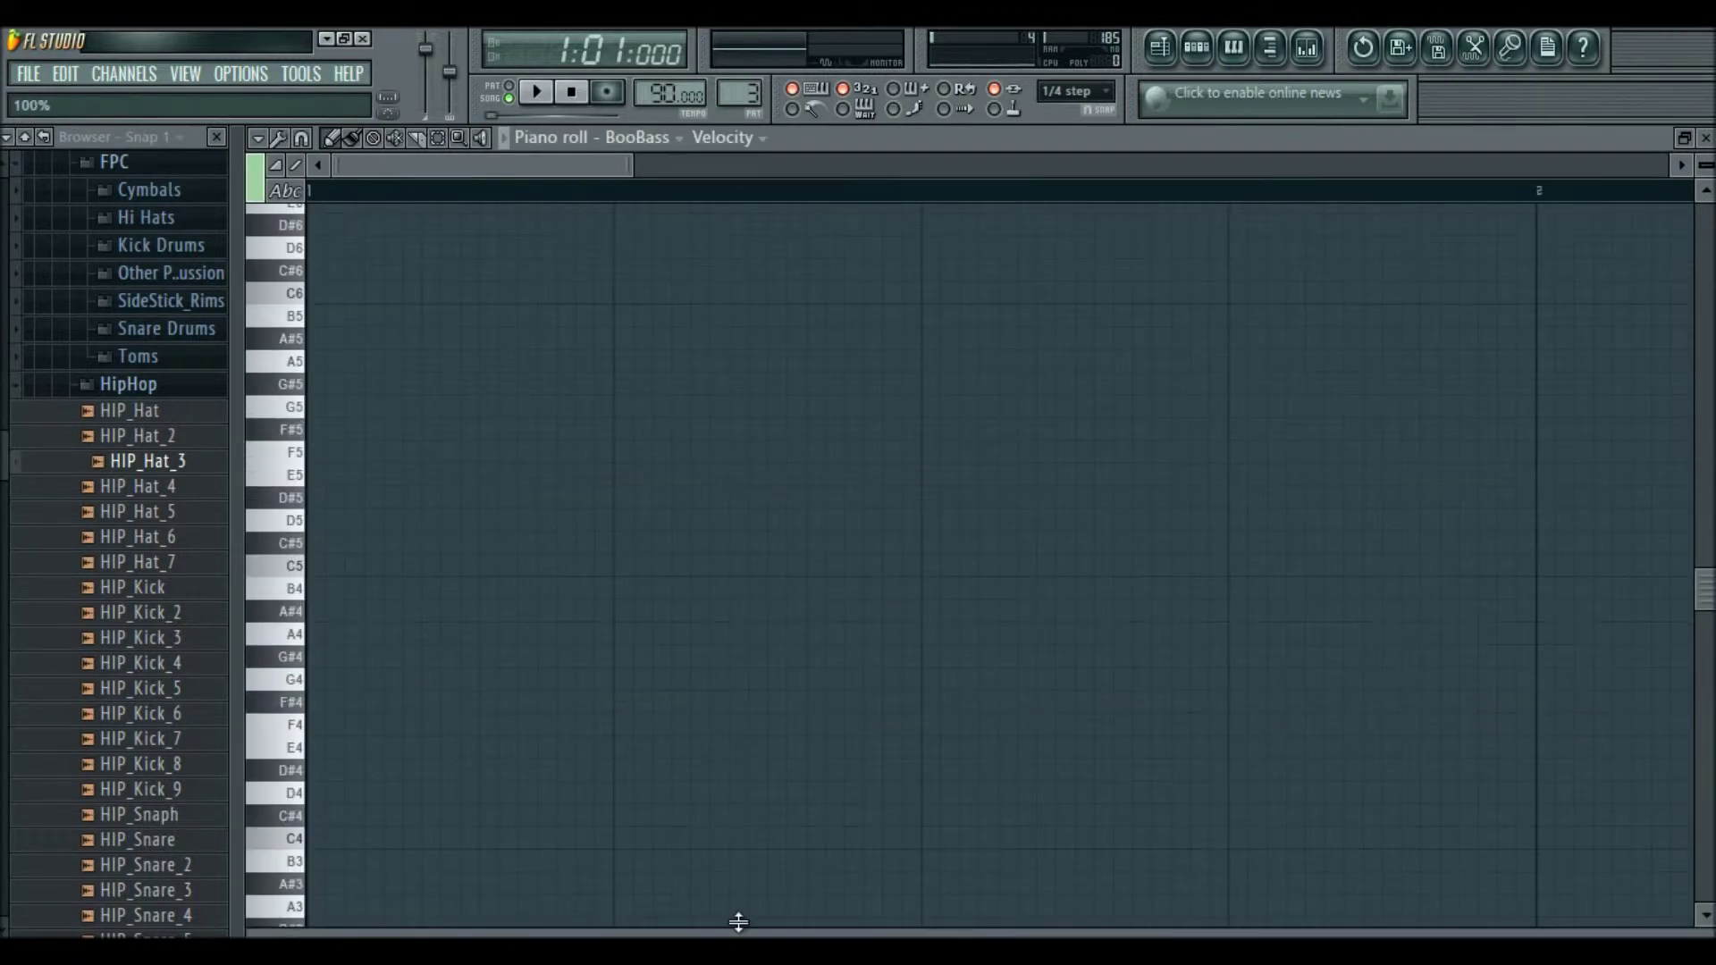
pyautogui.click(302, 190)
pyautogui.click(303, 190)
pyautogui.click(302, 190)
pyautogui.click(302, 190)
pyautogui.click(302, 190)
pyautogui.click(302, 191)
pyautogui.click(302, 191)
pyautogui.click(302, 190)
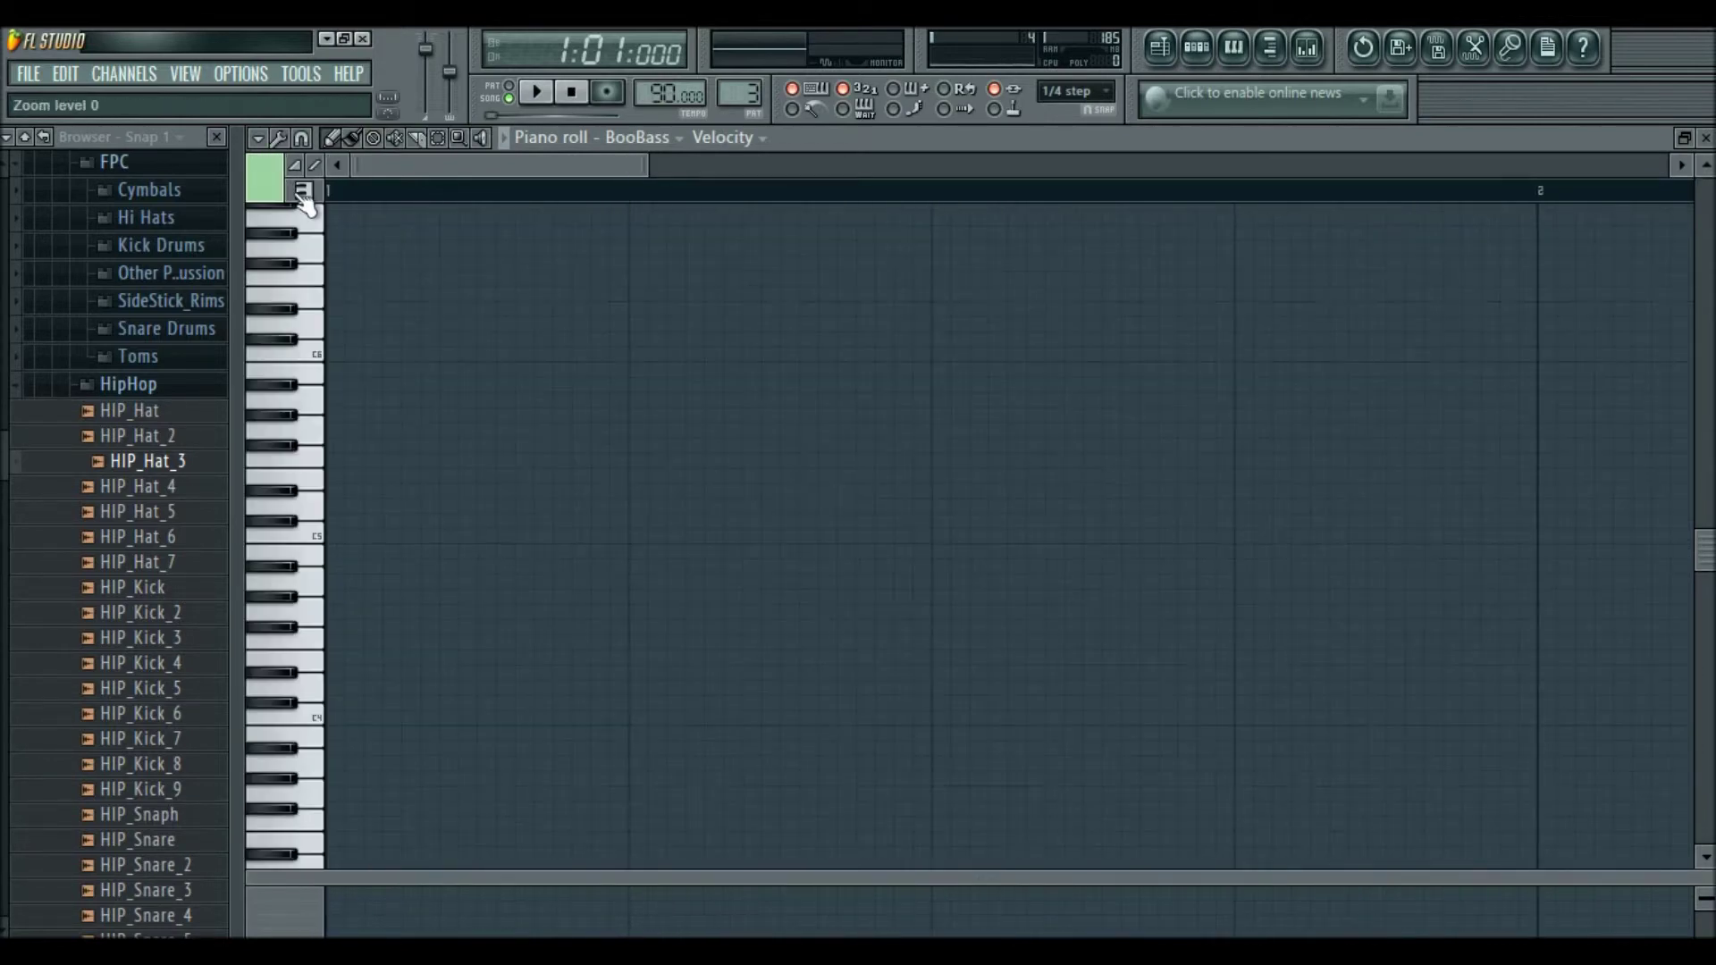
pyautogui.scroll(3, 531, 611)
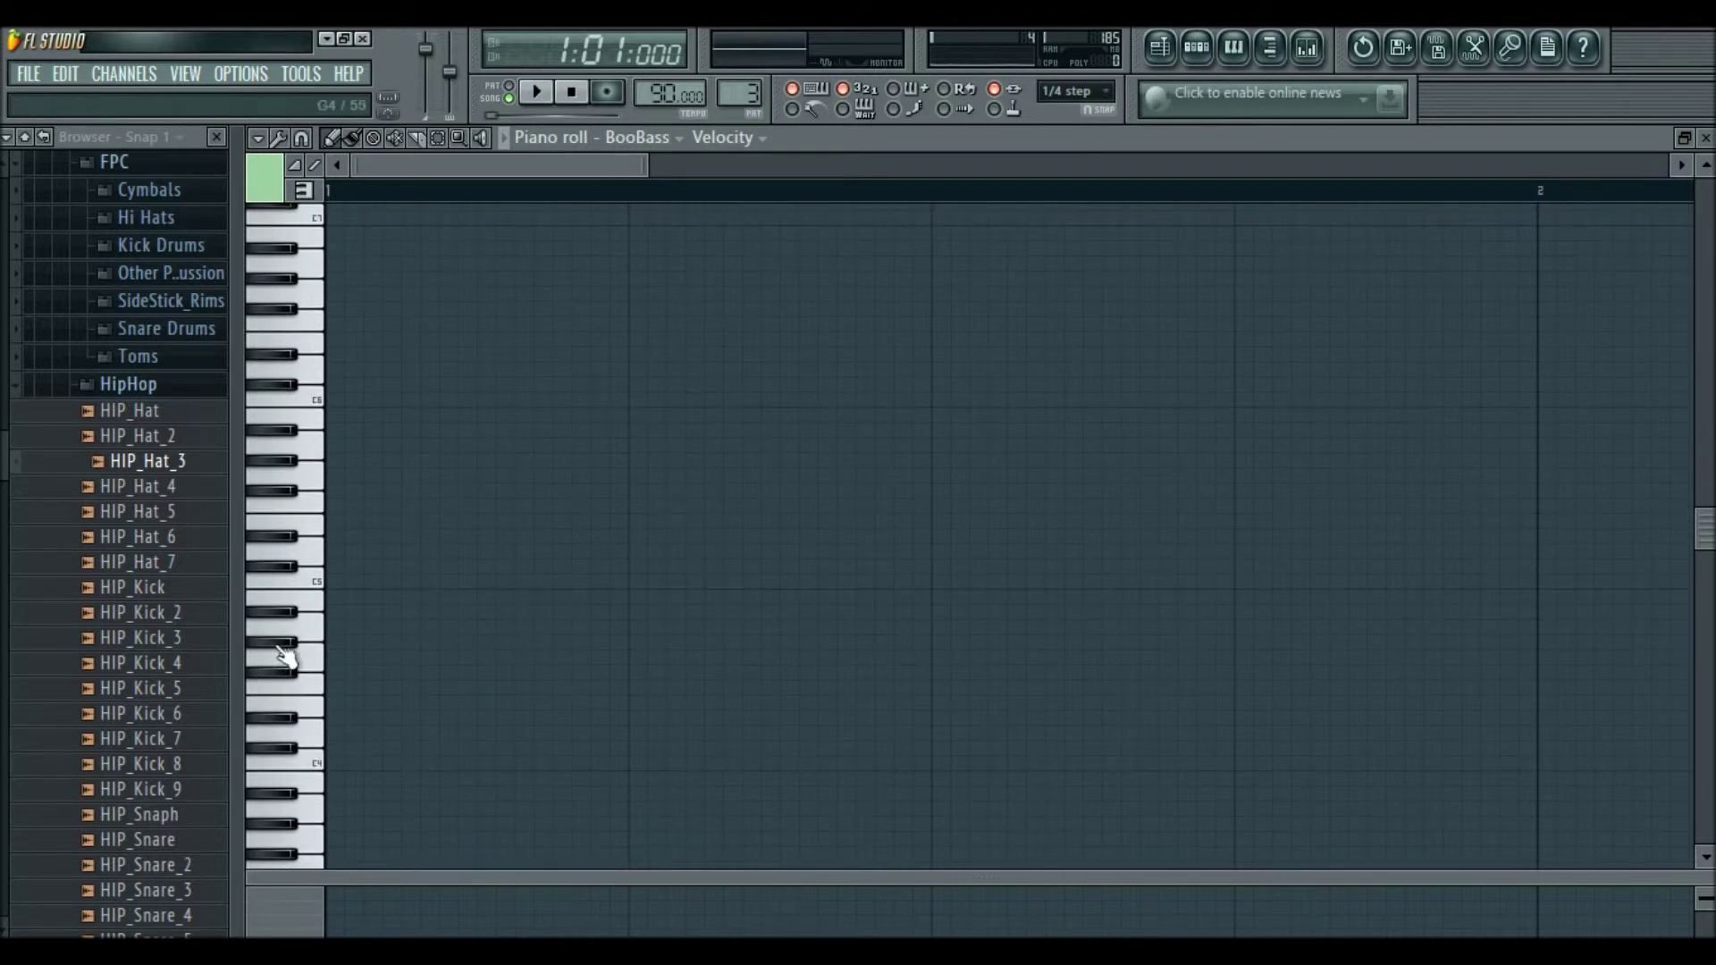
# Draw one-beat BooBass notes C5, D5, D#5 and D5 in sequence across bar 1 and play them back.
pyautogui.click(346, 583)
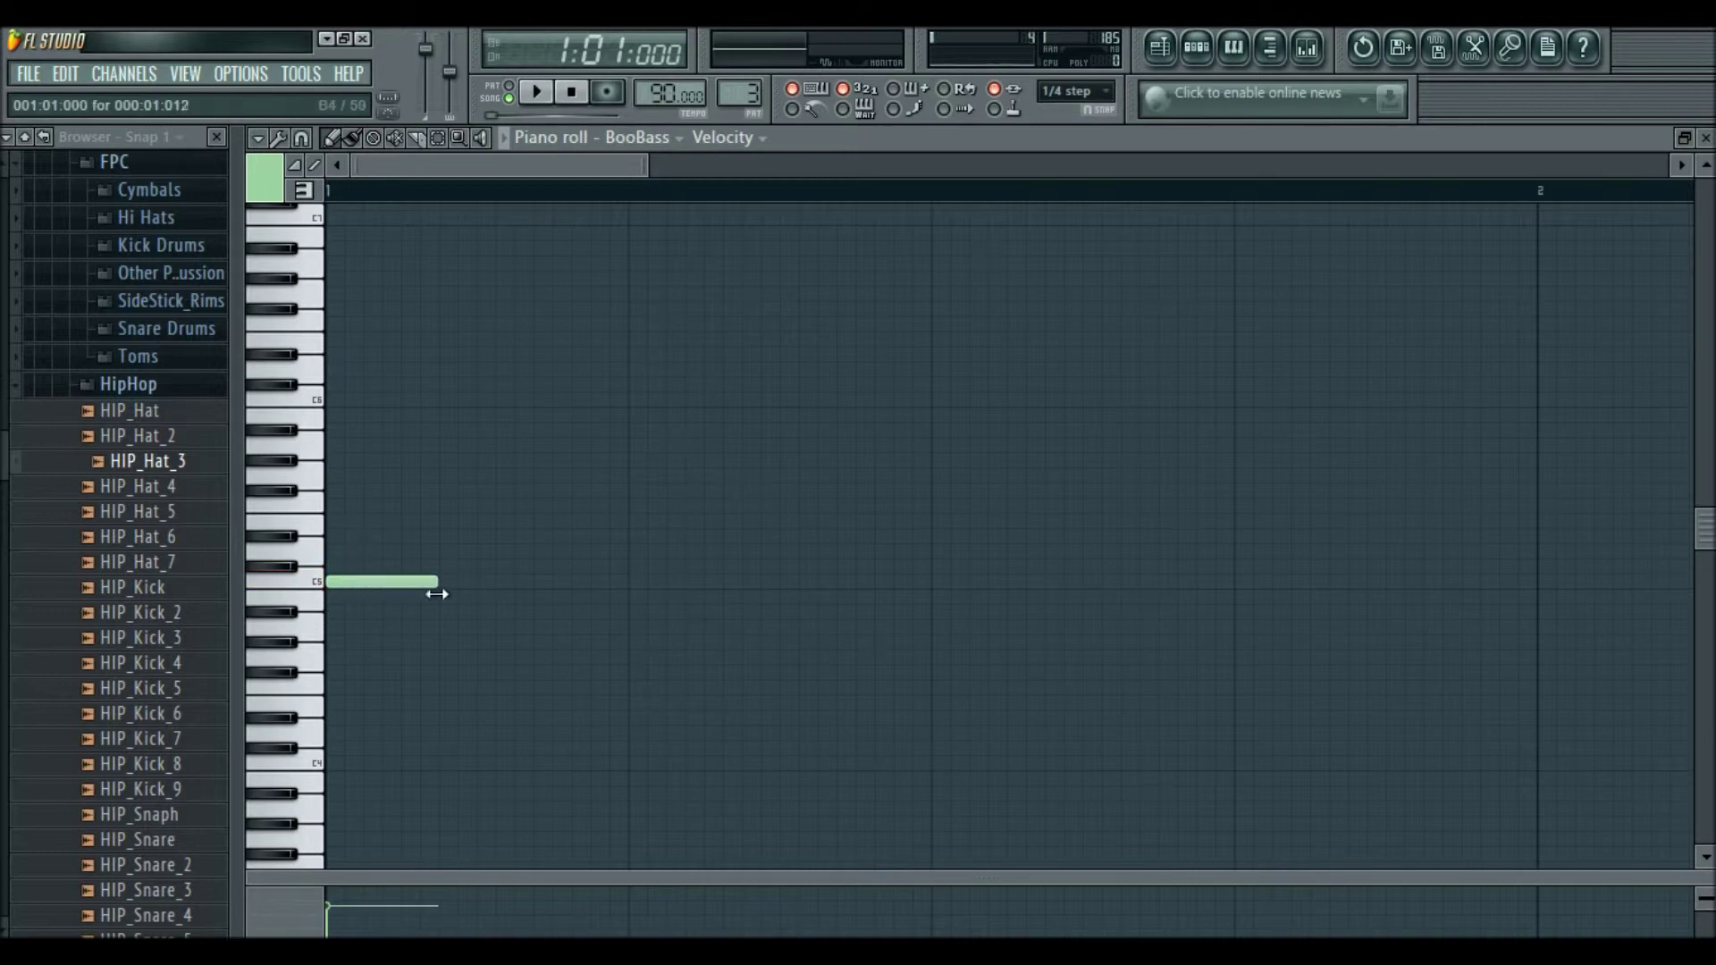
pyautogui.click(636, 551)
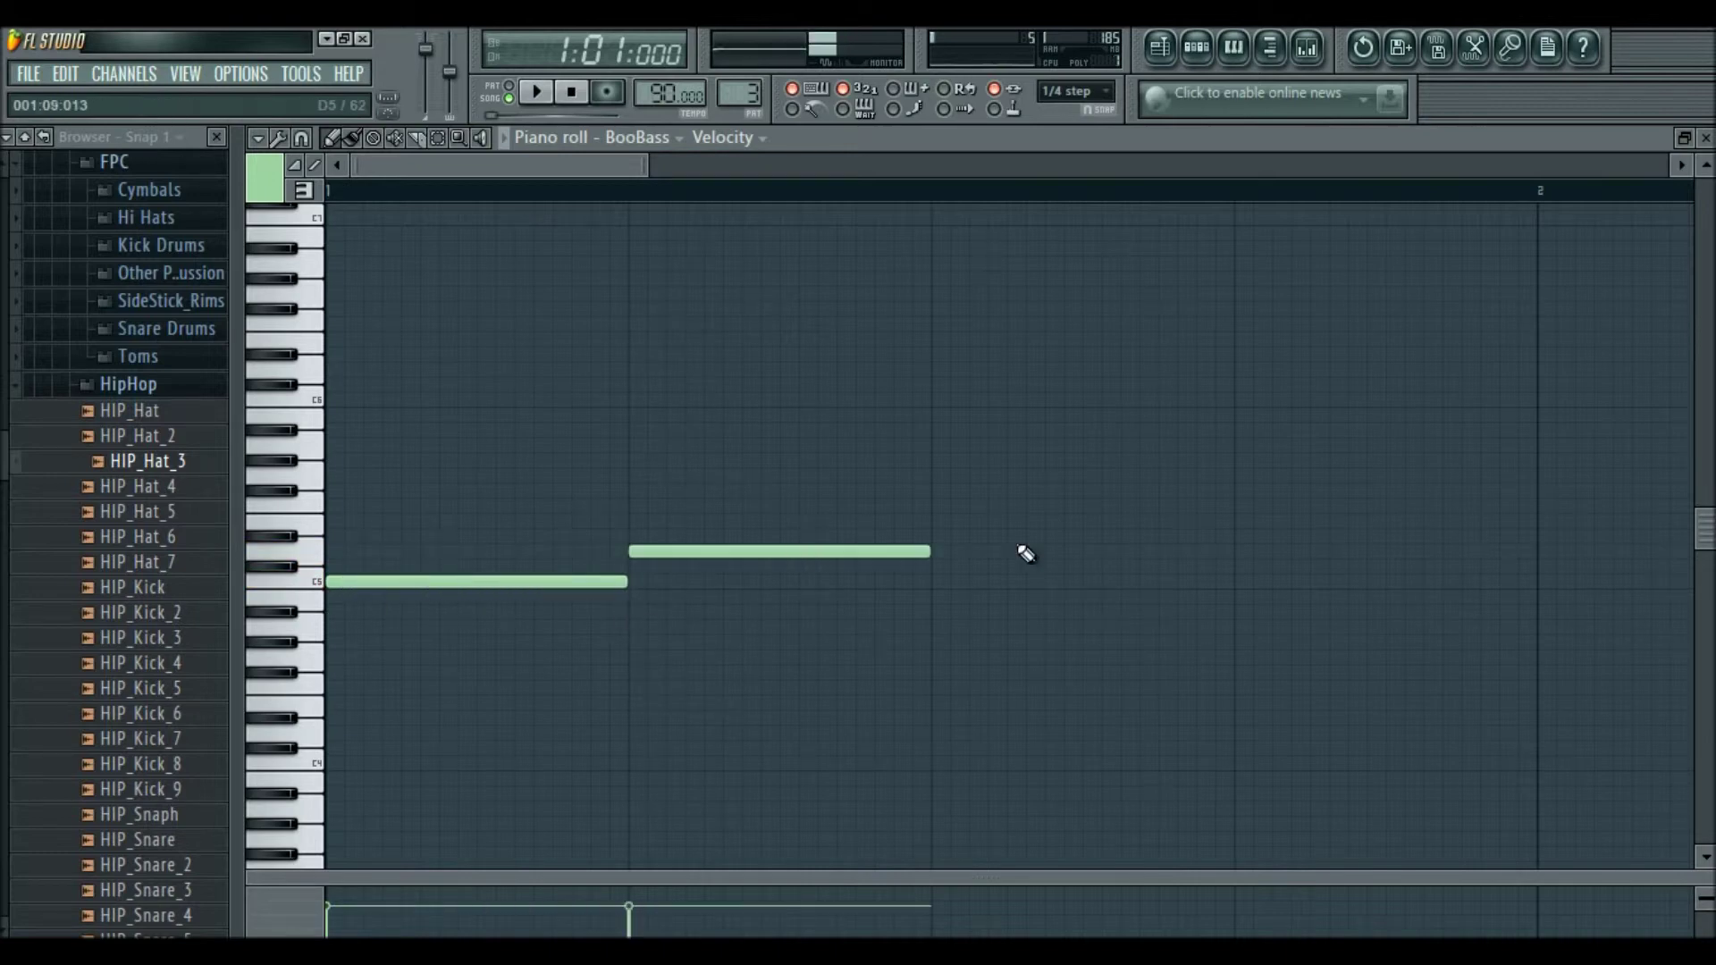
pyautogui.click(936, 537)
pyautogui.click(1238, 552)
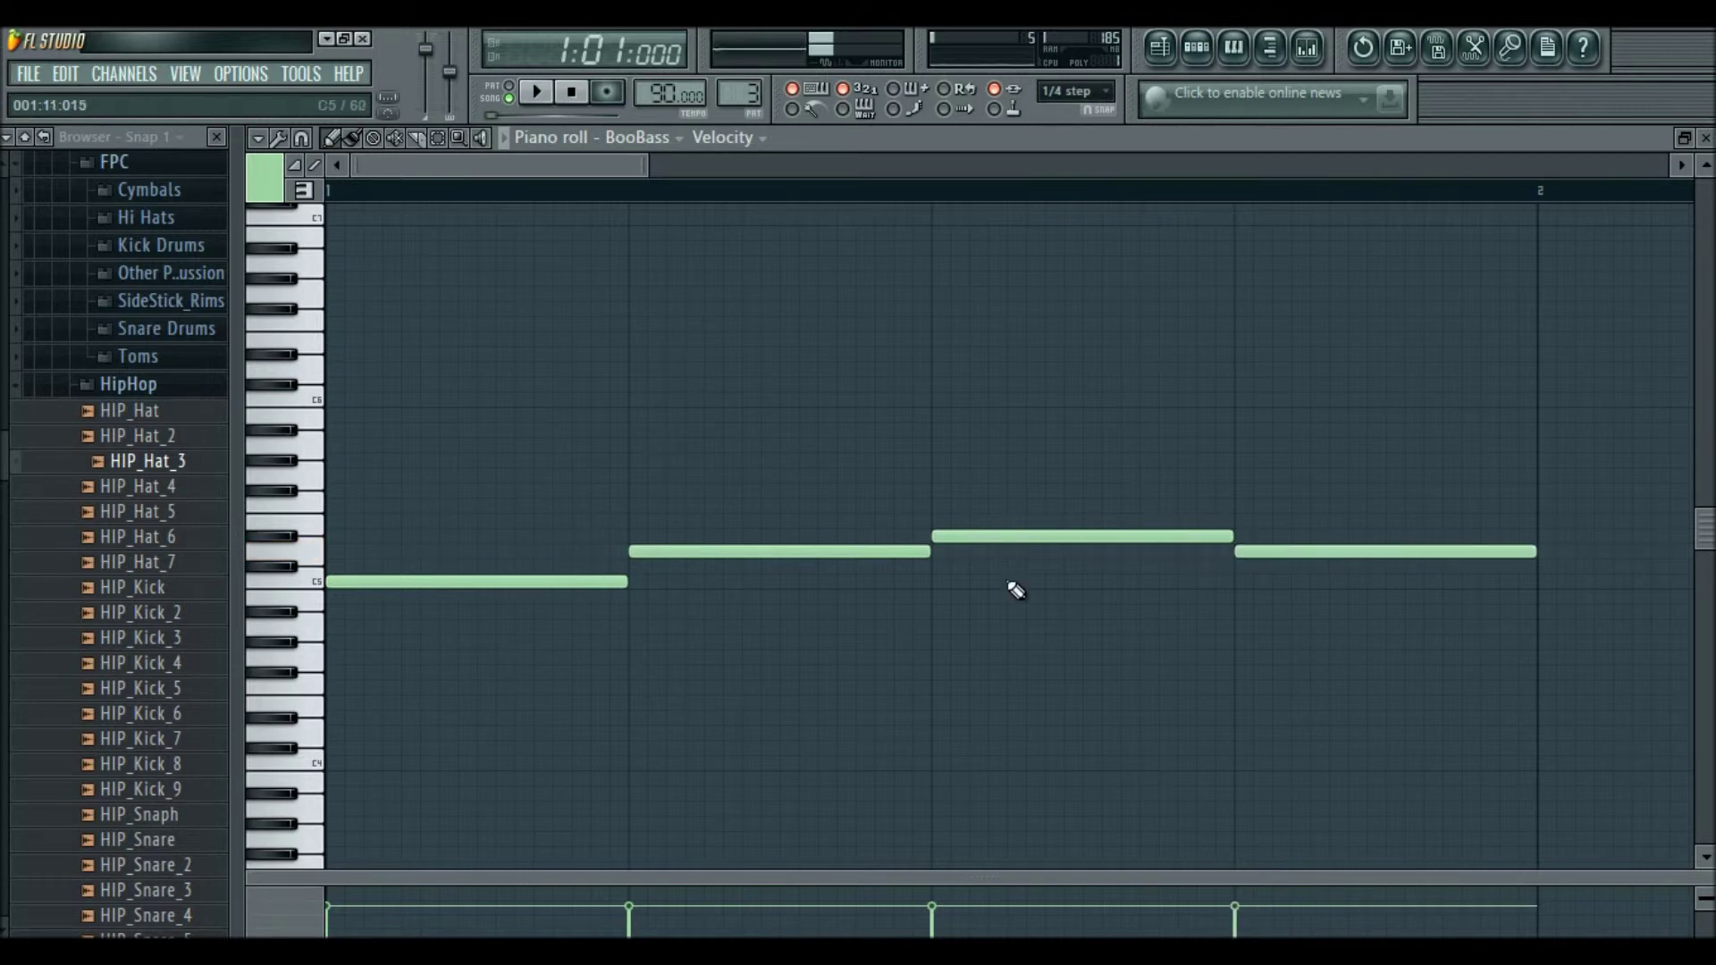
pyautogui.keyDown('ctrl'); pyautogui.scroll(-1, 974, 590); pyautogui.keyUp('ctrl')
pyautogui.keyDown('ctrl'); pyautogui.scroll(-1, 974, 590); pyautogui.keyUp('ctrl')
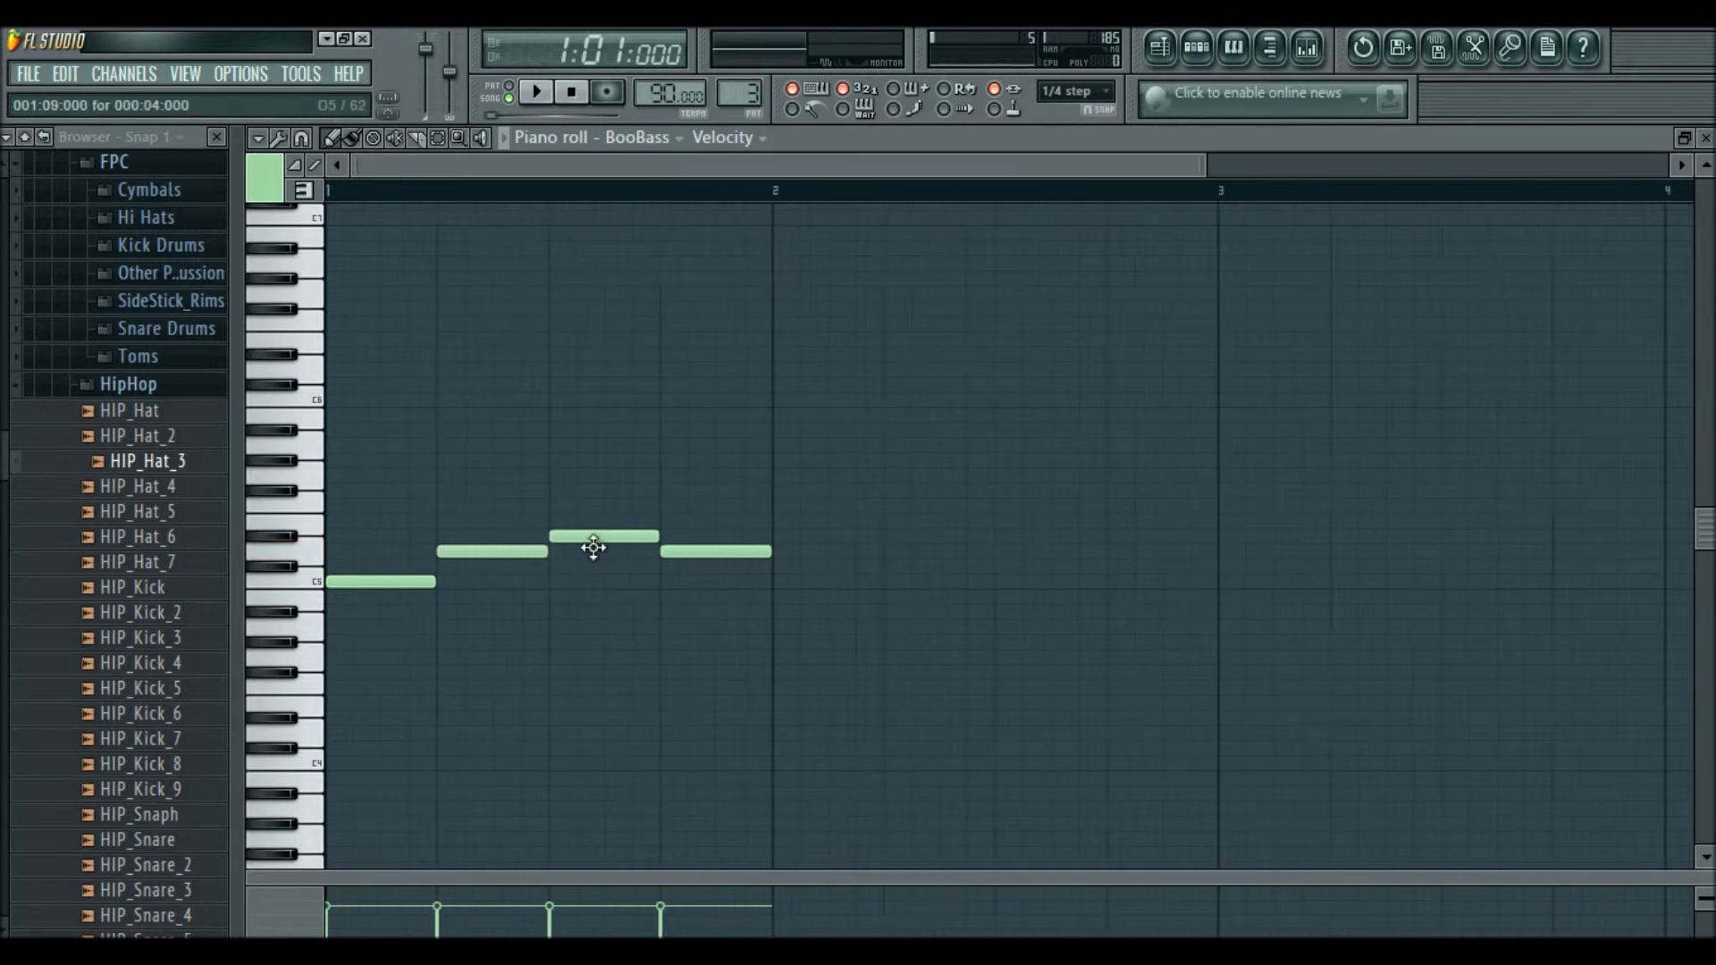
pyautogui.click(537, 95)
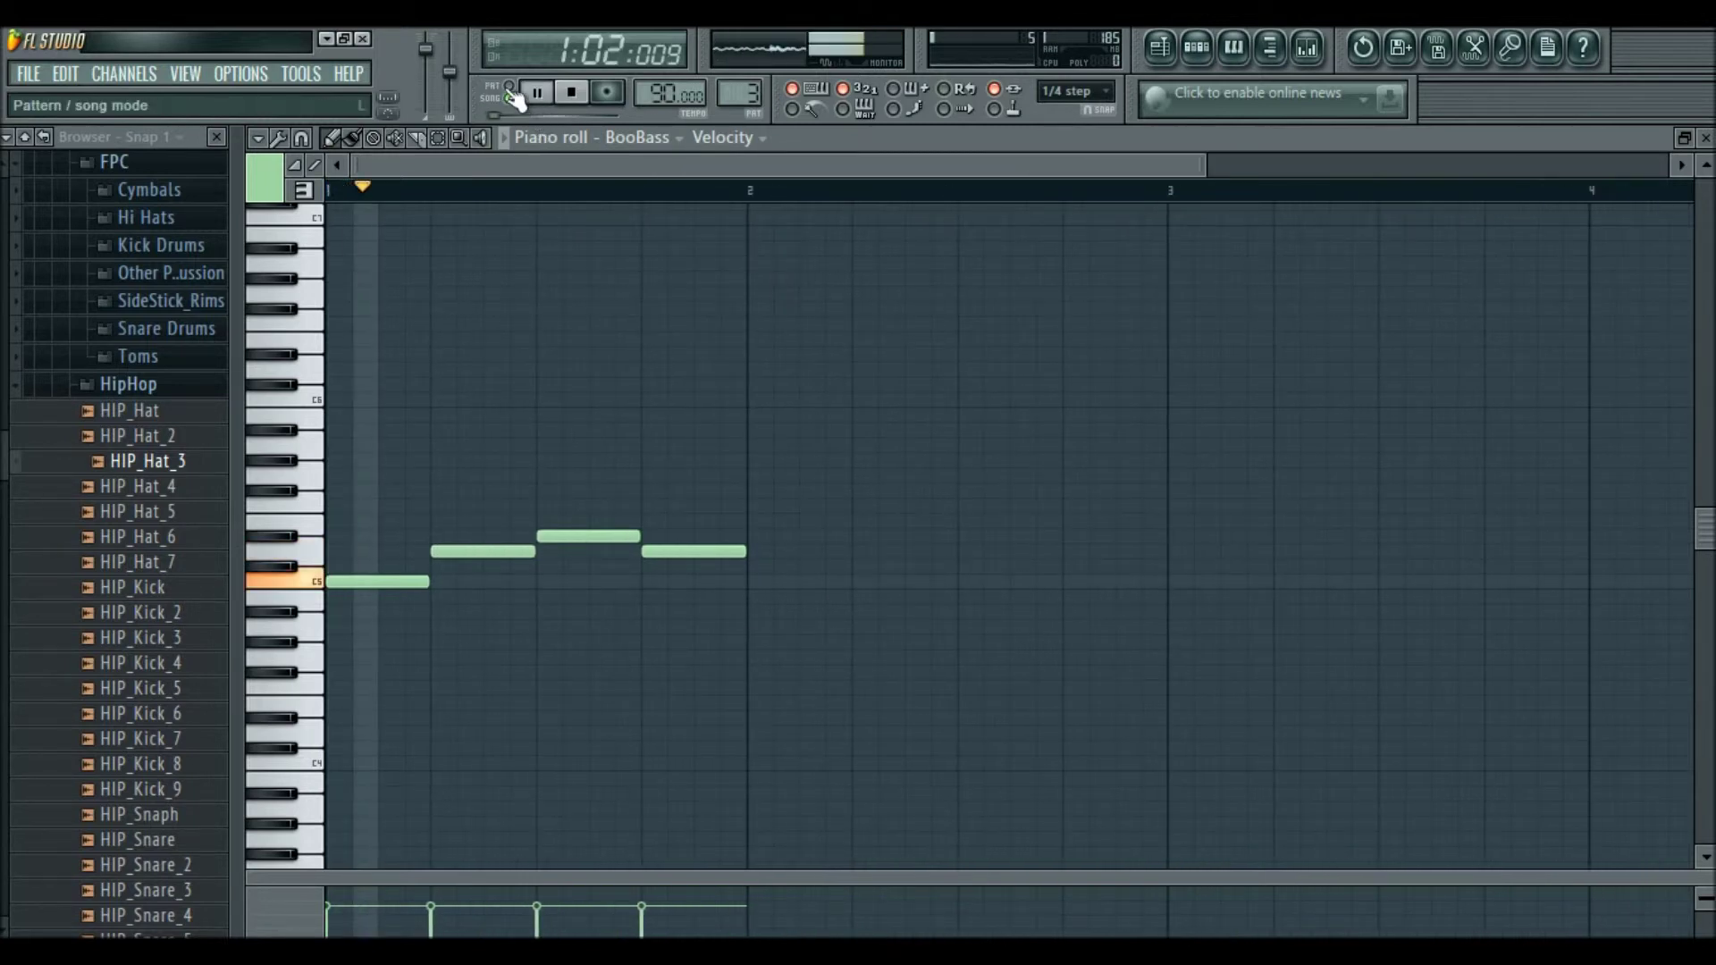
# Stop playback, delete the last three bass notes and lengthen the remaining C5 note to half a bar.
pyautogui.rightClick(693, 551)
pyautogui.rightClick(586, 536)
pyautogui.press('space')
pyautogui.rightClick(483, 551)
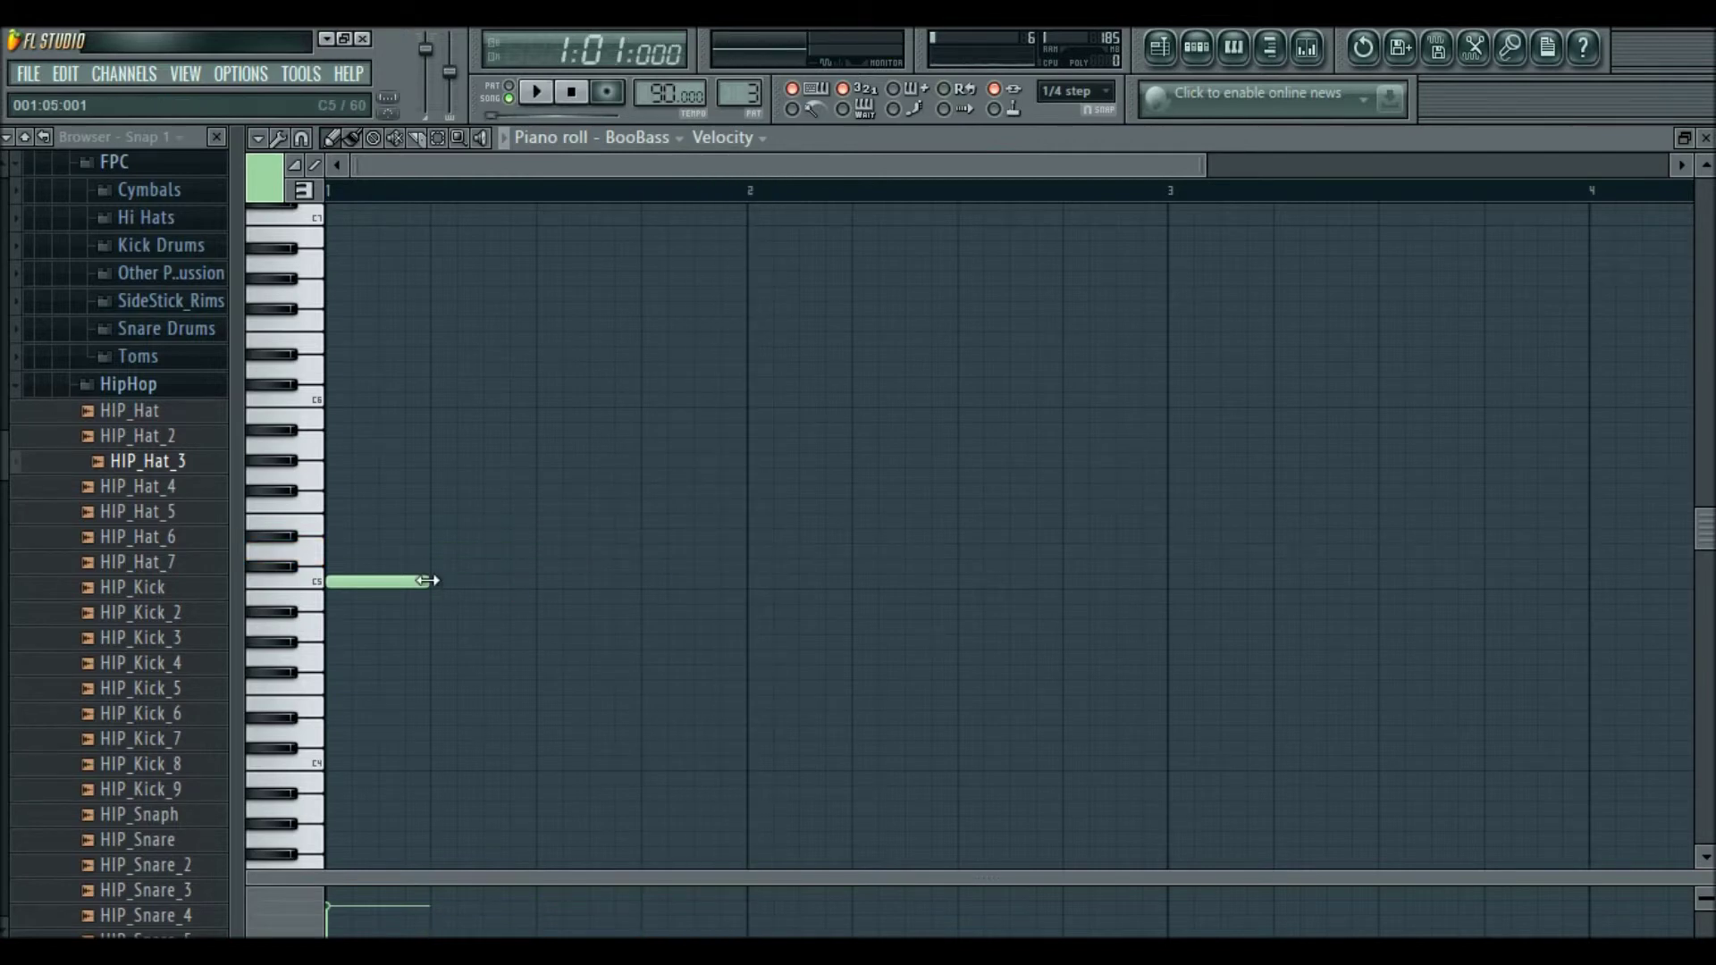
pyautogui.moveTo(422, 581); pyautogui.dragTo(539, 584)
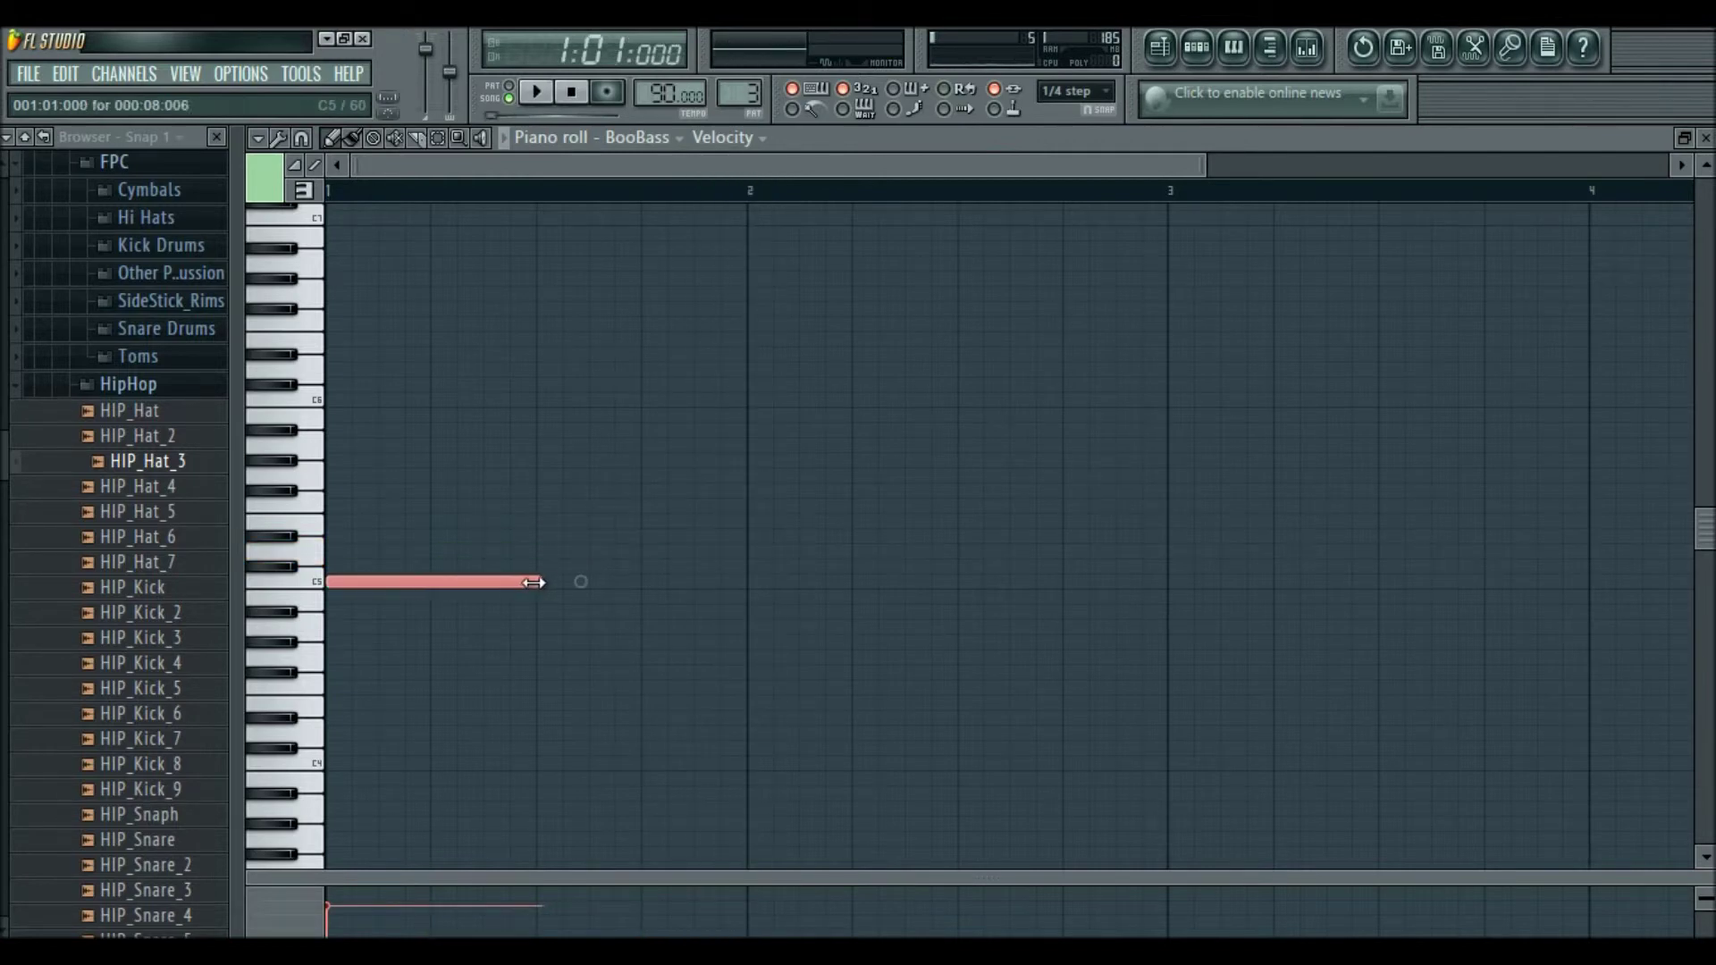
# Add consecutive half-bar notes D5, D#5 and D5 after the C5 note, filling bars 1 and 2.
pyautogui.click(537, 550)
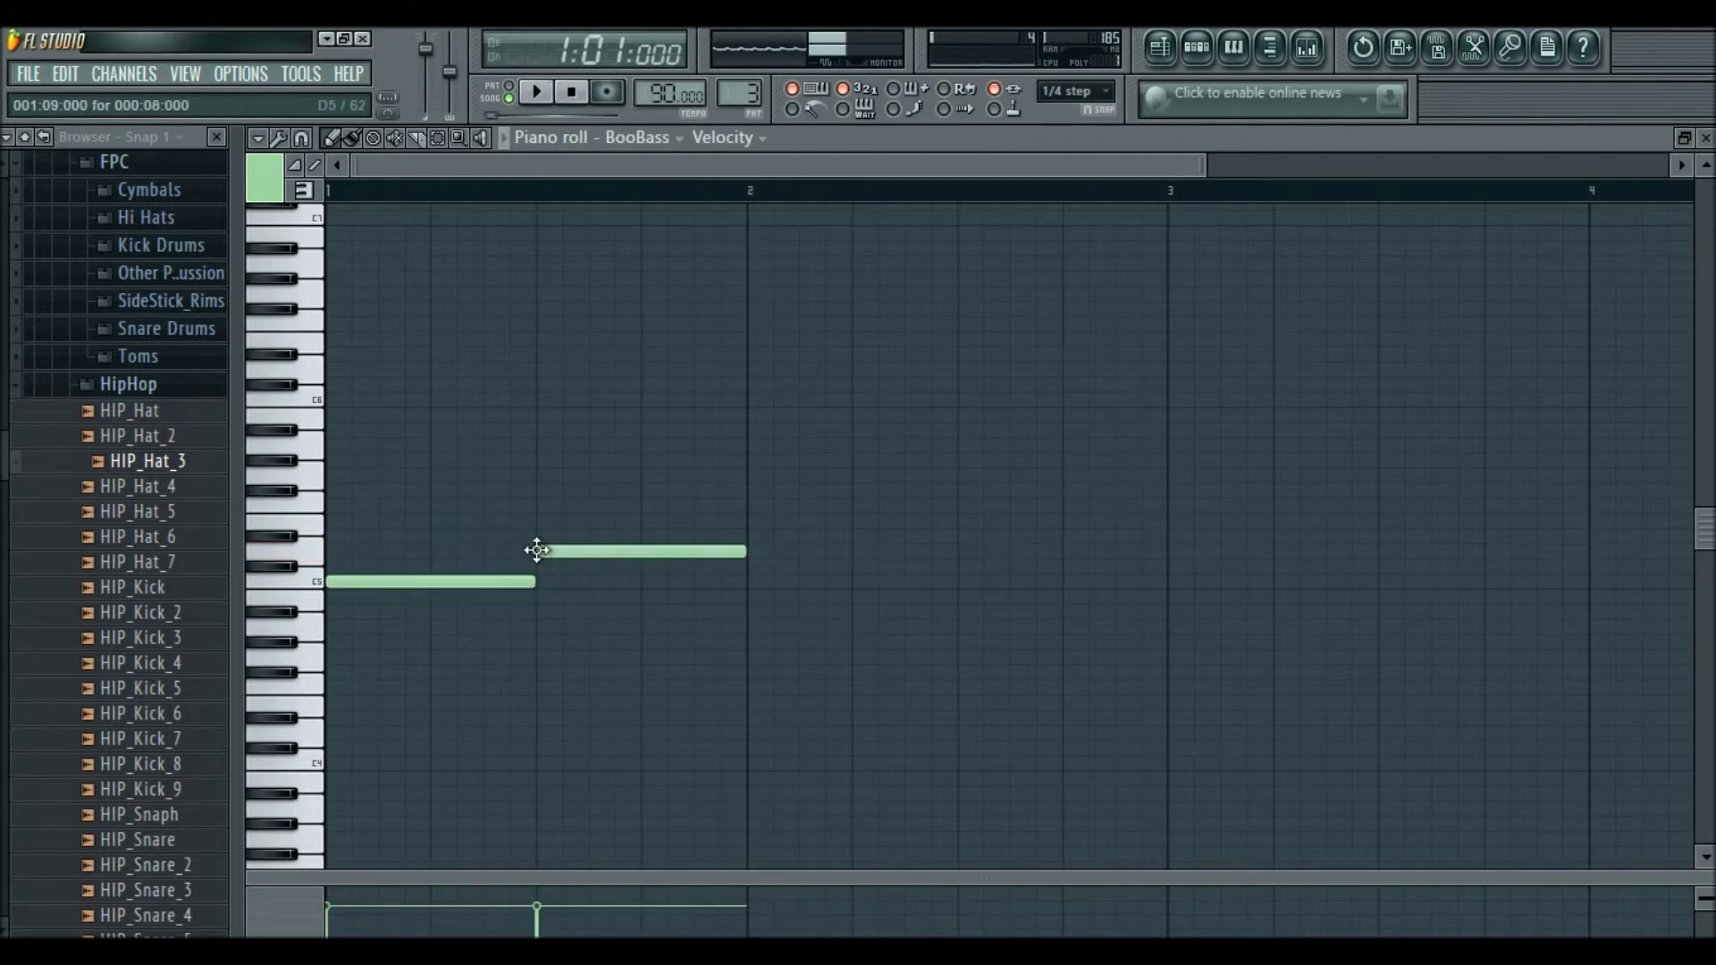
pyautogui.click(750, 536)
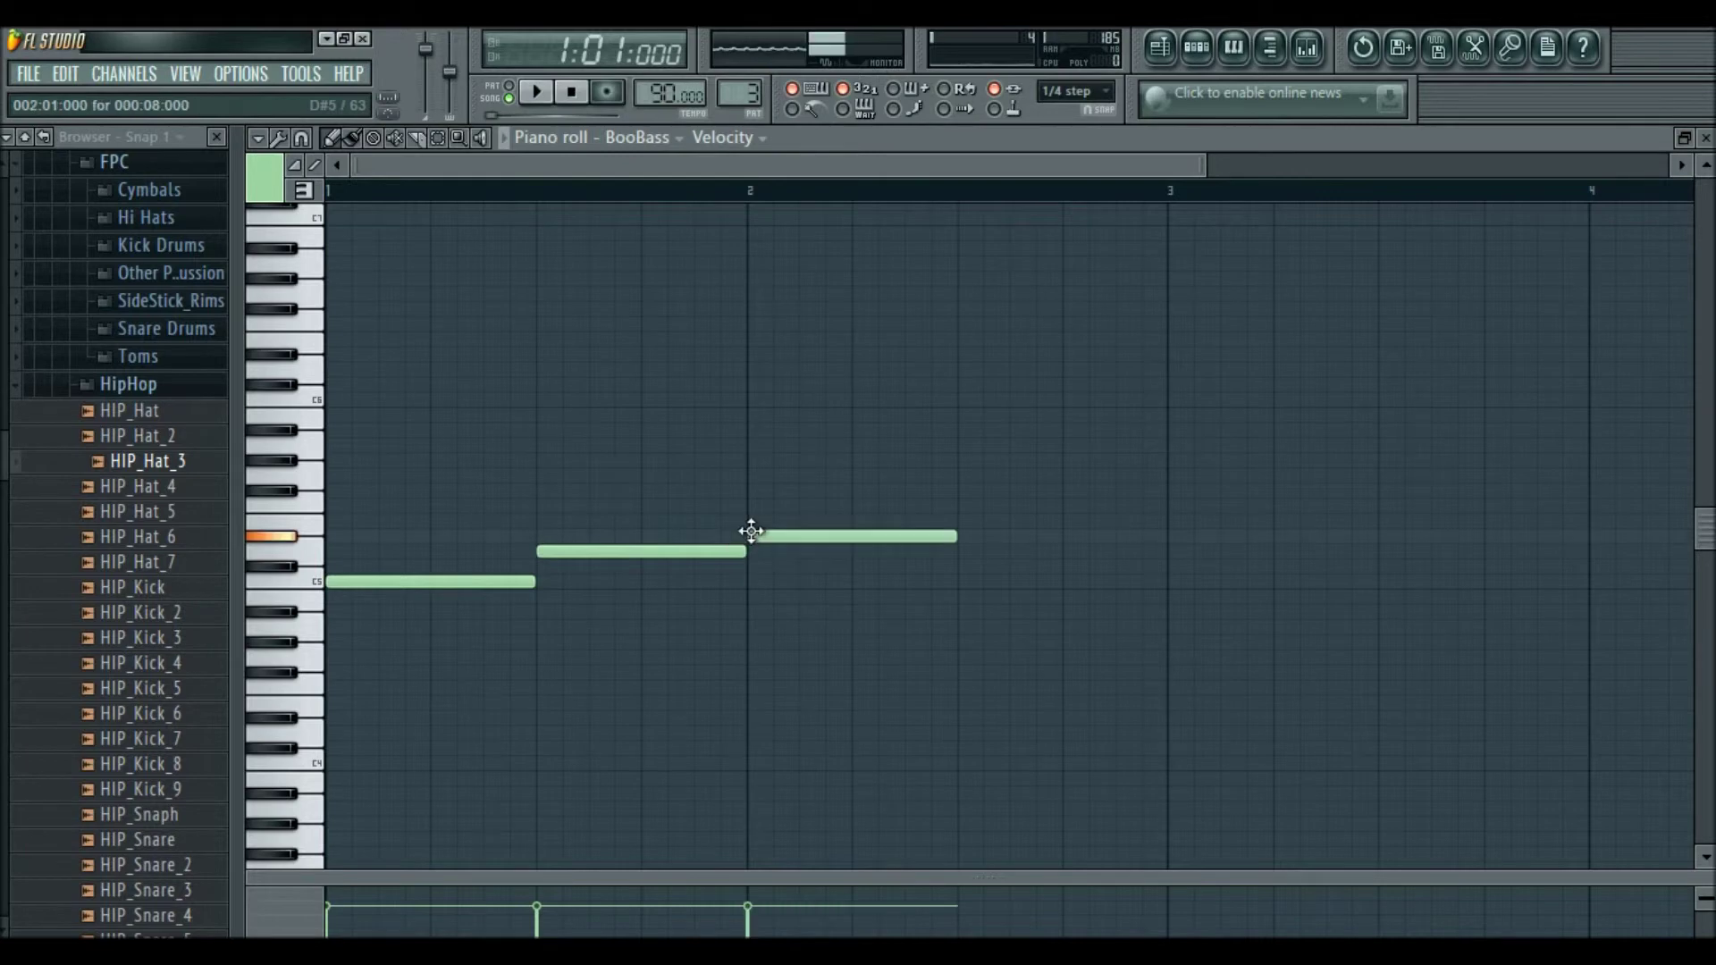
pyautogui.click(963, 554)
# Play back the two-bar bass line and select its four notes.
pyautogui.press('space')
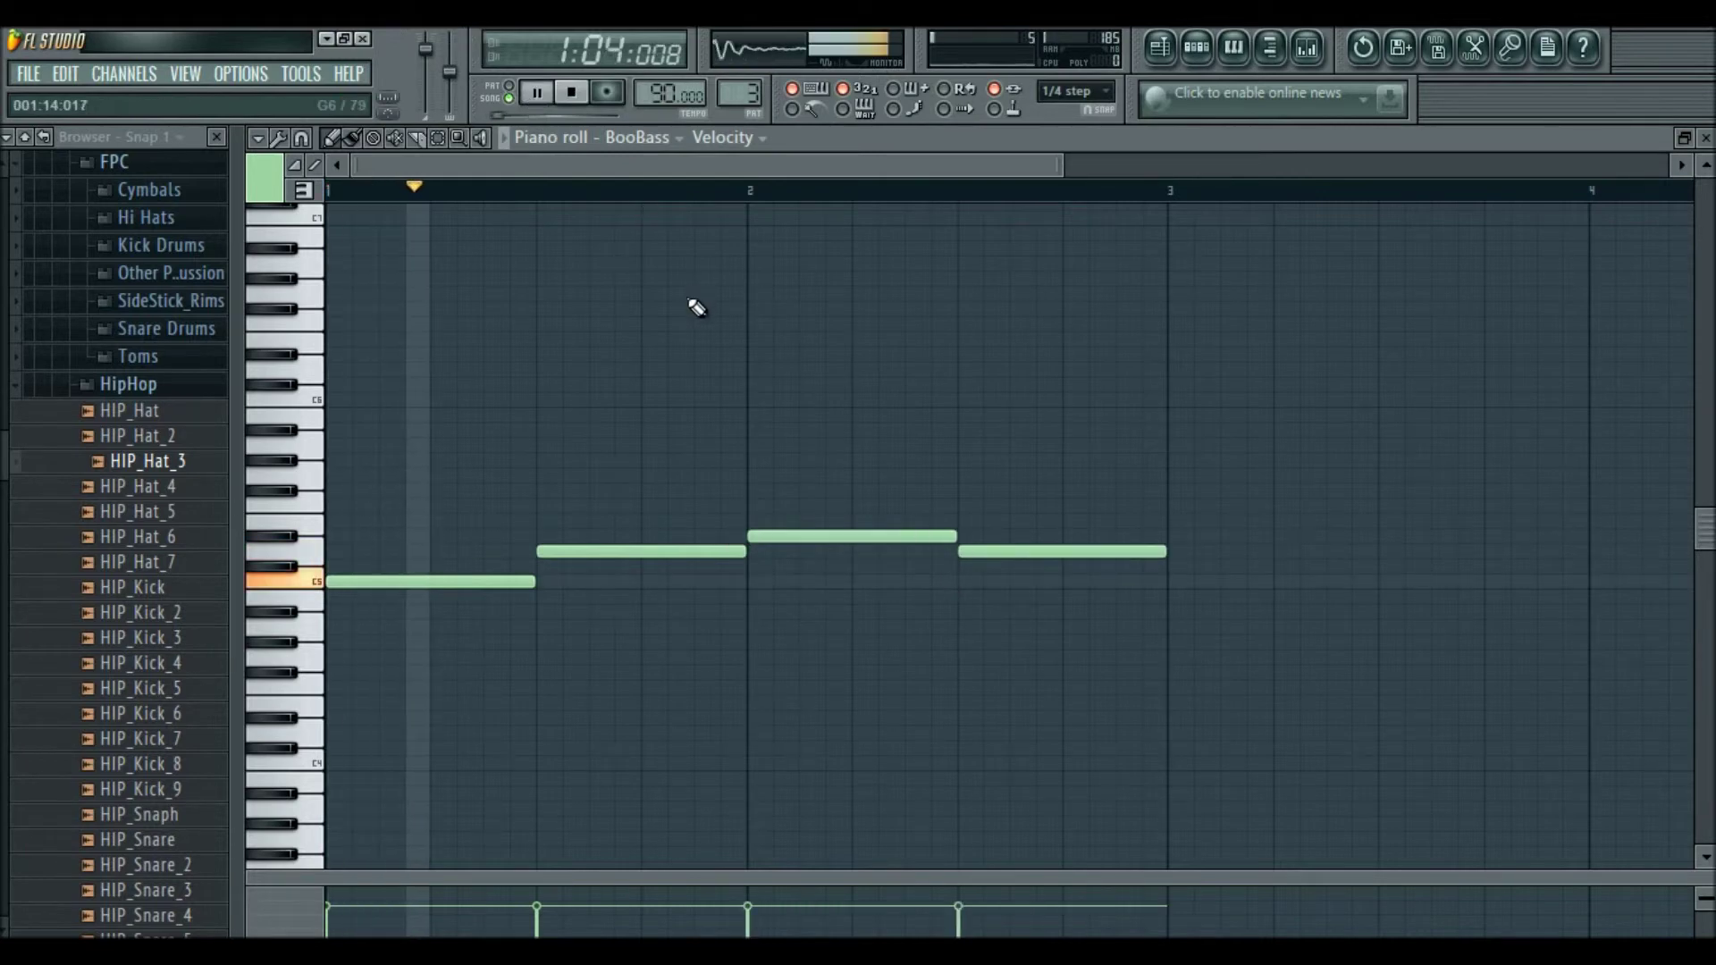
pyautogui.scroll(-3, 736, 410)
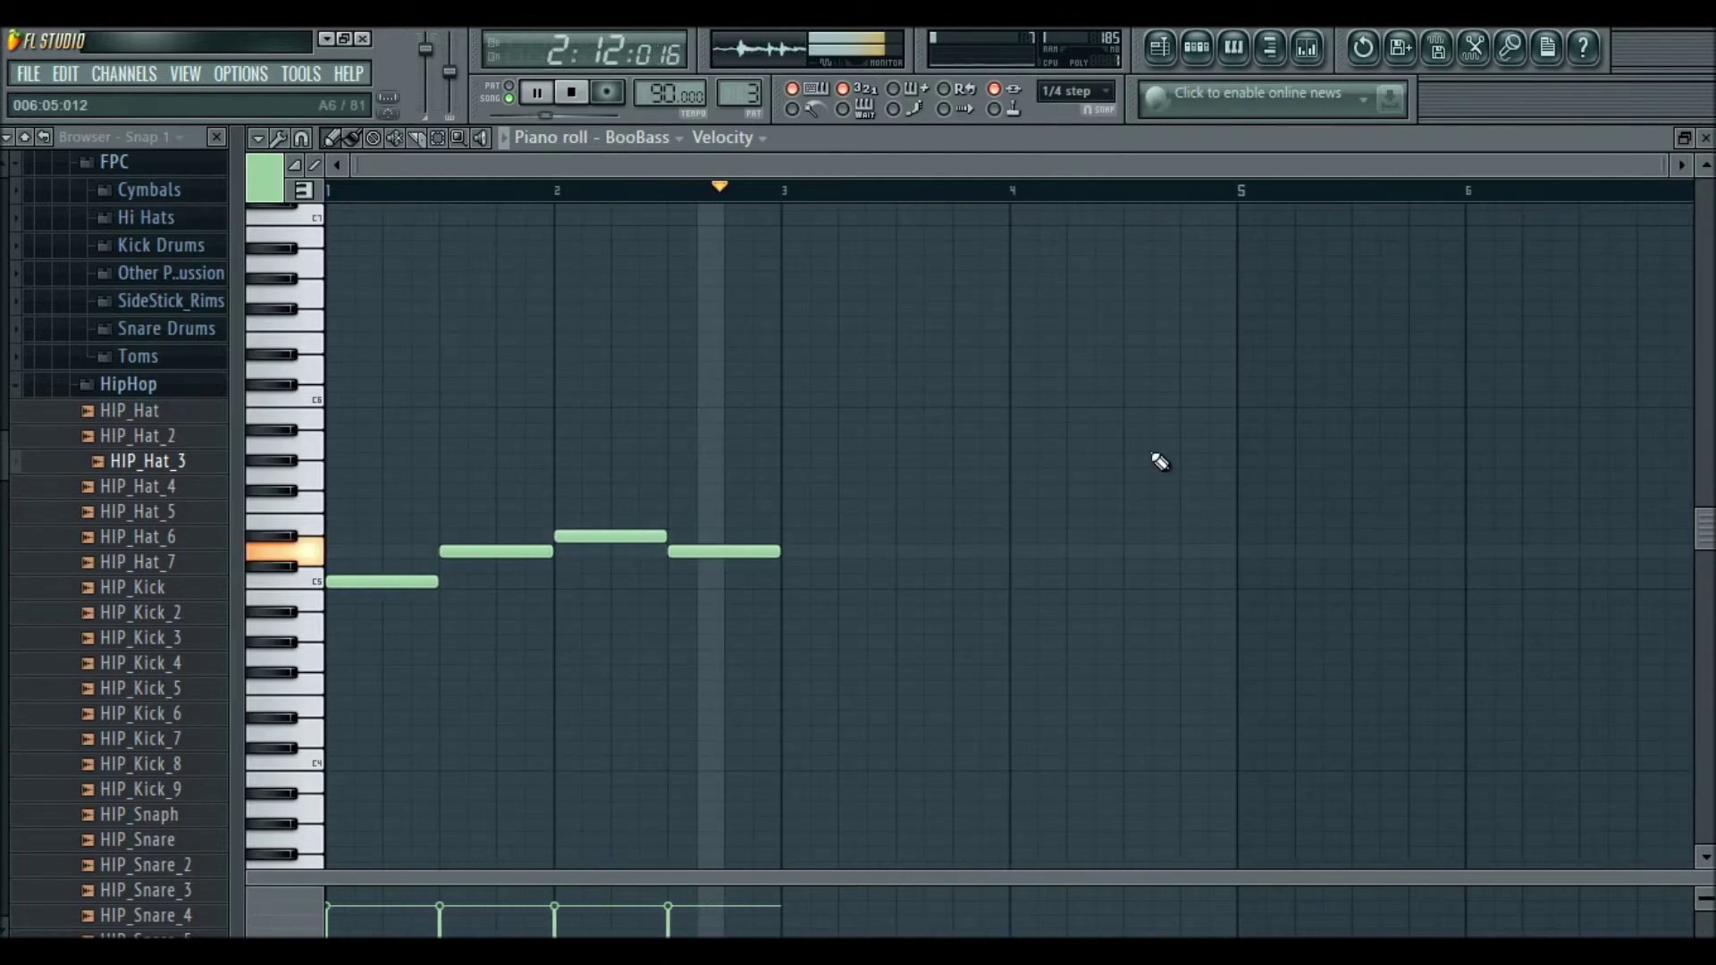
pyautogui.moveTo(1035, 647); pyautogui.dragTo(393, 523)
pyautogui.press('space')
pyautogui.moveTo(384, 586); pyautogui.dragTo(345, 577)
pyautogui.press('space')
pyautogui.press('space')
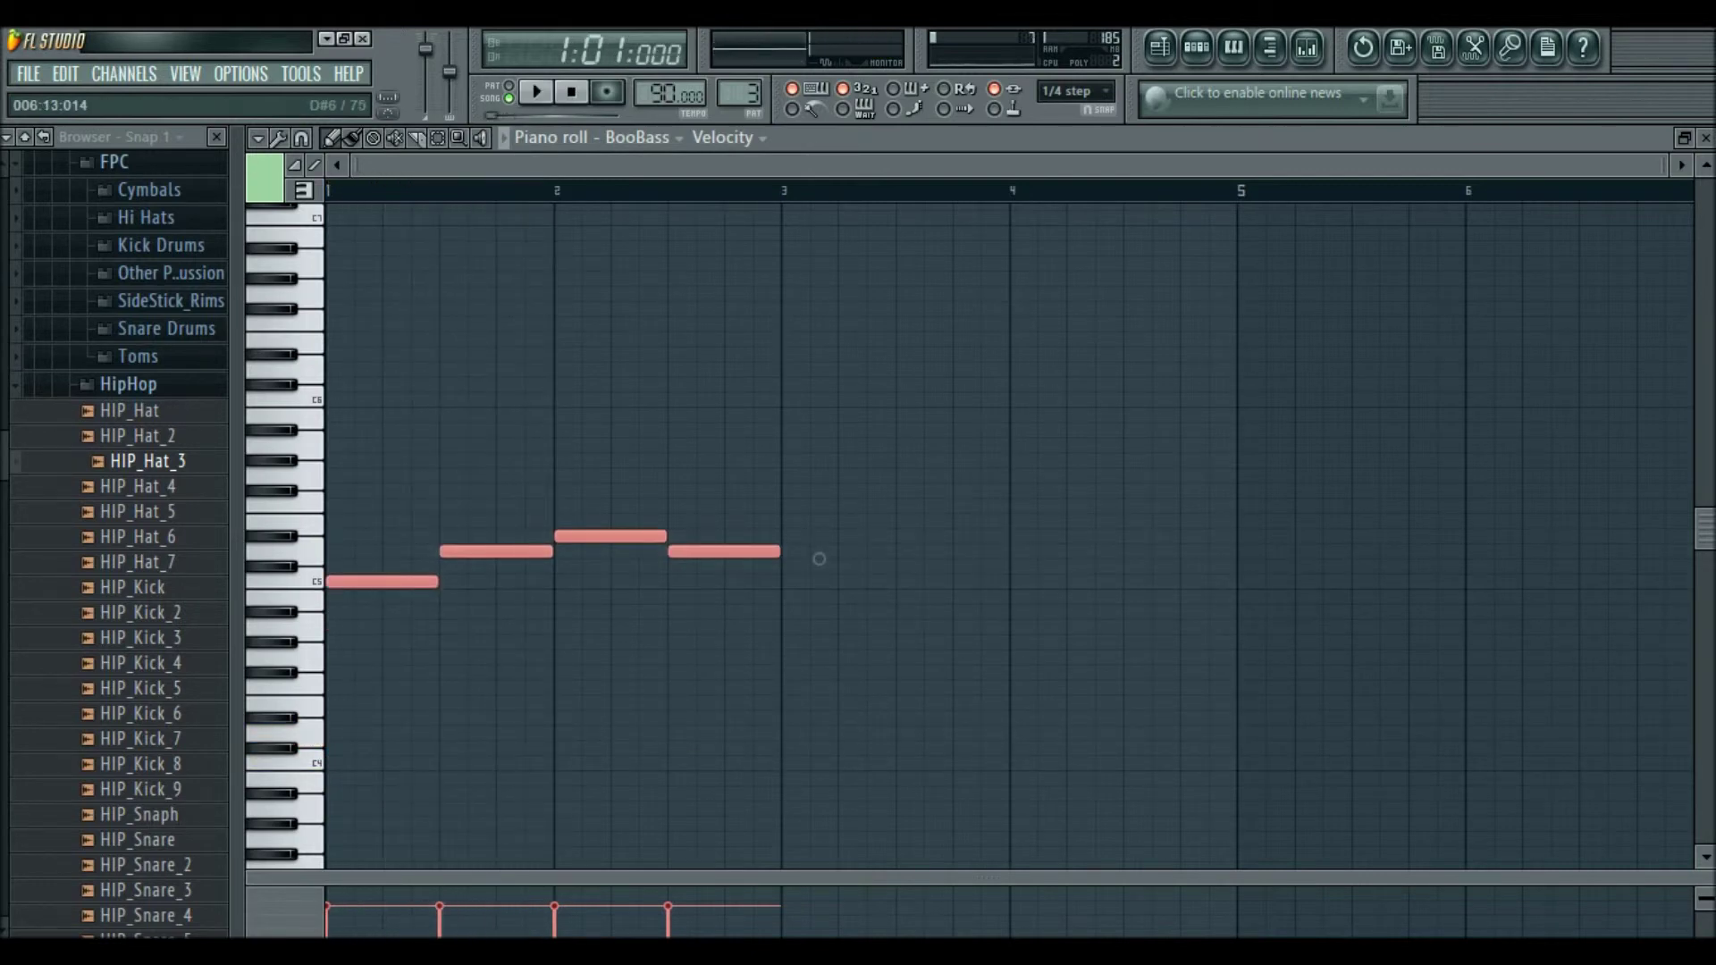
pyautogui.click(1705, 137)
pyautogui.click(550, 393)
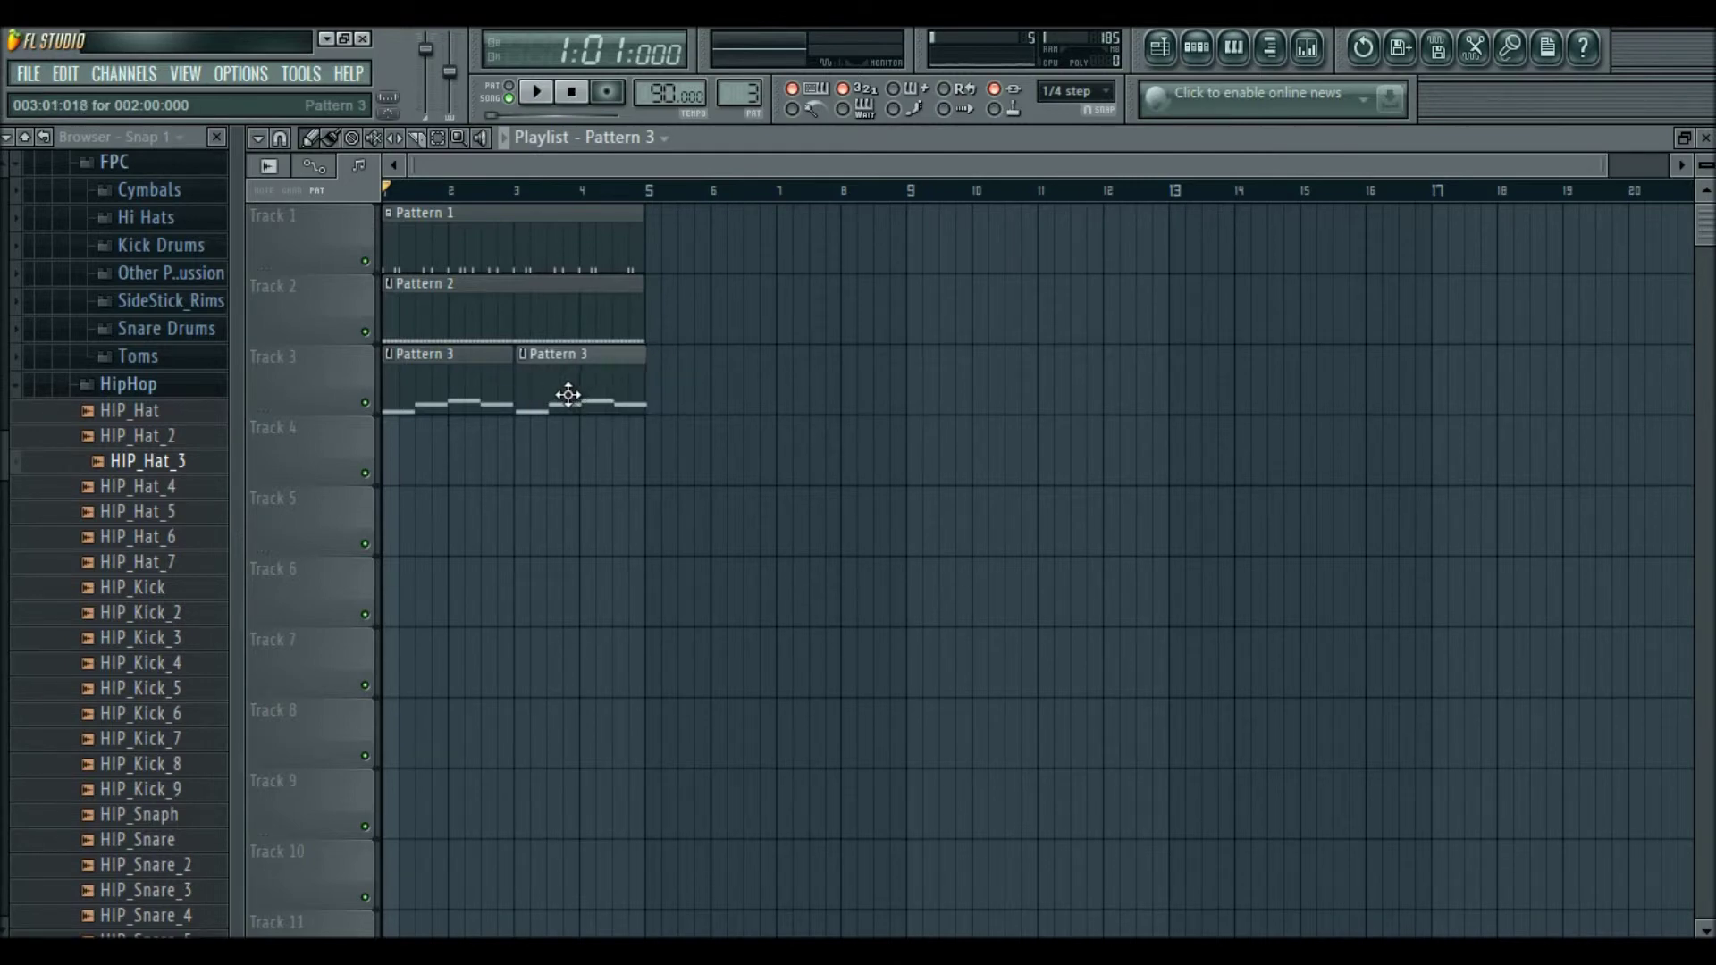
pyautogui.rightClick(568, 394)
pyautogui.doubleClick(491, 383)
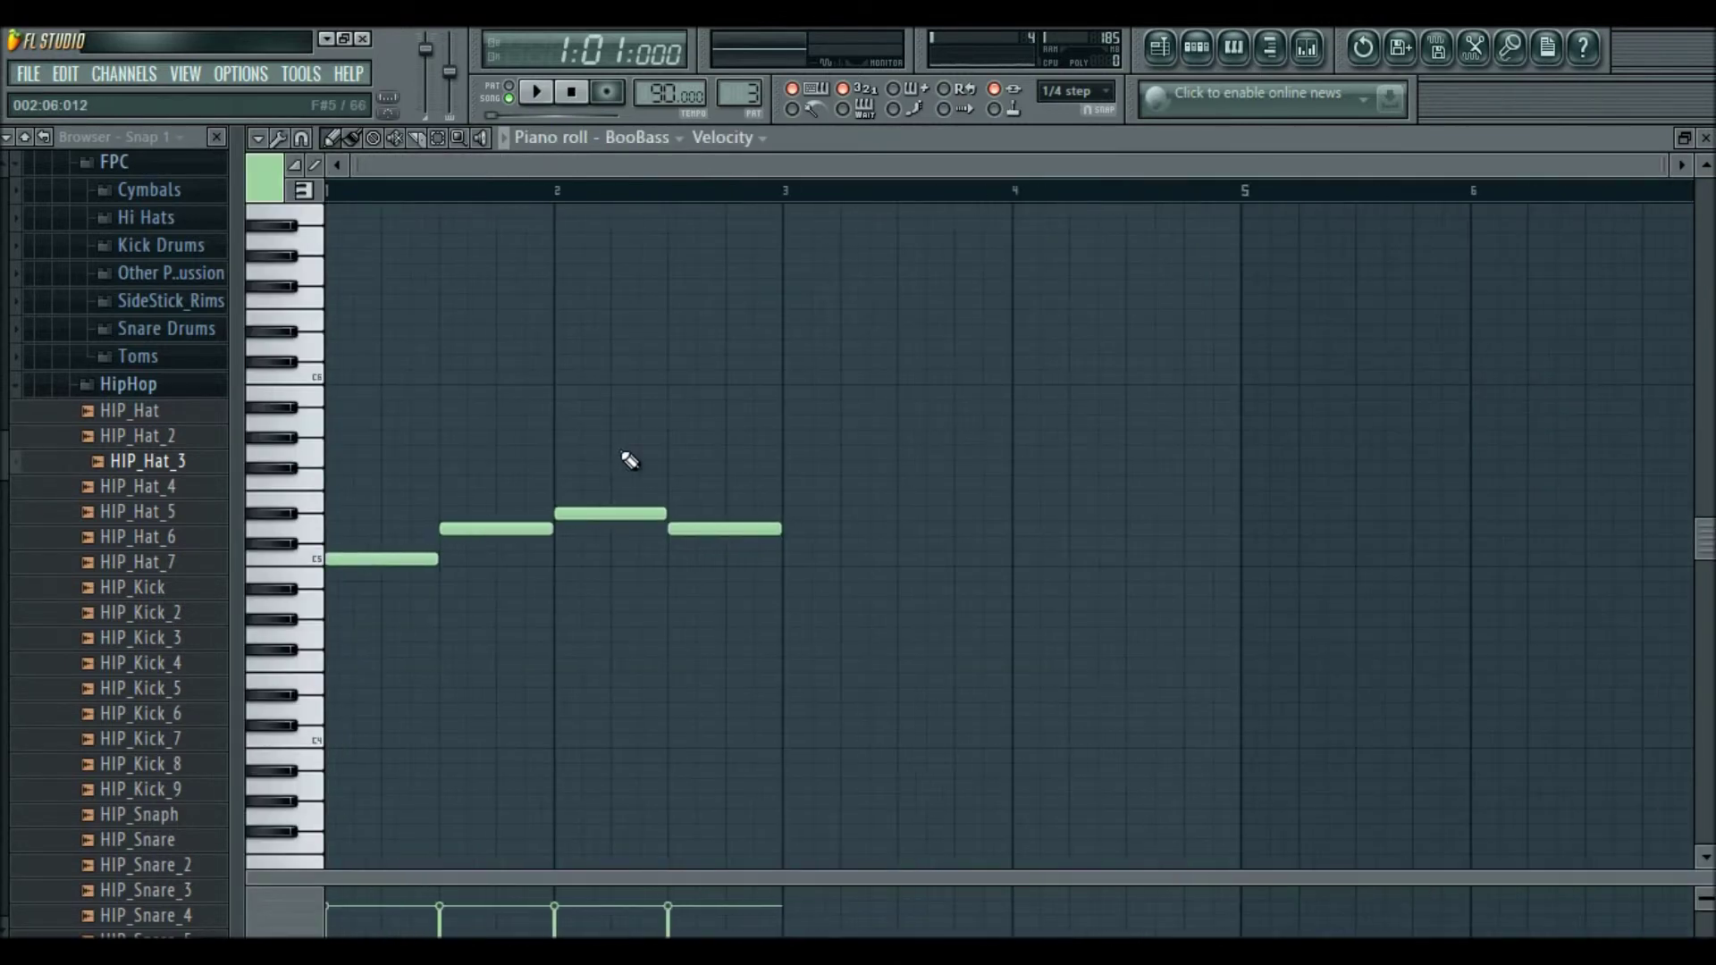
# Set the snap to Line and add half-bar notes C5 and A#4 in bar 3.
pyautogui.click(1090, 92)
pyautogui.click(1077, 120)
pyautogui.click(783, 558)
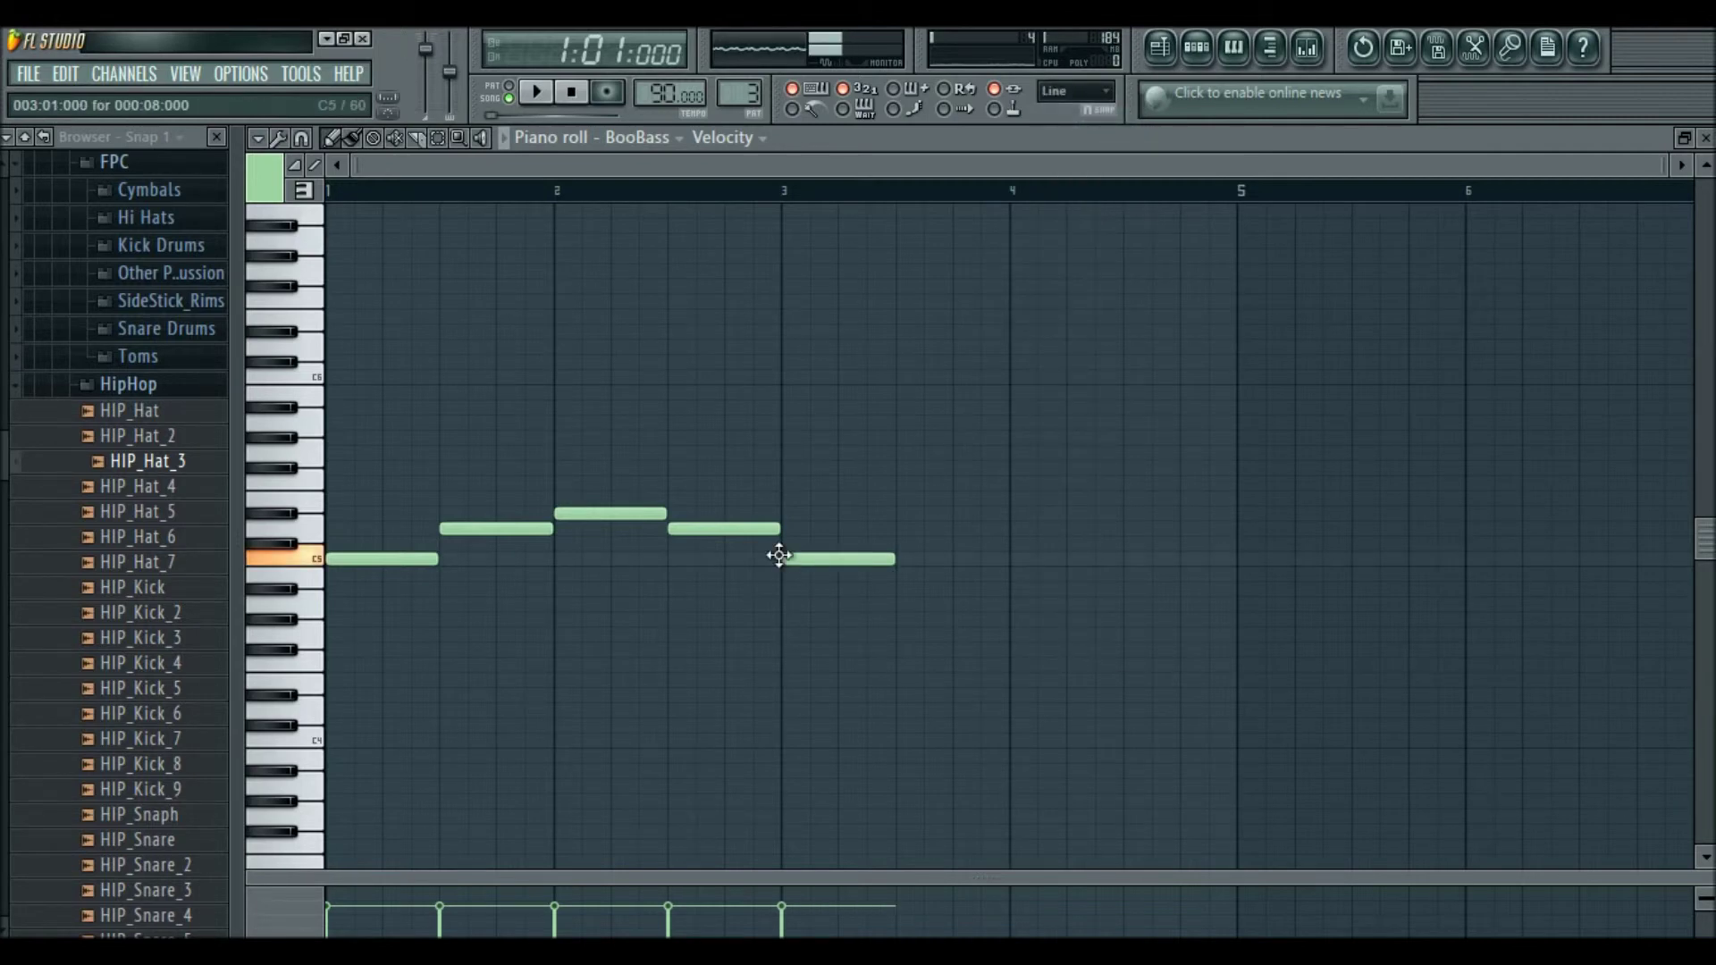
pyautogui.click(894, 590)
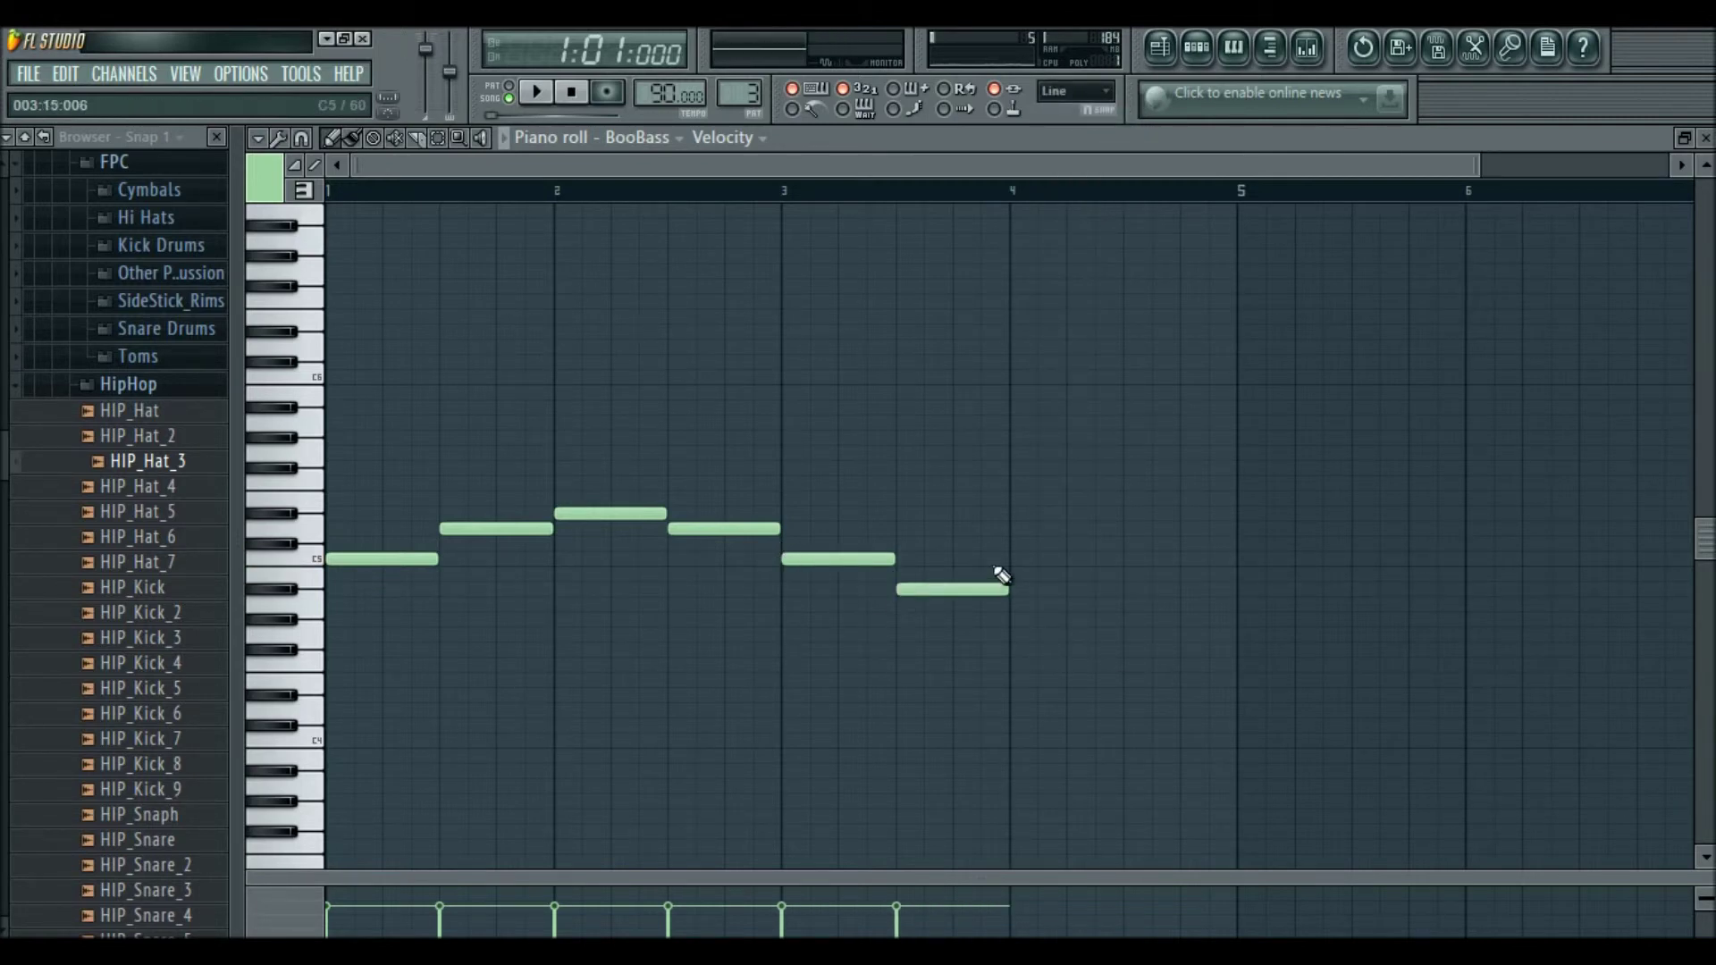
# Place a half-bar note at the start of bar 4, turn off its slide option and move it to D#5.
pyautogui.click(1013, 527)
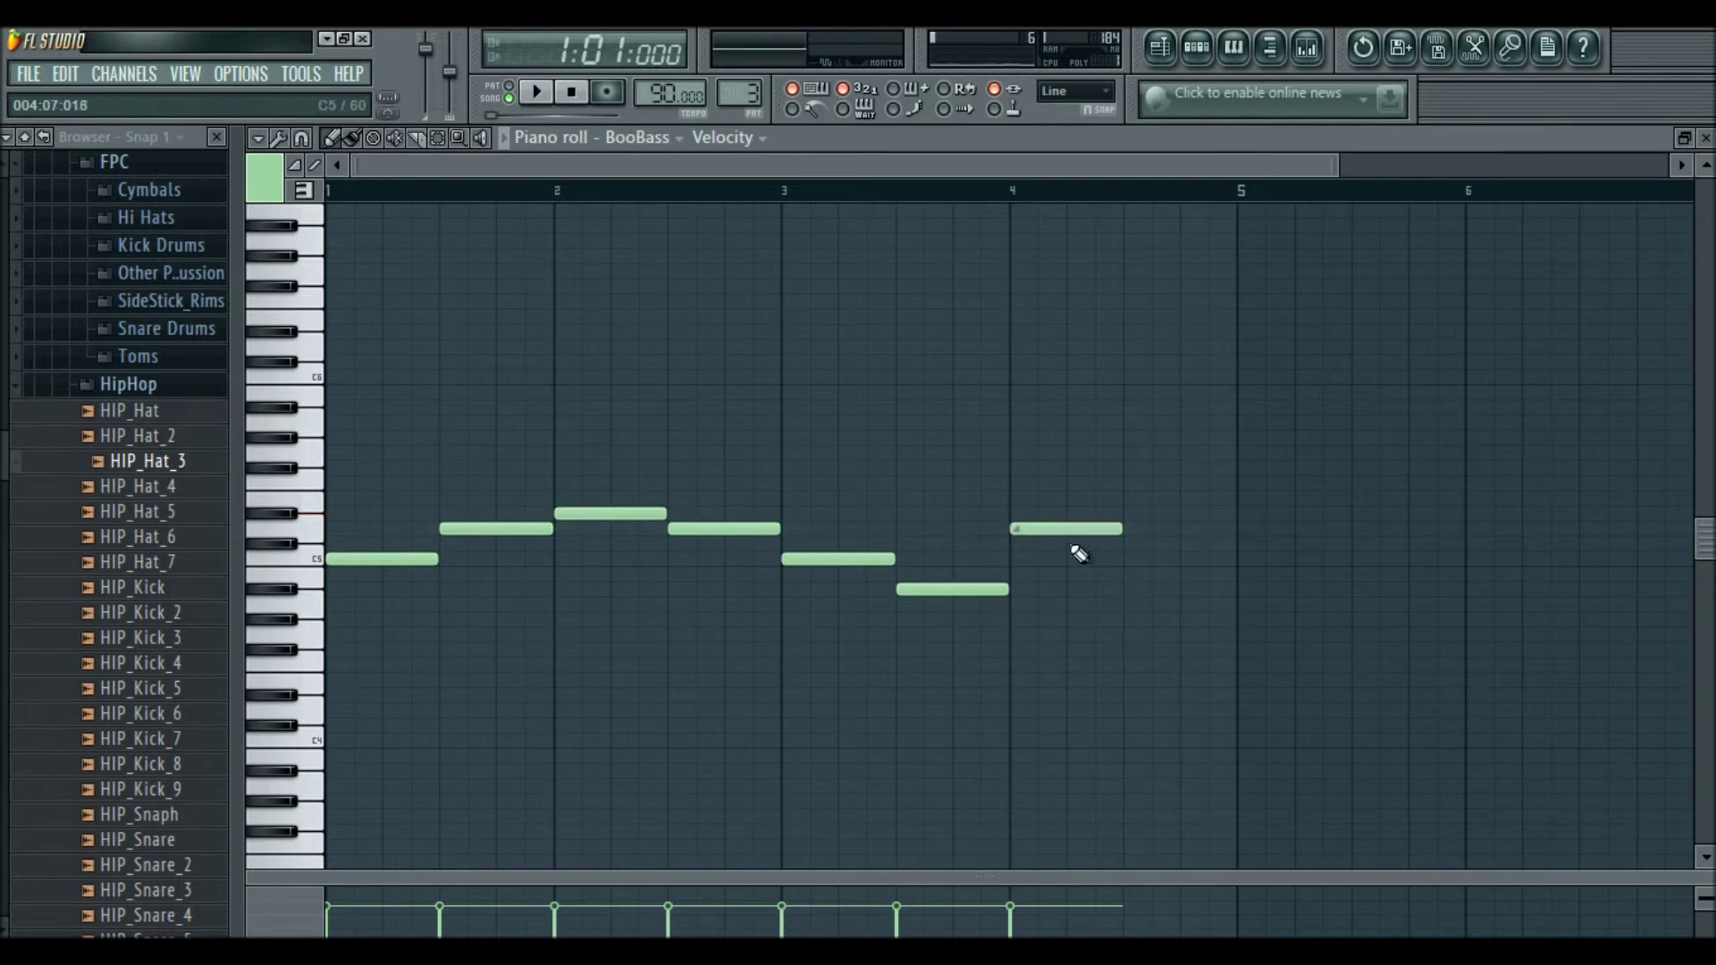
pyautogui.moveTo(1061, 528)
pyautogui.mouseDown()
pyautogui.moveTo(1063, 514)
pyautogui.moveTo(1033, 534)
pyautogui.mouseUp()
pyautogui.doubleClick(1030, 548)
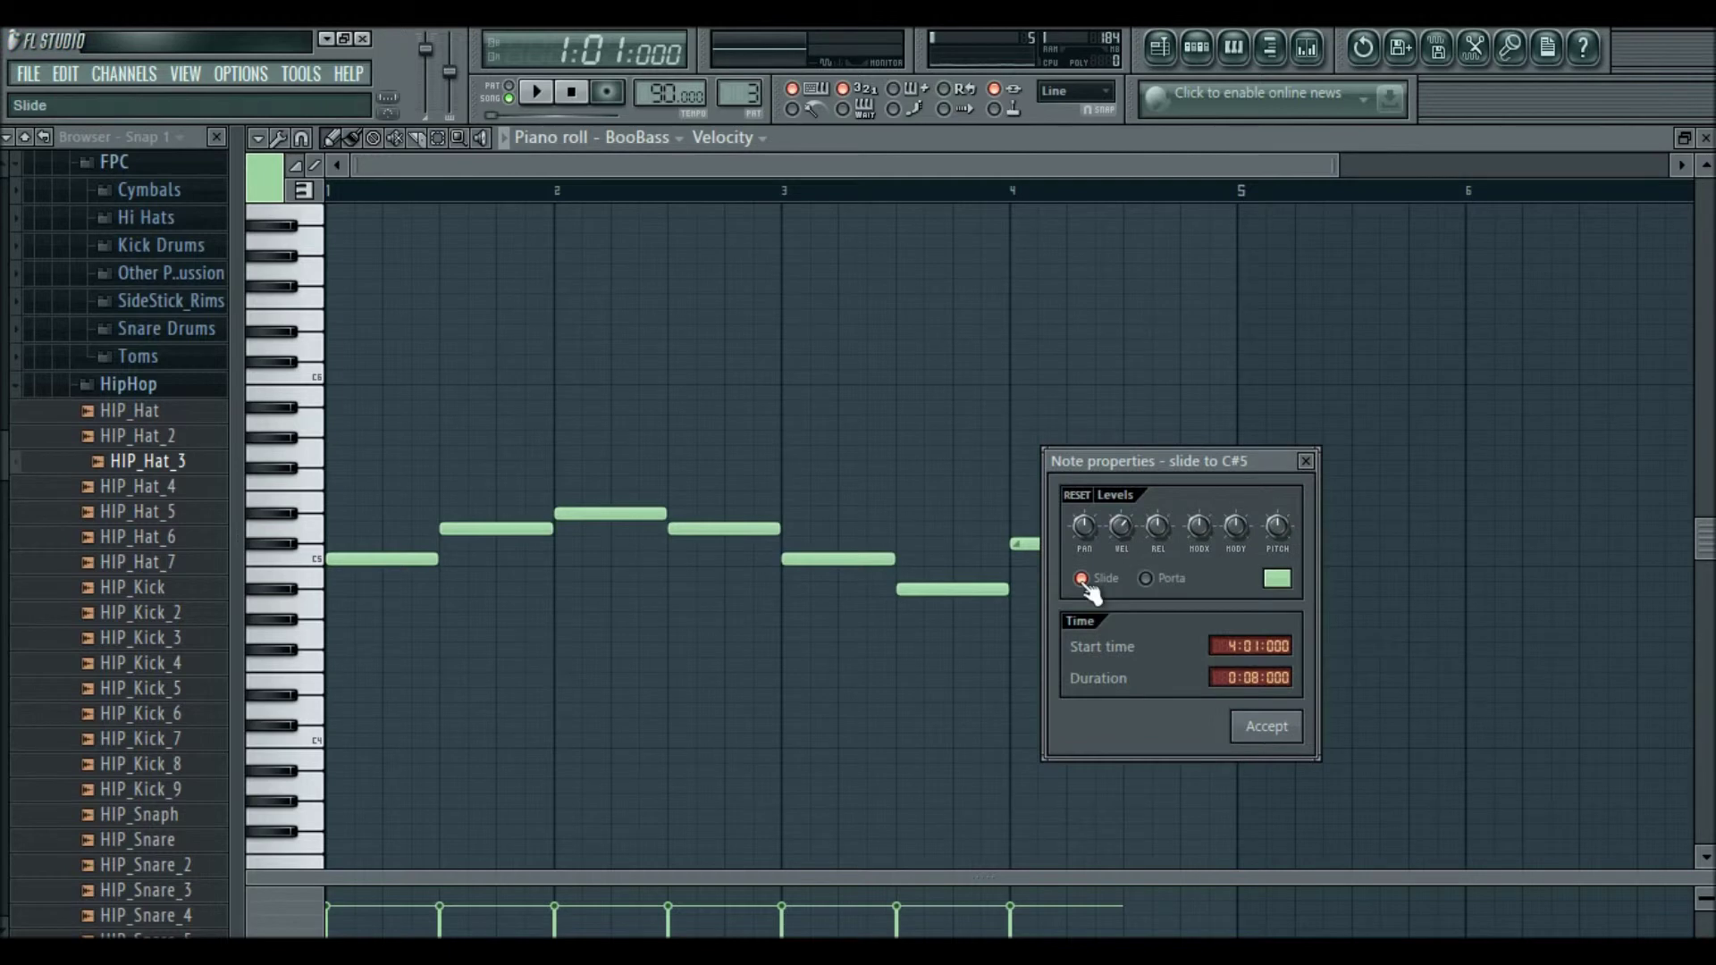
pyautogui.click(1264, 731)
pyautogui.moveTo(1034, 547); pyautogui.dragTo(1034, 520)
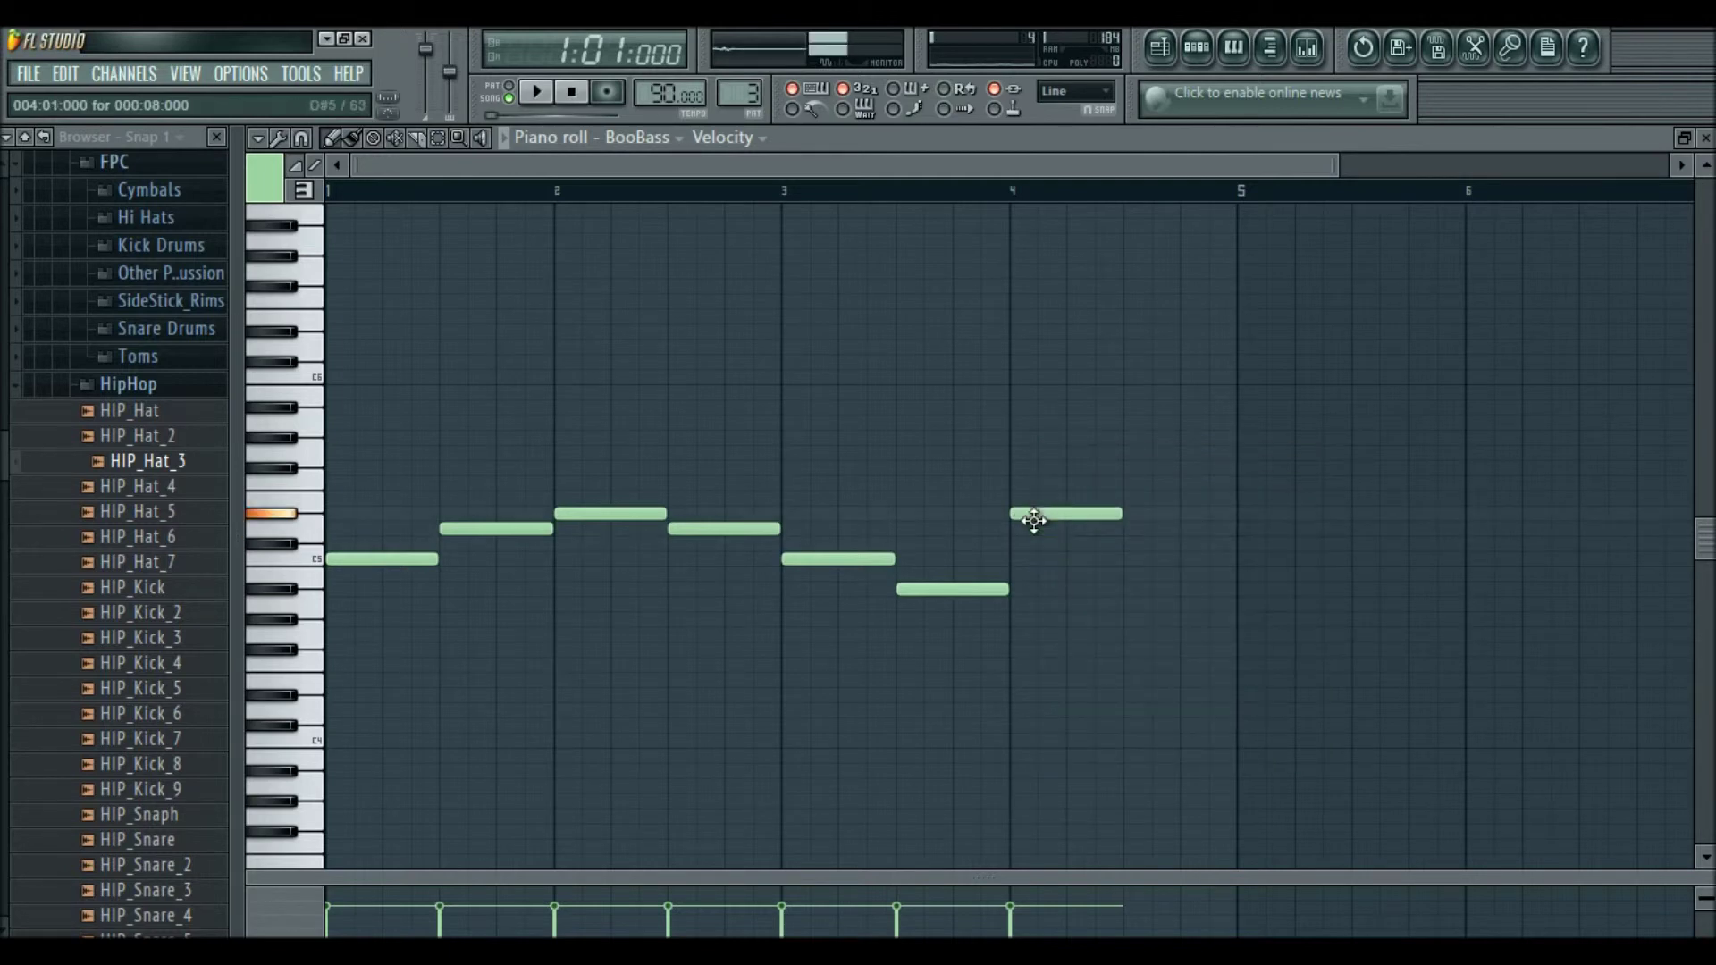
# Add a half-bar F5 note in the second half of bar 4 and play back the four-bar bass line.
pyautogui.click(1129, 483)
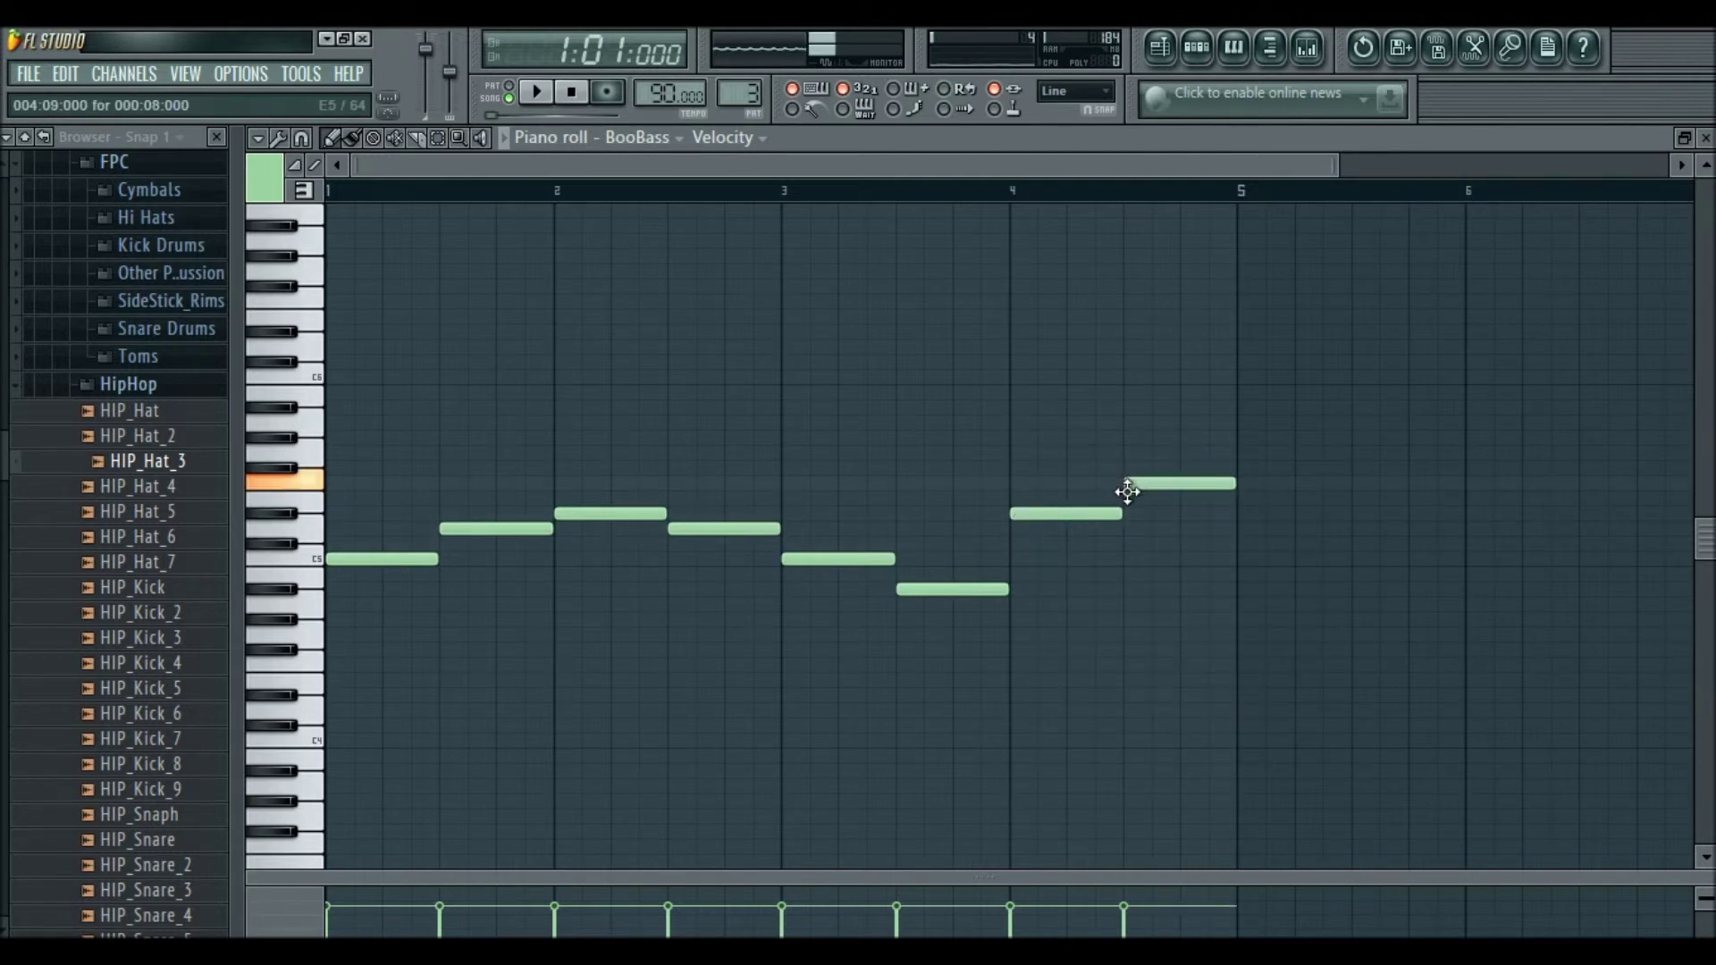
pyautogui.press('space')
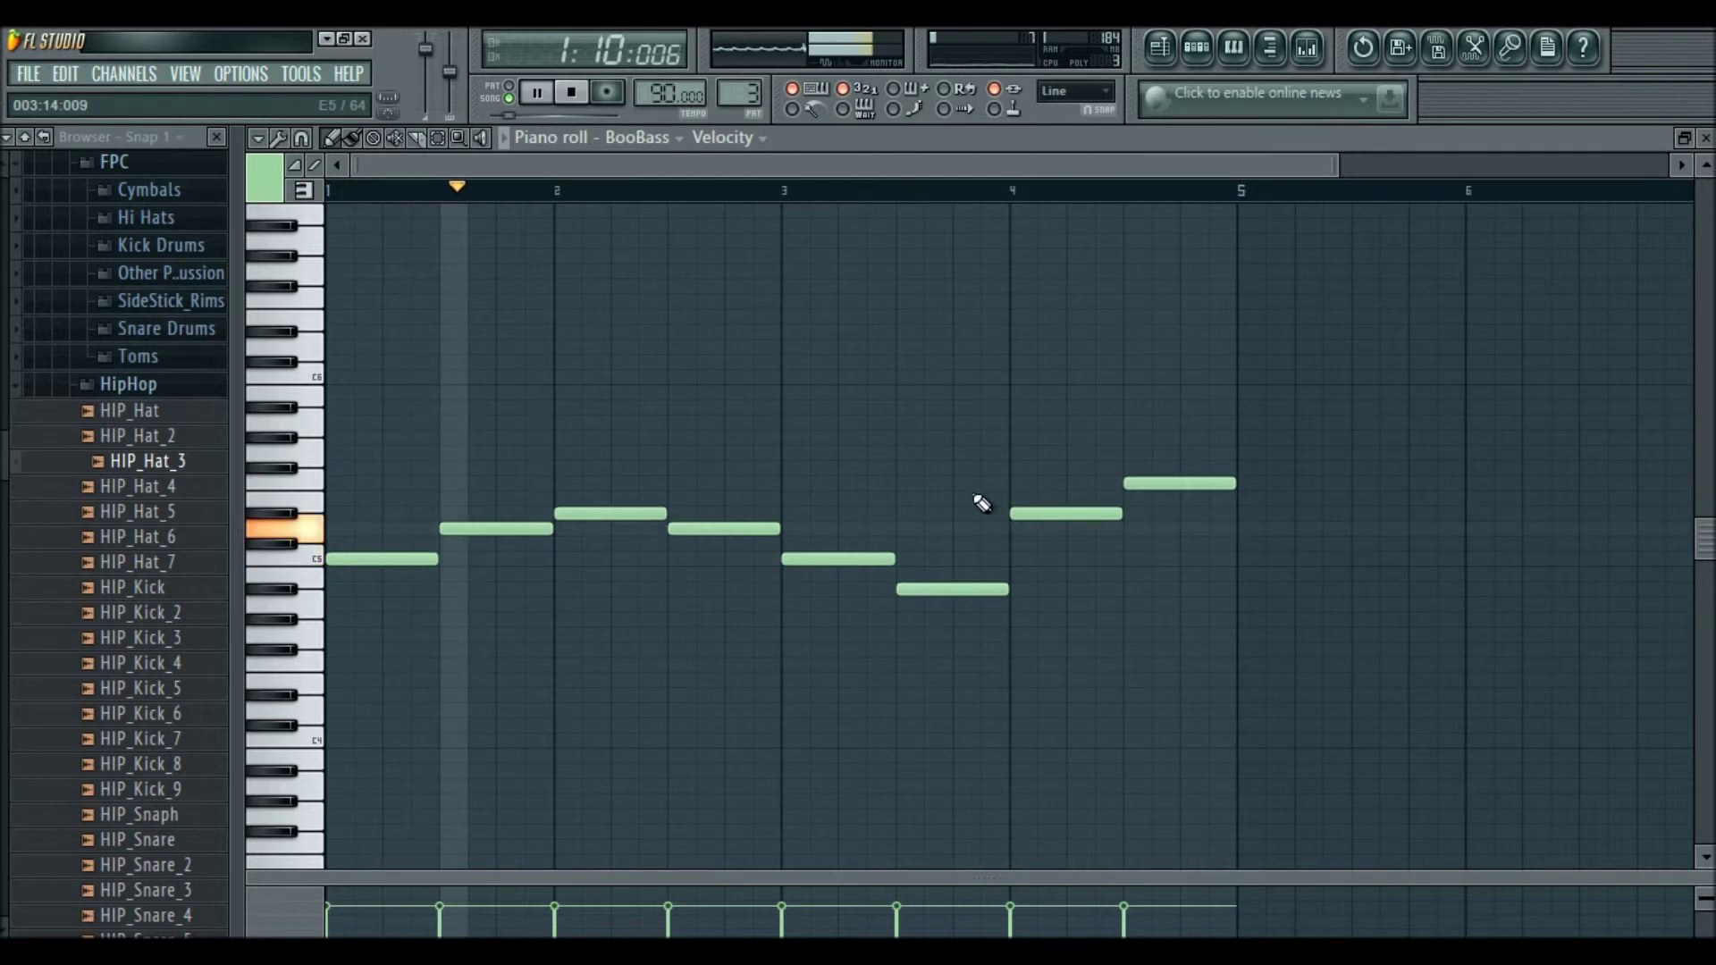
pyautogui.scroll(2, 710, 621)
pyautogui.scroll(-4, 740, 617)
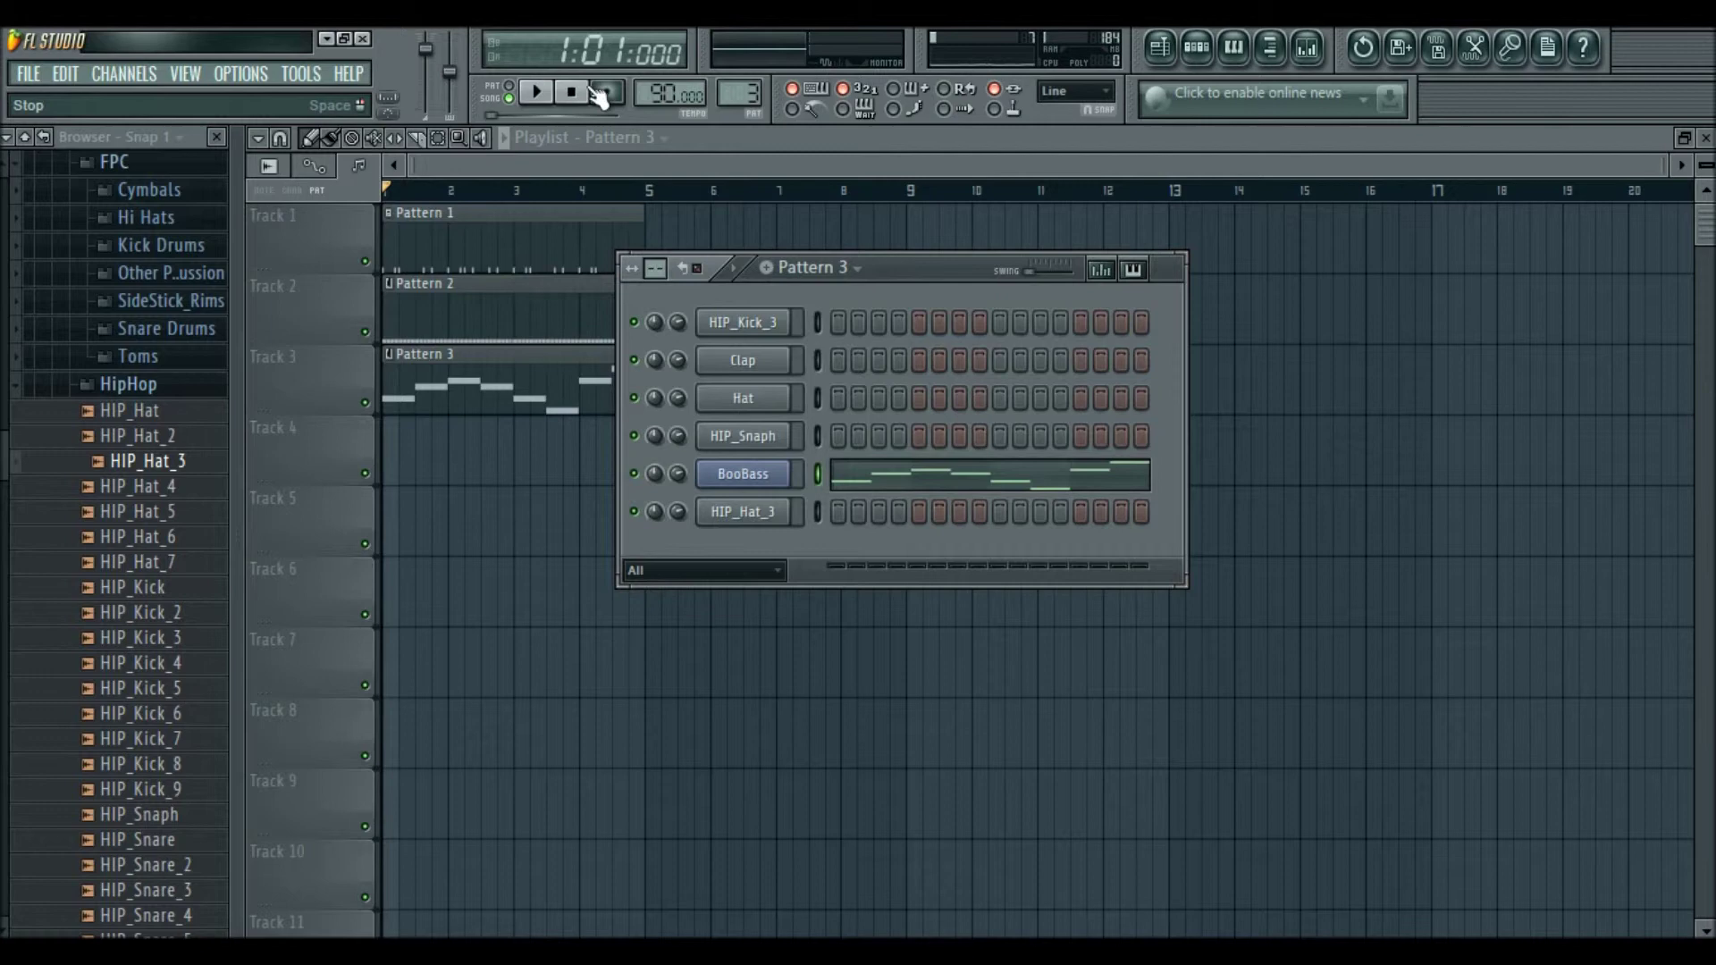
# Switch to Pattern 4 and insert an FL Keys channel between BooBass and HIP_Hat_3.
pyautogui.moveTo(919, 266); pyautogui.dragTo(1153, 250)
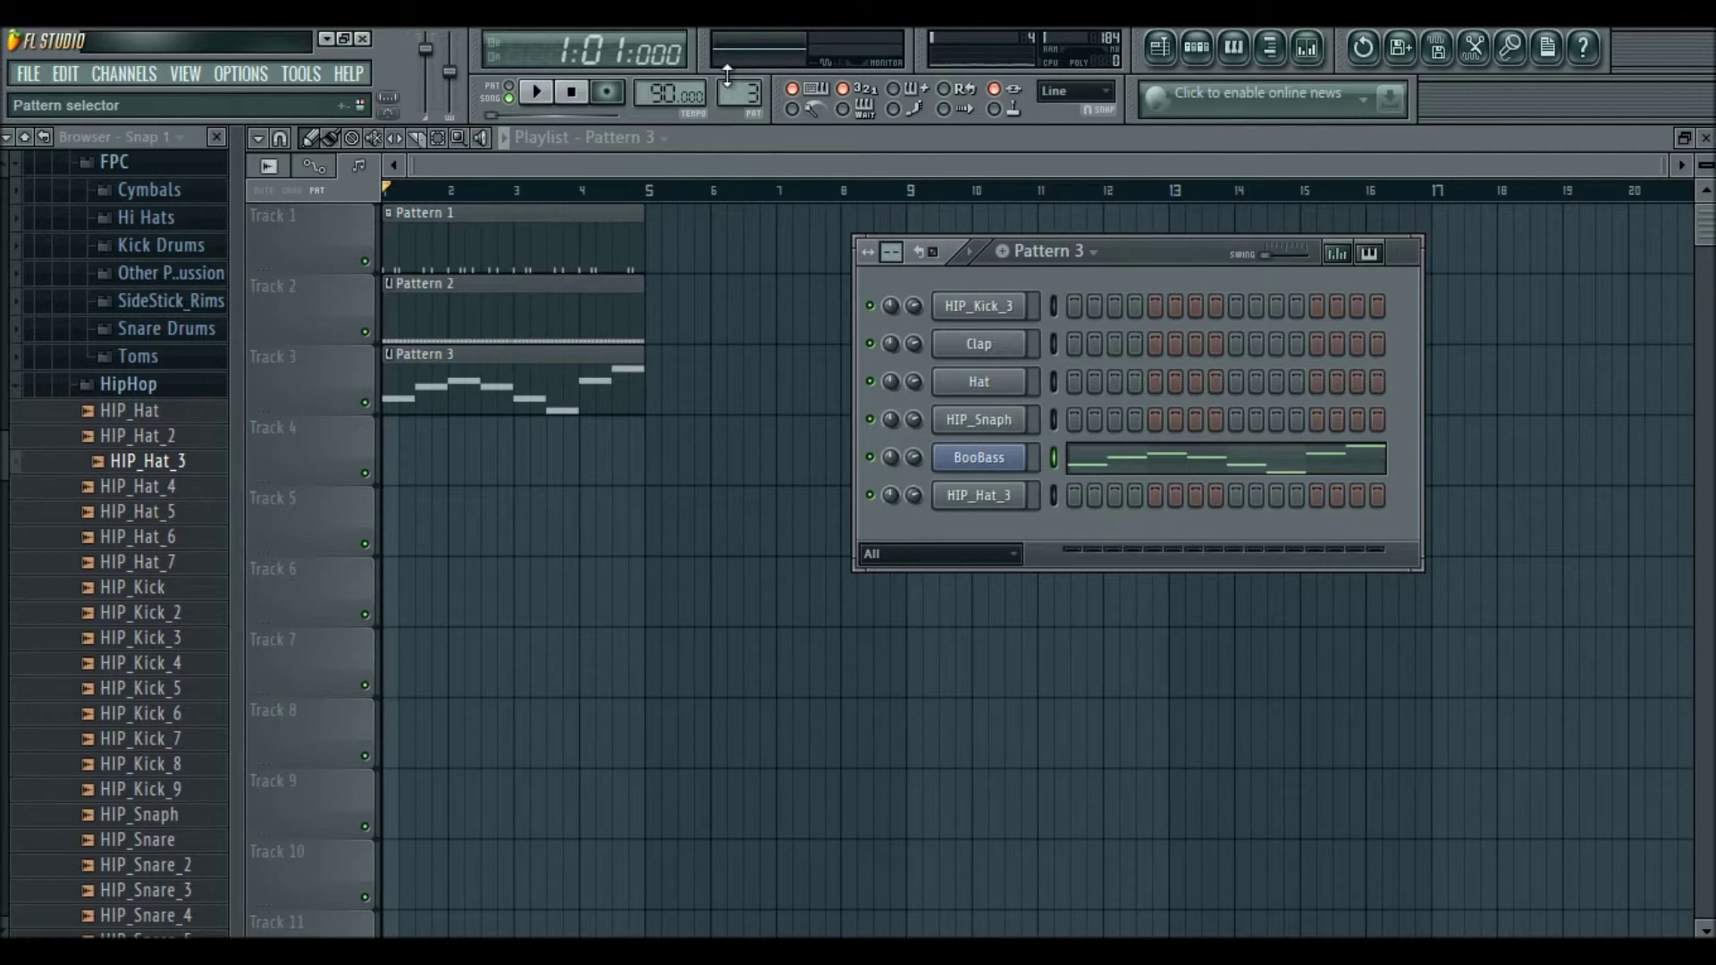
pyautogui.scroll(1, 728, 76)
pyautogui.rightClick(994, 489)
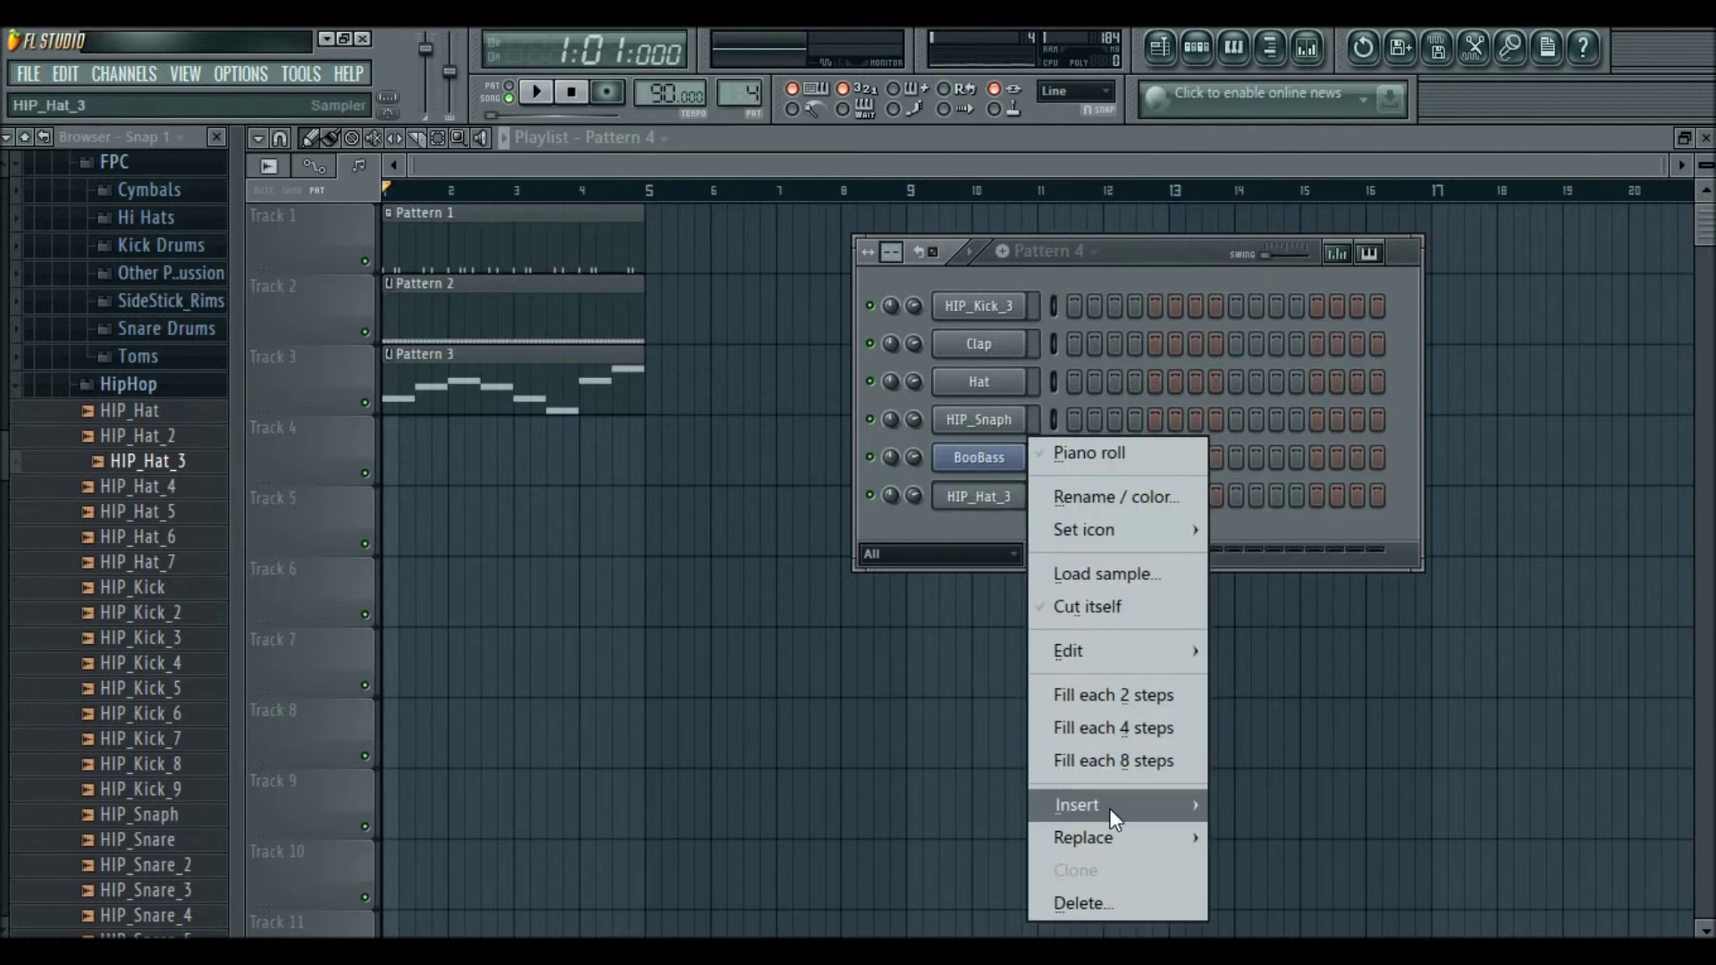
pyautogui.moveTo(1108, 808)
pyautogui.click(1260, 739)
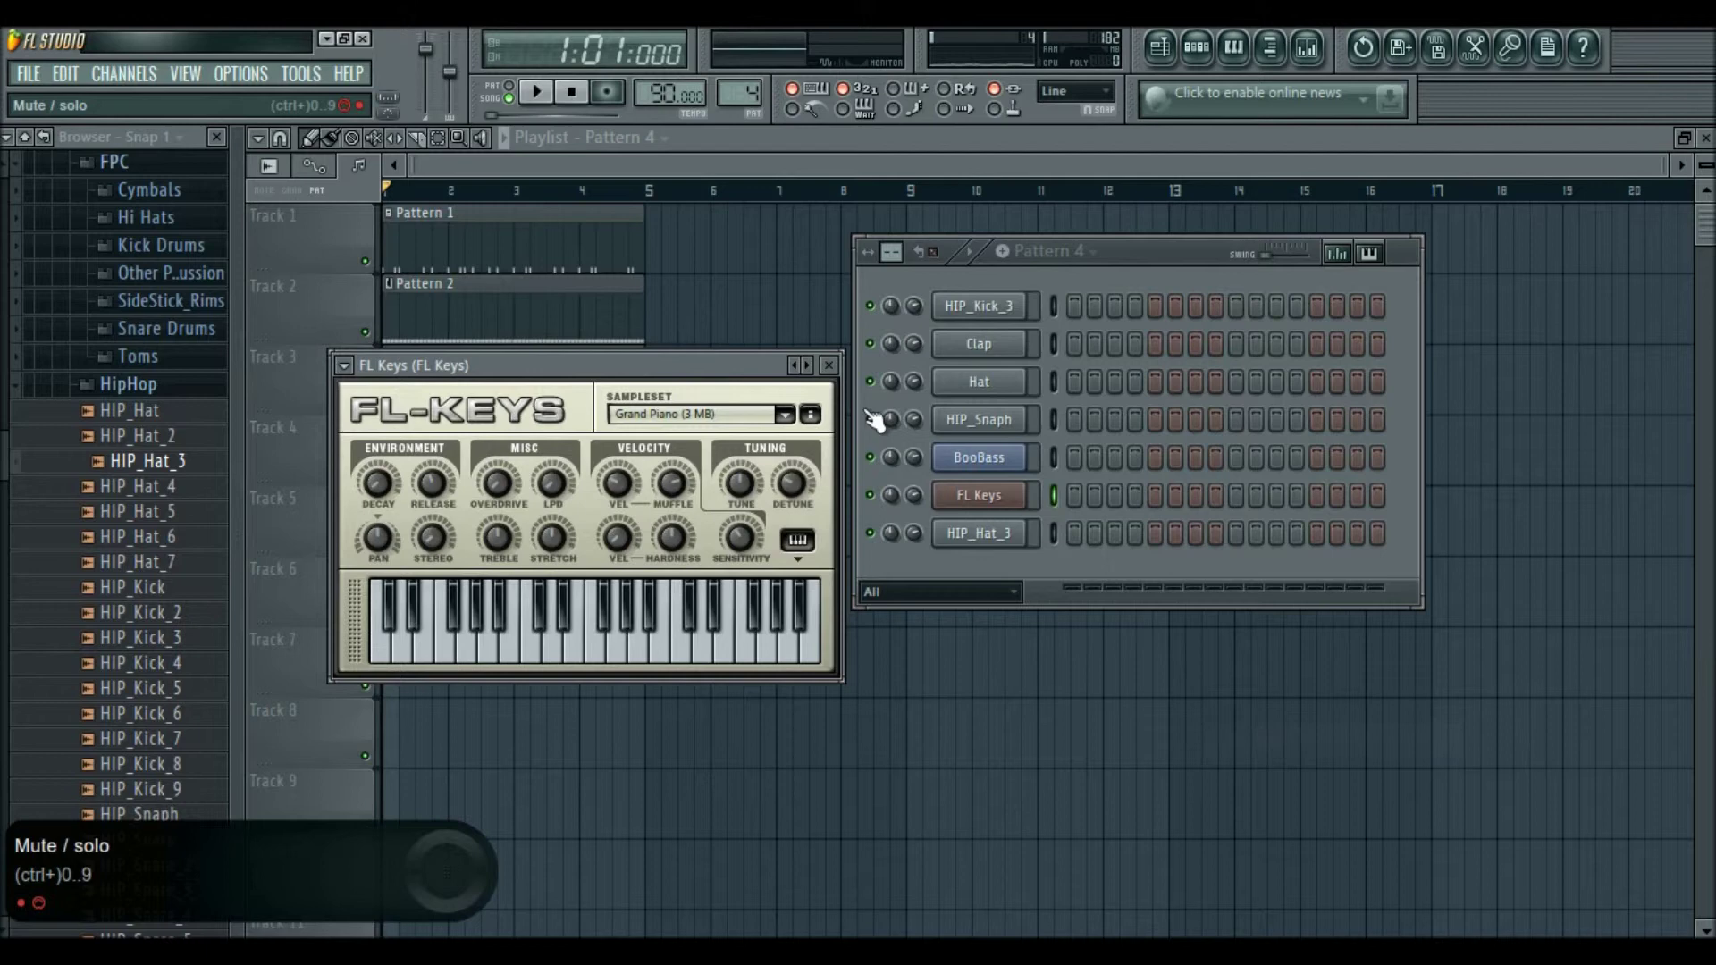
# Close the FL Keys instrument window and open the channel's piano roll for Pattern 4.
pyautogui.moveTo(704, 361); pyautogui.dragTo(728, 333)
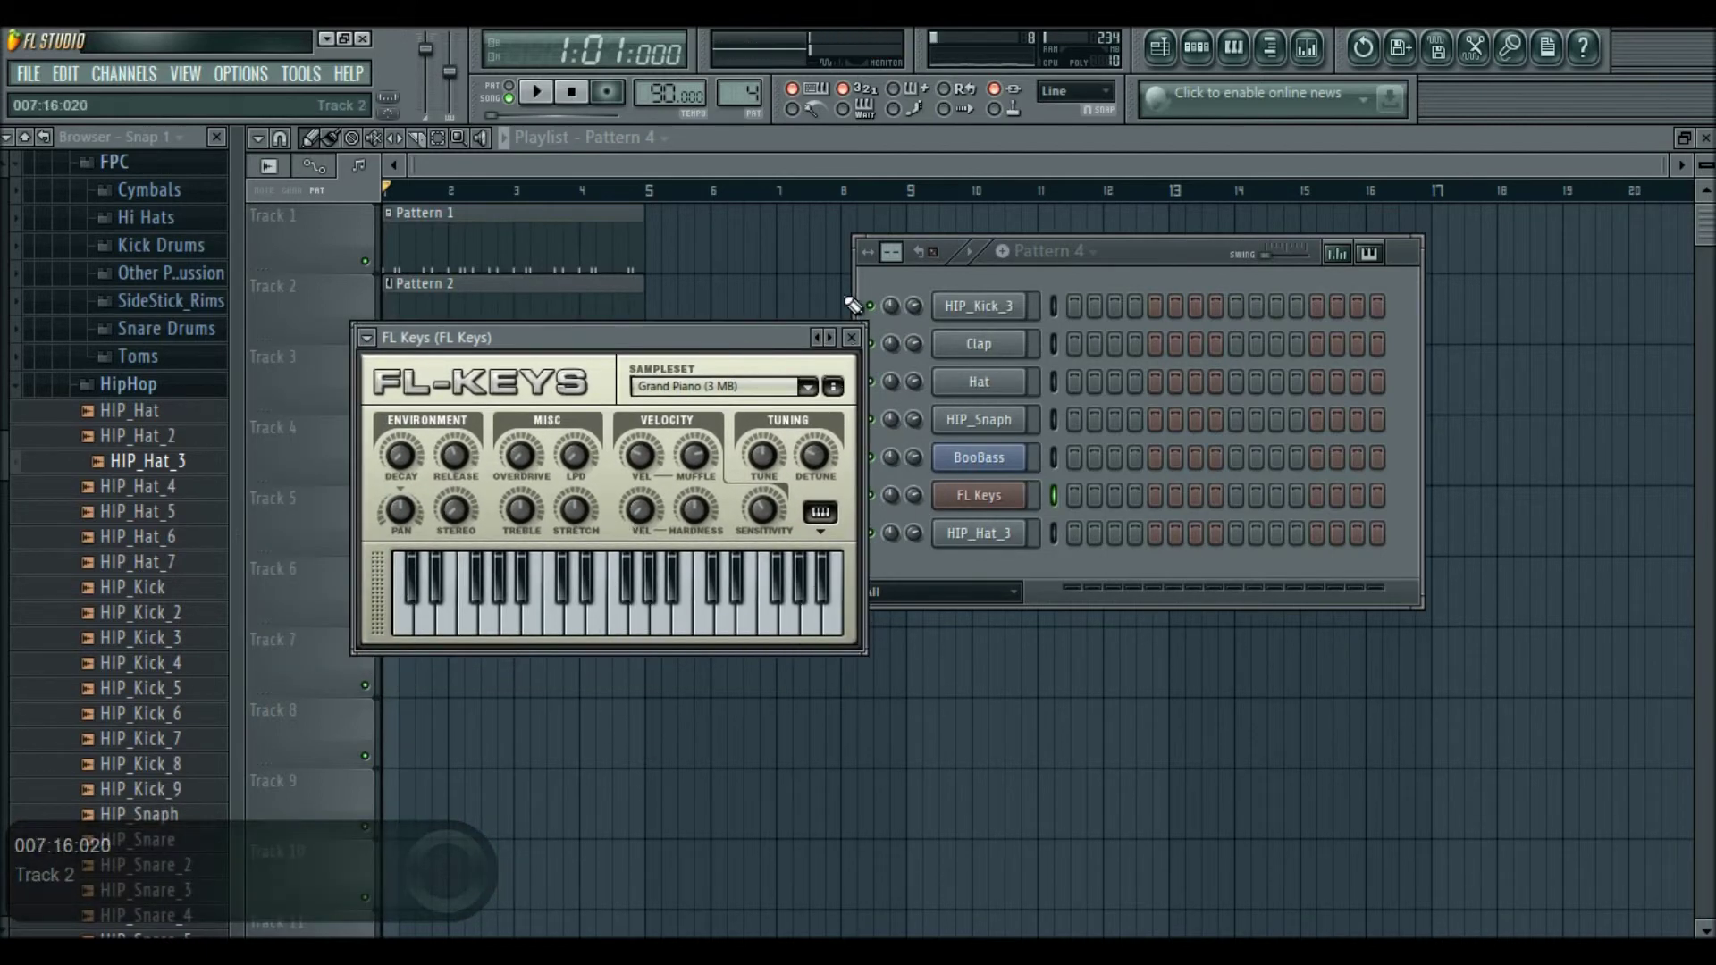
pyautogui.click(851, 337)
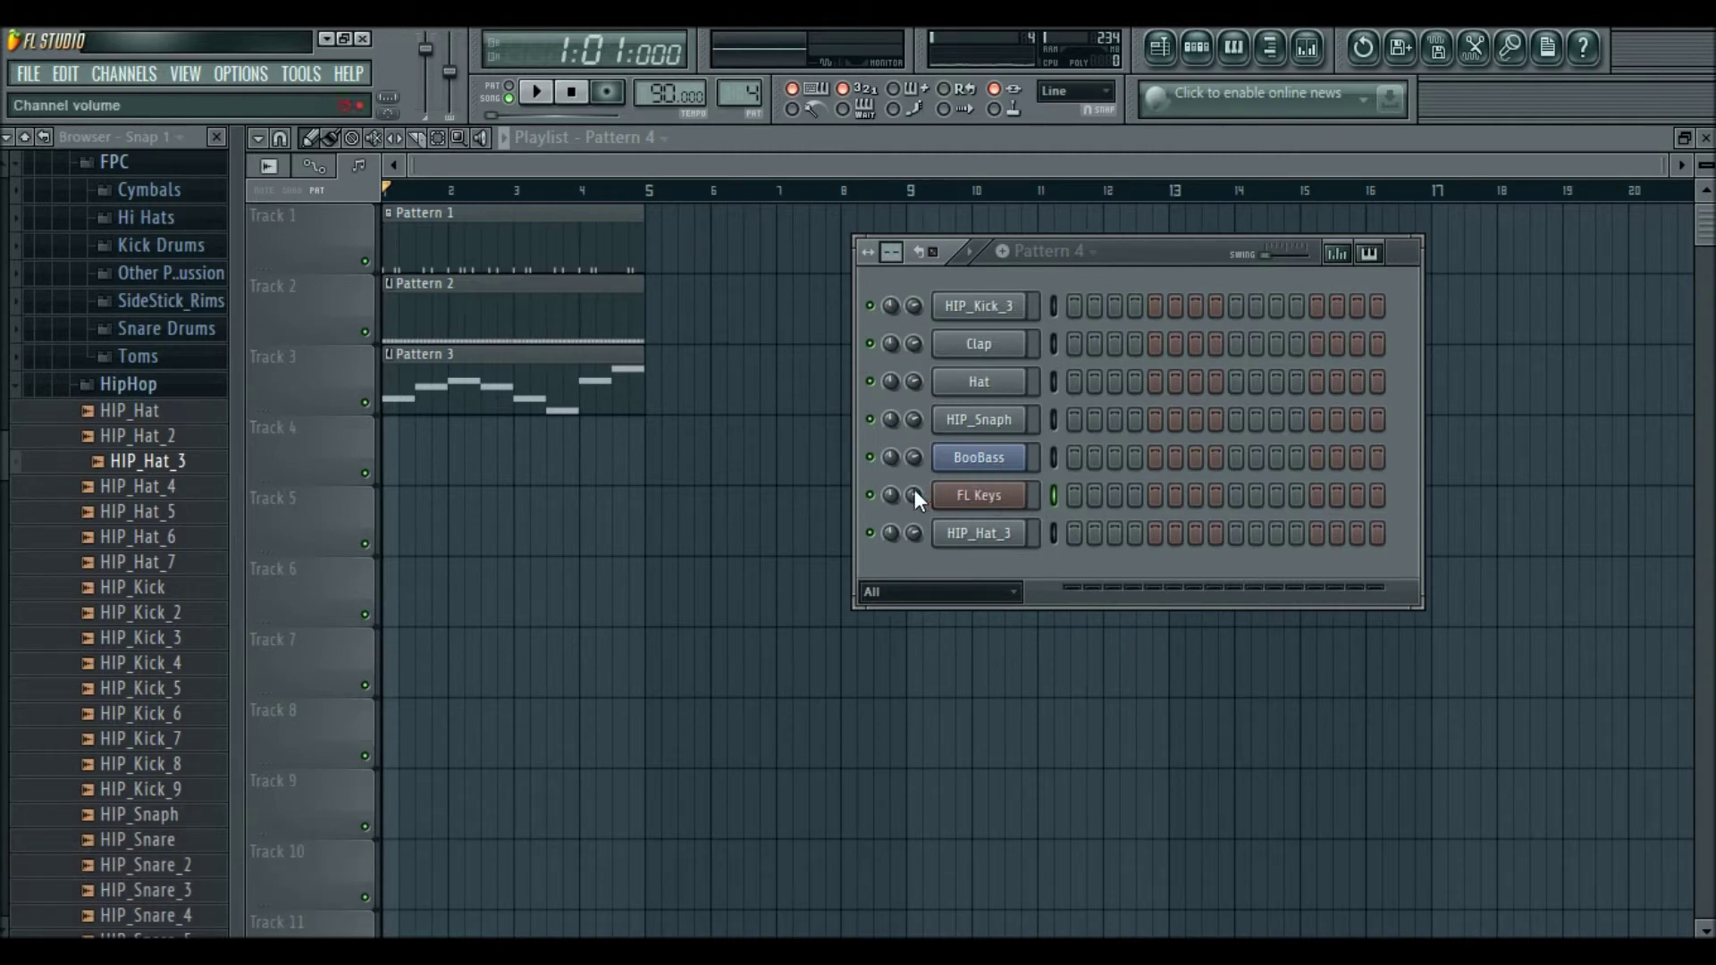
pyautogui.rightClick(983, 497)
pyautogui.click(1049, 479)
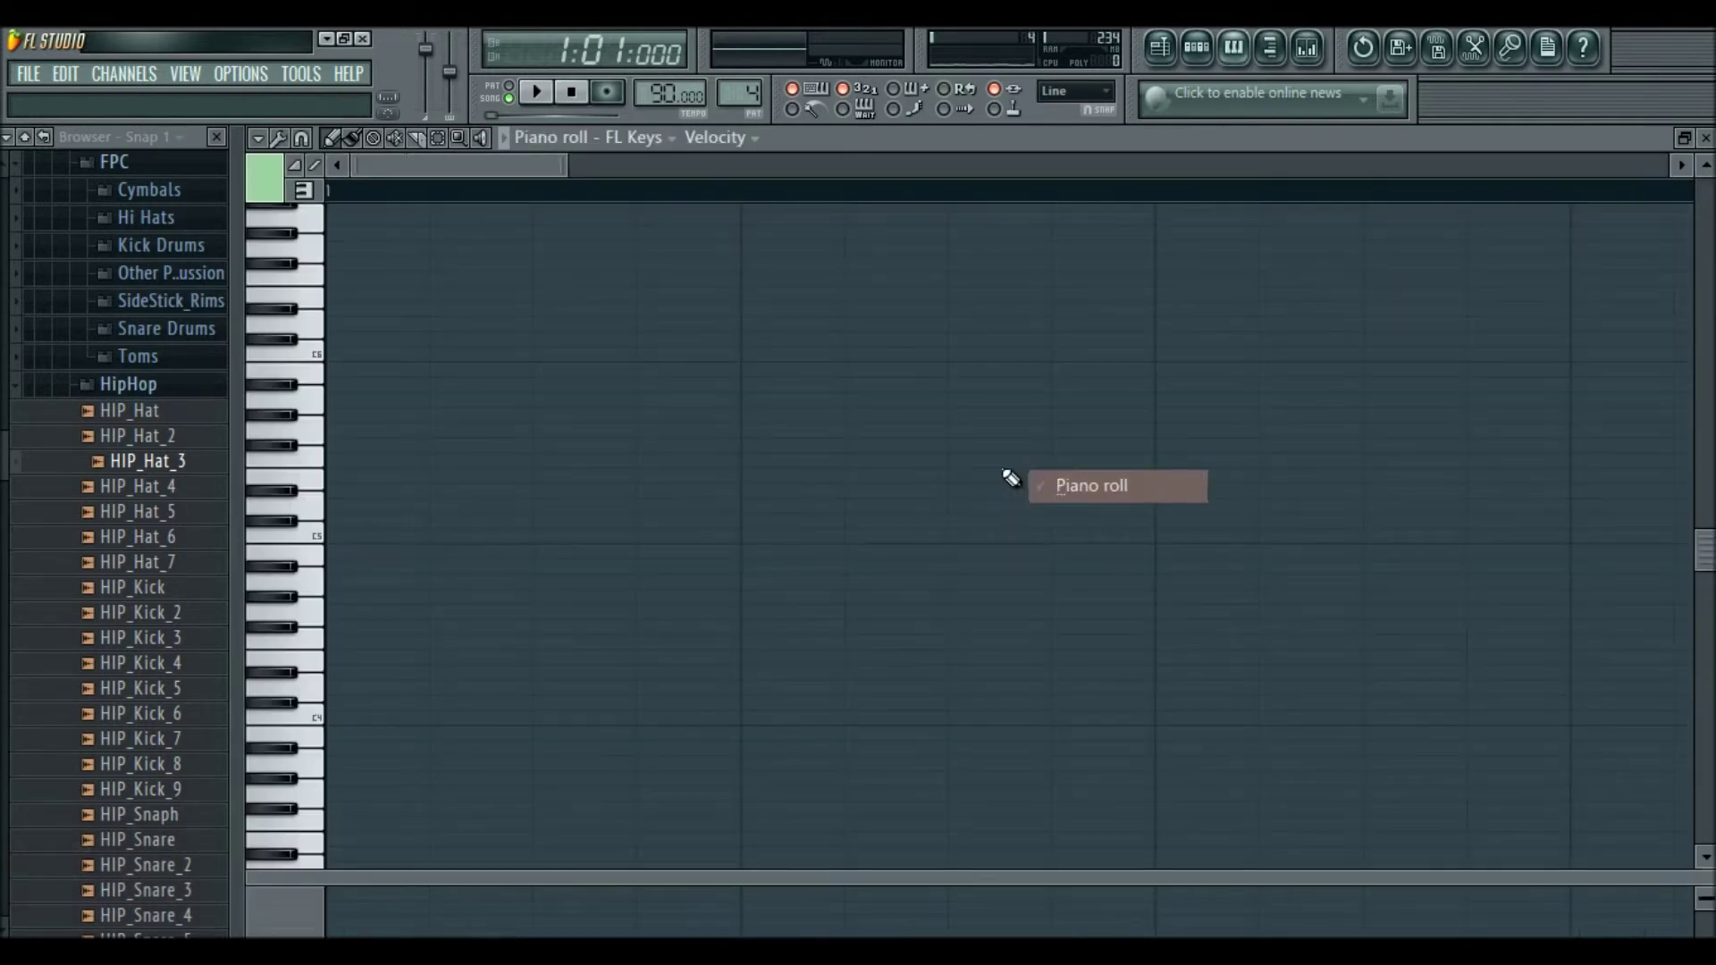
# Fill bar 1 with half-bar octave pairs: C4 with C3 in the first half, D4 with D3 in the second.
pyautogui.scroll(-3, 551, 532)
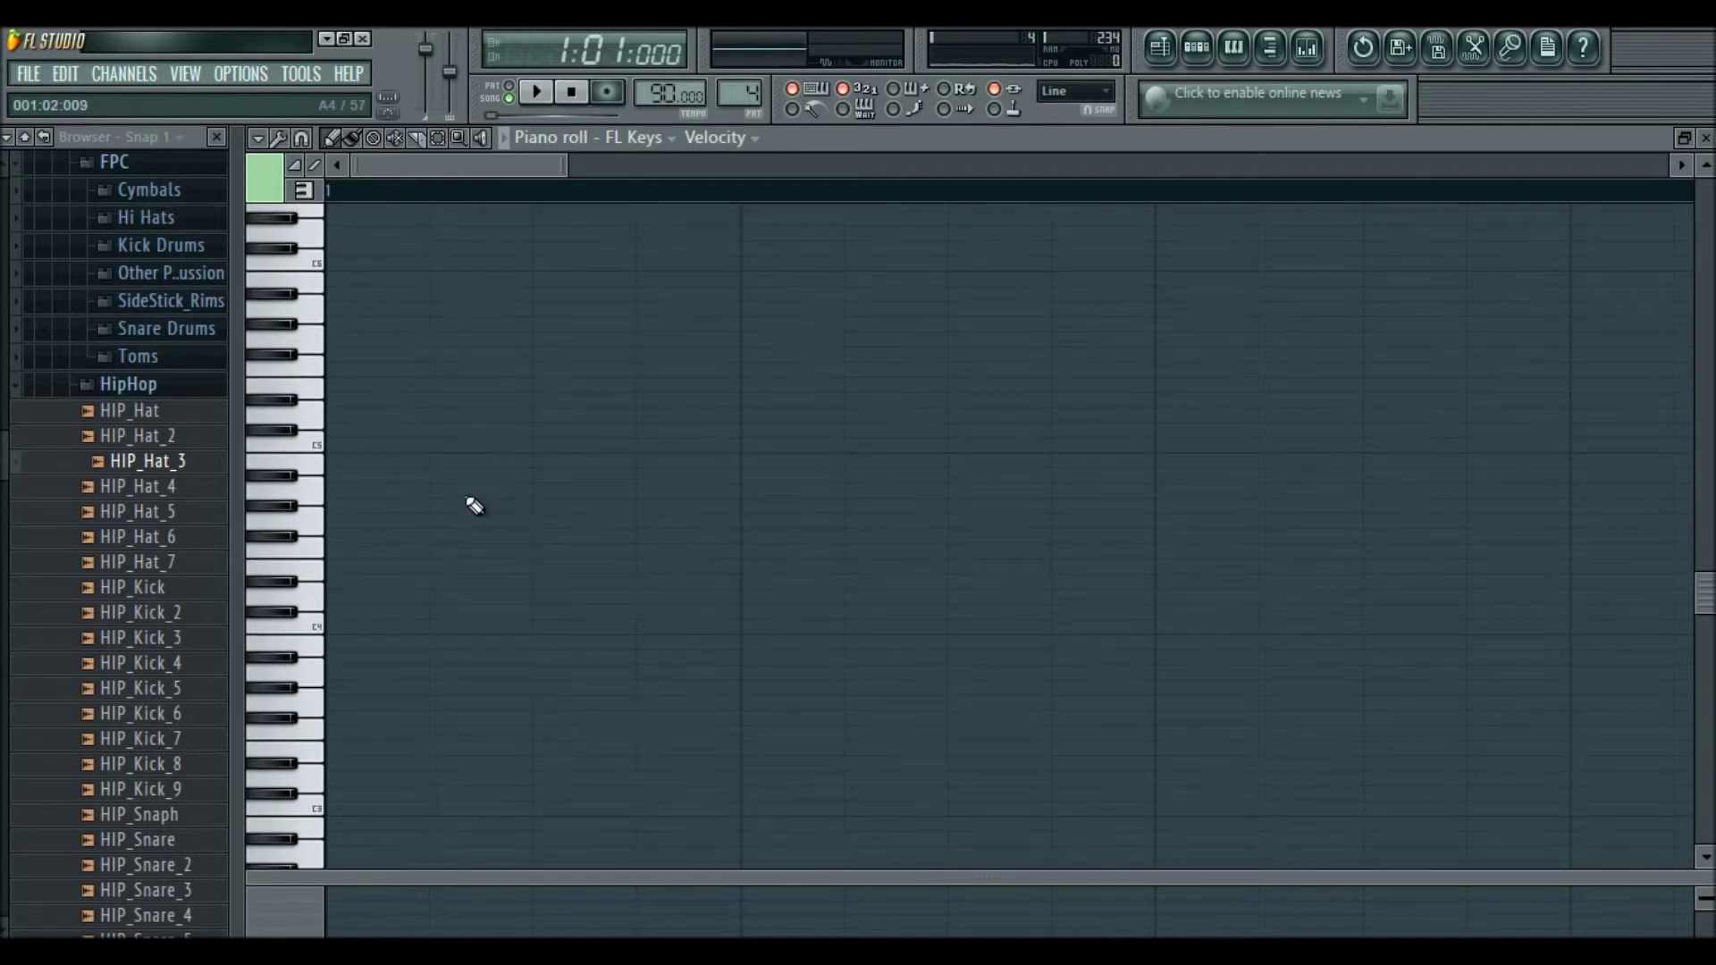
pyautogui.scroll(-3, 474, 501)
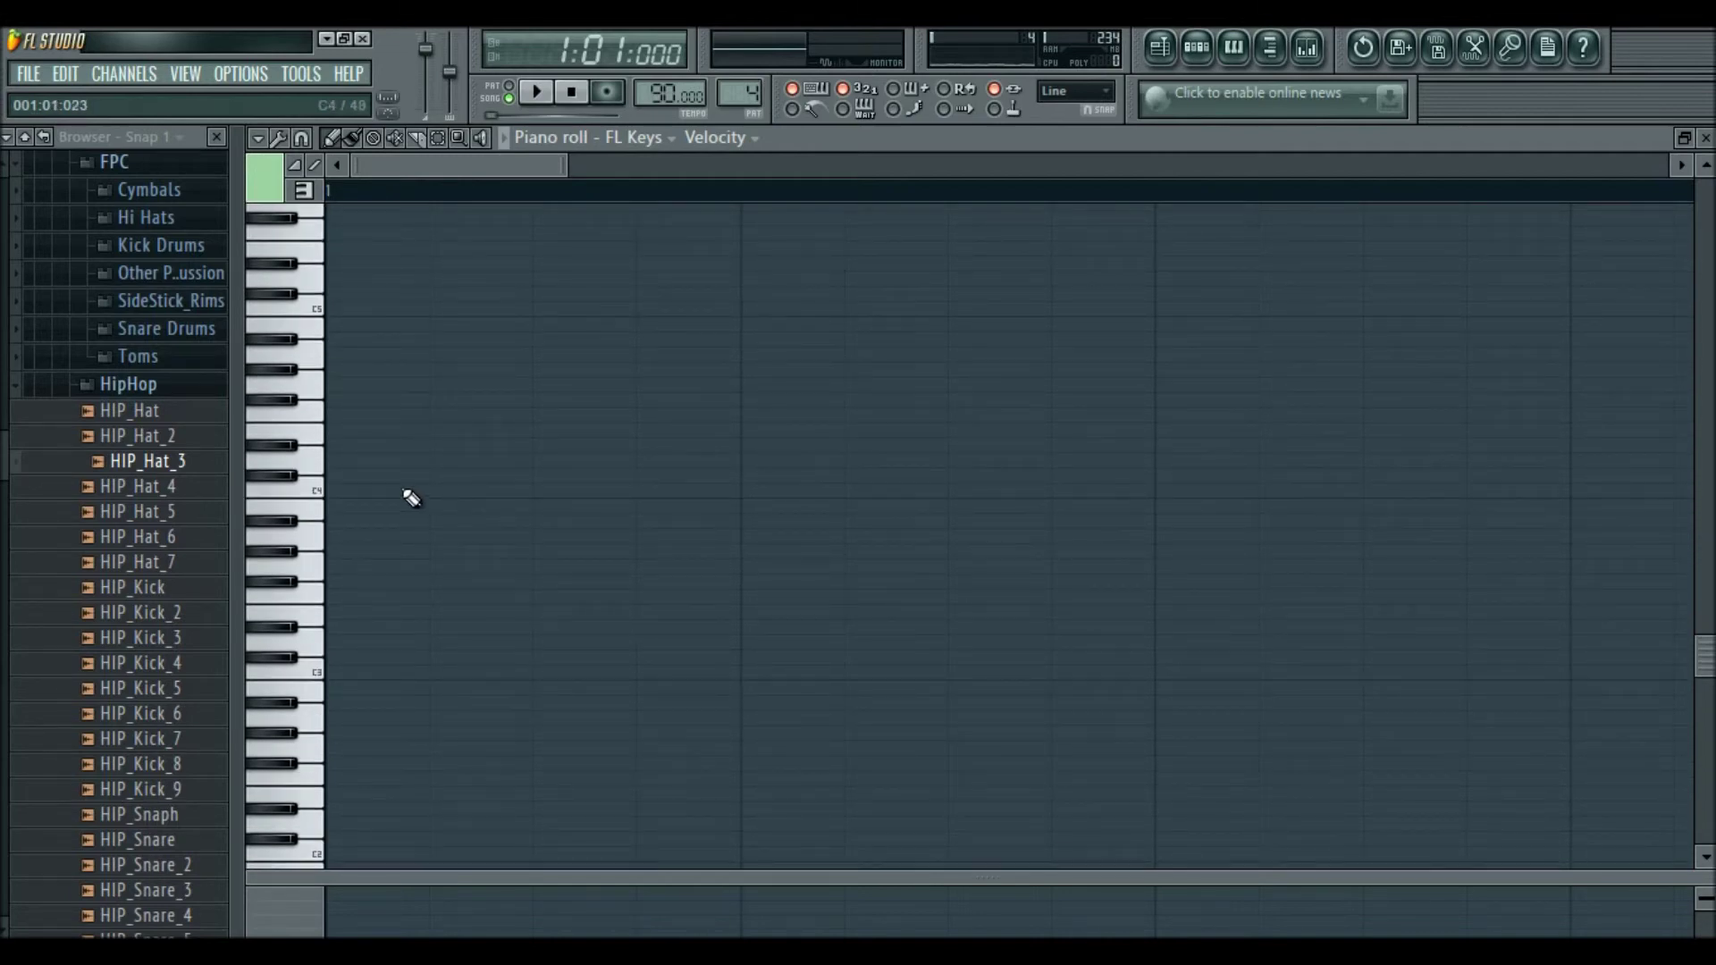
pyautogui.click(324, 488)
pyautogui.click(333, 672)
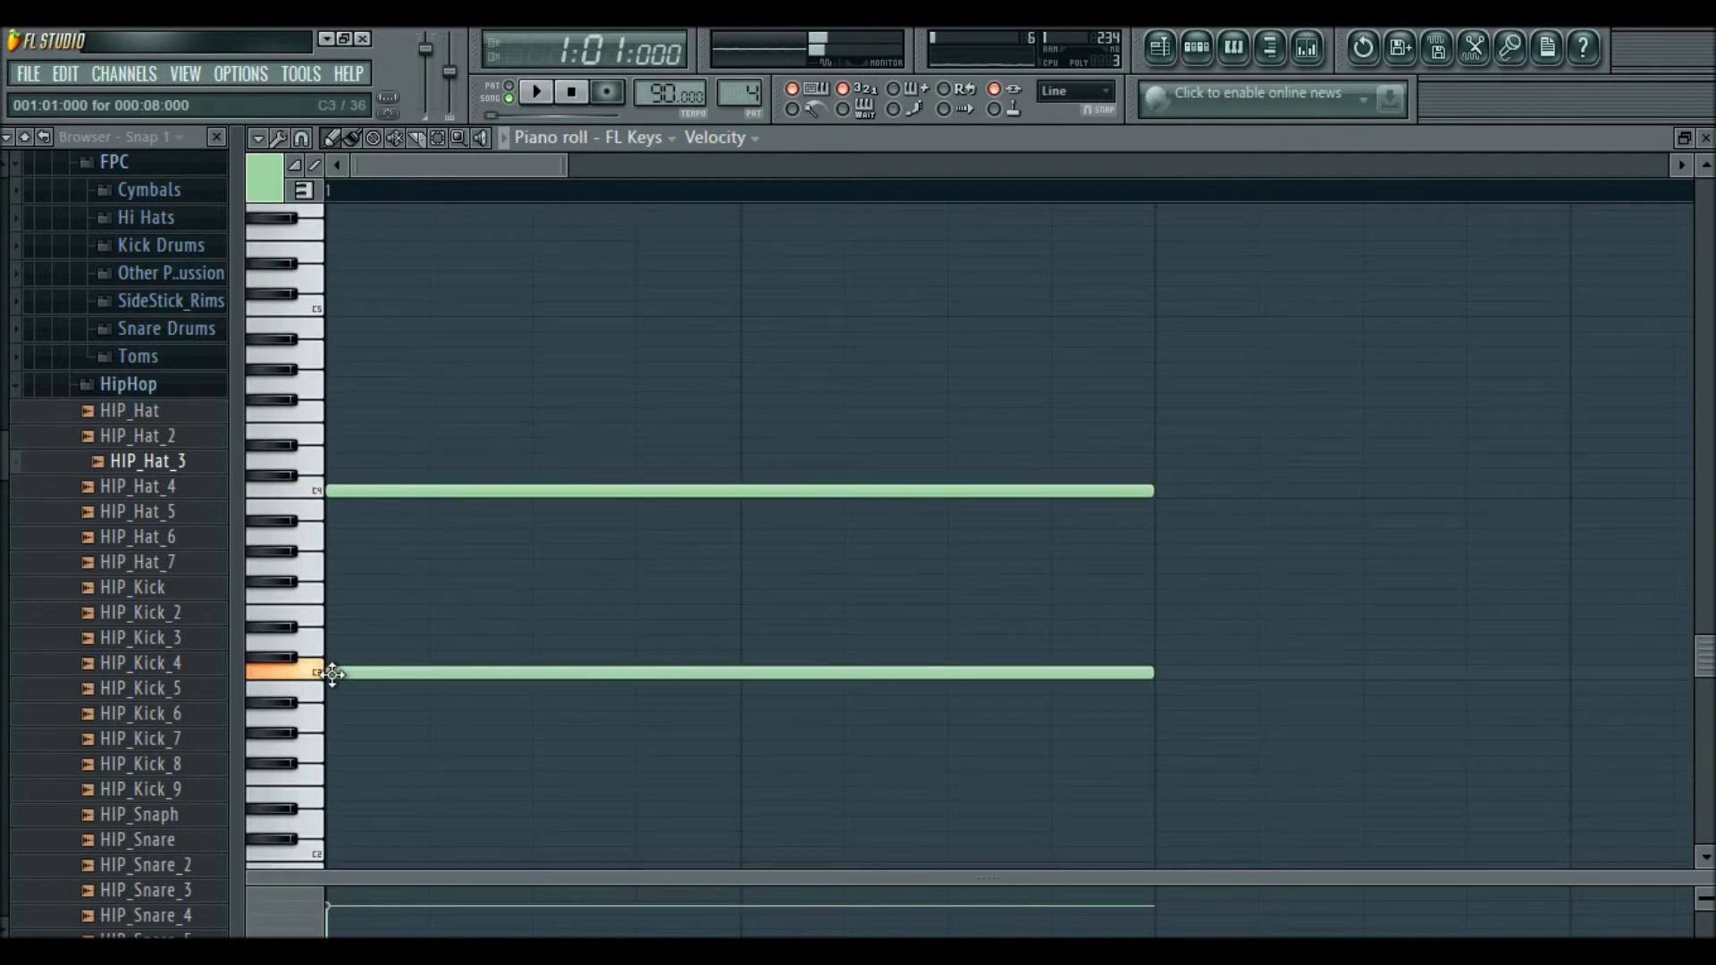
pyautogui.scroll(-5, 727, 631)
pyautogui.click(471, 461)
pyautogui.click(464, 641)
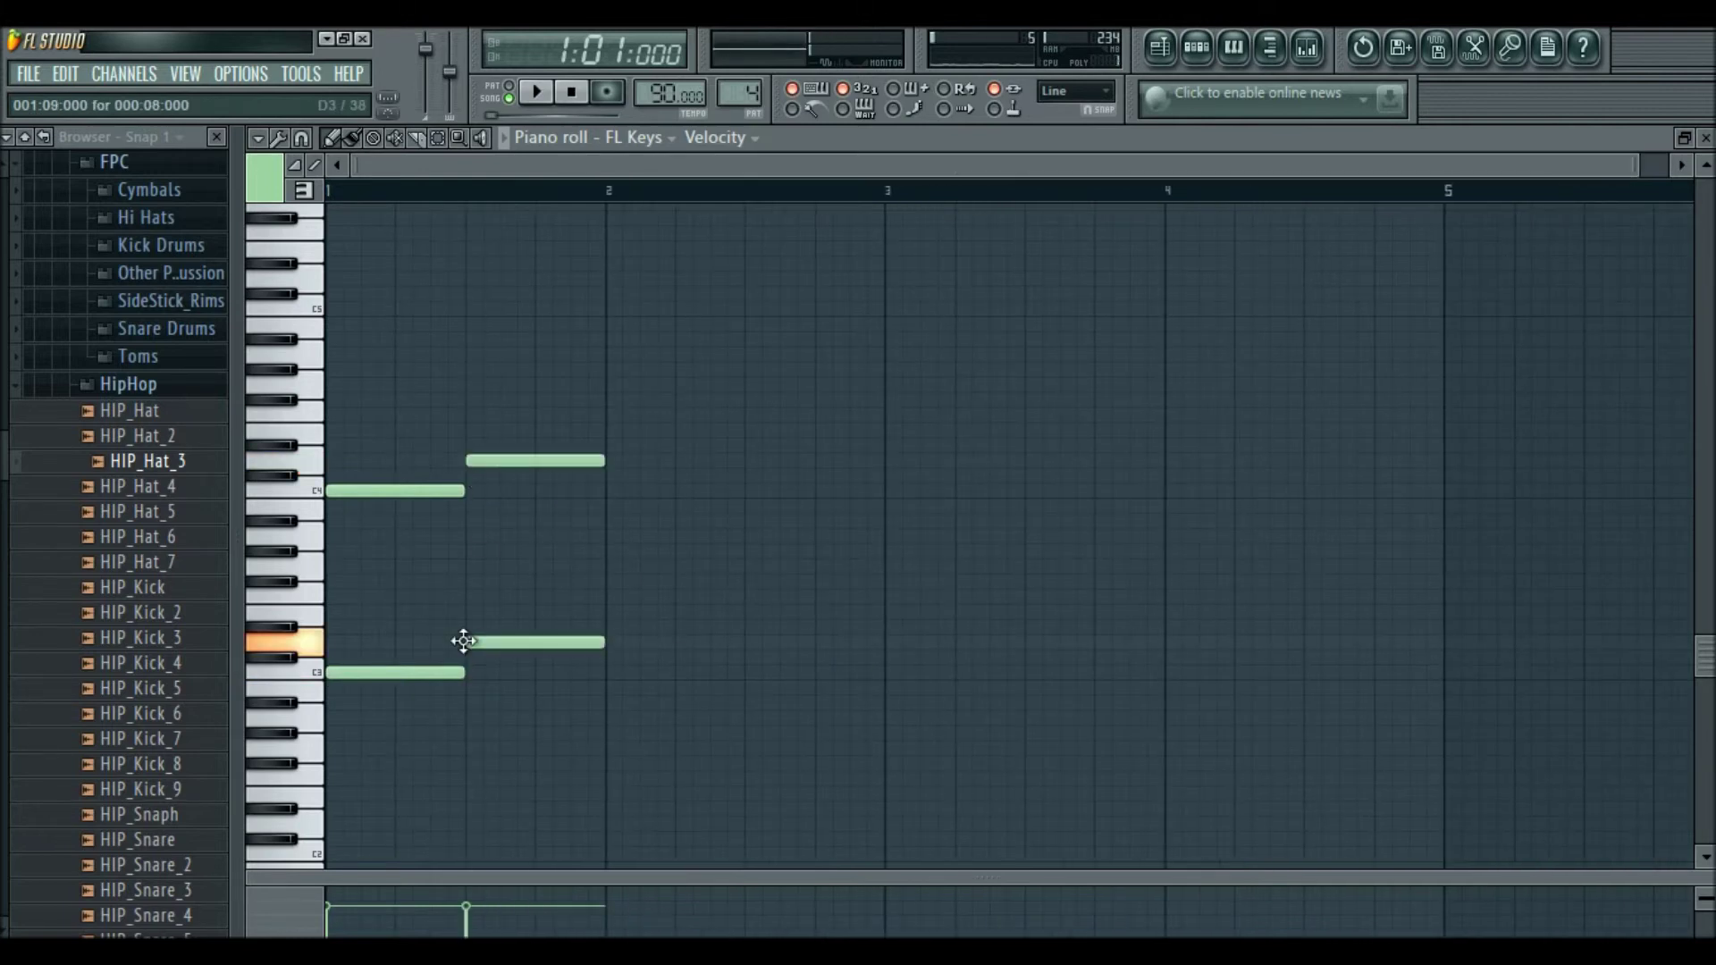
# Add half-bar octave pairs in bar 2: D#4 with D#3, followed by D4 with D3.
pyautogui.click(607, 445)
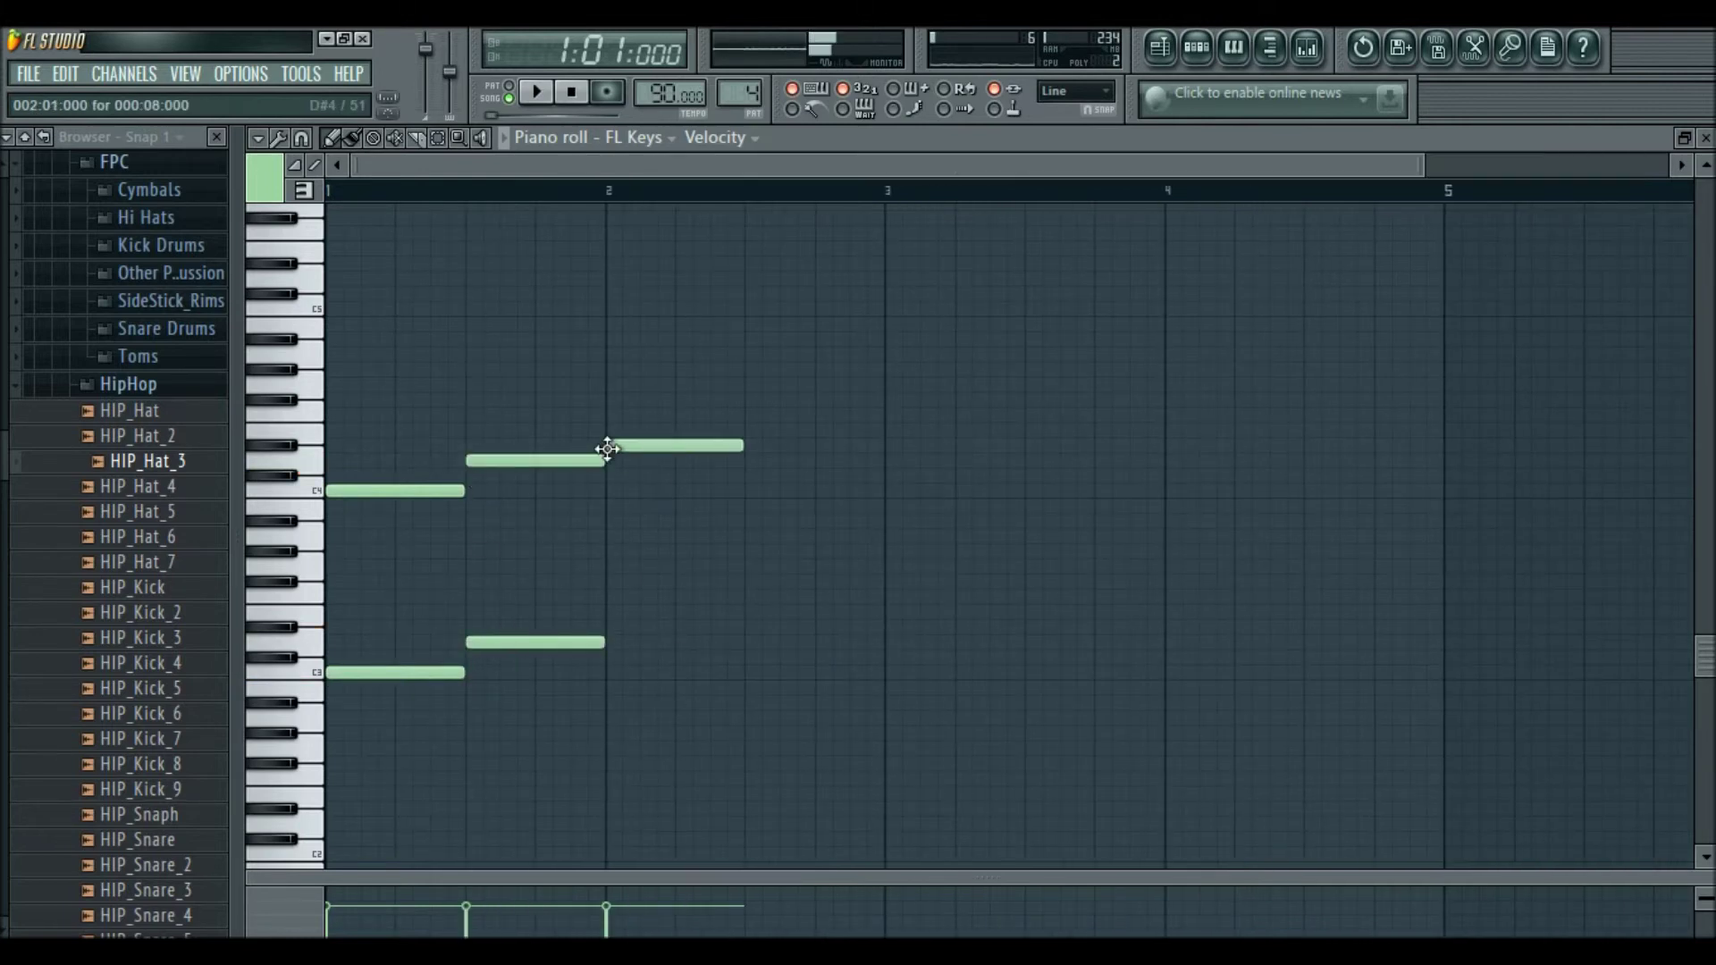
pyautogui.click(609, 626)
pyautogui.click(747, 460)
pyautogui.click(747, 642)
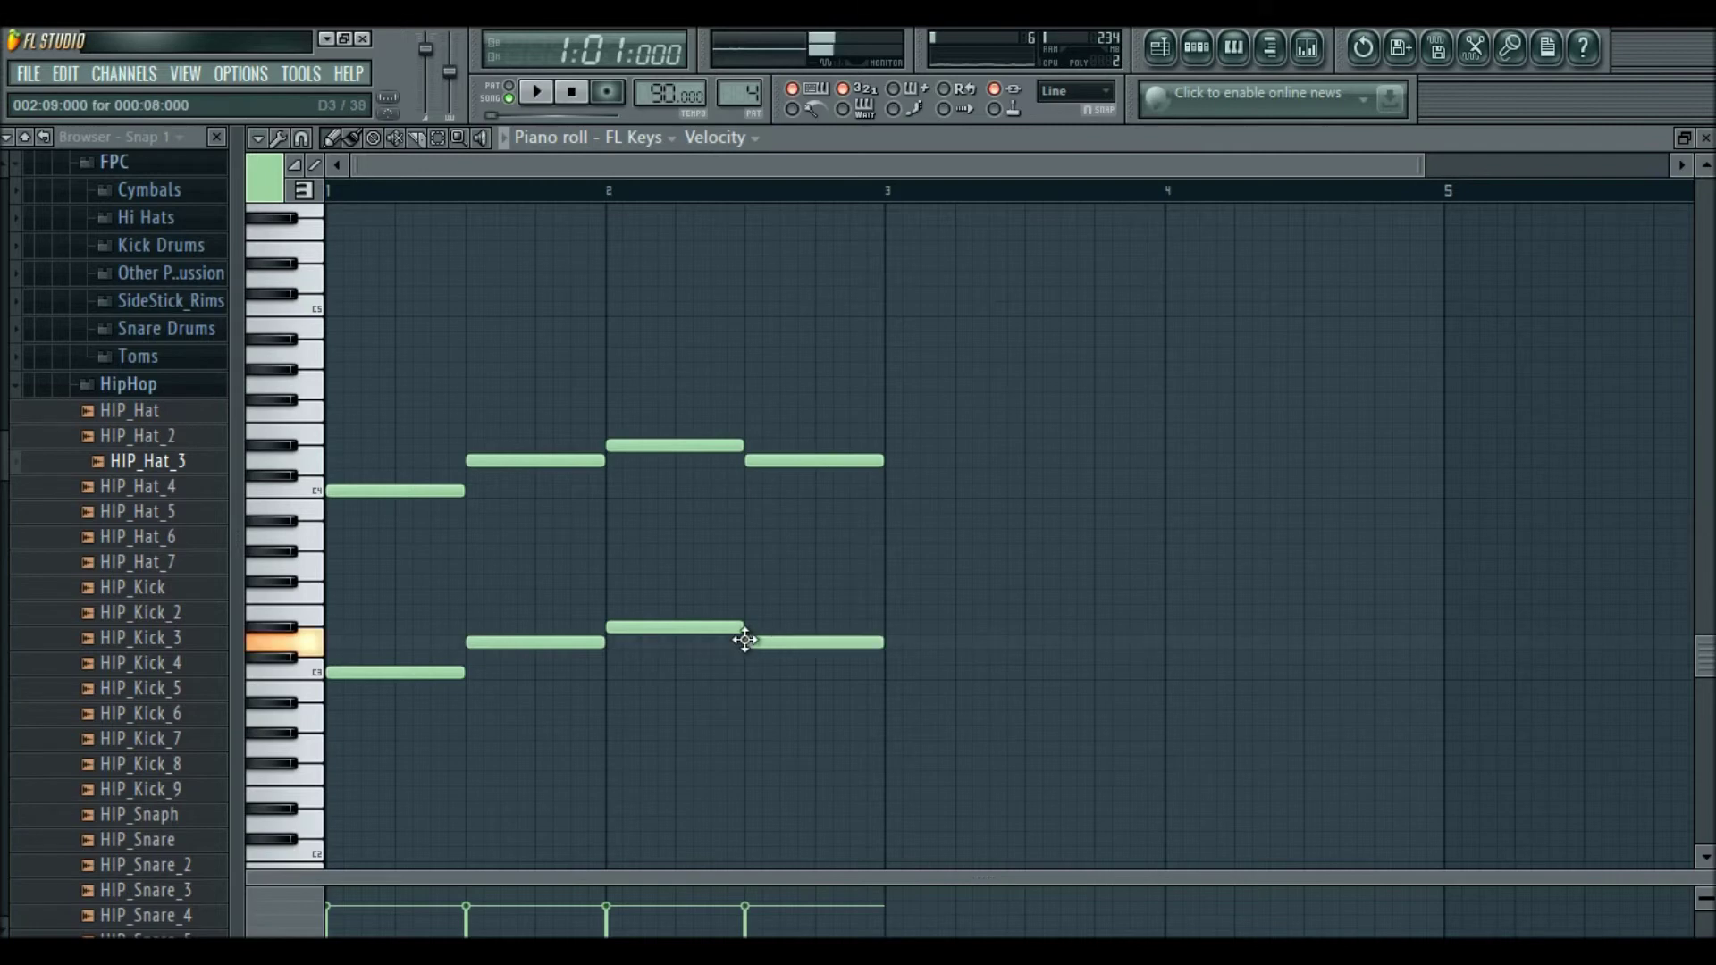
# Continue the lower line through bars 3 and 4 with half-bar notes C3, A#2, D#3 and F3.
pyautogui.click(884, 673)
pyautogui.click(1034, 717)
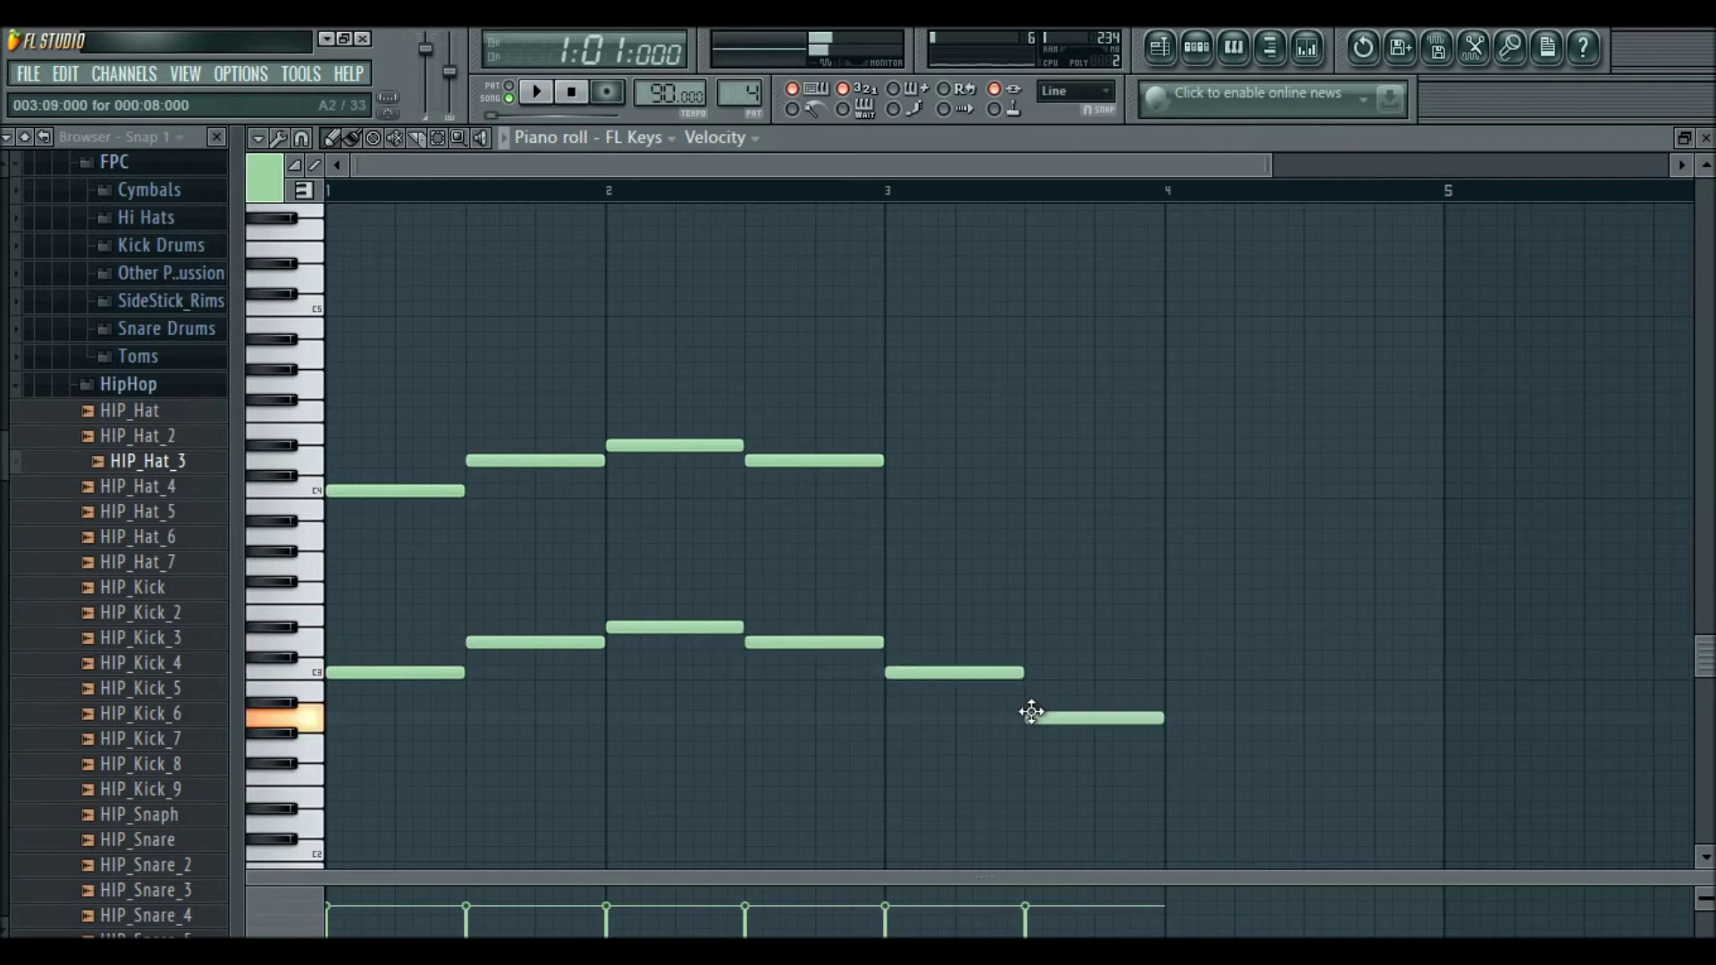
pyautogui.moveTo(1031, 711); pyautogui.dragTo(1028, 696)
pyautogui.click(1167, 628)
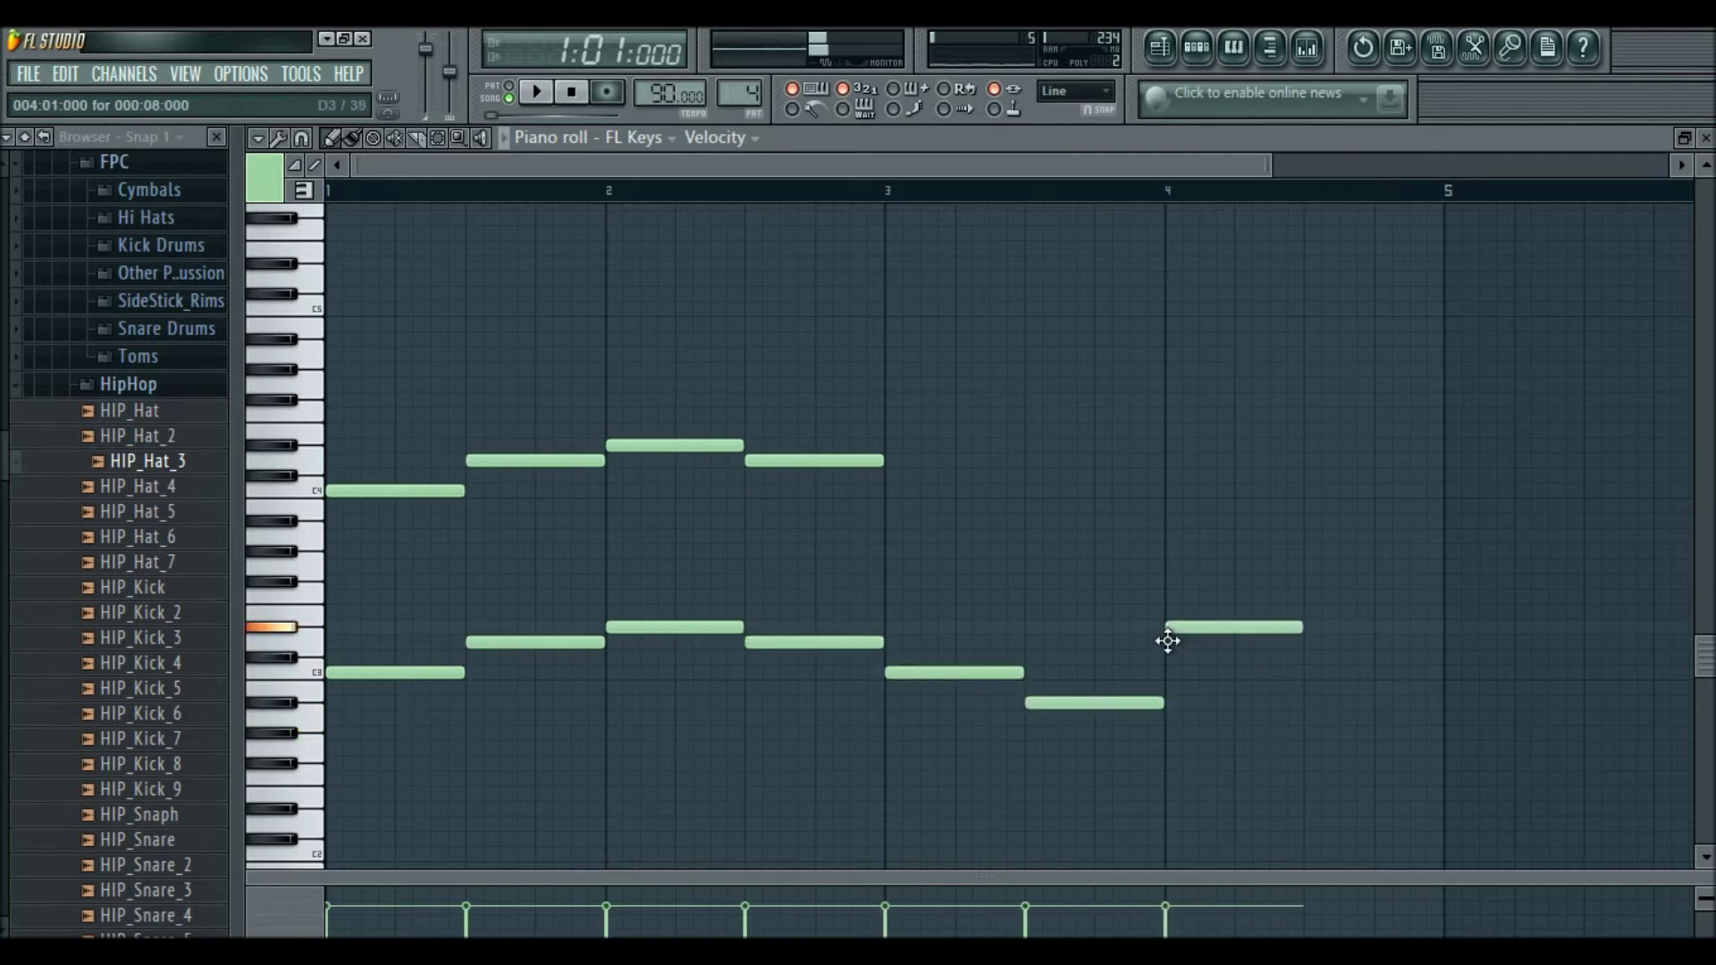
pyautogui.click(1307, 597)
# Duplicate the four lower notes of bars 3 and 4 one octave higher and play back the piano part.
pyautogui.moveTo(1415, 786); pyautogui.dragTo(984, 548)
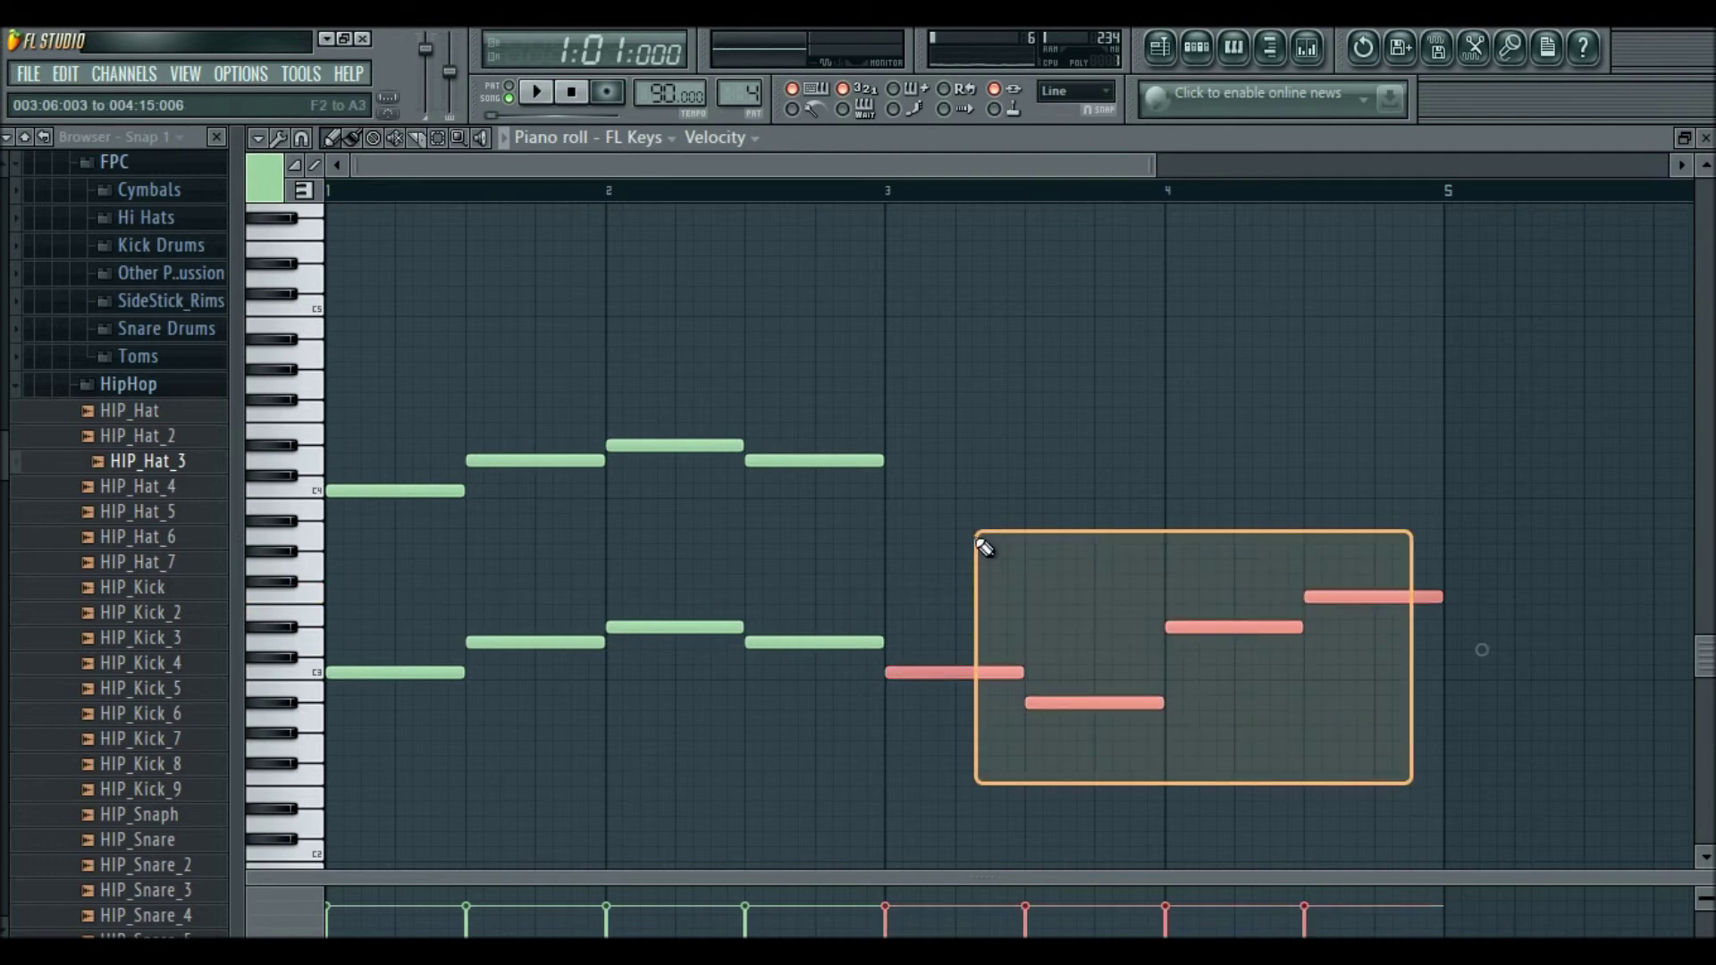
pyautogui.hotkey('ctrl', 'c')
pyautogui.hotkey('ctrl', 'v')
pyautogui.moveTo(429, 672); pyautogui.dragTo(985, 490)
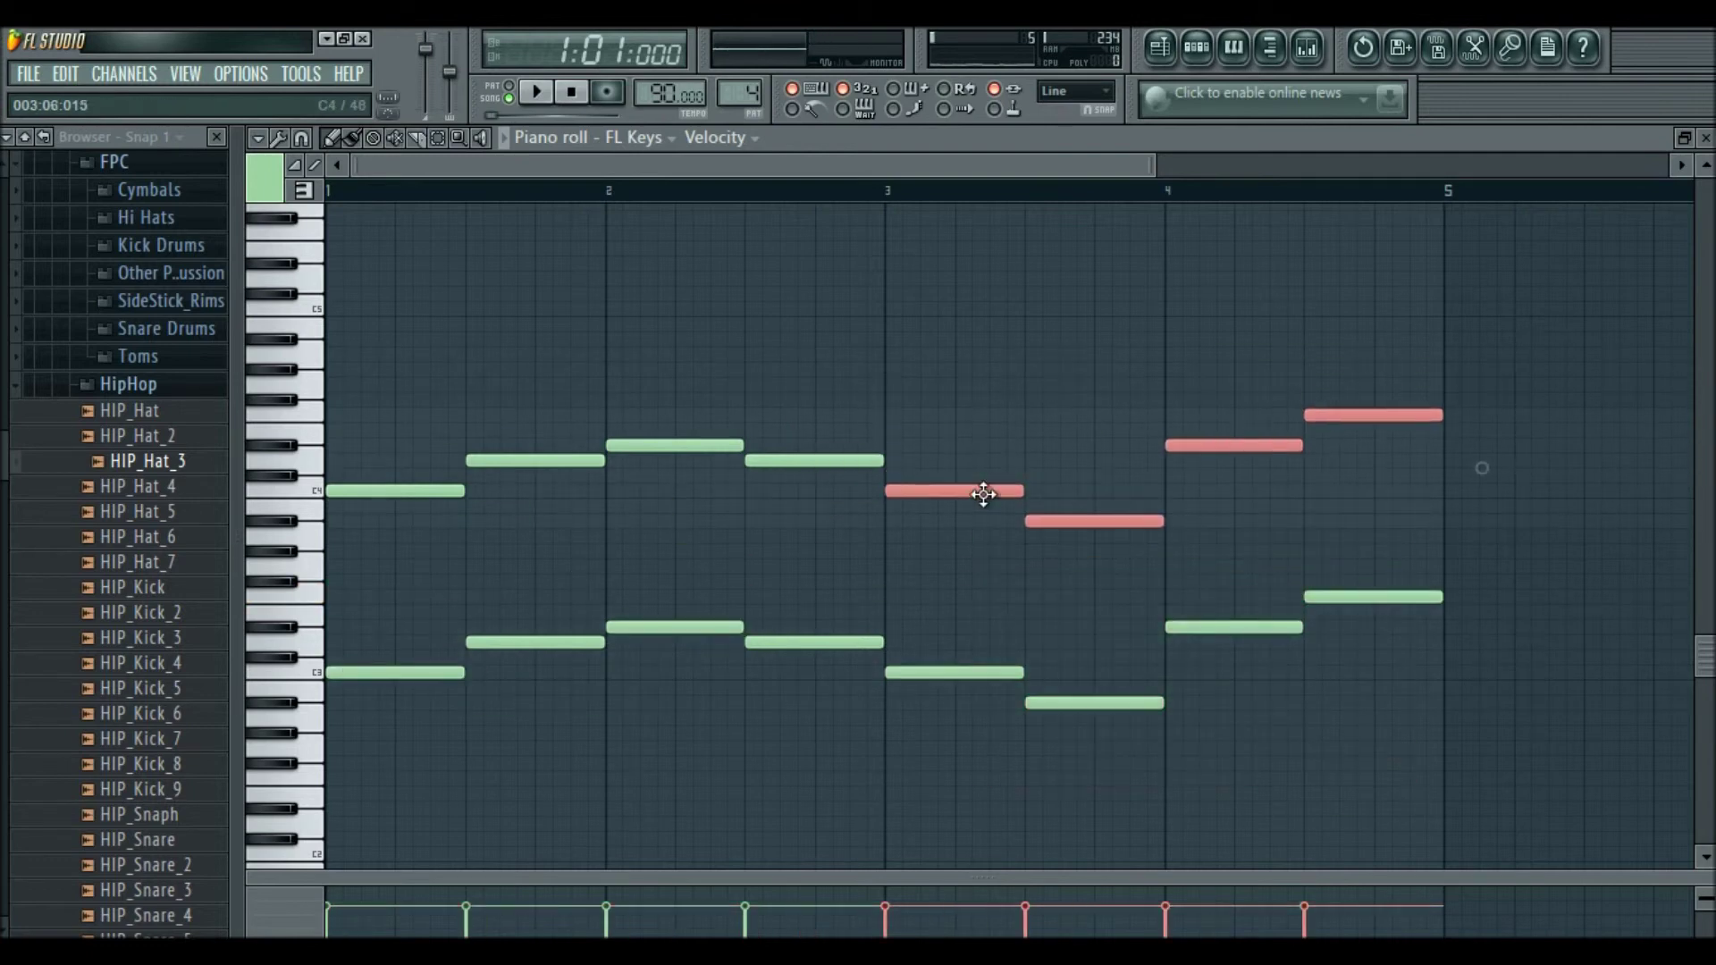
pyautogui.press('space')
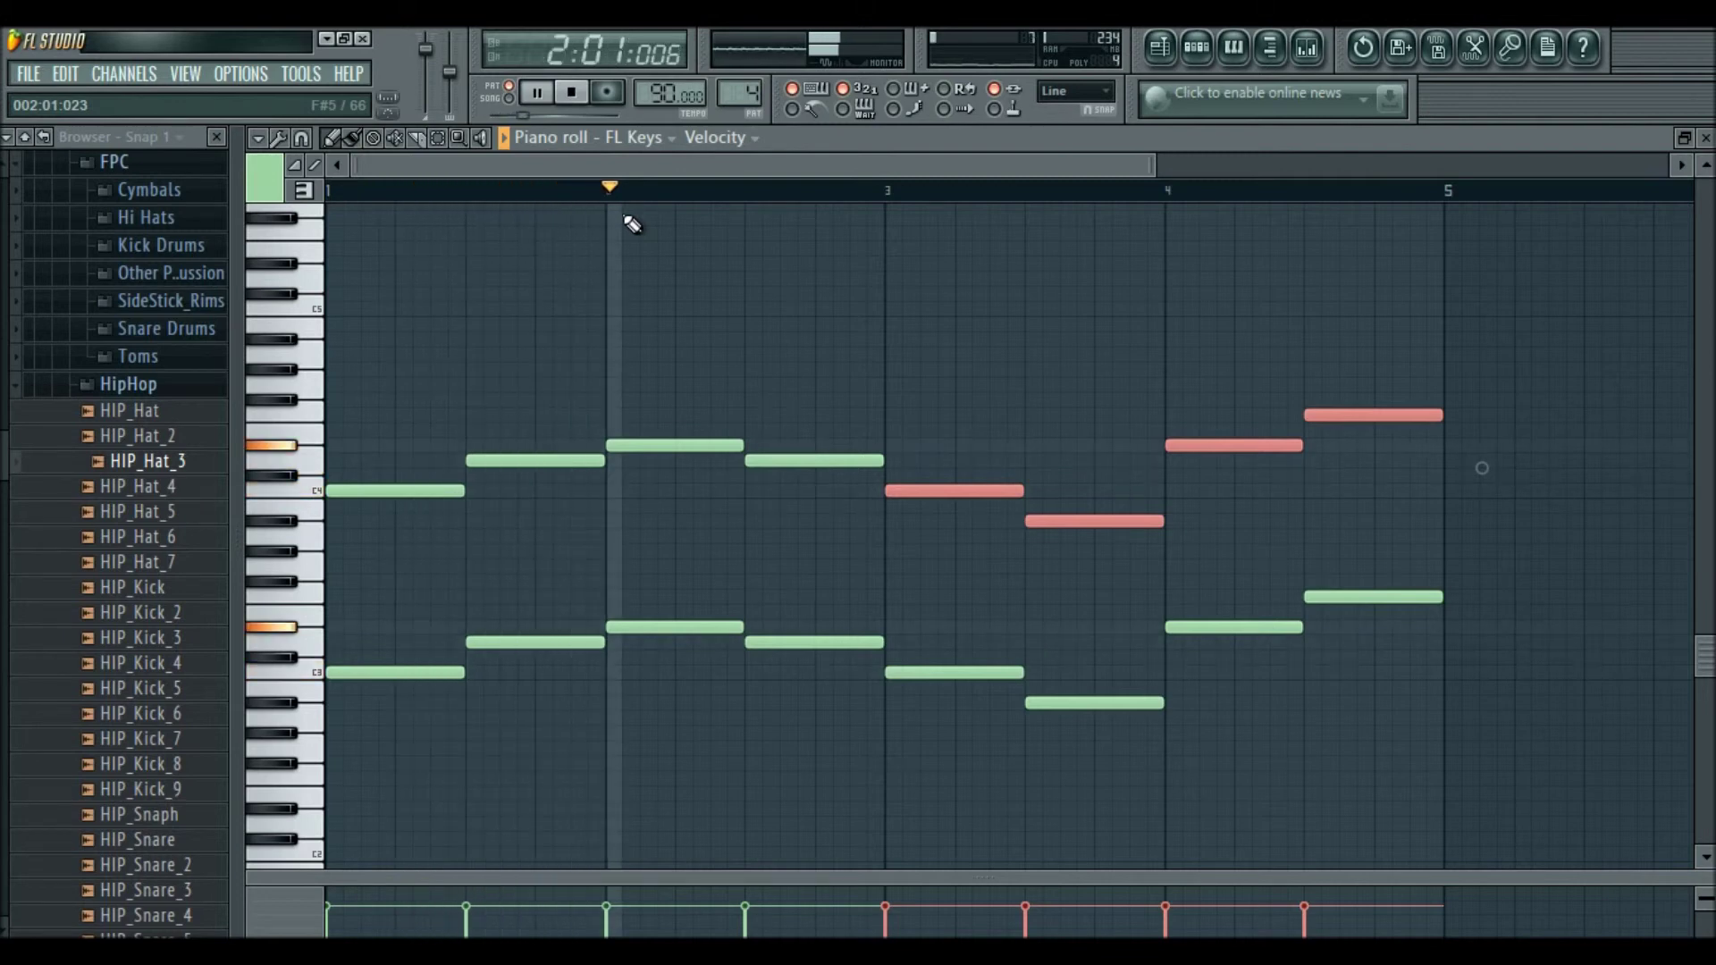
# Enlarge the velocity lane, raise all FL Keys note velocities to about 75%, play the part back and close the piano roll.
pyautogui.moveTo(1412, 876); pyautogui.dragTo(1430, 547)
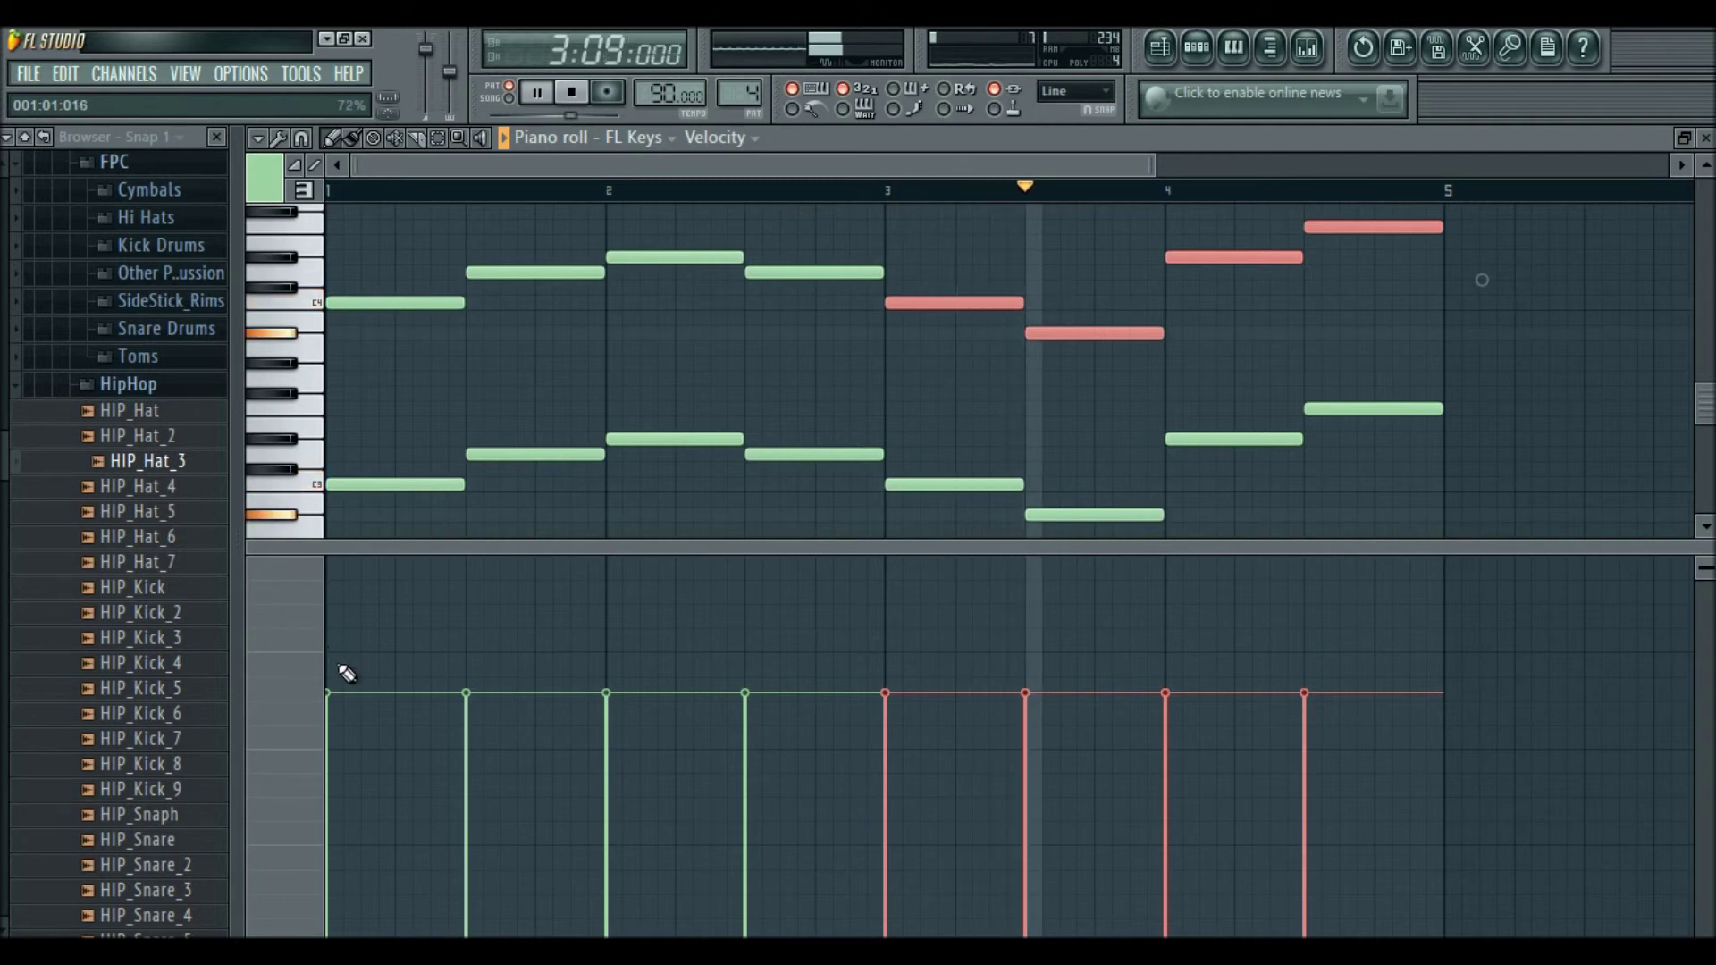
pyautogui.press('space')
pyautogui.hotkey('ctrl', 'a')
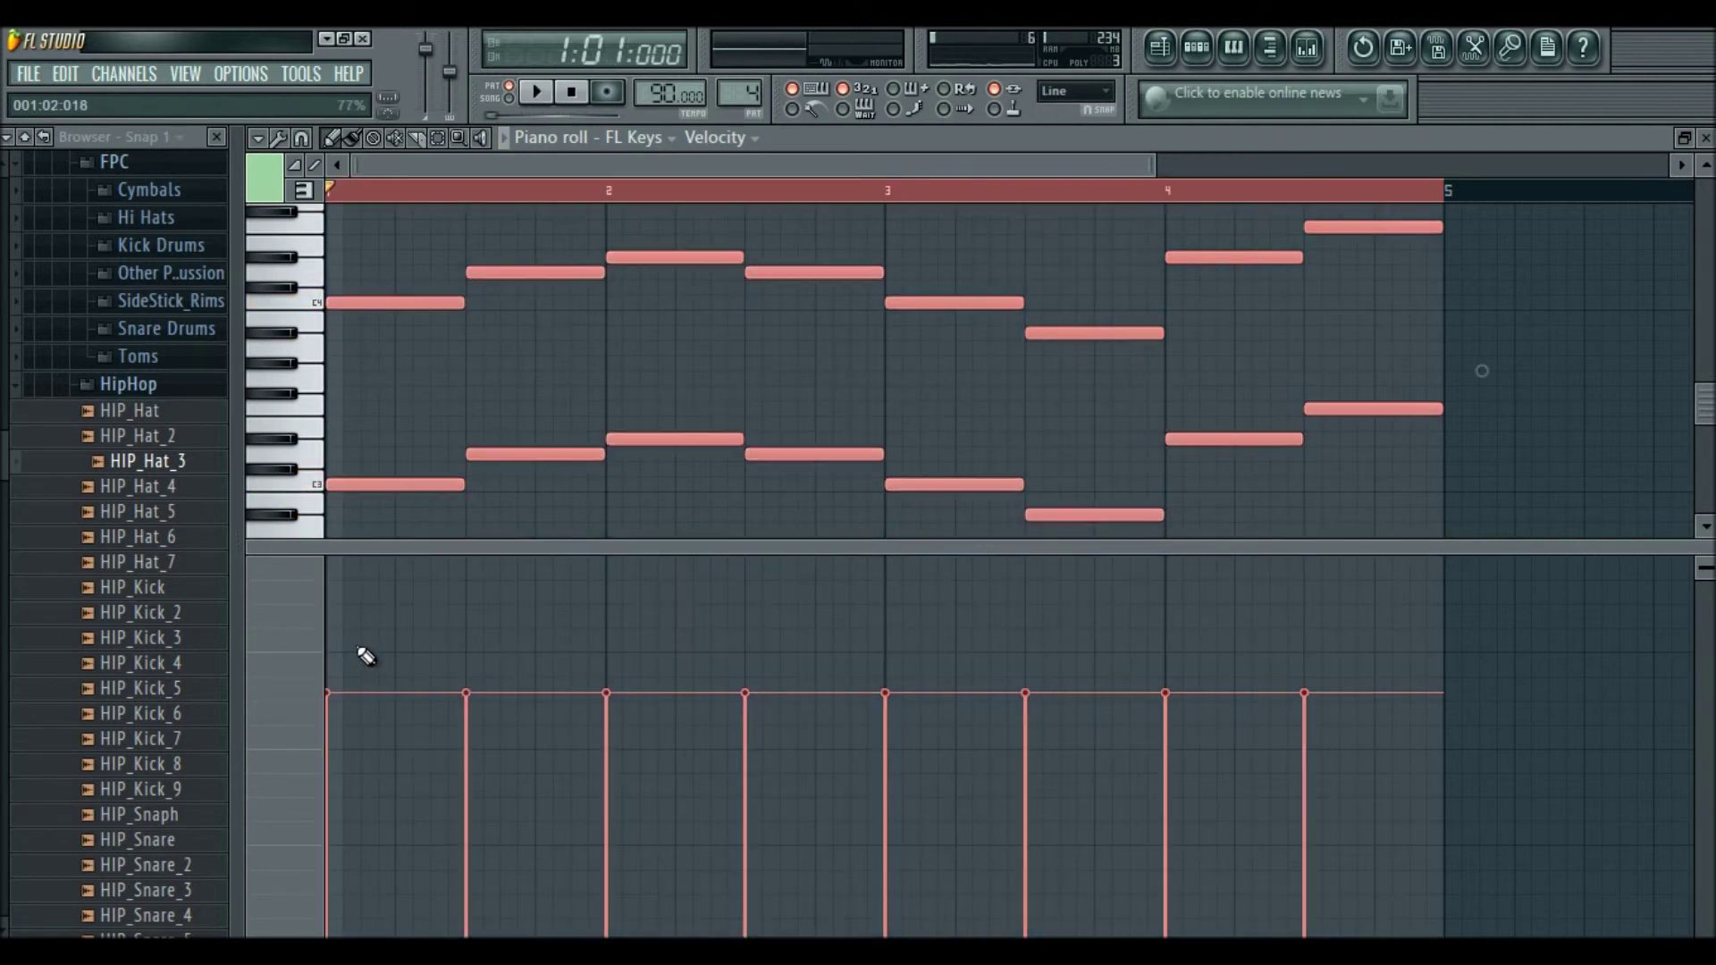
pyautogui.moveTo(401, 663); pyautogui.dragTo(490, 658)
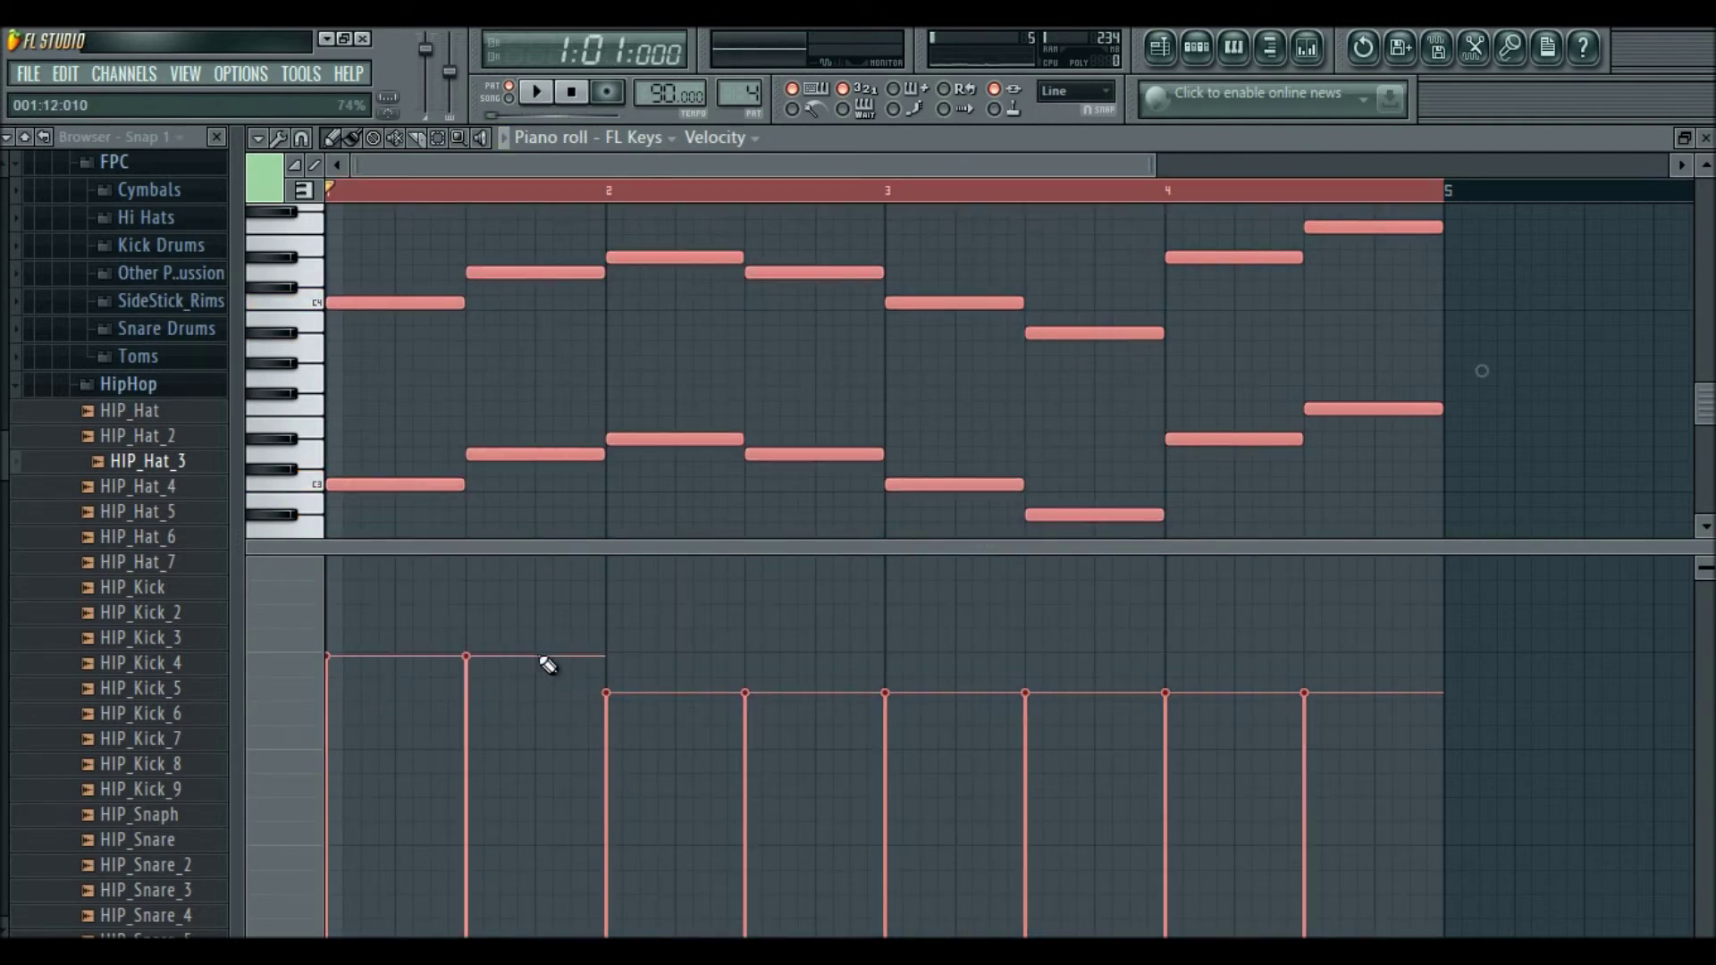
pyautogui.moveTo(598, 661); pyautogui.dragTo(868, 658)
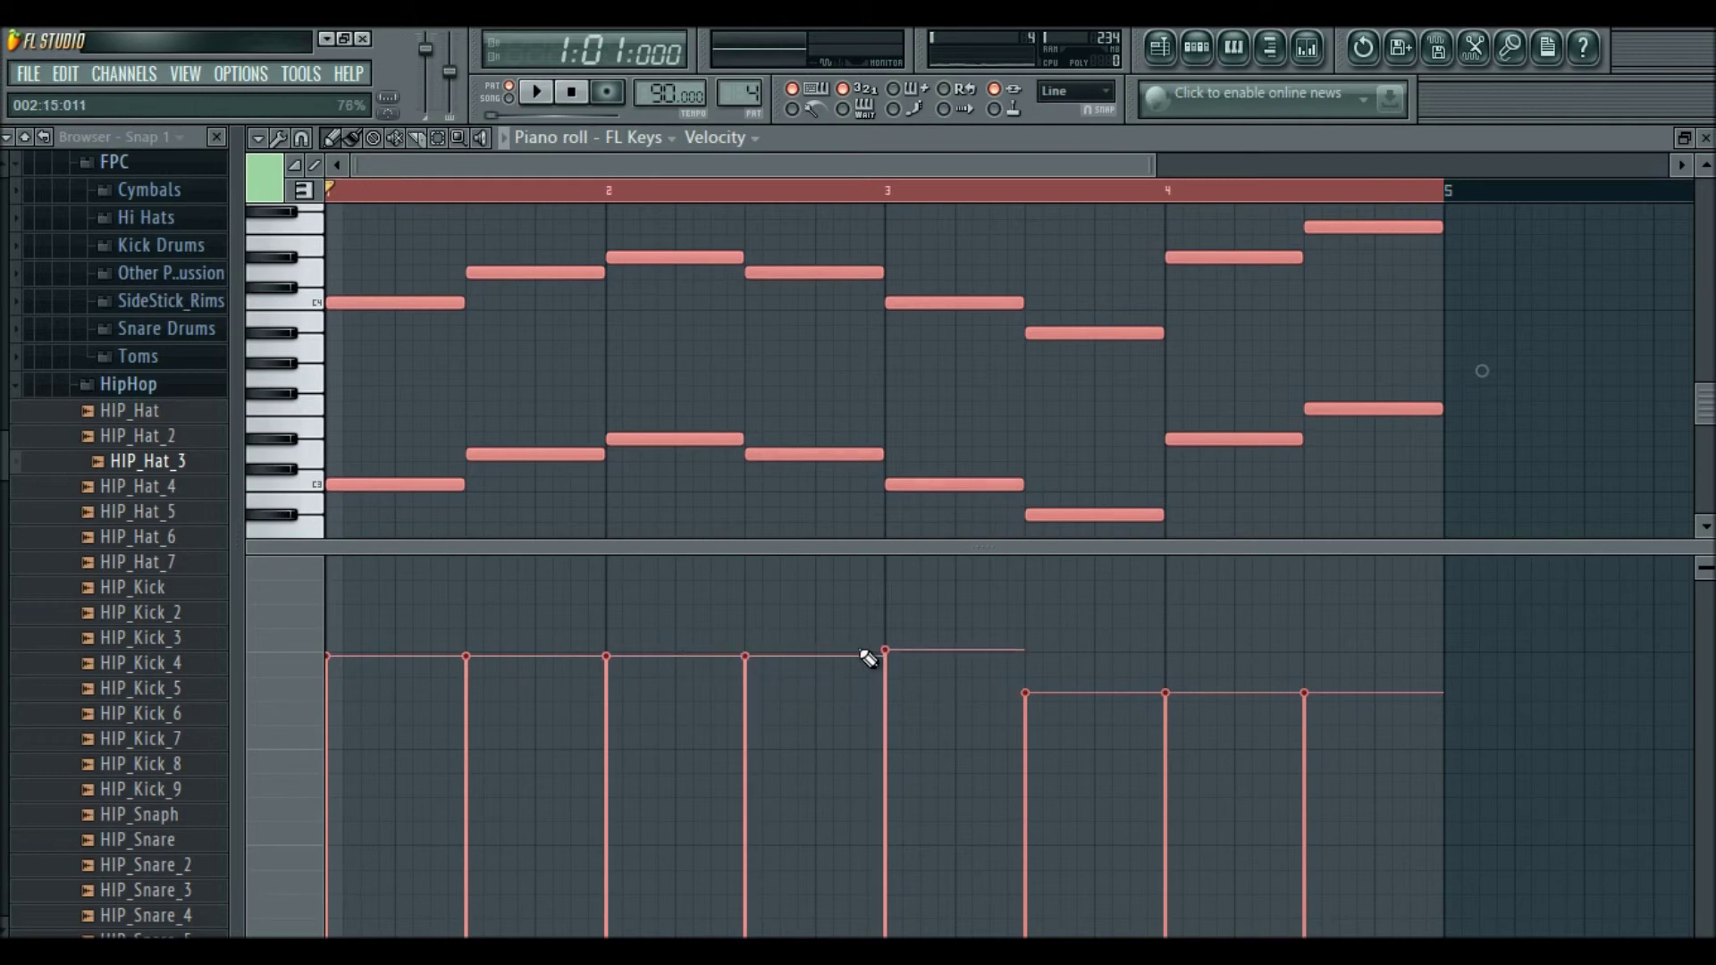
pyautogui.moveTo(1053, 662); pyautogui.dragTo(1310, 670)
pyautogui.press('space')
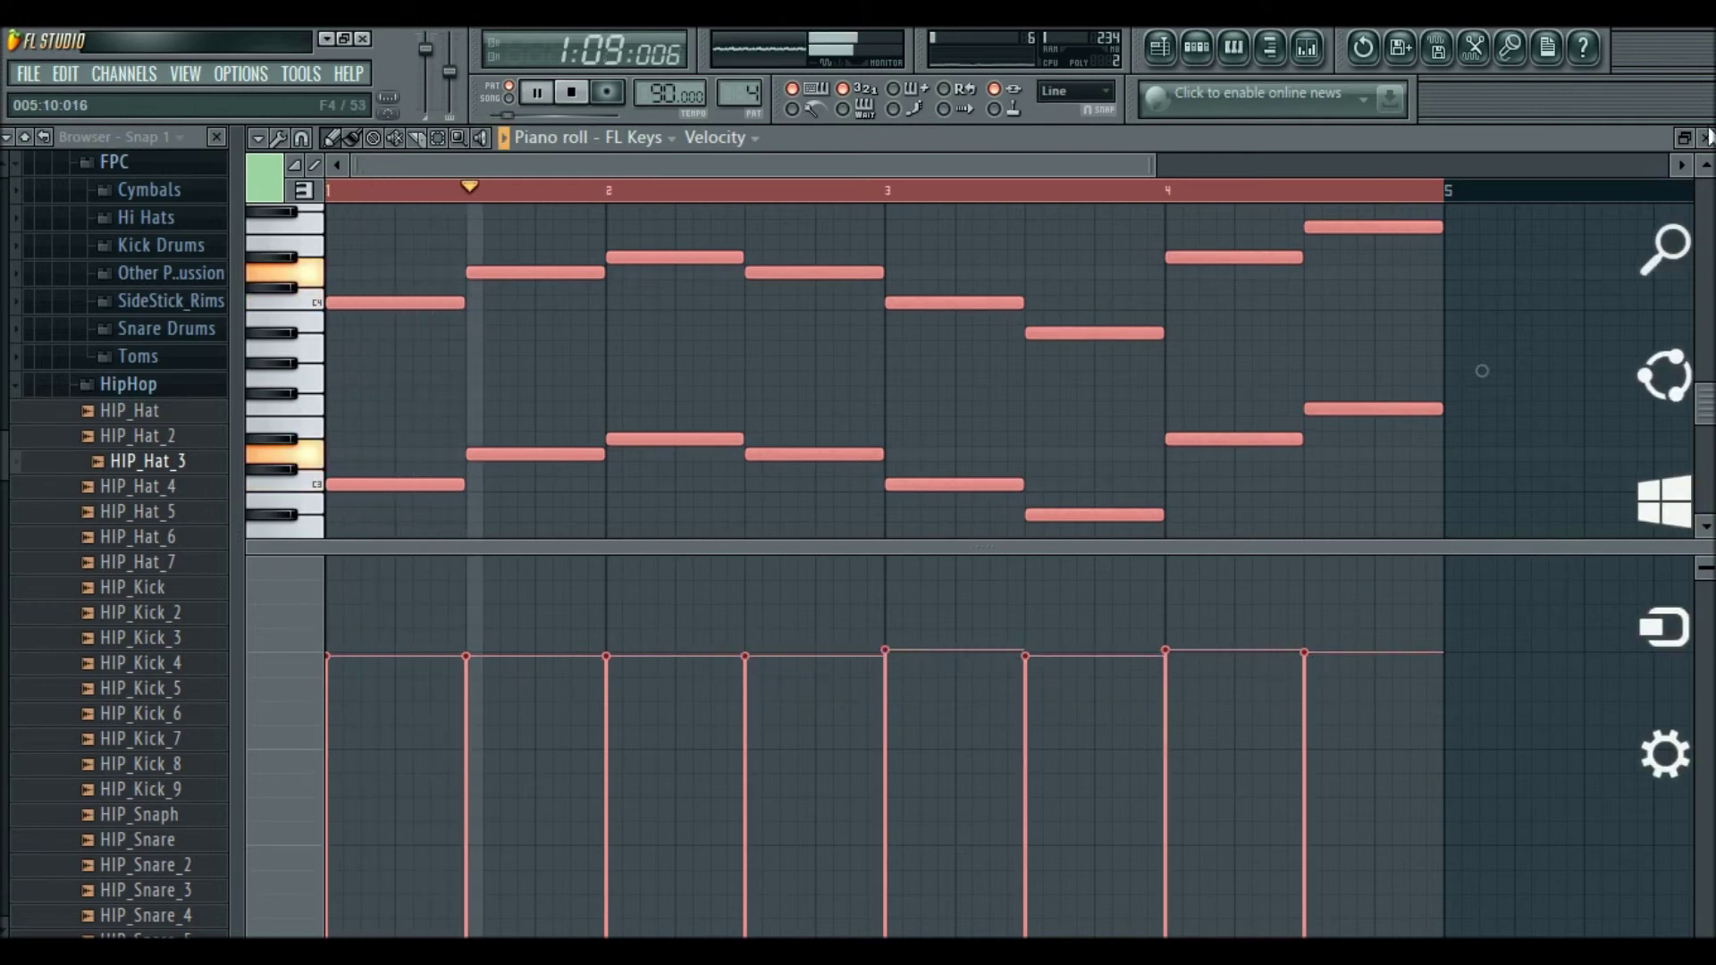
pyautogui.click(1705, 138)
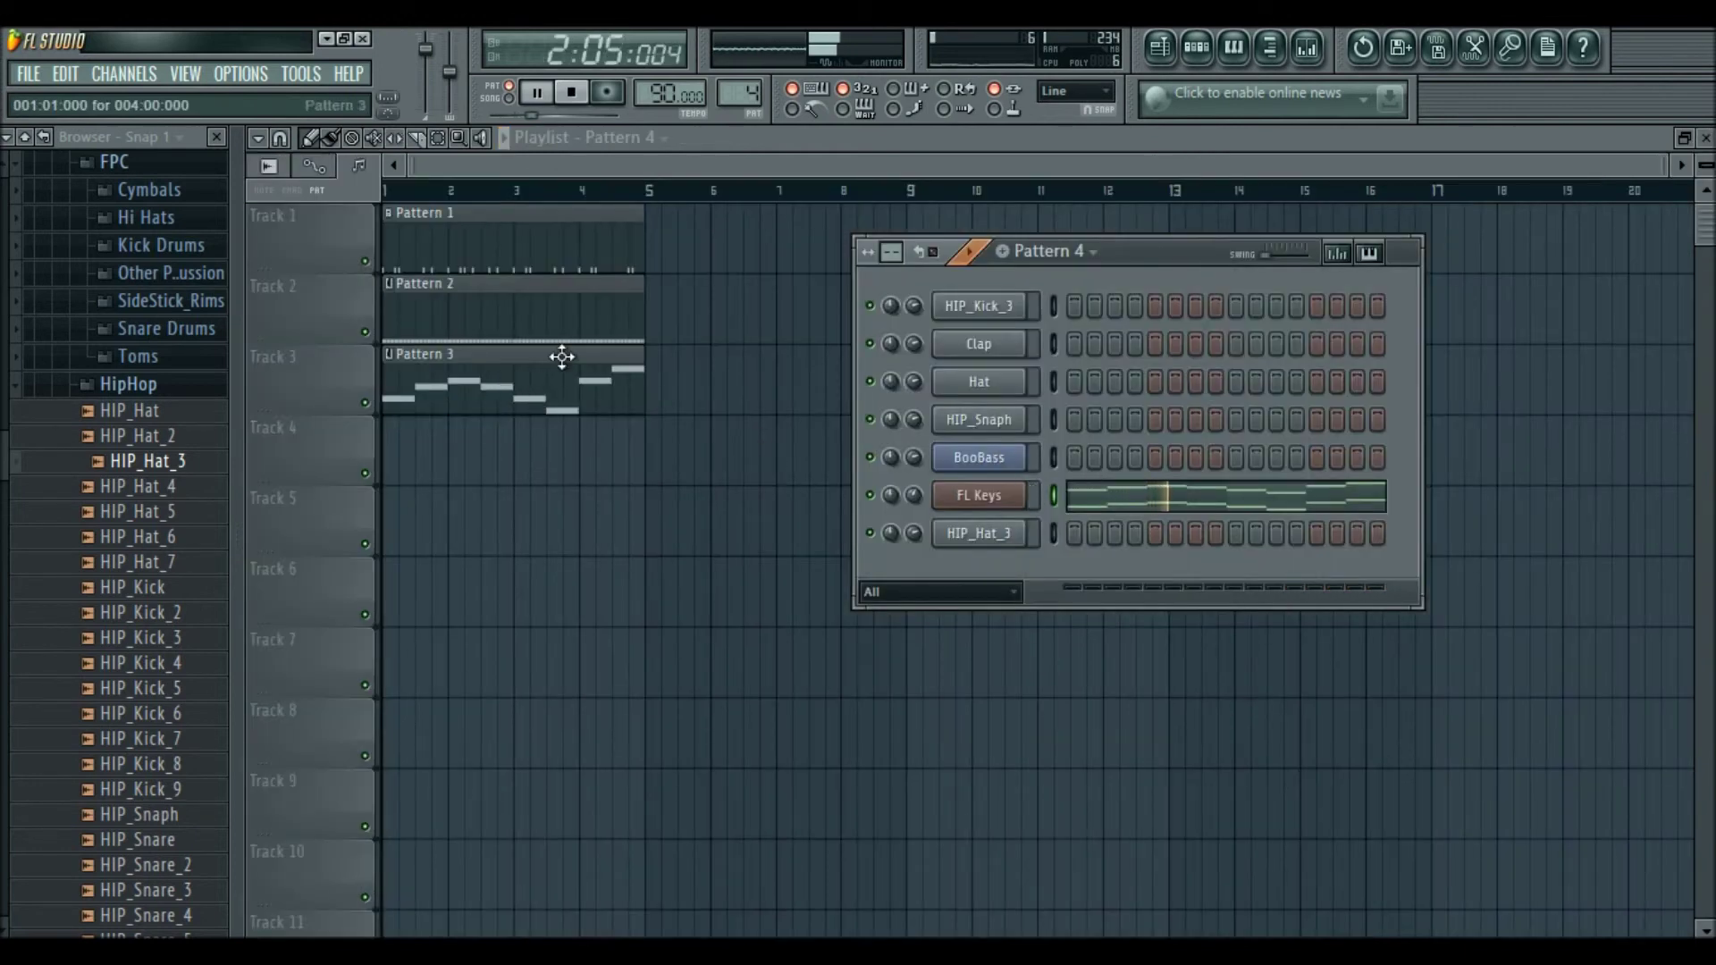
pyautogui.press('space')
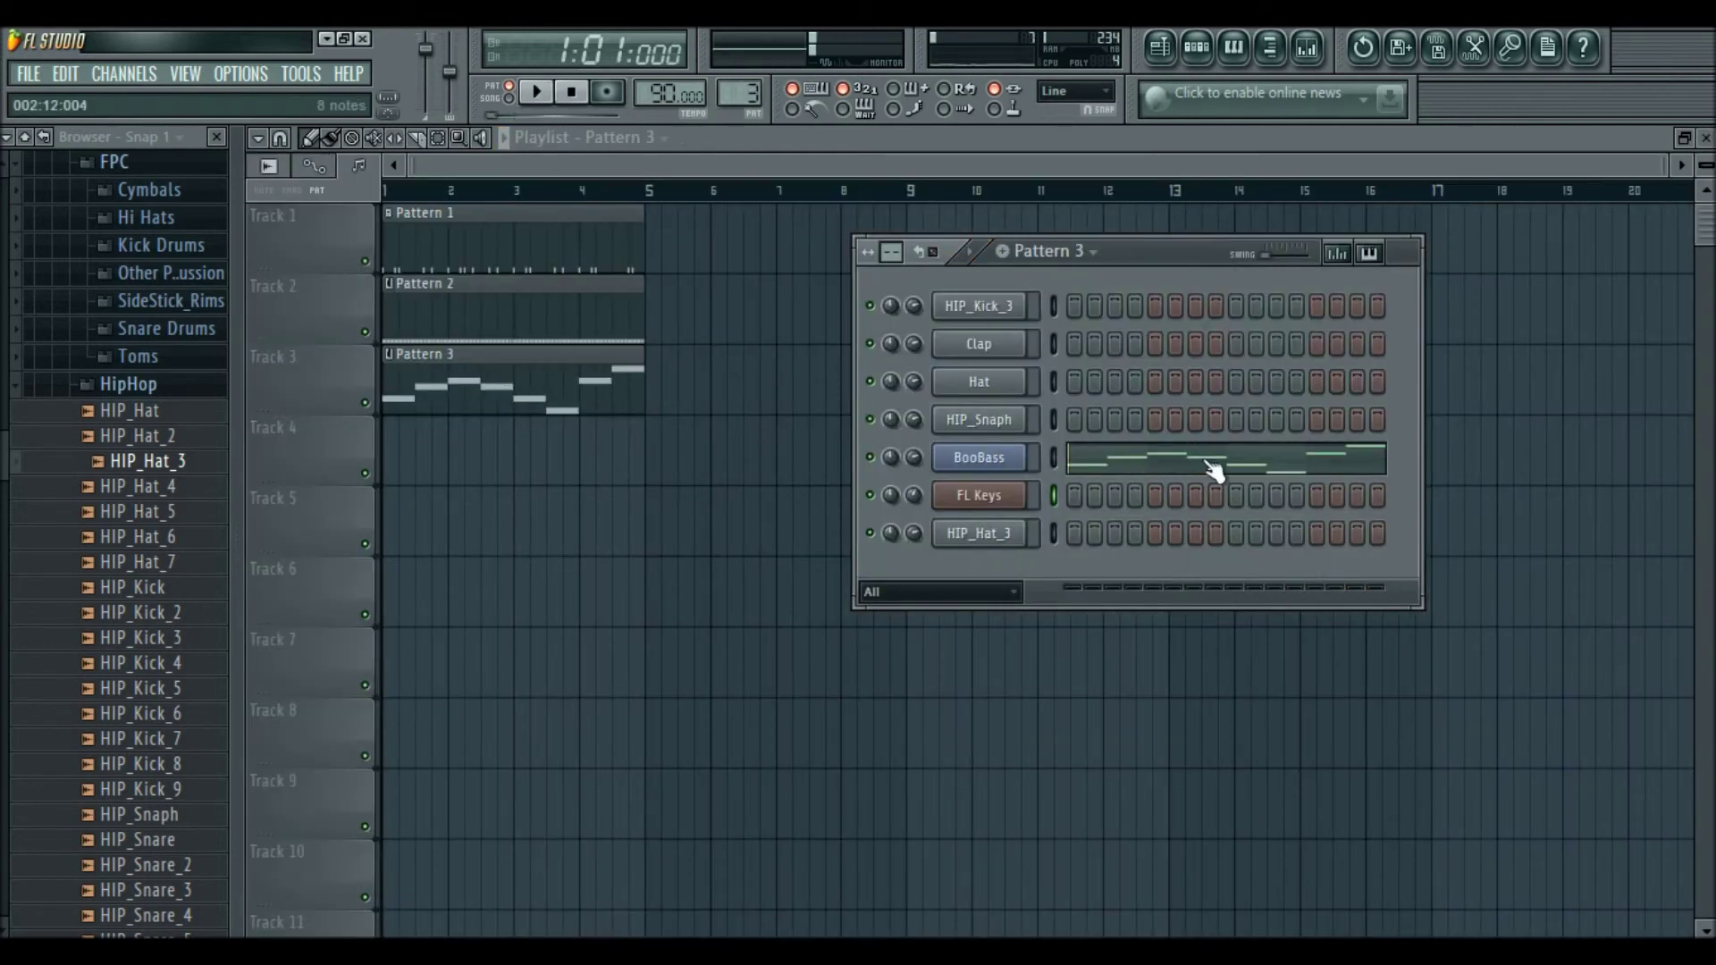
# Raise the velocities of the eight BooBass notes in Pattern 3 to about 75% and close its piano roll.
pyautogui.click(1210, 467)
pyautogui.click(329, 650)
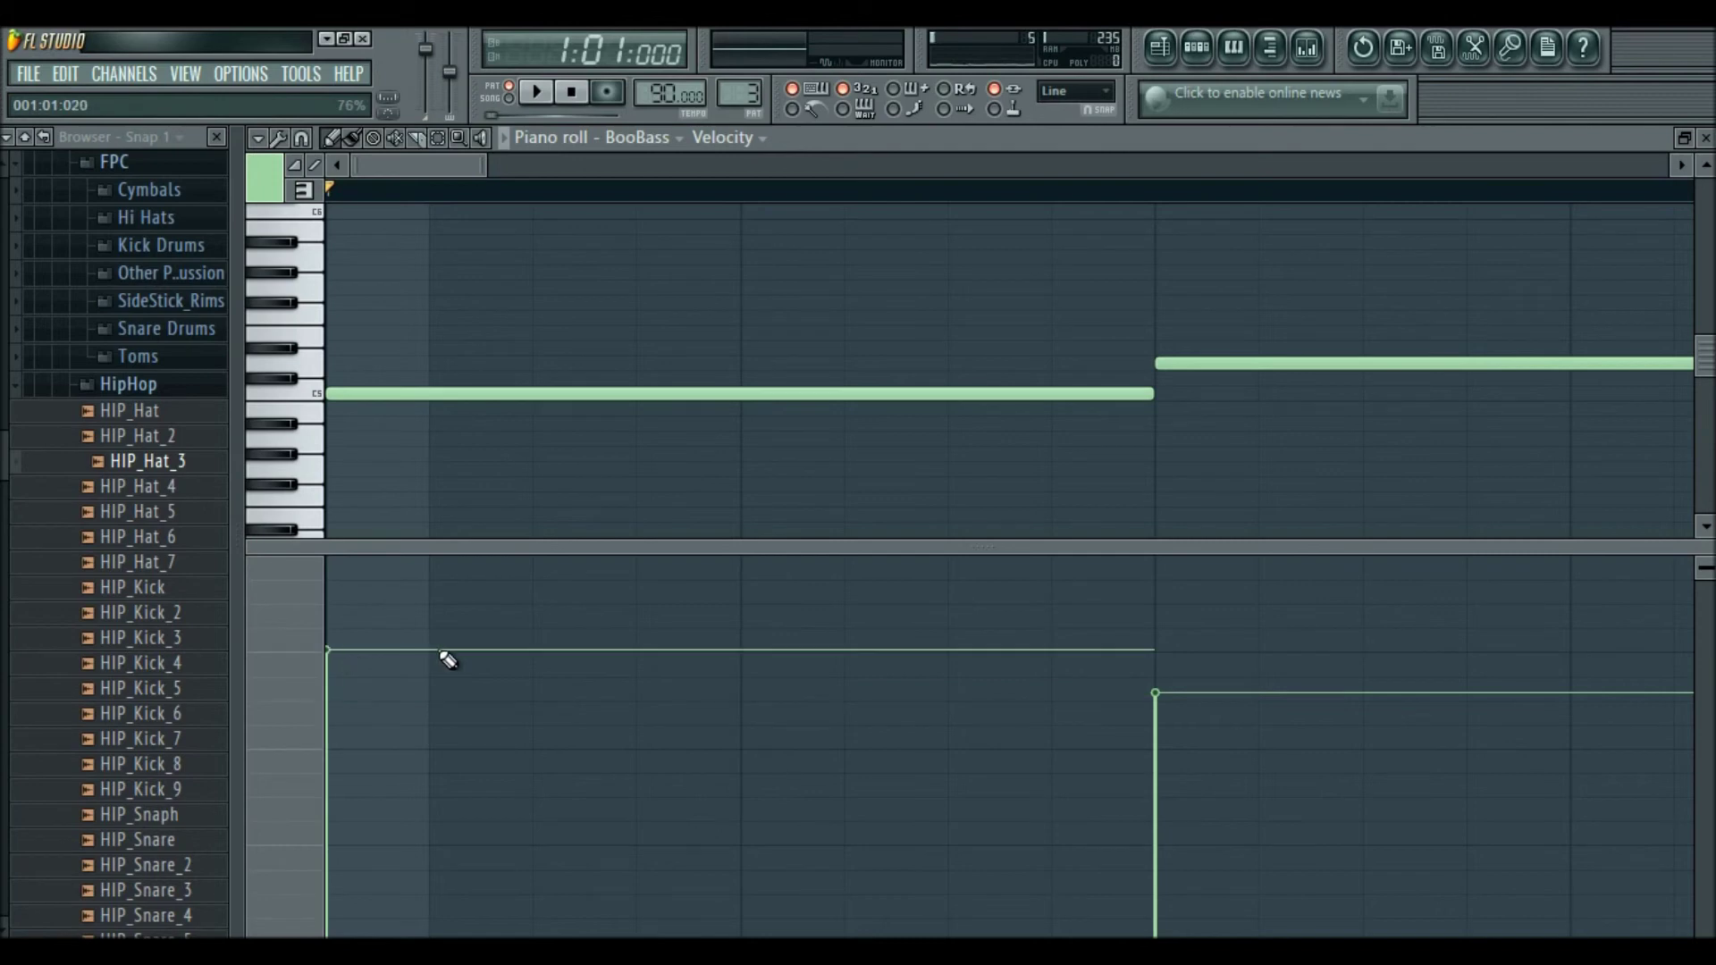
pyautogui.scroll(-3, 1117, 689)
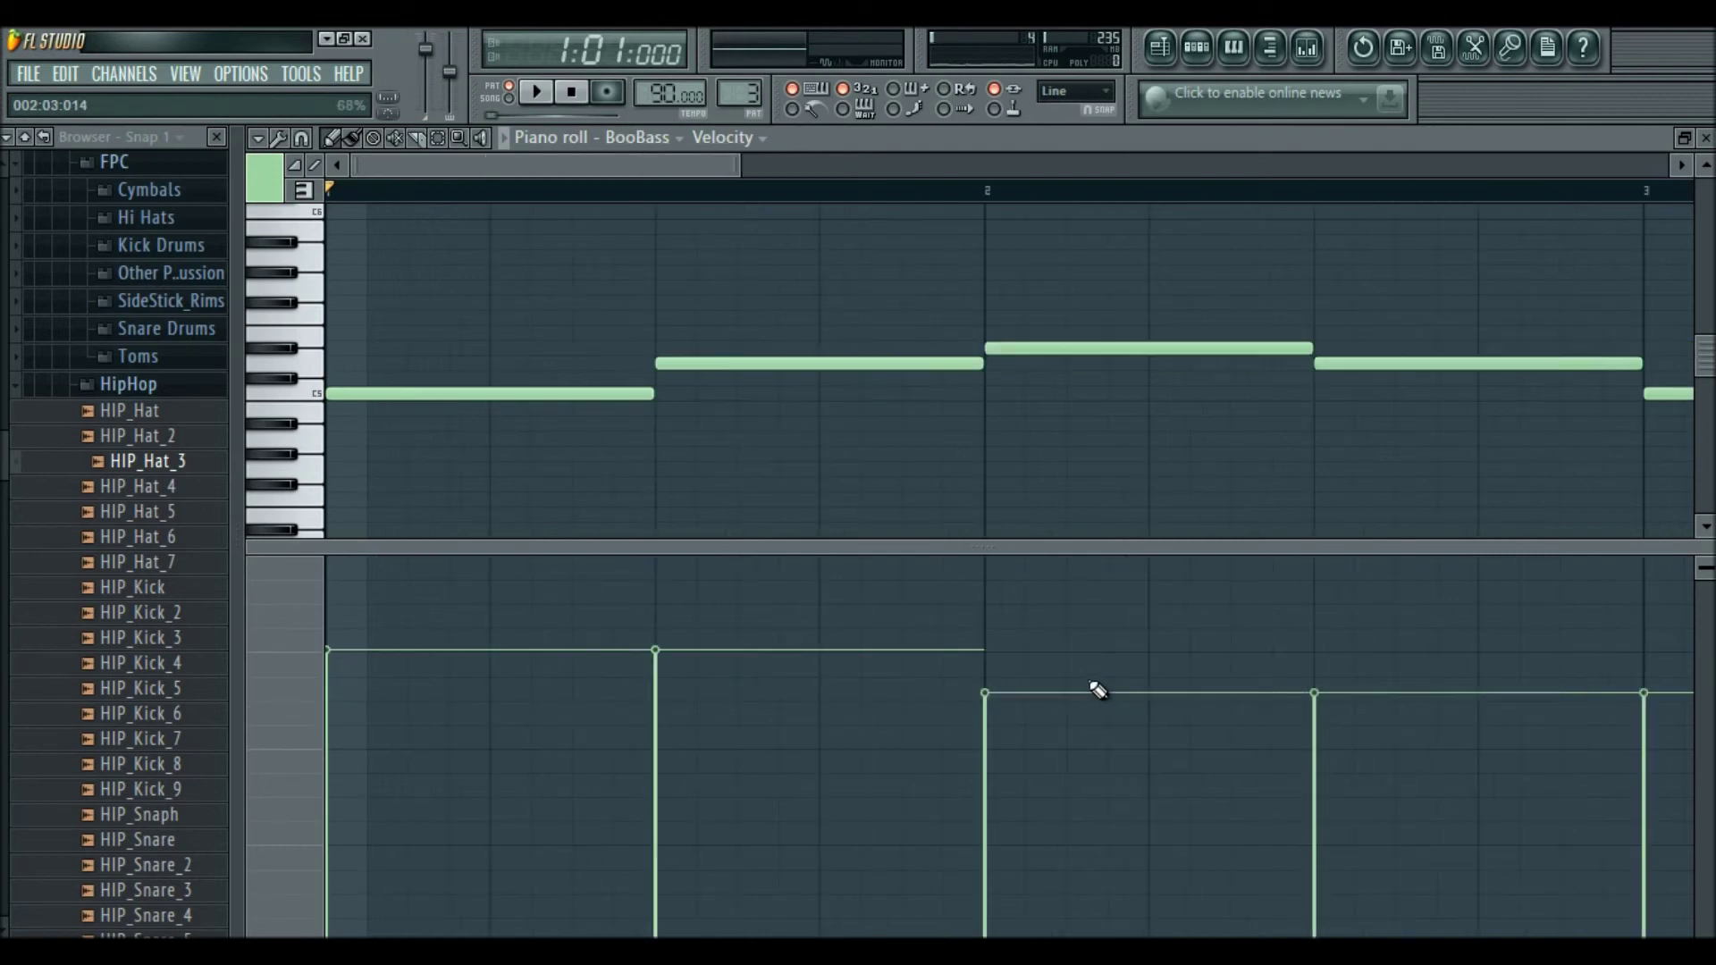
pyautogui.click(1196, 648)
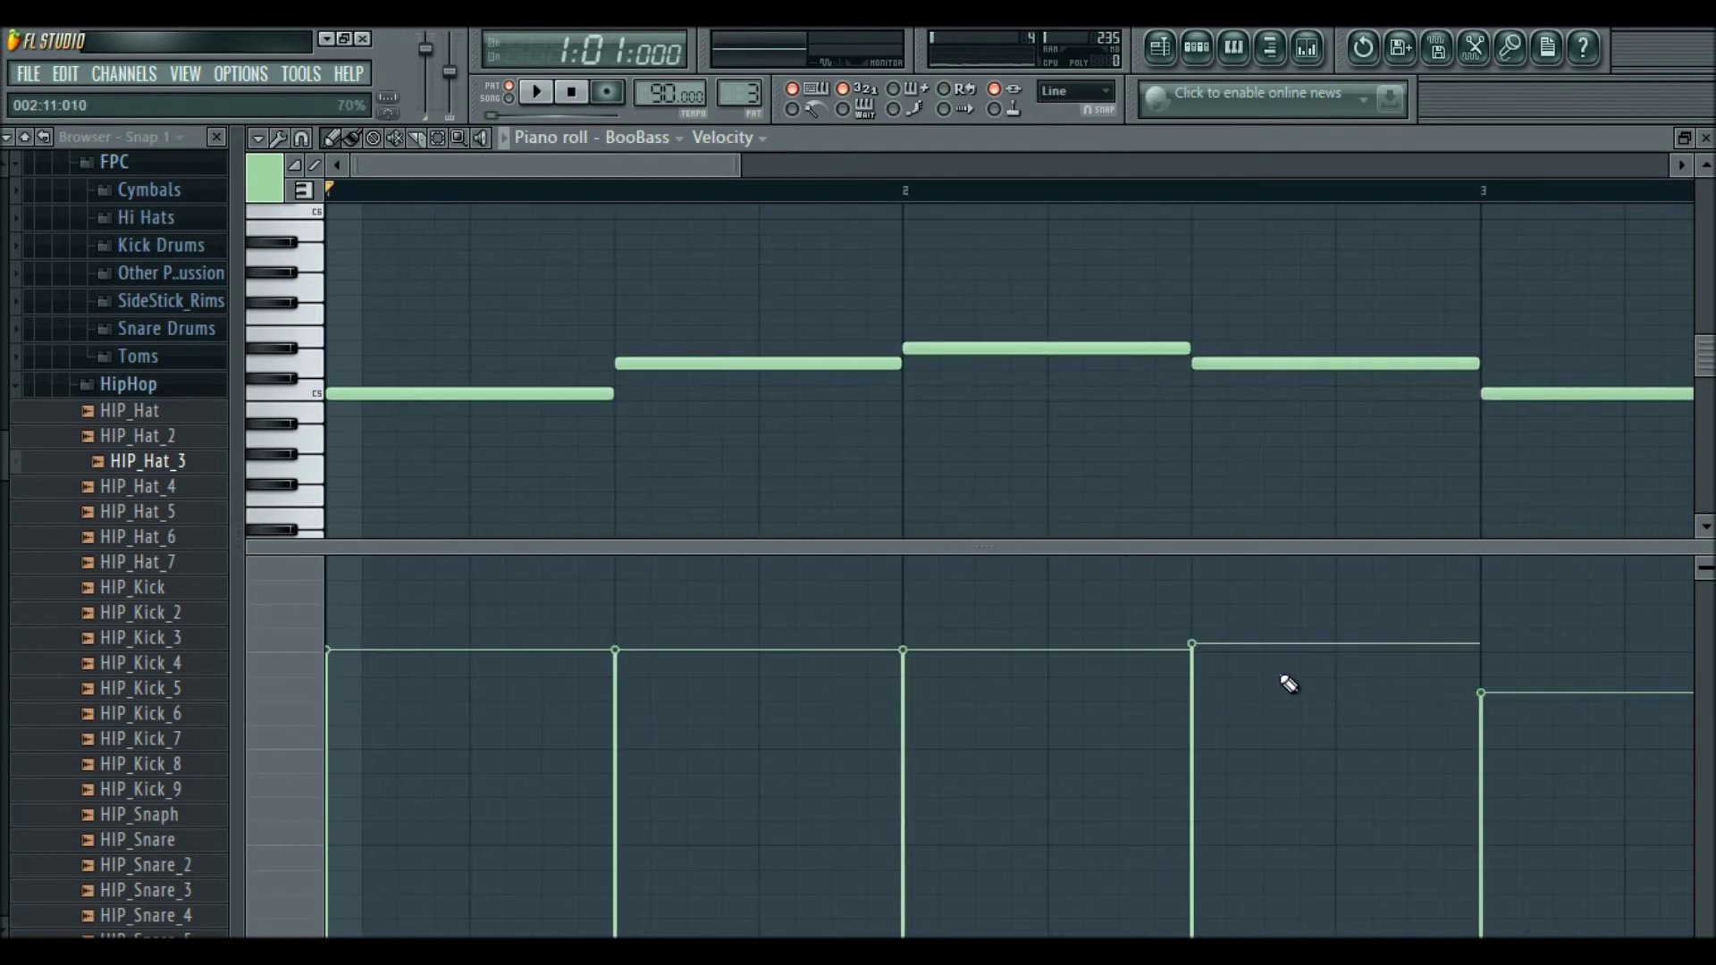
pyautogui.scroll(-2, 1112, 661)
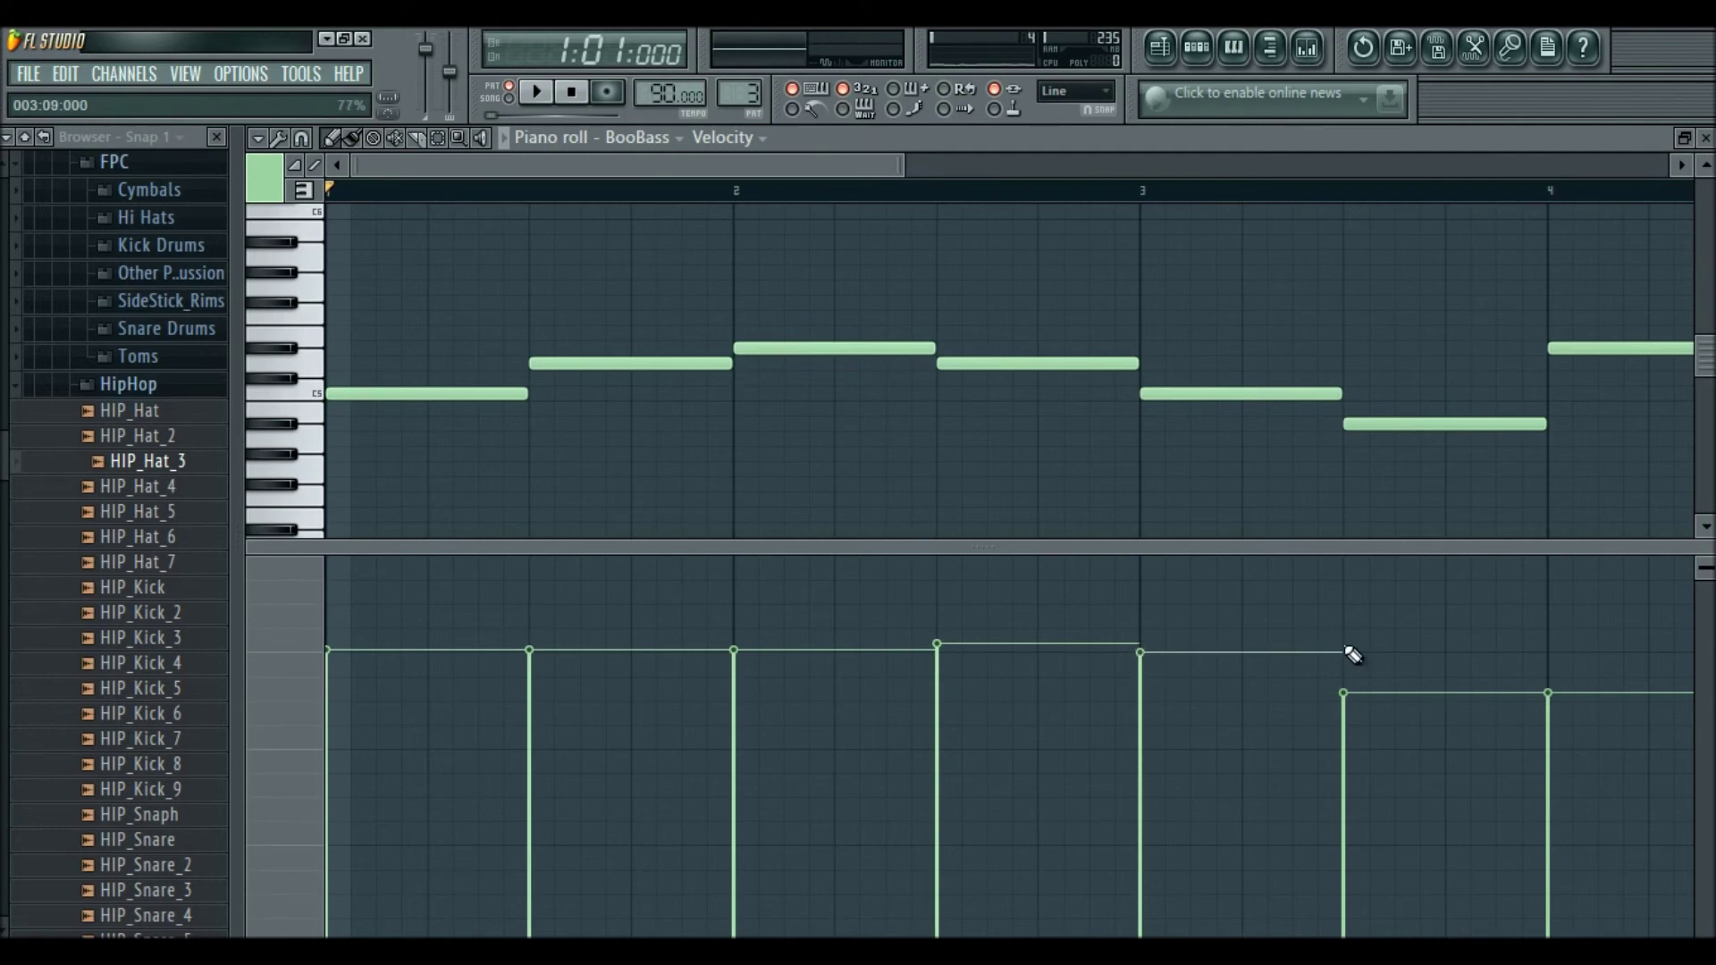
pyautogui.scroll(-2, 1456, 689)
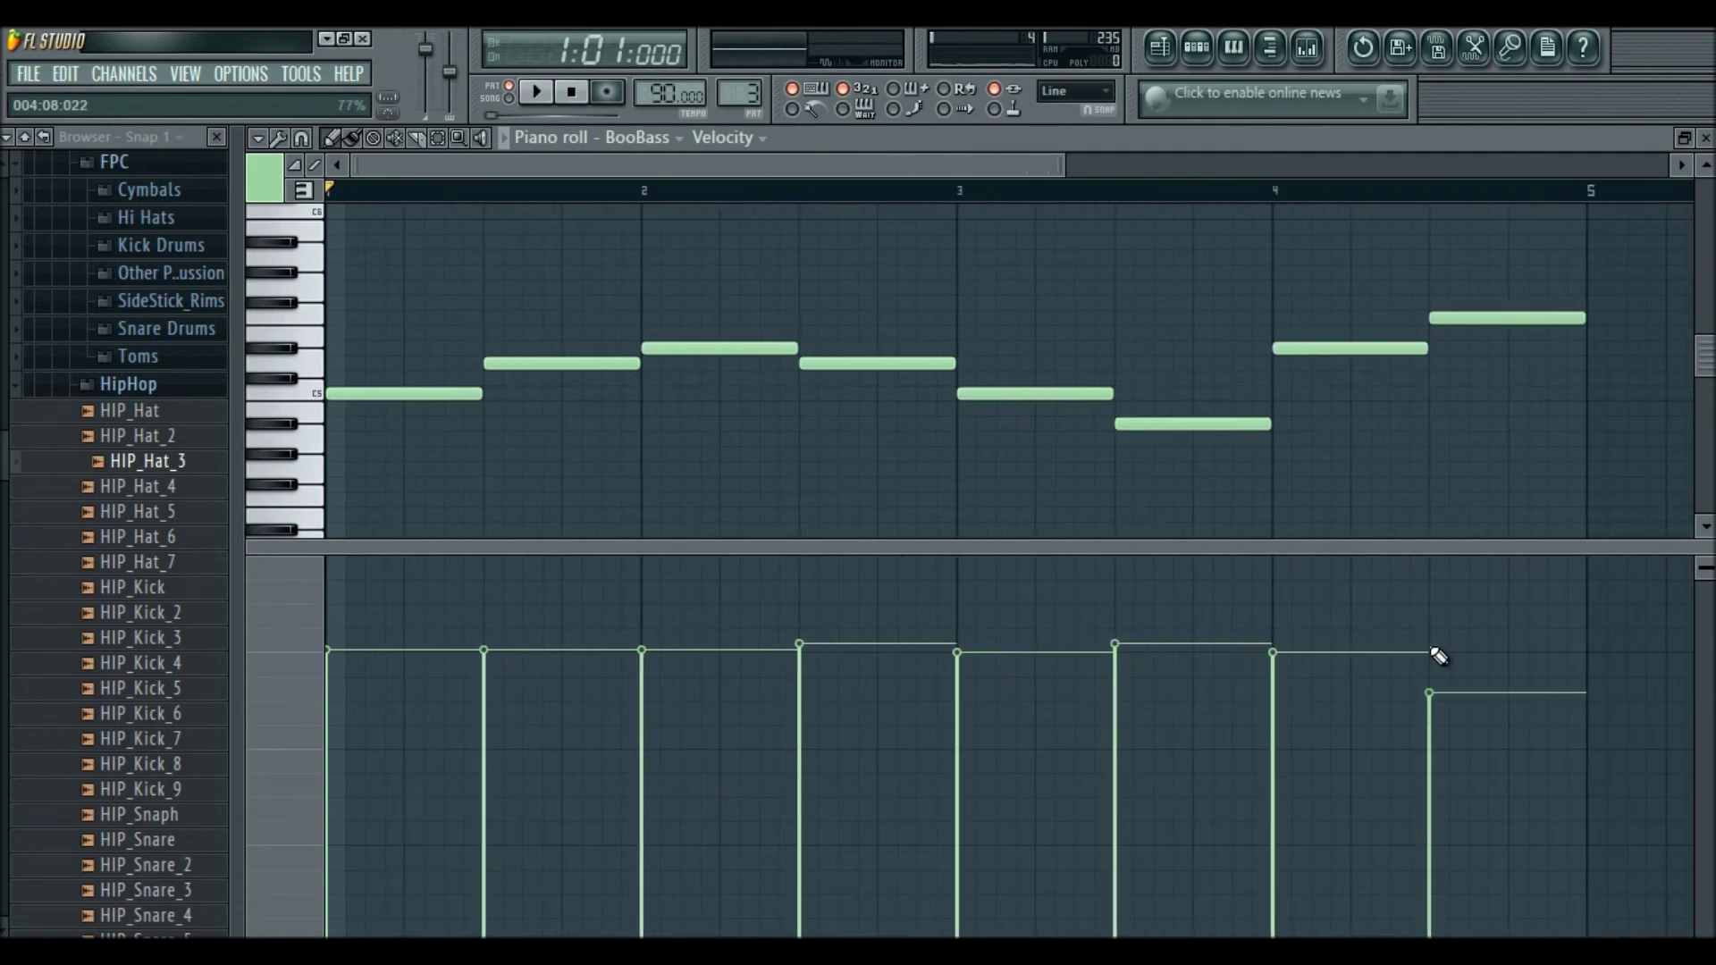
pyautogui.click(1706, 137)
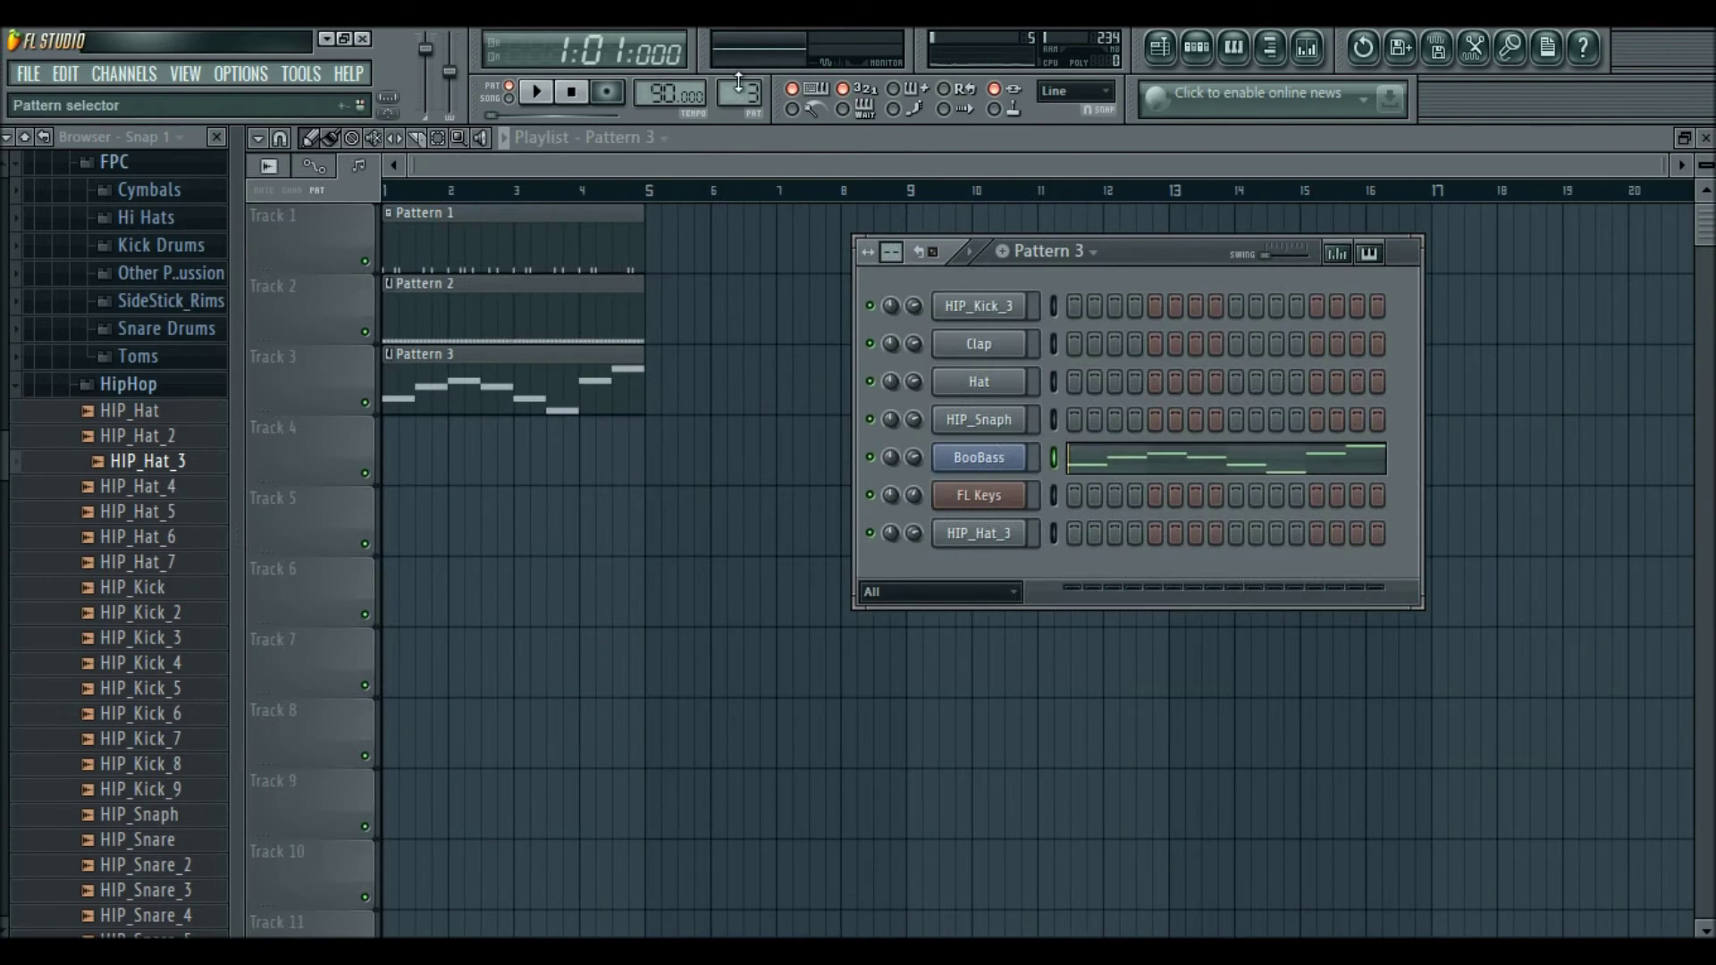
# Place Pattern 4 on Track 4 at bar 1 of the playlist and play back the whole arrangement.
pyautogui.scroll(1, 722, 85)
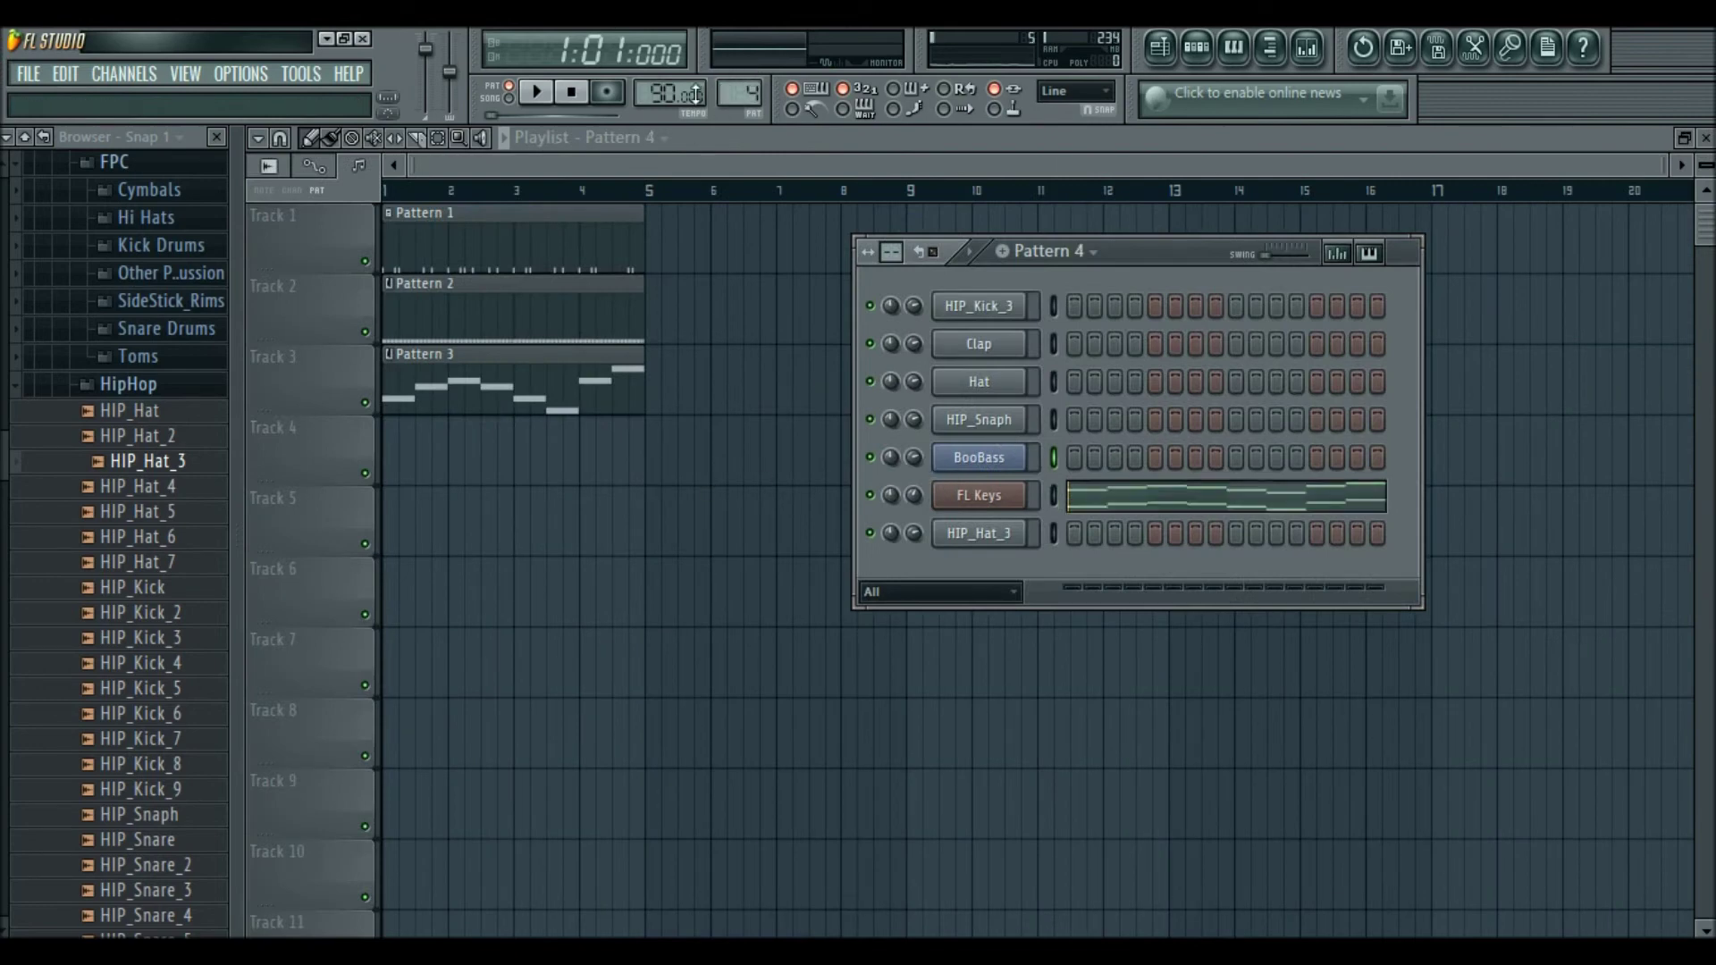
pyautogui.click(408, 424)
pyautogui.click(536, 92)
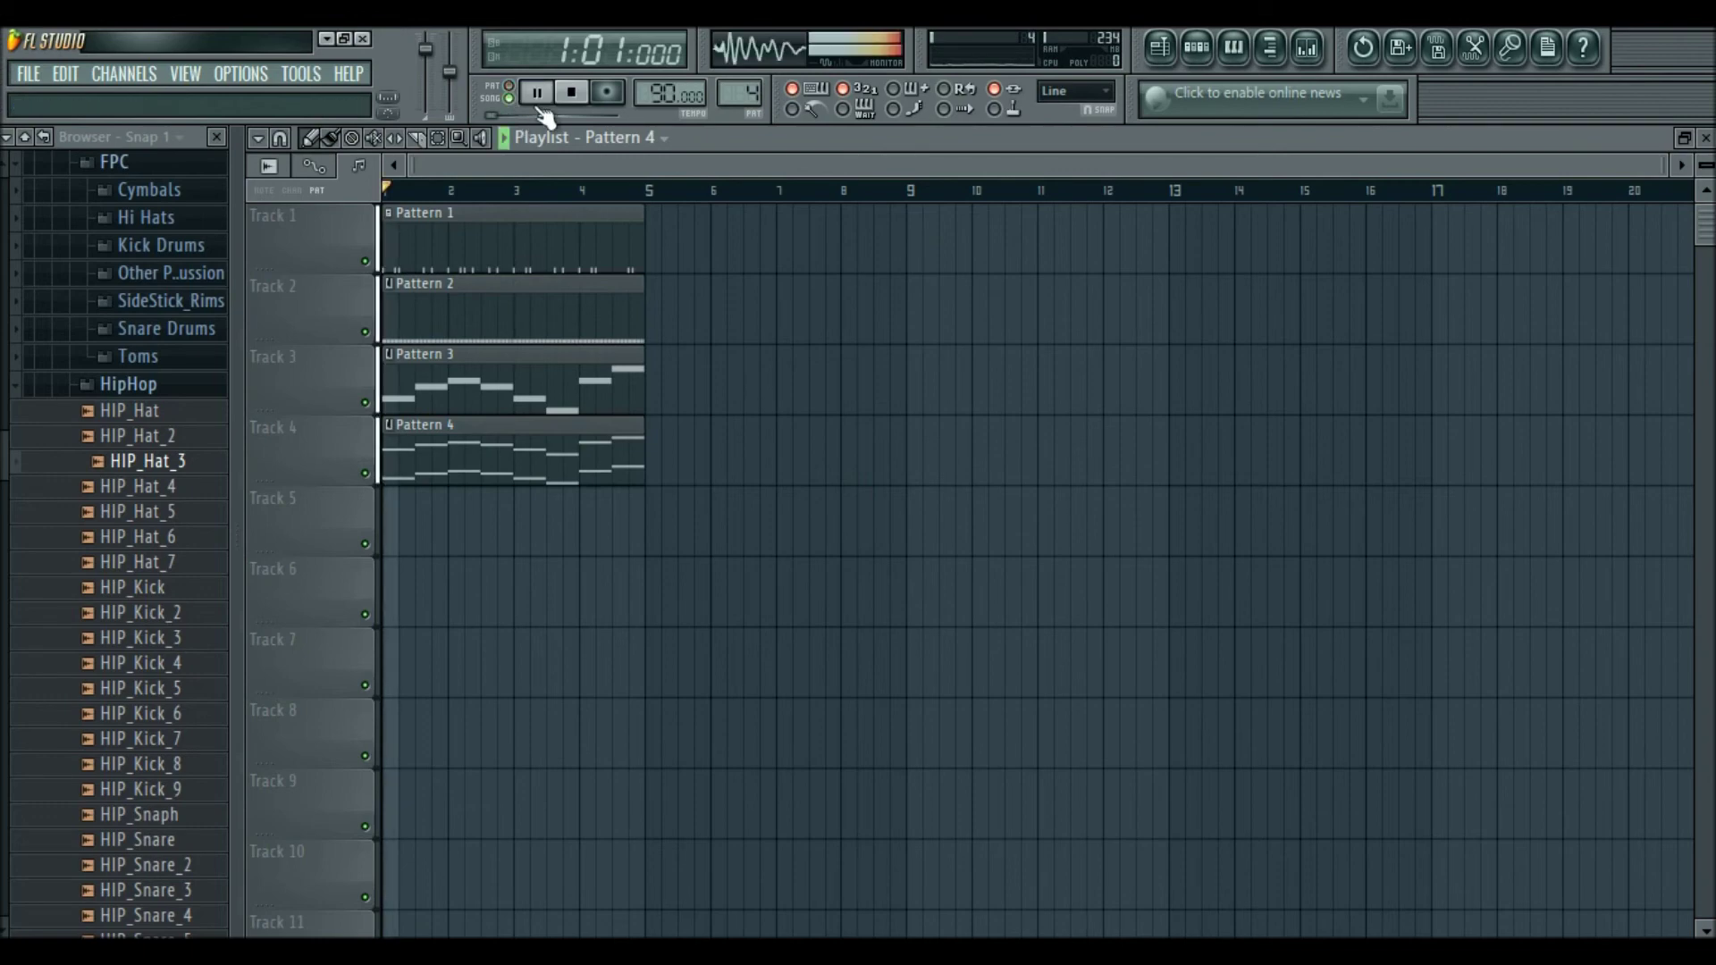
pyautogui.scroll(-3, 735, 561)
pyautogui.scroll(3, 742, 546)
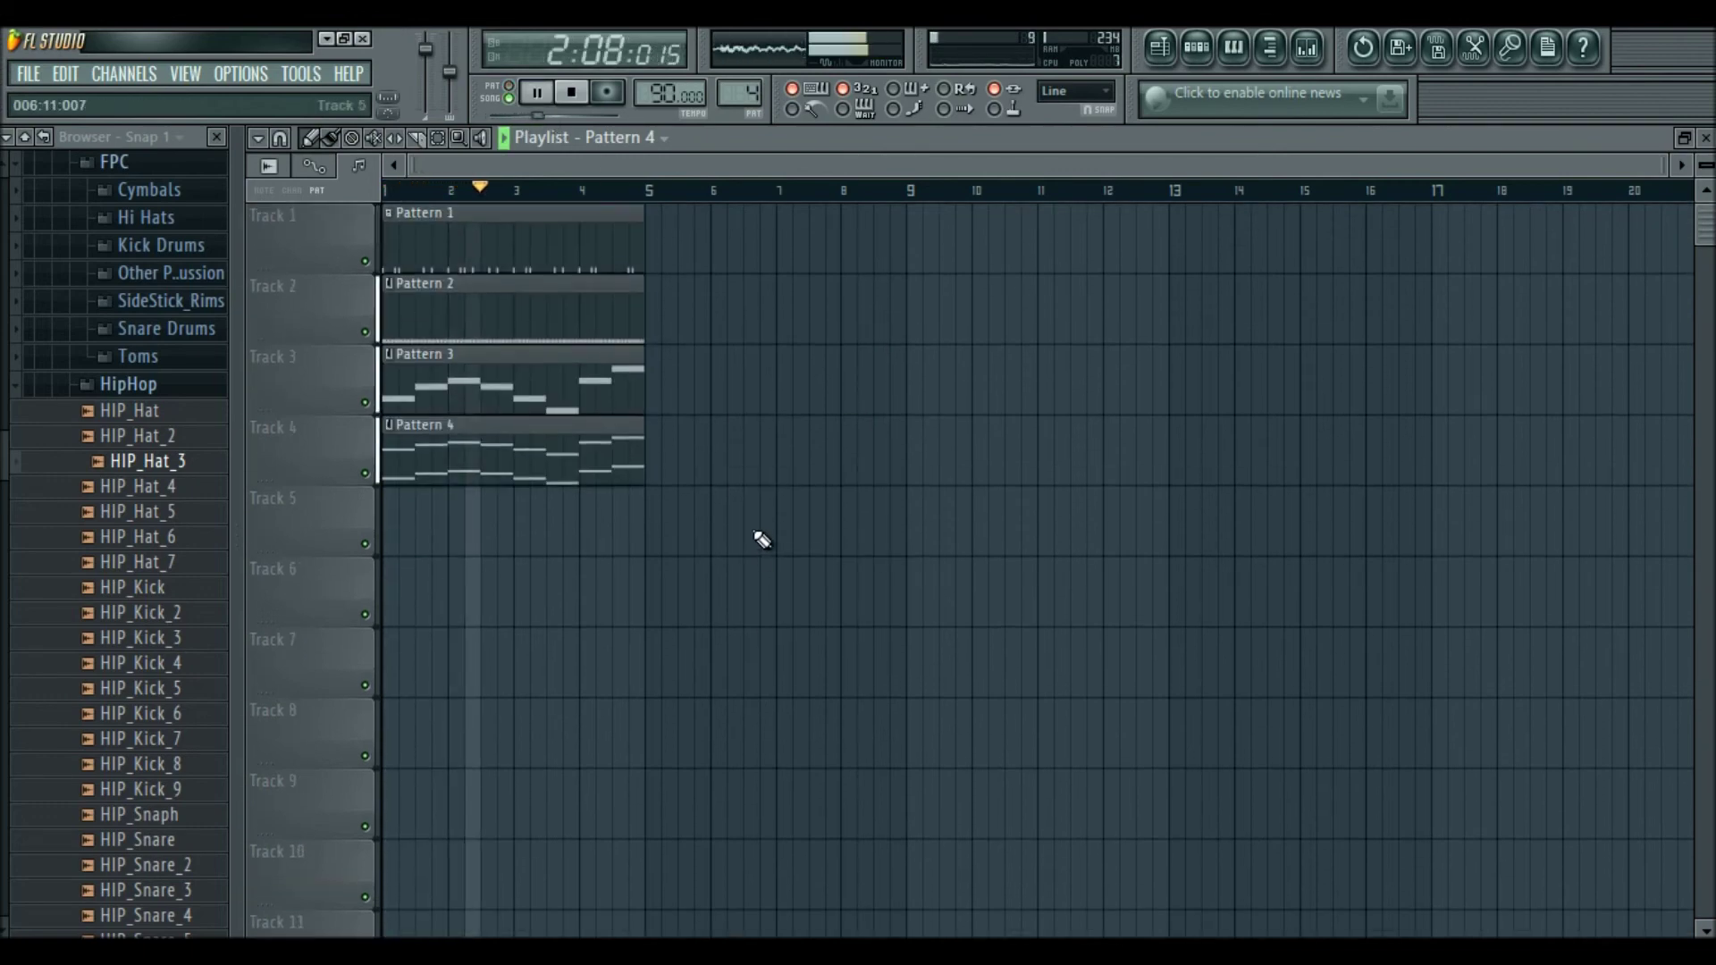
pyautogui.click(581, 100)
# Show the channel rack again and reopen the FL Keys piano roll for Pattern 4.
pyautogui.click(1197, 47)
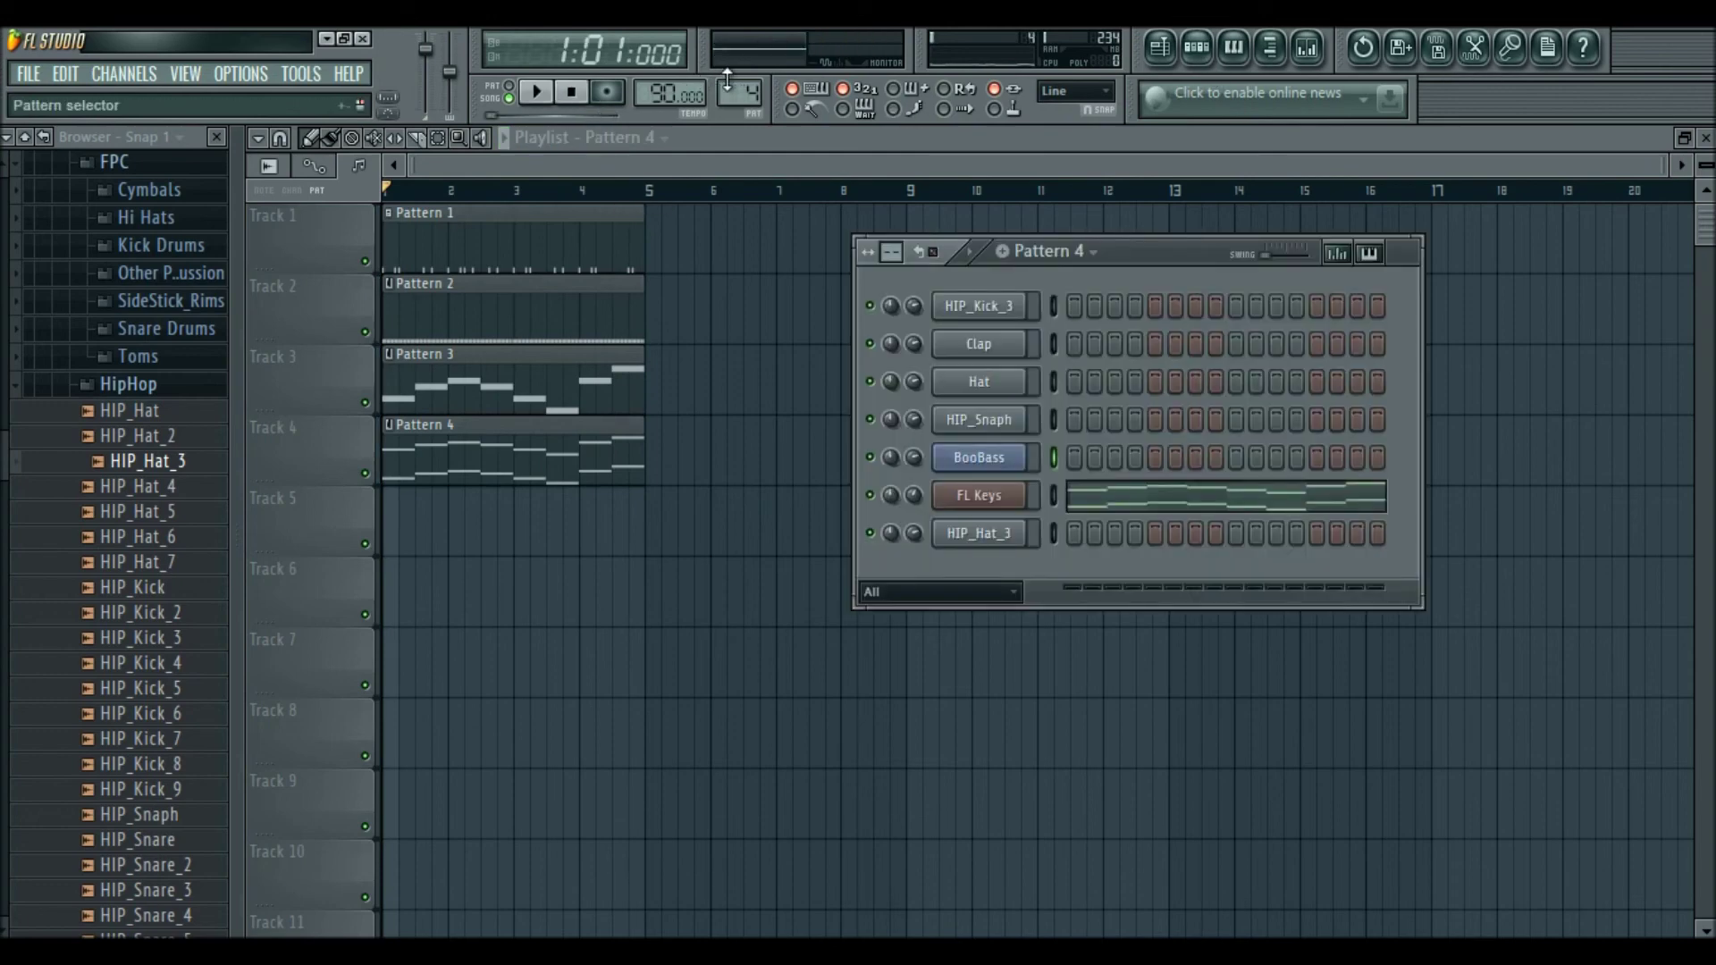
pyautogui.rightClick(1026, 487)
pyautogui.click(1066, 483)
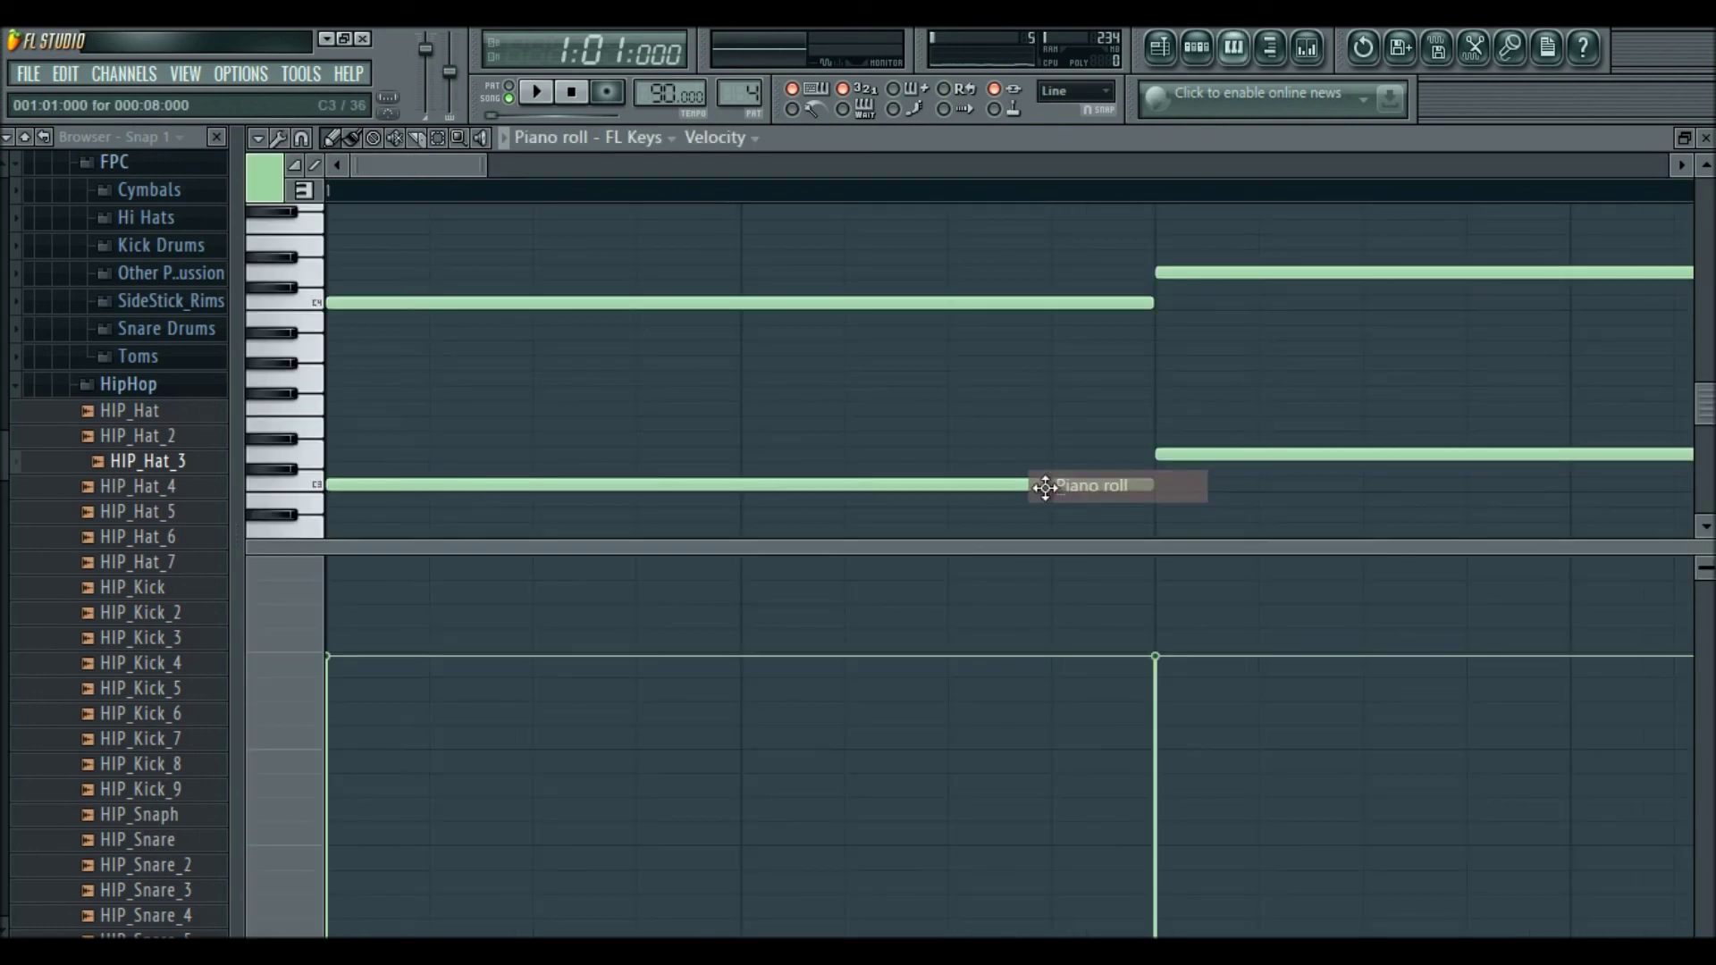